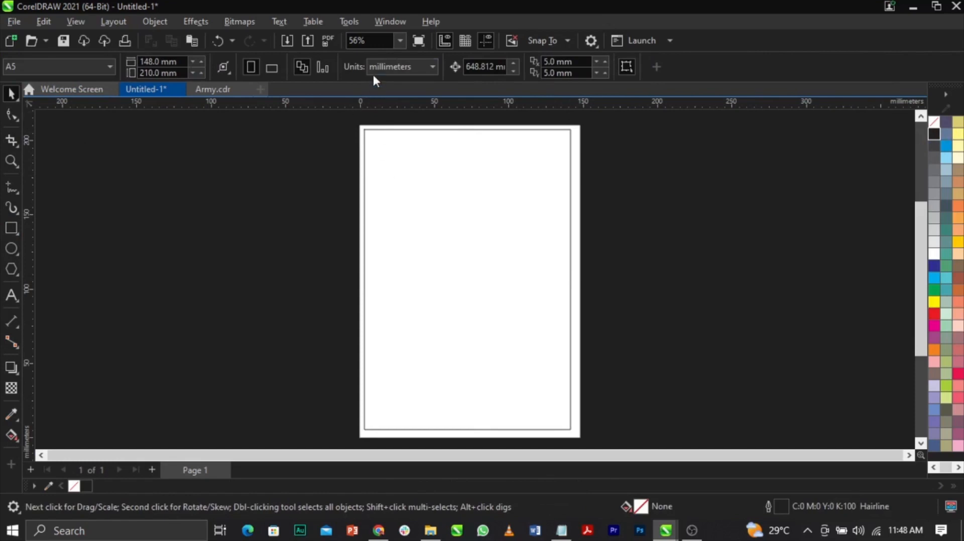
Step: Switch the document units to inches and set the page rectangle's width to 5.827 in
{"action": "left_click", "coordinate": [376, 70]}
{"action": "left_click", "coordinate": [378, 80]}
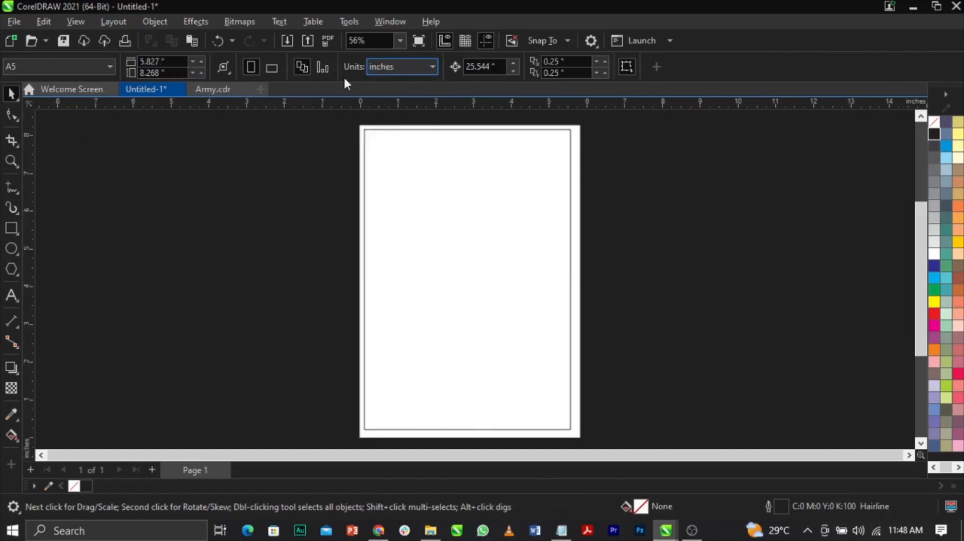
{"action": "left_click", "coordinate": [364, 226]}
{"action": "left_click", "coordinate": [262, 215]}
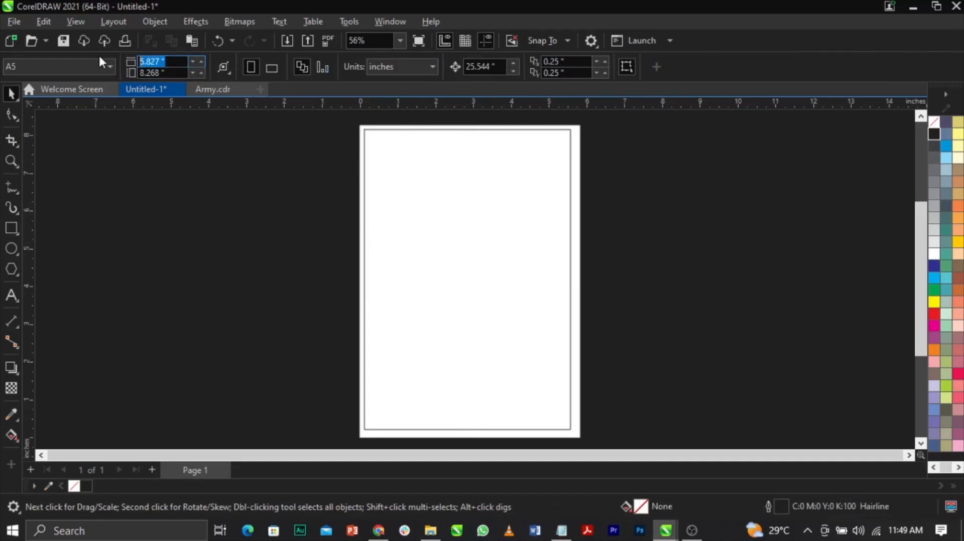
{"action": "left_click", "coordinate": [477, 244]}
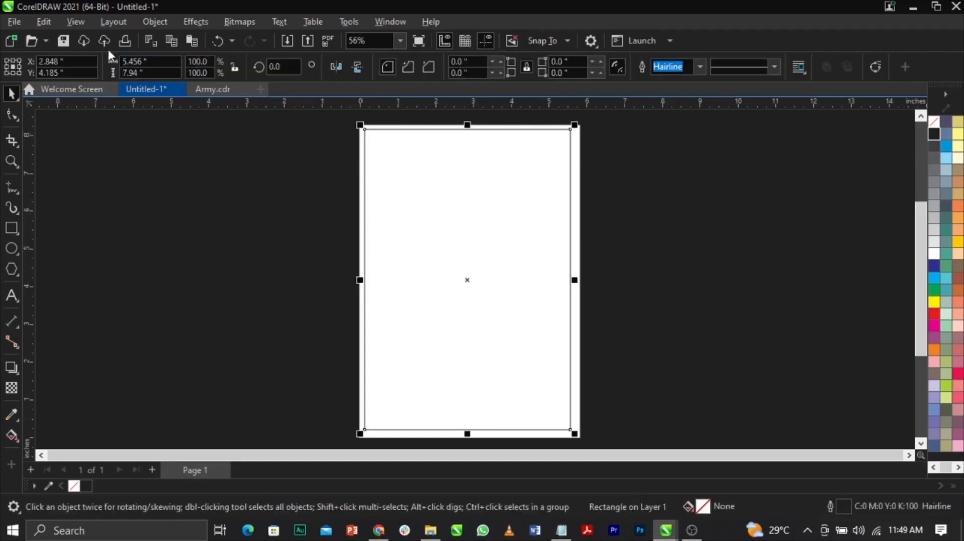
{"action": "type", "text": "5.827"}
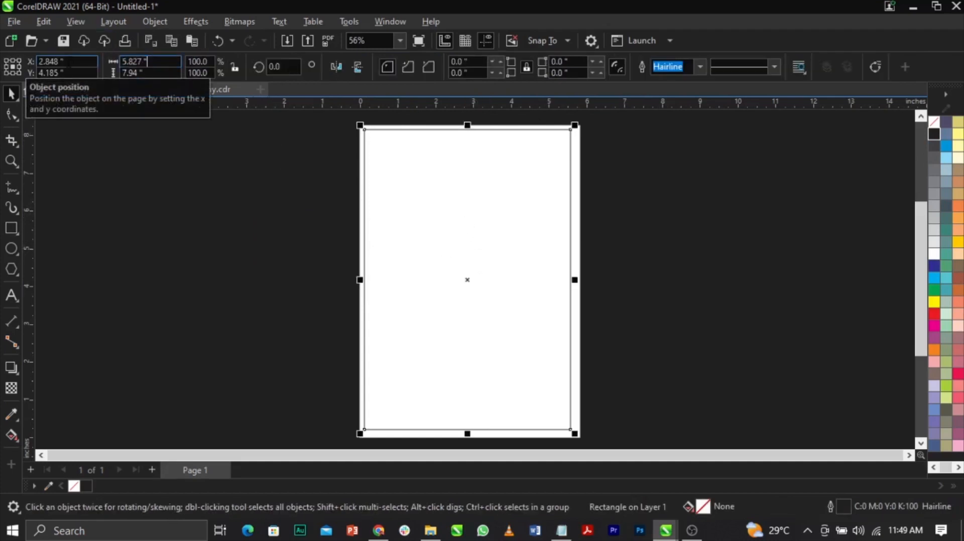
{"action": "key", "text": "Return"}
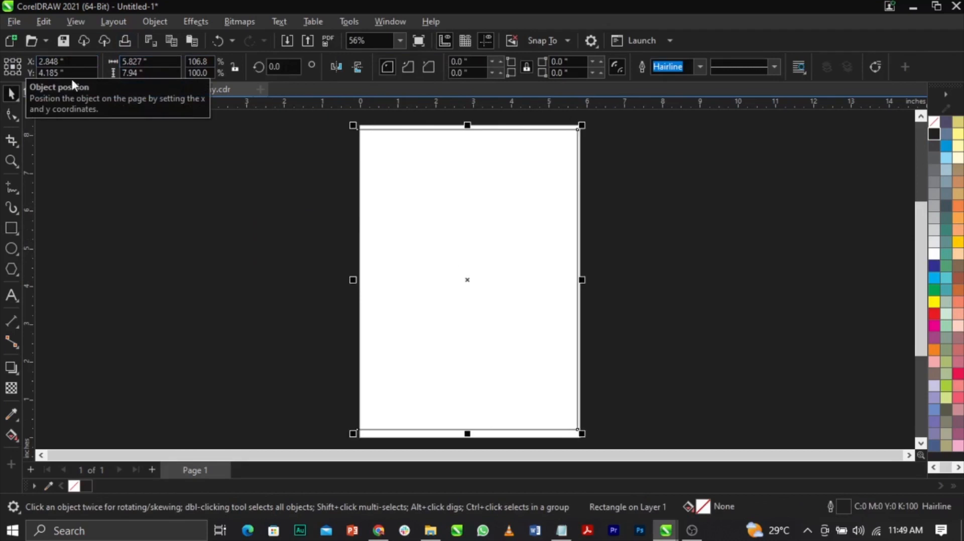
Step: Set the rectangle's height to 8.268 in and centre it on the page
{"action": "left_click", "coordinate": [270, 218]}
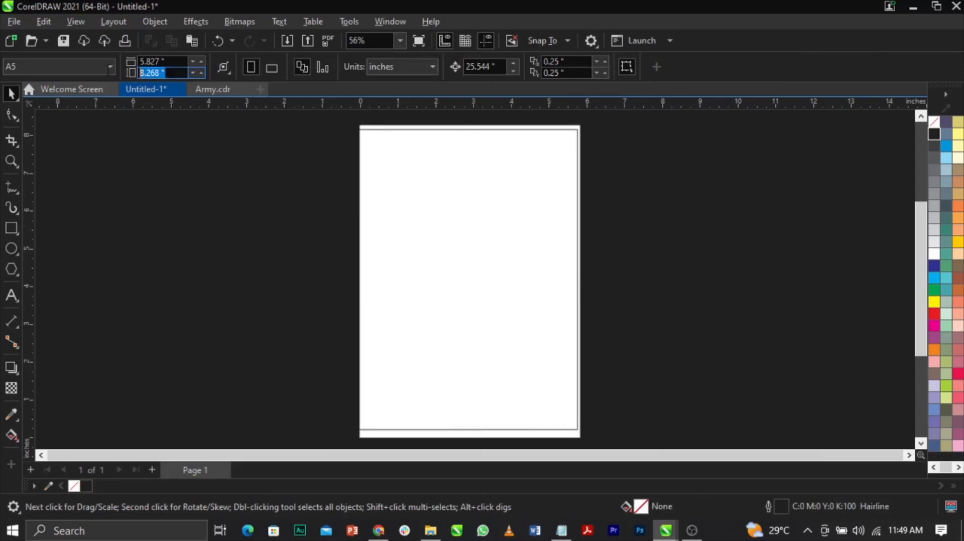
{"action": "left_click", "coordinate": [401, 209]}
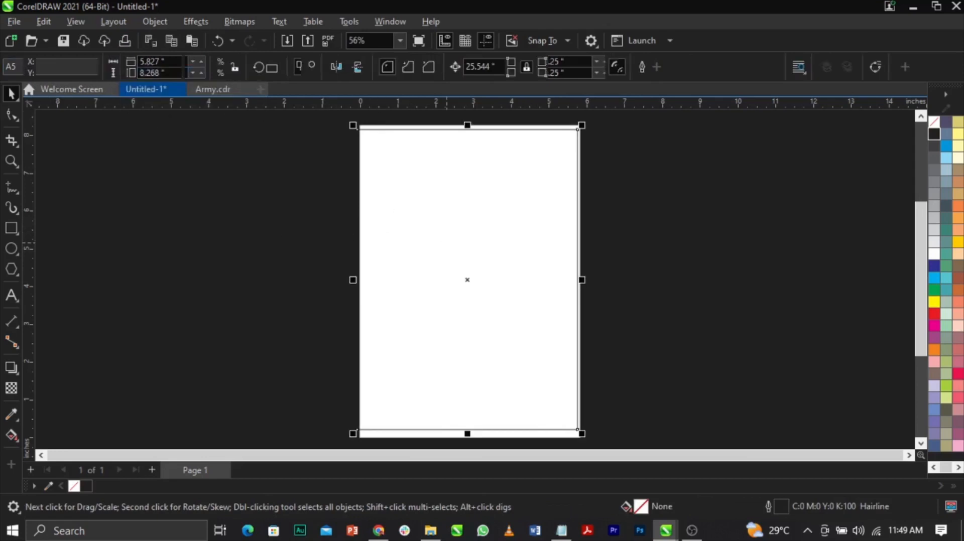
{"action": "left_click", "coordinate": [136, 73]}
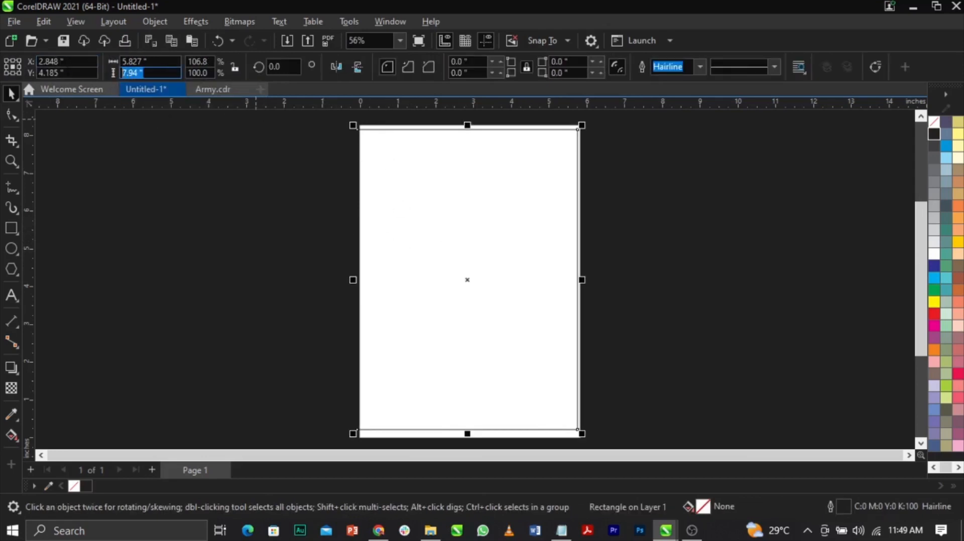
{"action": "type", "text": "8.268"}
{"action": "key", "text": "Return"}
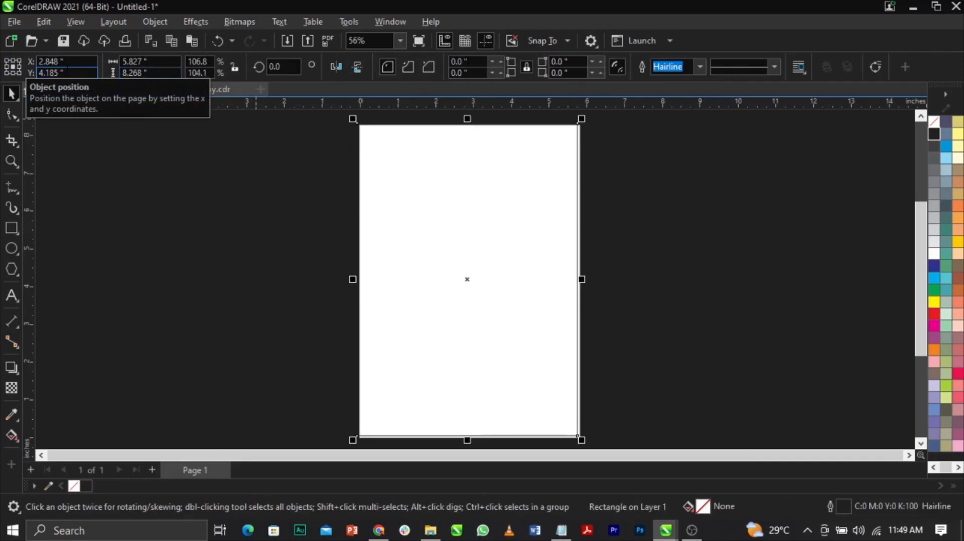
{"action": "key", "text": "p"}
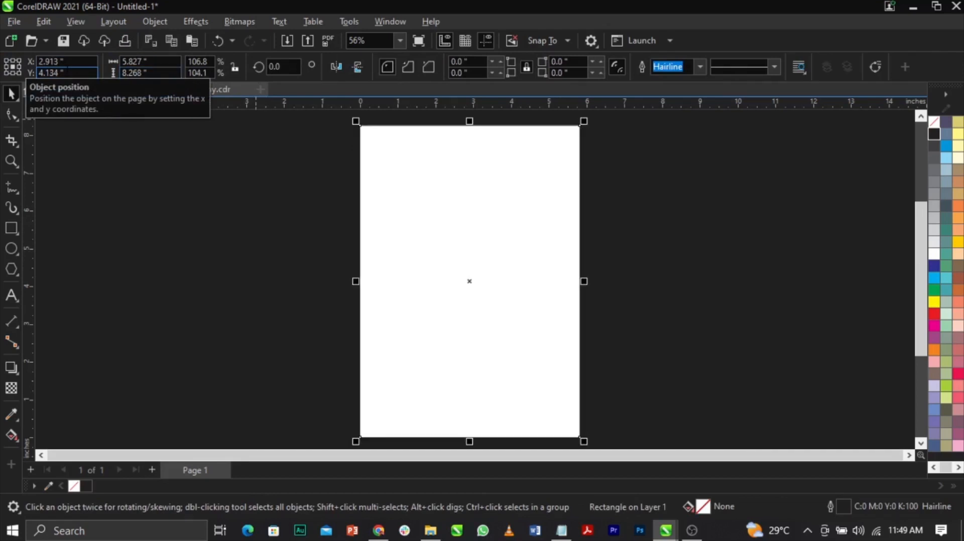
Step: Remove the outline from the page rectangle and deselect it
{"action": "right_click", "coordinate": [933, 126]}
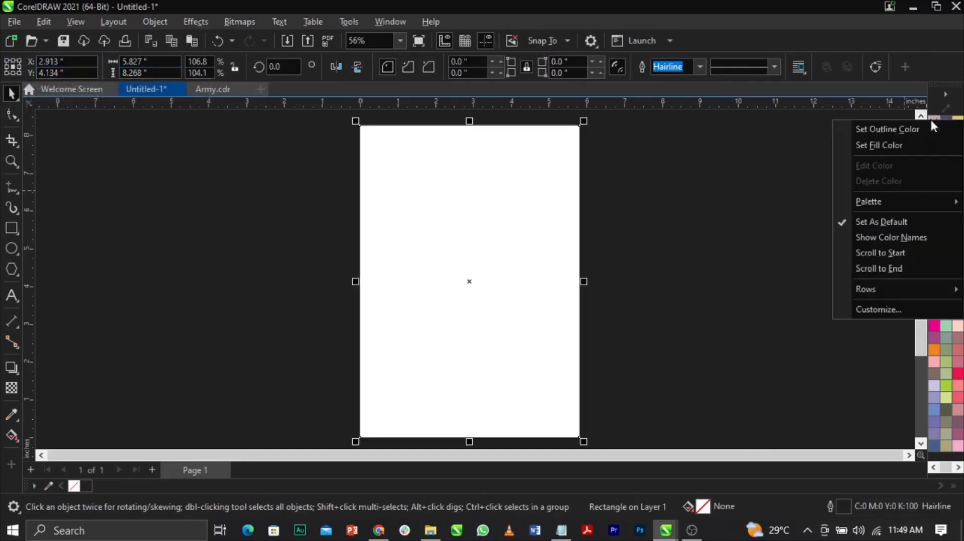
{"action": "left_click", "coordinate": [932, 131]}
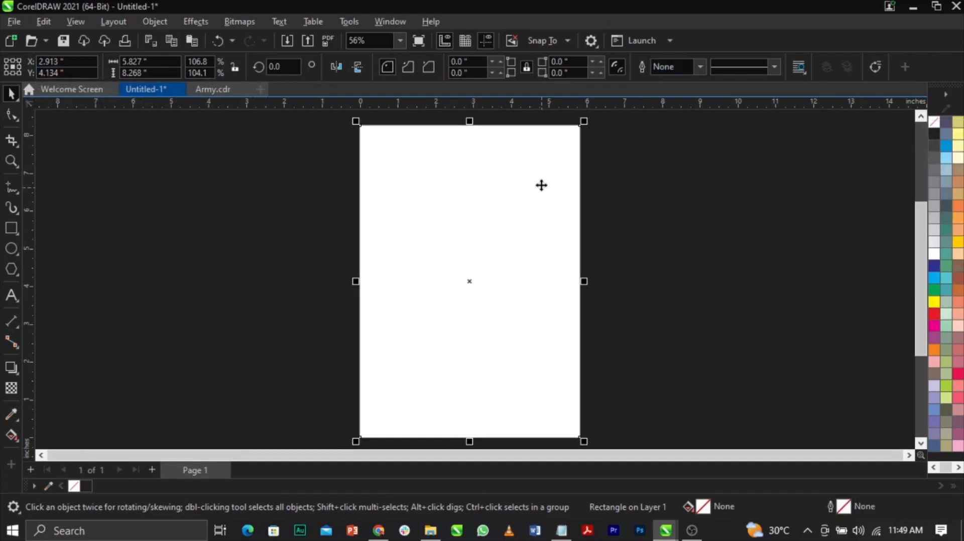
{"action": "left_click", "coordinate": [255, 241]}
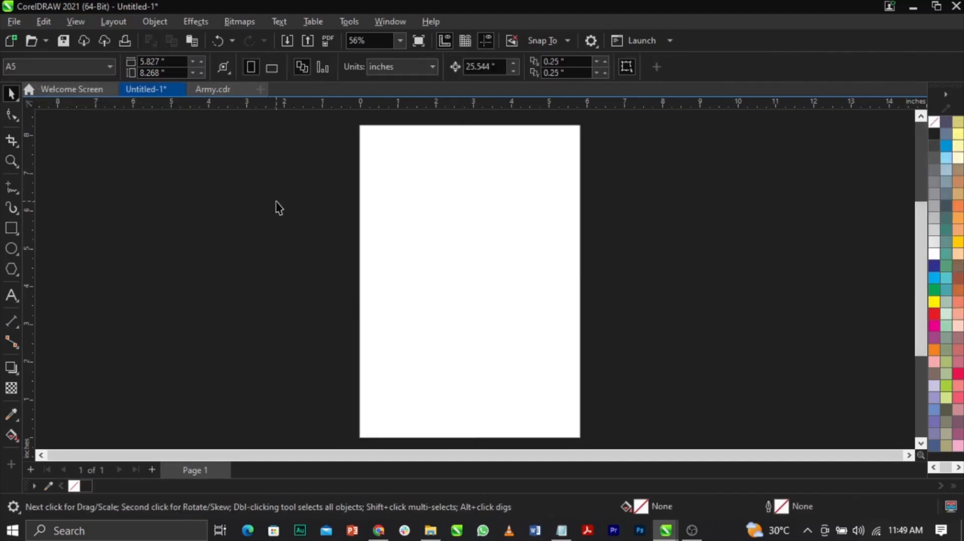
Step: Start an import and open the Spirit of Excellence folder in Downloads
{"action": "left_click", "coordinate": [15, 22]}
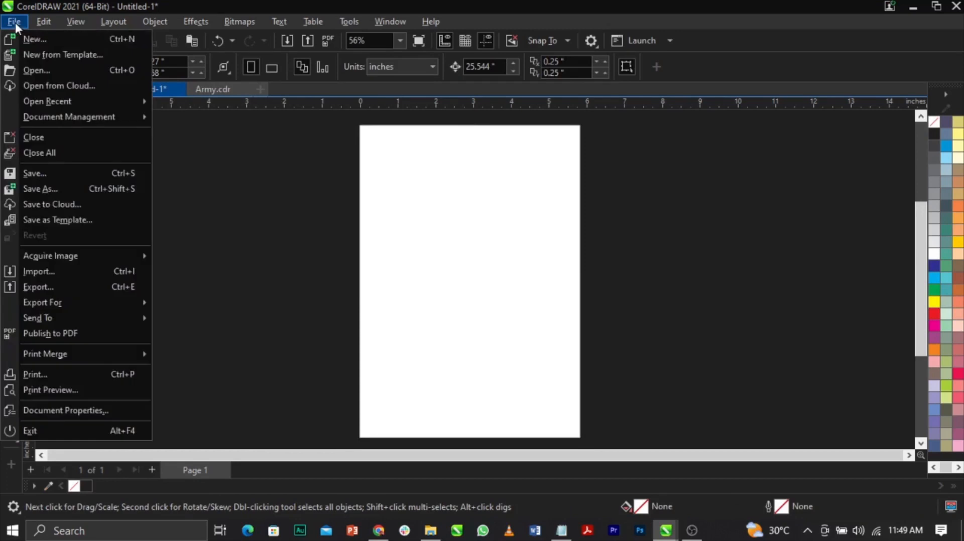
{"action": "left_click", "coordinate": [56, 271]}
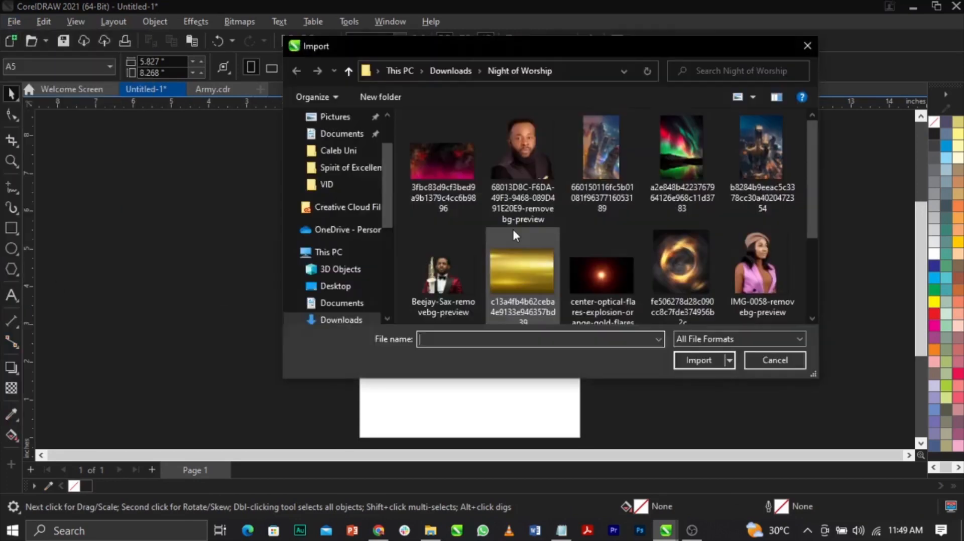
{"action": "left_click", "coordinate": [347, 321]}
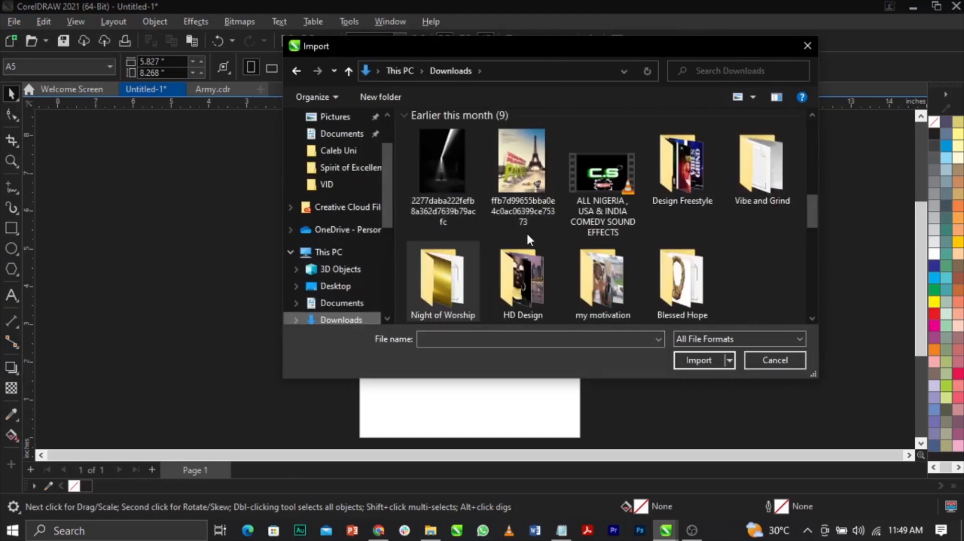
{"action": "scroll", "coordinate": [526, 231], "scroll_direction": "up", "scroll_amount": 5}
{"action": "double_click", "coordinate": [452, 191]}
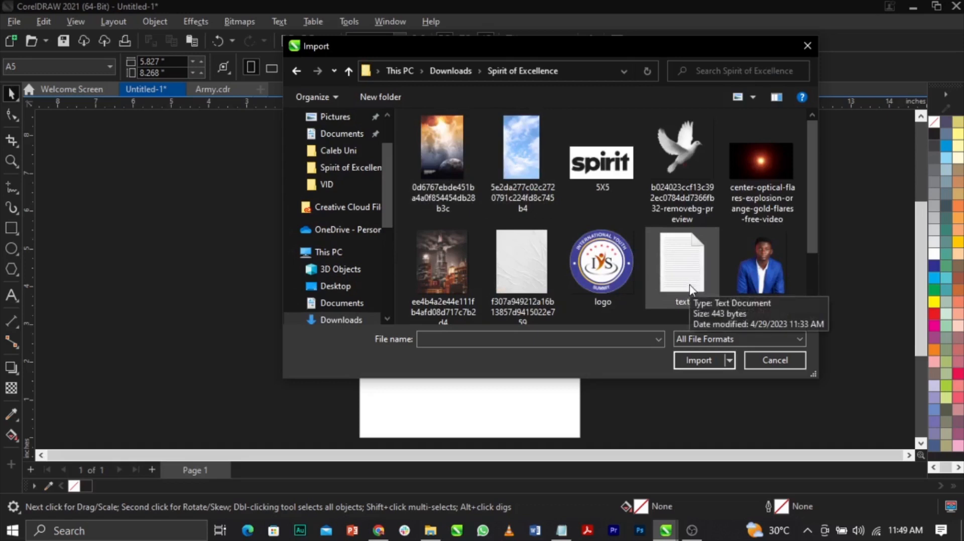
Step: Import all the images in the folder, including the logo and the three portraits, but not the text file
{"action": "left_click", "coordinate": [451, 173]}
{"action": "left_click", "coordinate": [517, 163], "text": "ctrl"}
{"action": "left_click", "coordinate": [603, 163], "text": "ctrl"}
{"action": "left_click", "coordinate": [678, 163], "text": "ctrl"}
{"action": "left_click", "coordinate": [760, 165], "text": "ctrl"}
{"action": "key", "text": "shift+Right"}
{"action": "key", "text": "shift+Right"}
{"action": "key", "text": "shift+Right"}
{"action": "key", "text": "shift+Right"}
{"action": "key", "text": "shift+Right"}
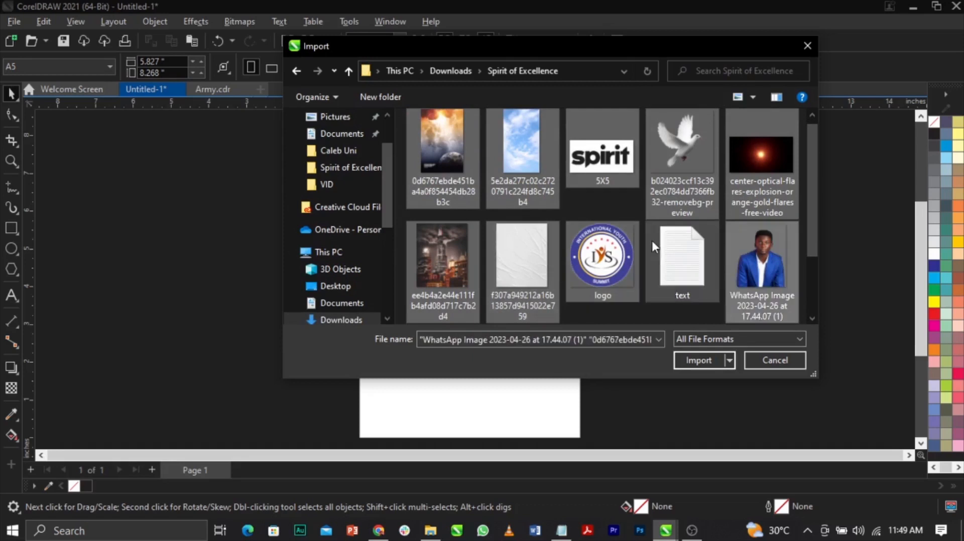
{"action": "scroll", "coordinate": [564, 284], "scroll_direction": "down", "scroll_amount": 2}
{"action": "left_click", "coordinate": [529, 271], "text": "ctrl"}
{"action": "left_click", "coordinate": [453, 260], "text": "ctrl"}
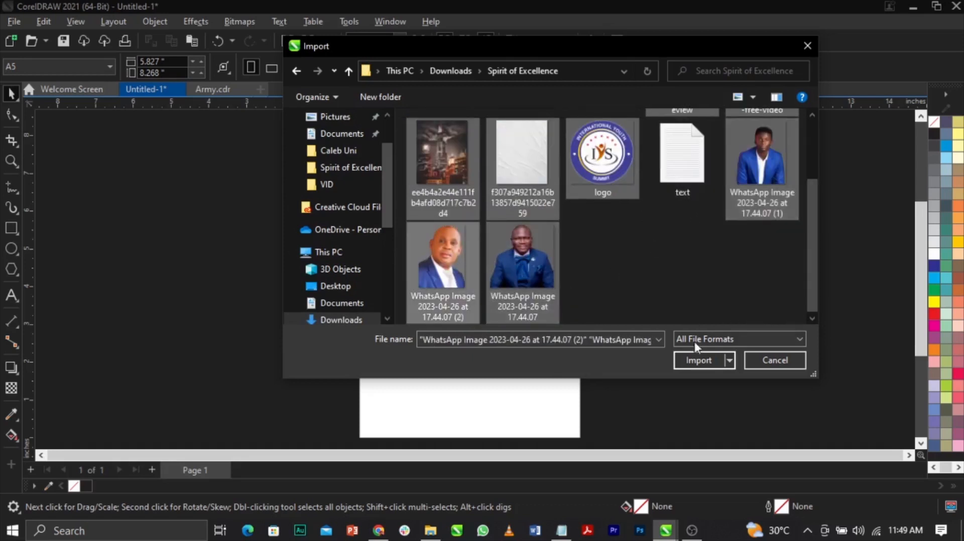
{"action": "left_click", "coordinate": [699, 361]}
Step: Place the imported images one after another on the empty workspace beside the page
{"action": "left_click_drag", "start_coordinate": [148, 199], "coordinate": [211, 294]}
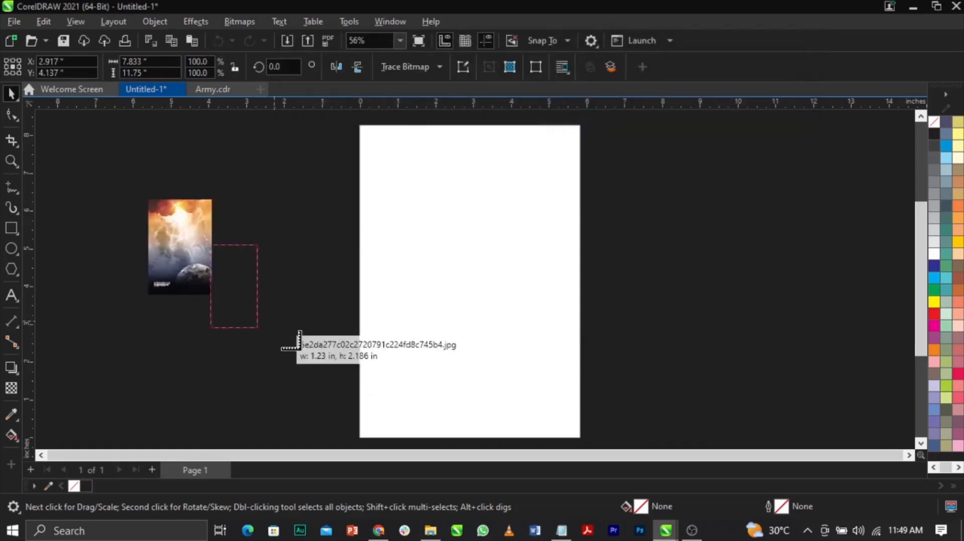
{"action": "left_click", "coordinate": [238, 228]}
{"action": "left_click", "coordinate": [242, 165]}
{"action": "left_click", "coordinate": [161, 162]}
{"action": "left_click", "coordinate": [124, 198]}
{"action": "left_click_drag", "start_coordinate": [167, 342], "coordinate": [170, 357]}
{"action": "left_click", "coordinate": [183, 392]}
{"action": "left_click", "coordinate": [224, 341]}
{"action": "left_click", "coordinate": [276, 290]}
{"action": "left_click_drag", "start_coordinate": [334, 321], "coordinate": [170, 306]}
Step: Move the sky image to the page's other side, enlarge it to about 2.99 x 5.31 in, and PowerClip it inside the page rectangle
{"action": "left_click_drag", "start_coordinate": [245, 308], "coordinate": [648, 316]}
{"action": "left_click_drag", "start_coordinate": [670, 249], "coordinate": [728, 198]}
{"action": "right_click", "coordinate": [658, 225]}
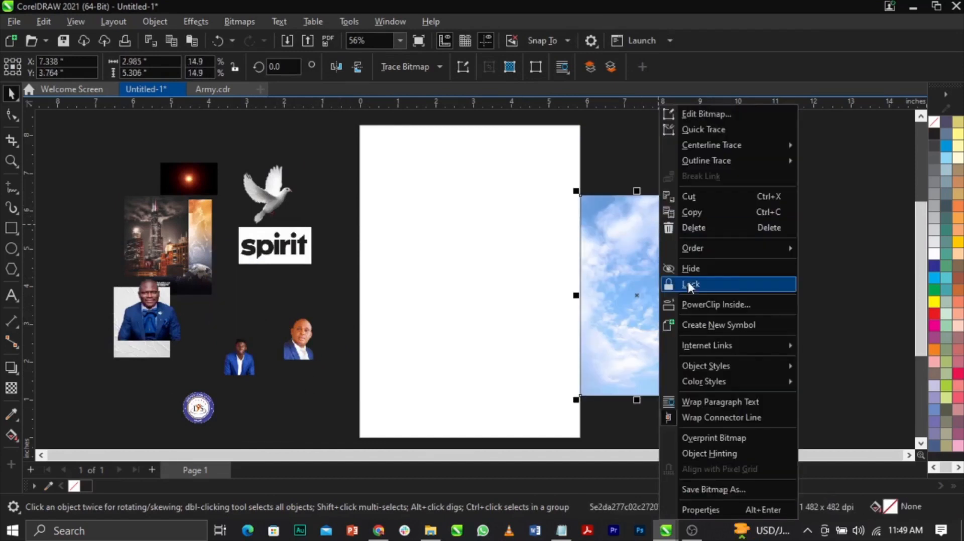
{"action": "left_click", "coordinate": [695, 303]}
{"action": "left_click", "coordinate": [534, 256]}
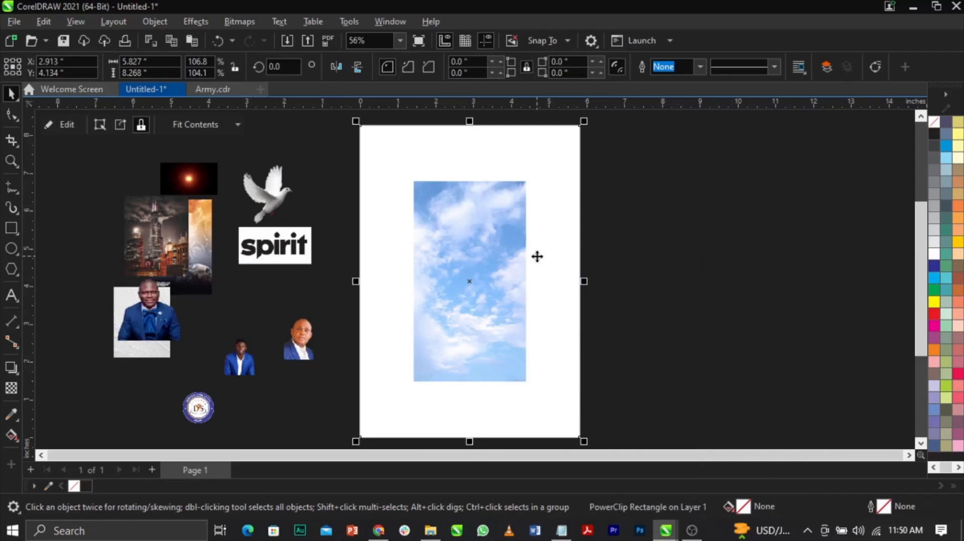
Step: Edit the PowerClip contents and enlarge the sky image to about 7.87 x 13.99 in, covering the frame
{"action": "right_click", "coordinate": [537, 256]}
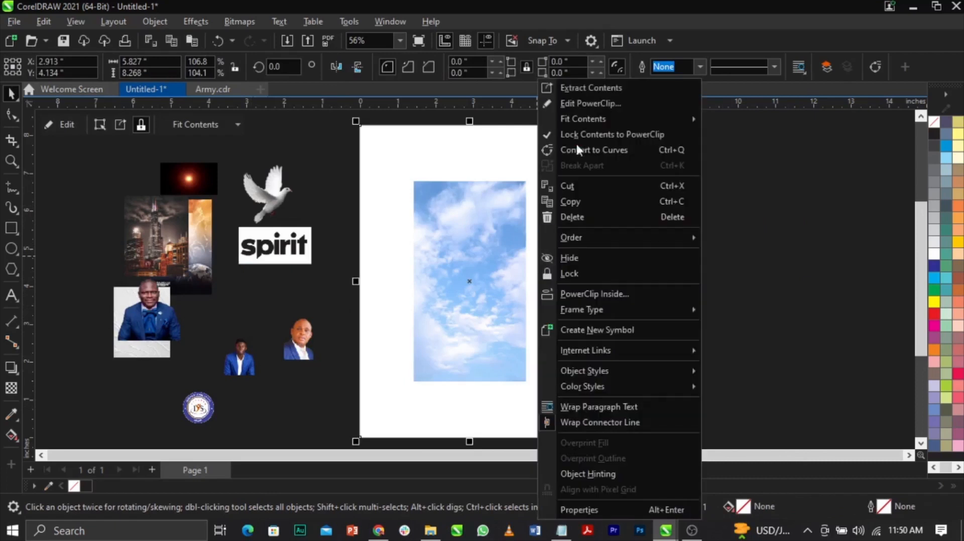
{"action": "left_click", "coordinate": [577, 105]}
{"action": "left_click_drag", "start_coordinate": [525, 231], "coordinate": [560, 204]}
{"action": "scroll", "coordinate": [498, 278], "scroll_direction": "up", "scroll_amount": 3}
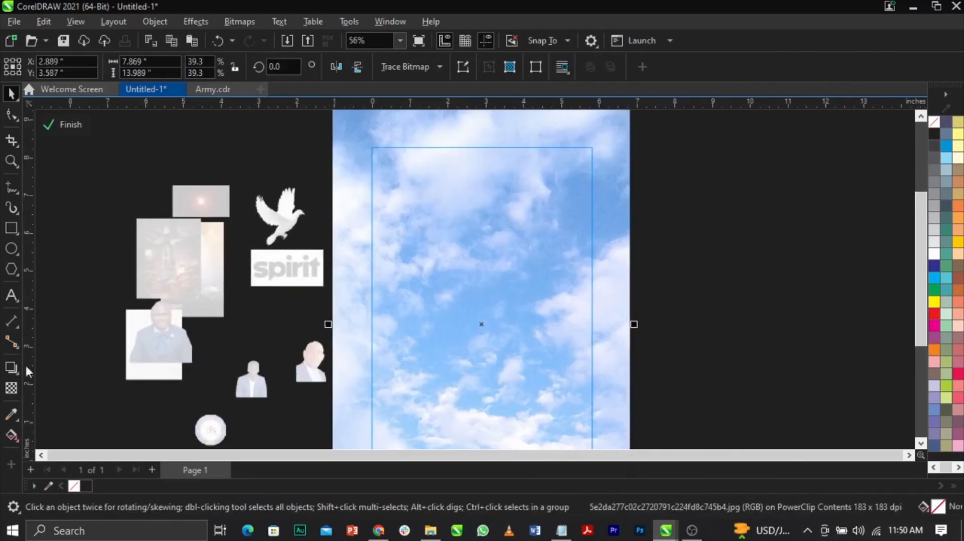
Step: Fade the sky image vertically into white around mid-page with a -90° fountain transparency, and finish editing the PowerClip
{"action": "left_click", "coordinate": [13, 390]}
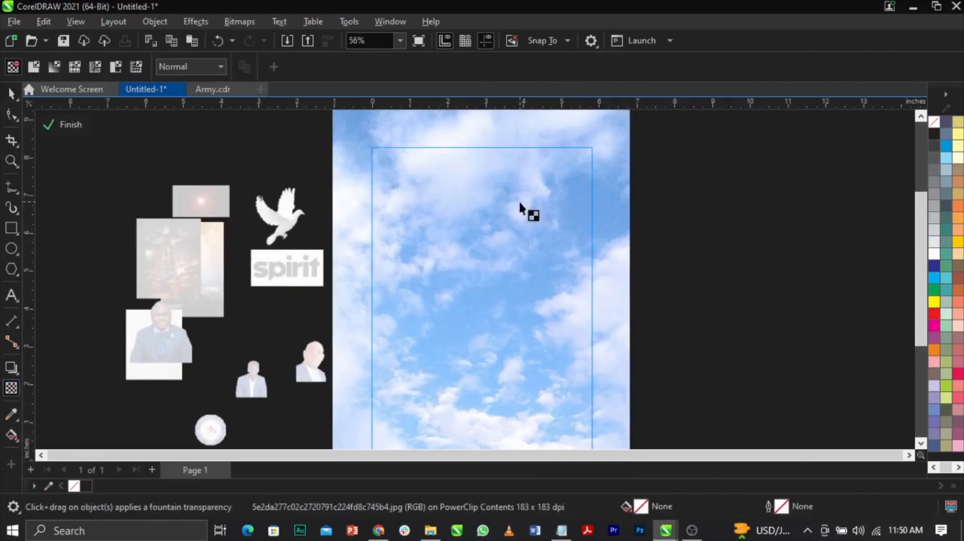
{"action": "left_click_drag", "start_coordinate": [495, 187], "coordinate": [494, 305]}
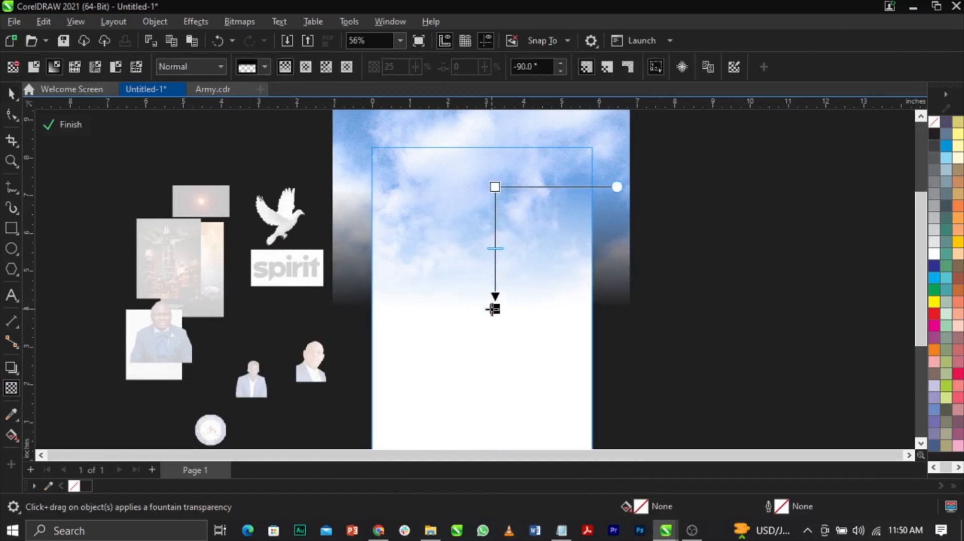
{"action": "key", "text": "space"}
{"action": "left_click", "coordinate": [69, 130]}
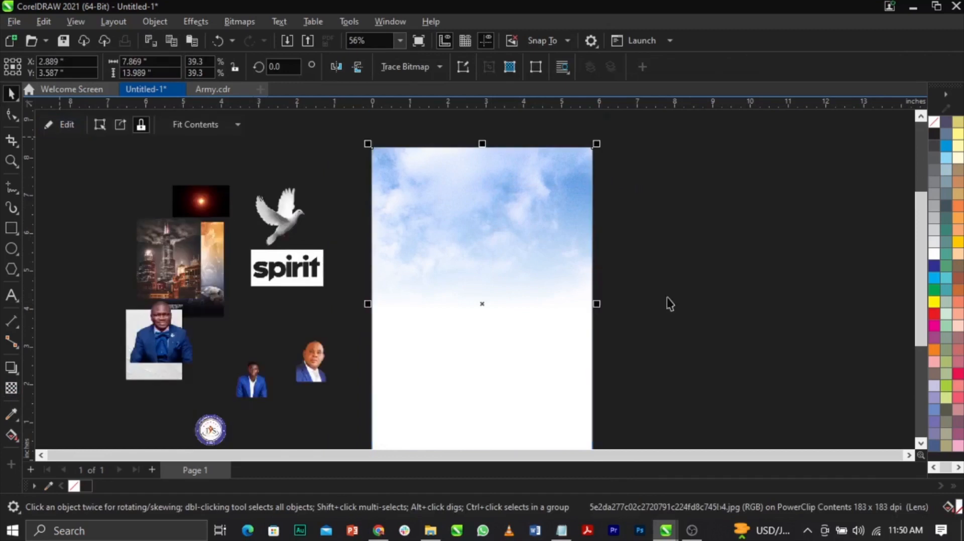
{"action": "left_click", "coordinate": [667, 298]}
{"action": "scroll", "coordinate": [535, 142], "scroll_direction": "down", "scroll_amount": 3}
{"action": "scroll", "coordinate": [539, 172], "scroll_direction": "up", "scroll_amount": 2}
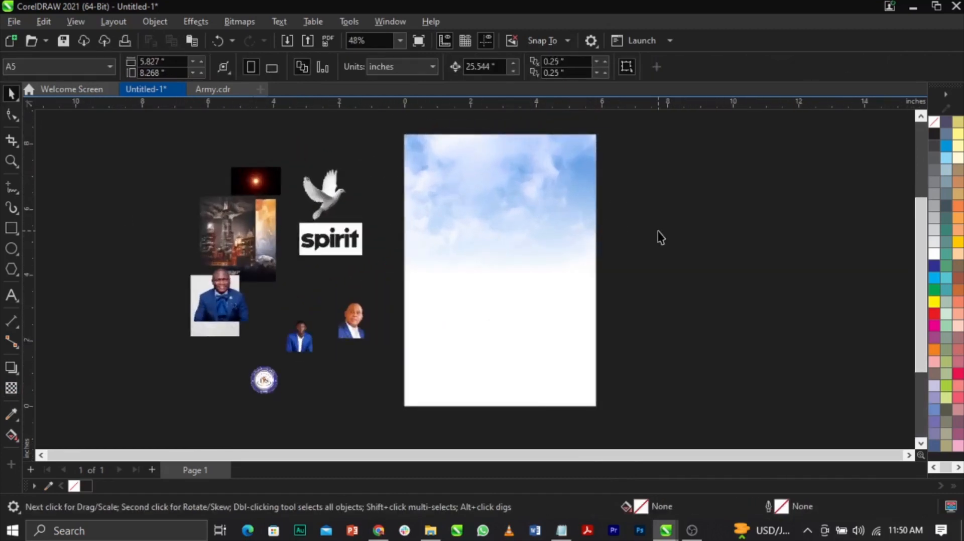
{"action": "scroll", "coordinate": [438, 165], "scroll_direction": "up", "scroll_amount": 1}
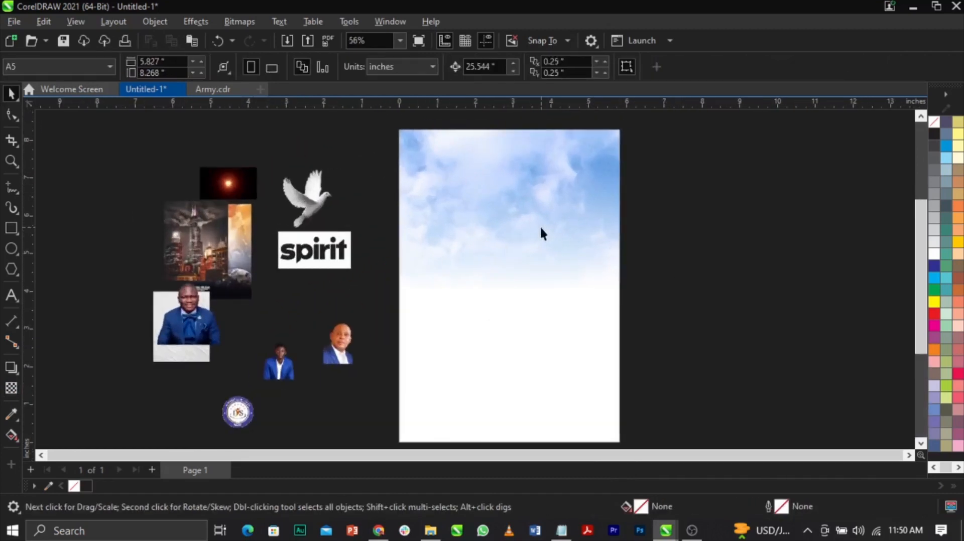
{"action": "scroll", "coordinate": [534, 236], "scroll_direction": "down", "scroll_amount": 1}
{"action": "scroll", "coordinate": [577, 240], "scroll_direction": "up", "scroll_amount": 1}
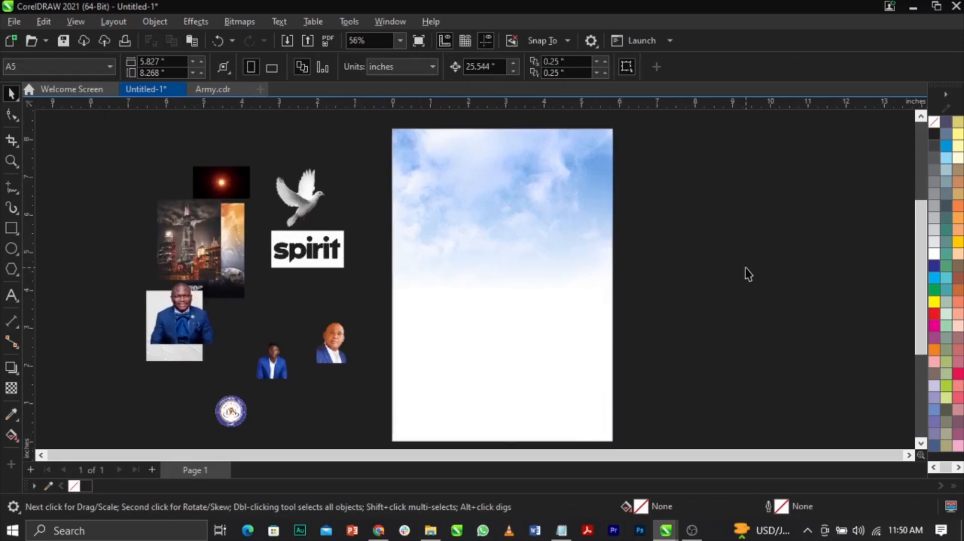
Step: Place the bow-tie man's portrait on the page at about 2.75 in square and centre it horizontally on the background
{"action": "left_click_drag", "start_coordinate": [186, 343], "coordinate": [598, 336]}
{"action": "scroll", "coordinate": [502, 298], "scroll_direction": "up", "scroll_amount": 3}
{"action": "left_click", "coordinate": [624, 315], "text": "shift"}
{"action": "key", "text": "c"}
{"action": "left_click", "coordinate": [749, 288]}
{"action": "left_click", "coordinate": [554, 267]}
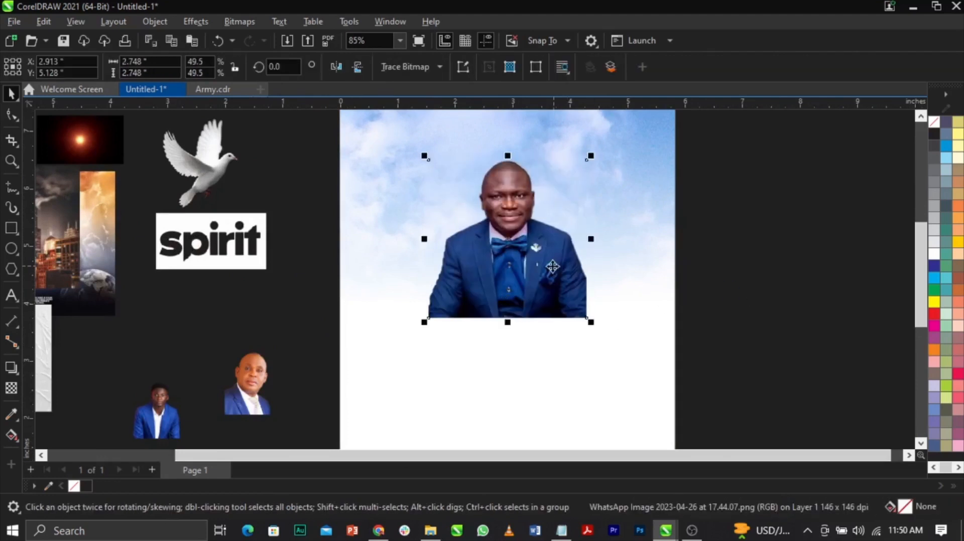
Step: Place the bald man's portrait beside the central portrait's right shoulder side and enlarge it to about 1.66 x 2.31 in
{"action": "left_click_drag", "start_coordinate": [253, 377], "coordinate": [587, 212]}
{"action": "left_click_drag", "start_coordinate": [605, 266], "coordinate": [662, 316]}
{"action": "scroll", "coordinate": [612, 150], "scroll_direction": "up", "scroll_amount": 4}
{"action": "left_click_drag", "start_coordinate": [619, 175], "coordinate": [643, 173]}
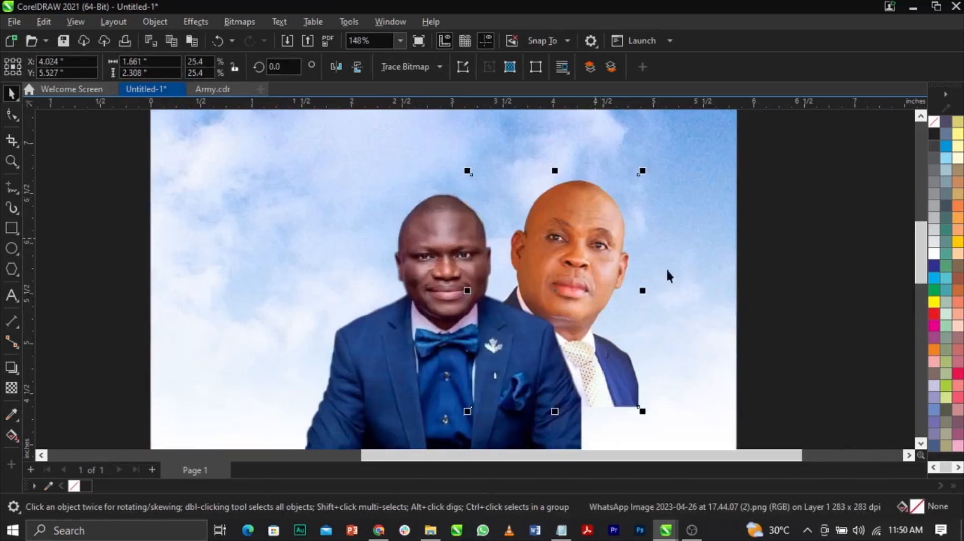
Step: Enlarge the central bow-tie portrait to about 3.59 in square and deselect it
{"action": "left_click", "coordinate": [368, 310]}
{"action": "scroll", "coordinate": [514, 316], "scroll_direction": "down", "scroll_amount": 3}
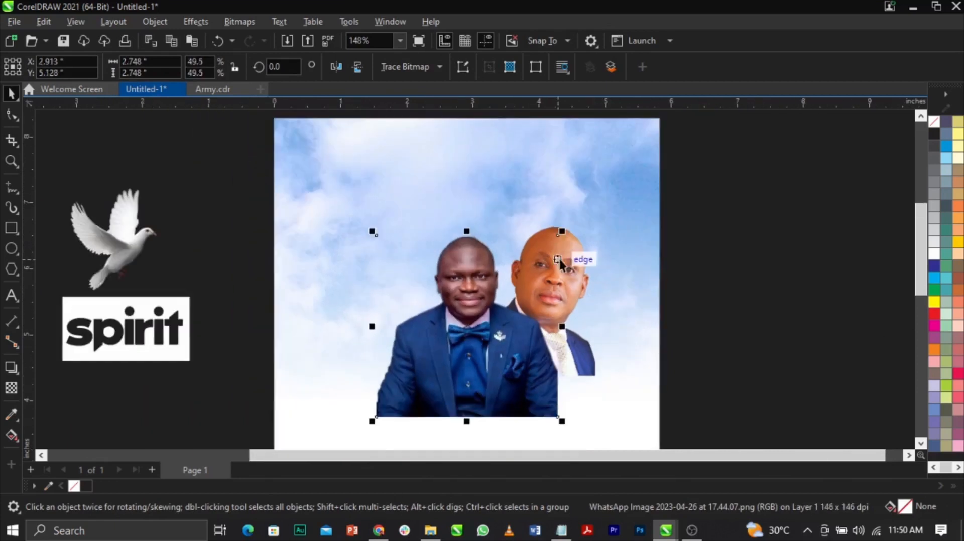
{"action": "left_click_drag", "start_coordinate": [562, 234], "coordinate": [590, 204]}
{"action": "scroll", "coordinate": [520, 295], "scroll_direction": "up", "scroll_amount": 1}
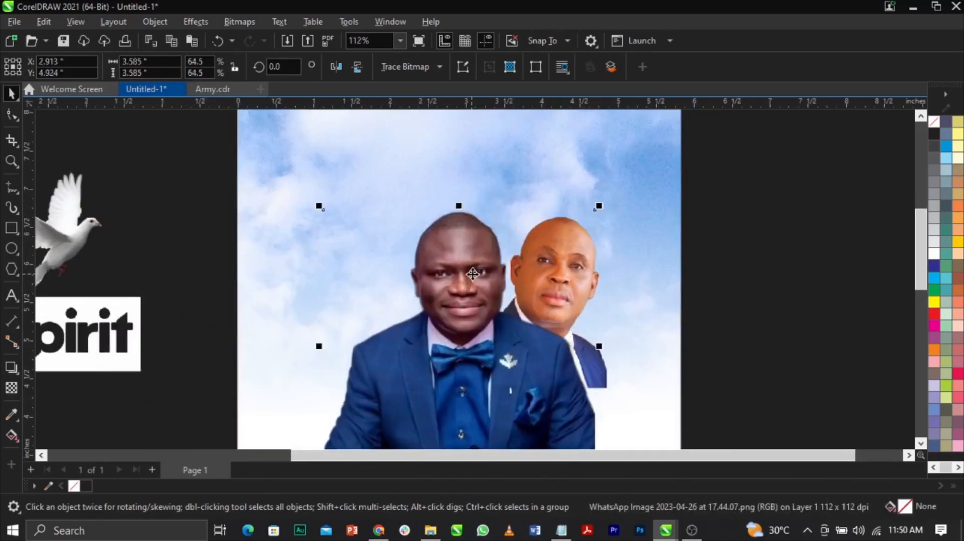
{"action": "scroll", "coordinate": [582, 240], "scroll_direction": "down", "scroll_amount": 3}
{"action": "key", "text": "Escape"}
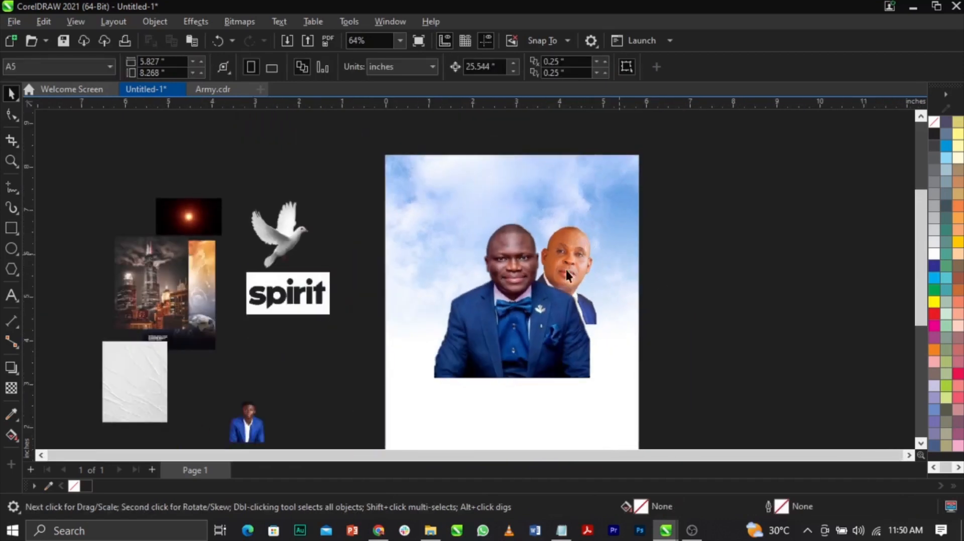
Step: Place the young man's portrait beside the central portrait, opposite the bald man, at about 2.86 x 3.63 in, and mirror it horizontally
{"action": "left_click_drag", "start_coordinate": [243, 426], "coordinate": [533, 372]}
{"action": "scroll", "coordinate": [460, 281], "scroll_direction": "up", "scroll_amount": 4}
{"action": "left_click_drag", "start_coordinate": [459, 285], "coordinate": [430, 285]}
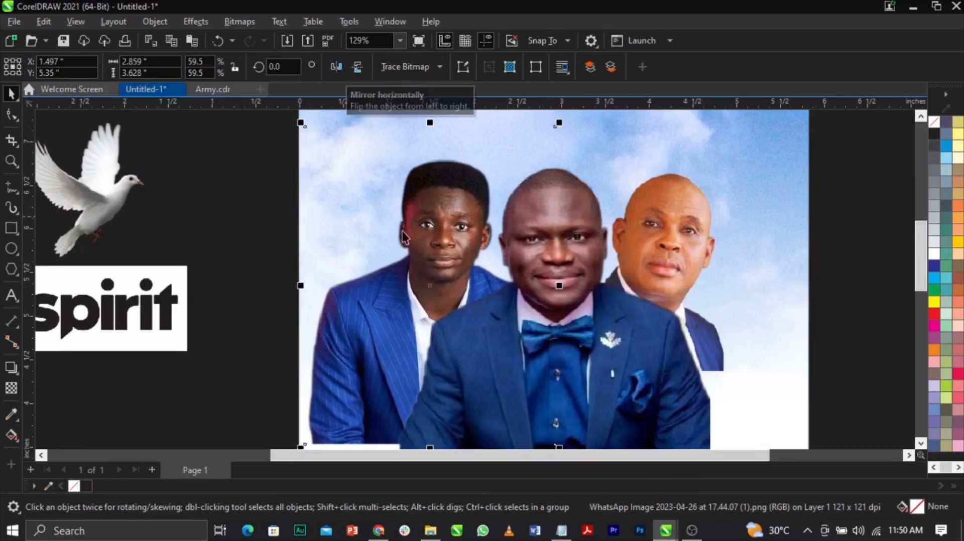
{"action": "left_click", "coordinate": [337, 69]}
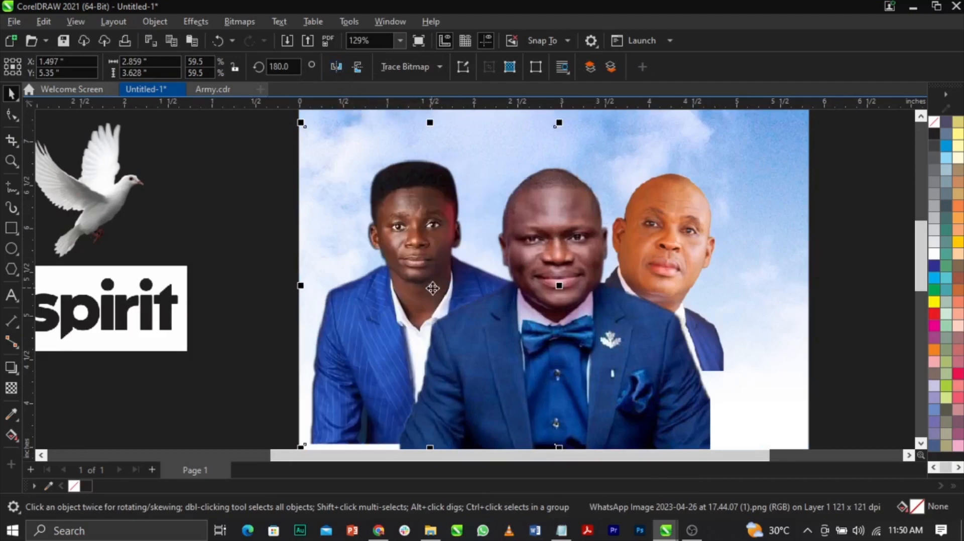
{"action": "left_click_drag", "start_coordinate": [428, 283], "coordinate": [450, 296]}
Step: Scale down and reposition the two side portraits around the central one, arranging the trio as a group about 4.36 x 3.71 in
{"action": "scroll", "coordinate": [438, 279], "scroll_direction": "up", "scroll_amount": 2}
{"action": "left_click", "coordinate": [805, 332]}
{"action": "left_click_drag", "start_coordinate": [807, 337], "coordinate": [814, 340]}
{"action": "scroll", "coordinate": [637, 239], "scroll_direction": "down", "scroll_amount": 2}
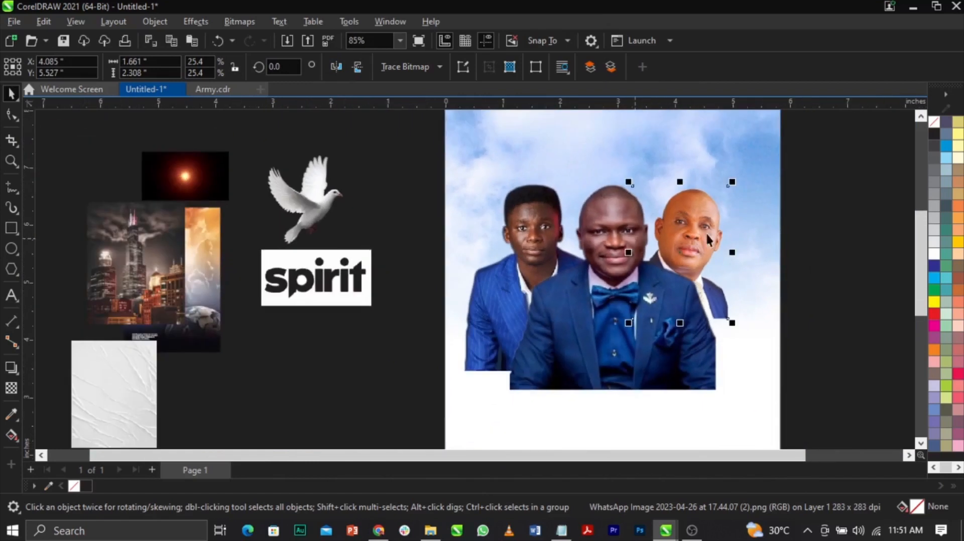
{"action": "left_click", "coordinate": [851, 145]}
{"action": "left_click_drag", "start_coordinate": [849, 139], "coordinate": [824, 121]}
{"action": "left_click_drag", "start_coordinate": [732, 172], "coordinate": [735, 180]}
{"action": "scroll", "coordinate": [678, 273], "scroll_direction": "up", "scroll_amount": 2}
{"action": "left_click_drag", "start_coordinate": [585, 305], "coordinate": [600, 305]}
{"action": "scroll", "coordinate": [599, 306], "scroll_direction": "down", "scroll_amount": 3}
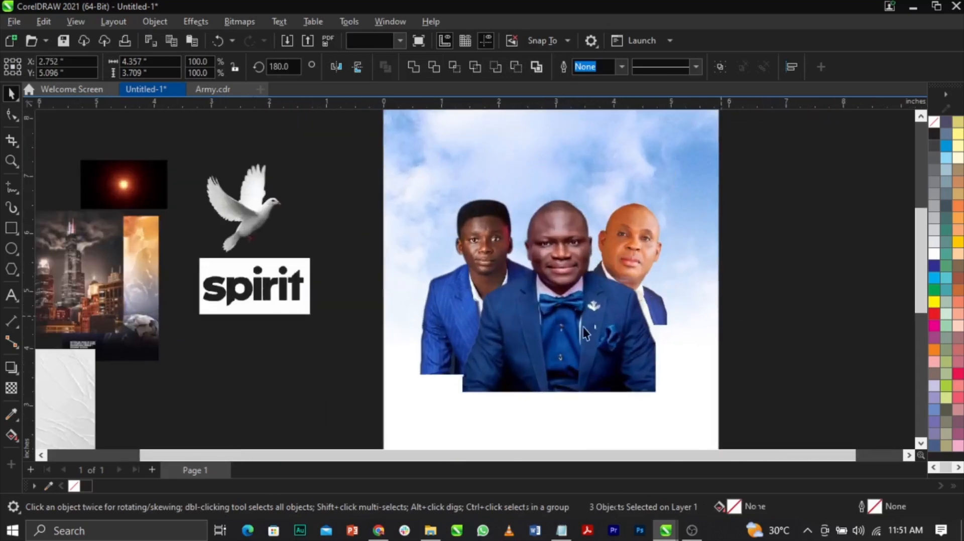
Step: Fade the lower part of the central bow-tie portrait with a -90° fountain transparency
{"action": "left_click", "coordinate": [526, 294]}
{"action": "left_click", "coordinate": [11, 389]}
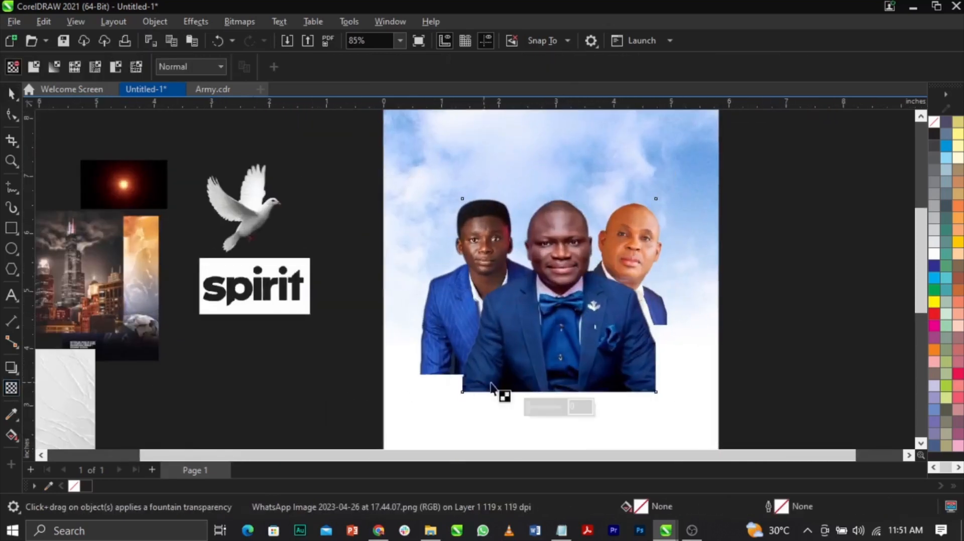
{"action": "left_click_drag", "start_coordinate": [568, 307], "coordinate": [571, 375]}
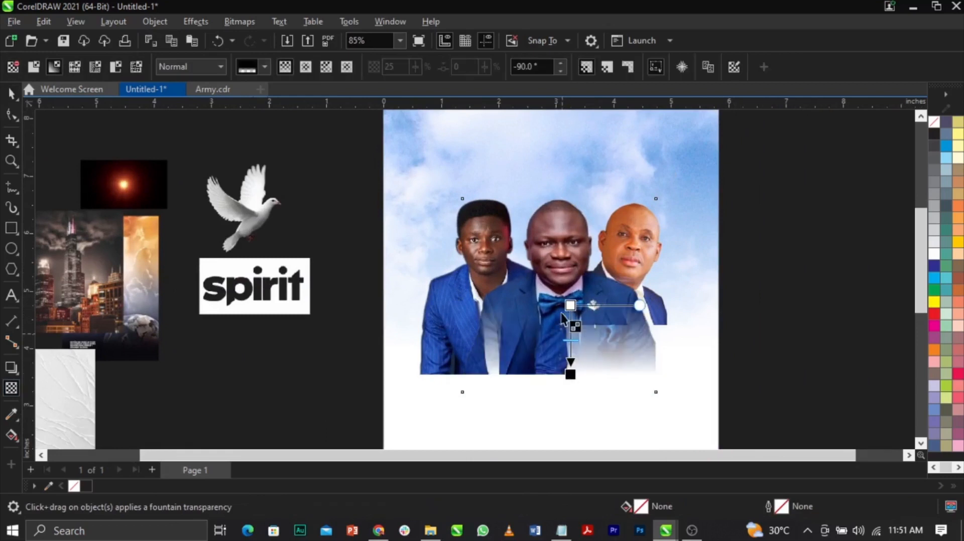
{"action": "left_click_drag", "start_coordinate": [571, 306], "coordinate": [570, 320]}
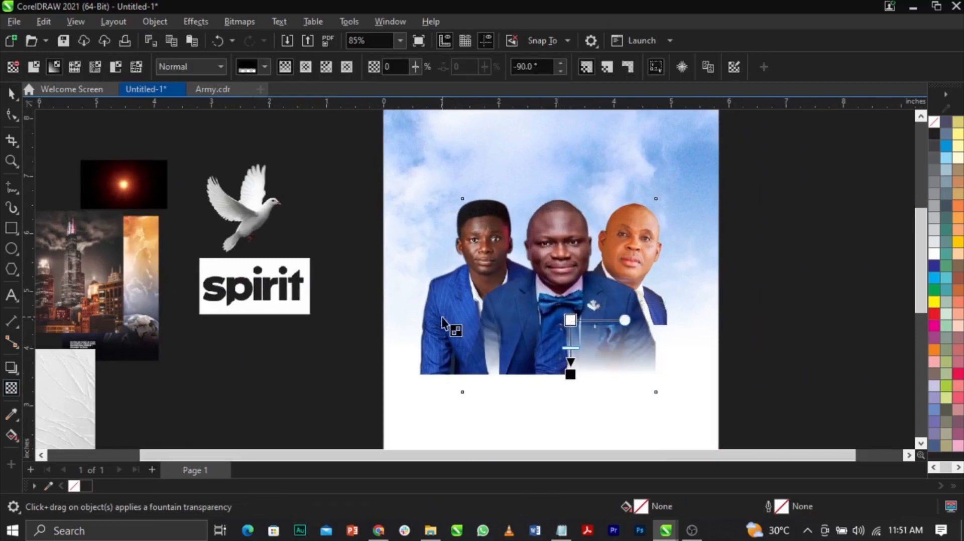
Step: Fade the lower parts of the young man's and the bald man's portraits with vertical fountain transparencies
{"action": "left_click_drag", "start_coordinate": [454, 314], "coordinate": [454, 350]}
{"action": "left_click_drag", "start_coordinate": [455, 314], "coordinate": [454, 306]}
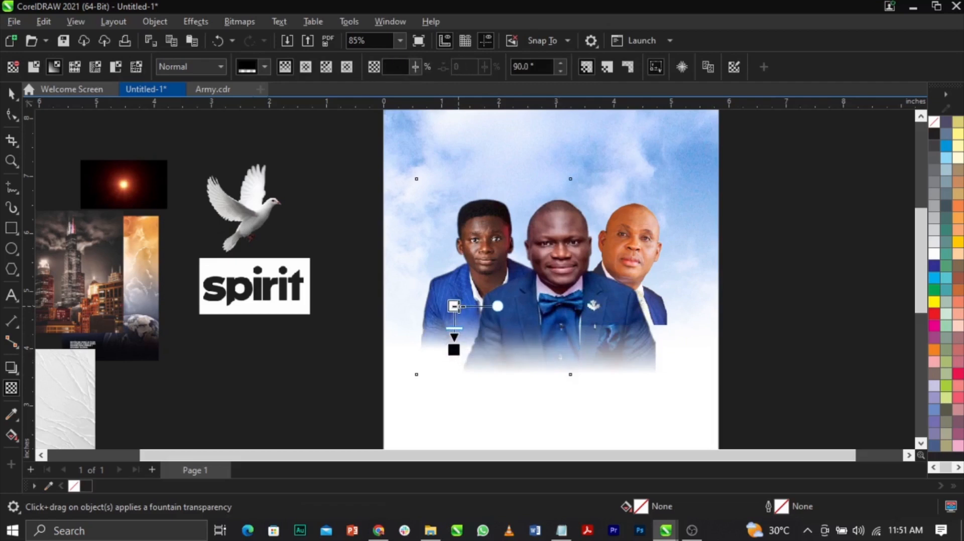
{"action": "left_click", "coordinate": [673, 315]}
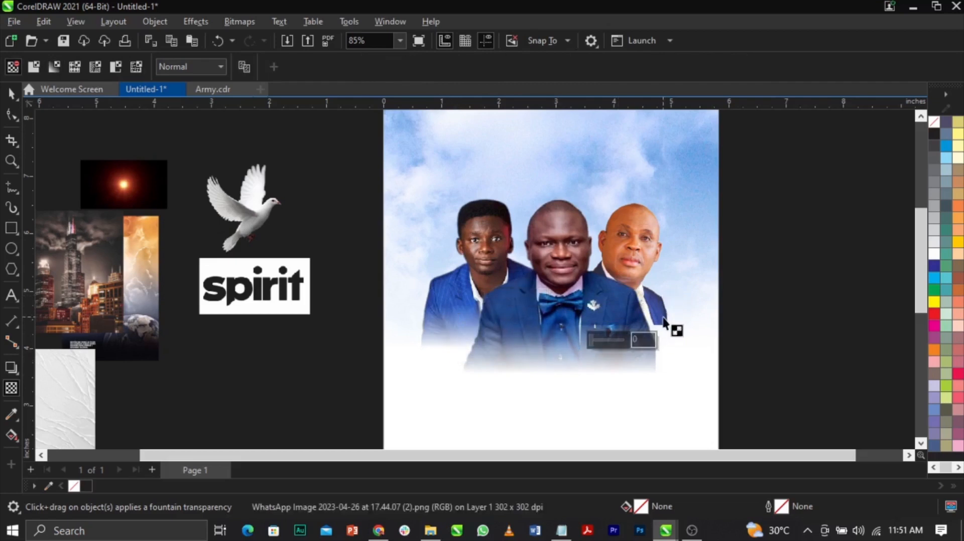
{"action": "left_click_drag", "start_coordinate": [651, 290], "coordinate": [650, 325]}
{"action": "left_click_drag", "start_coordinate": [651, 290], "coordinate": [651, 285]}
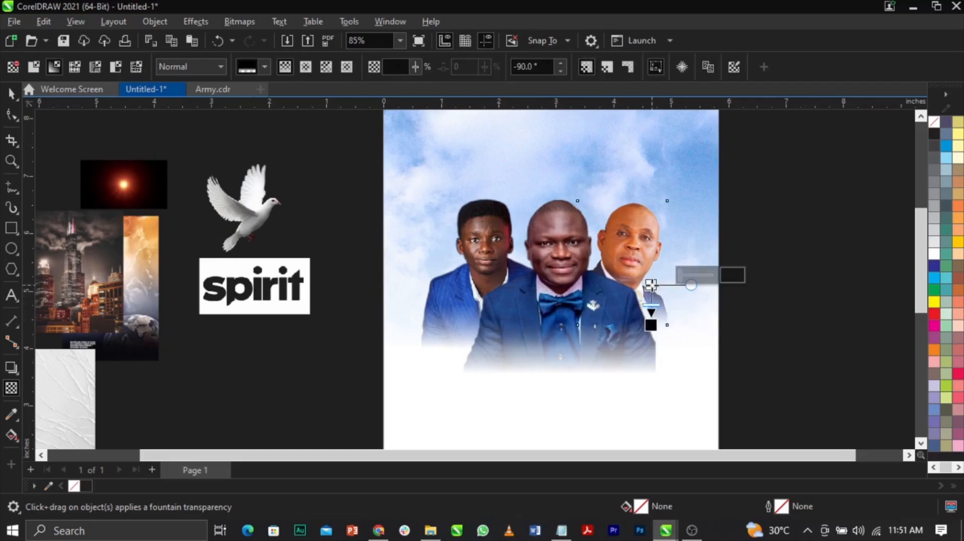
{"action": "key", "text": "space"}
{"action": "left_click", "coordinate": [452, 243]}
{"action": "left_click", "coordinate": [766, 166]}
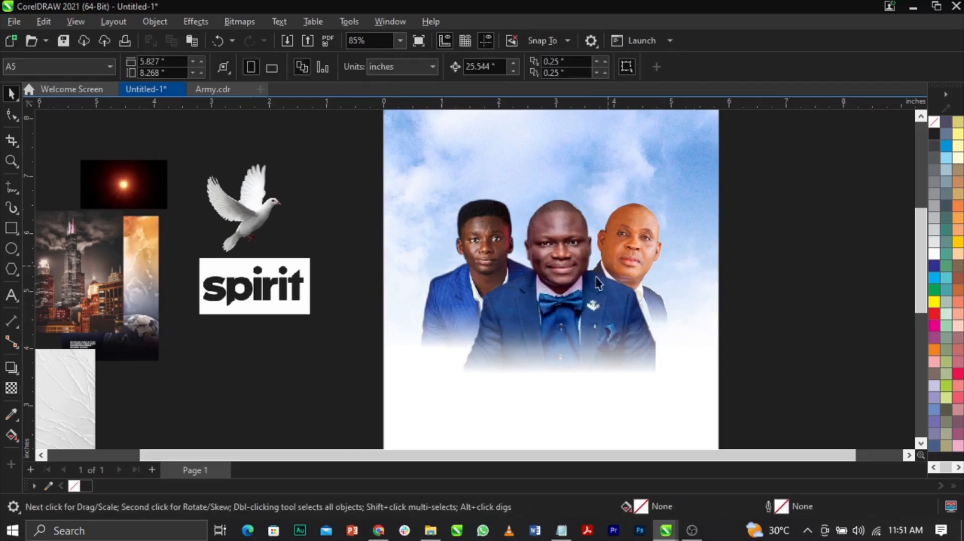
Step: Raise the central portrait's fade slightly and convert it to a 300 dpi RGB bitmap with a transparent background
{"action": "left_click", "coordinate": [554, 297]}
{"action": "left_click", "coordinate": [12, 389]}
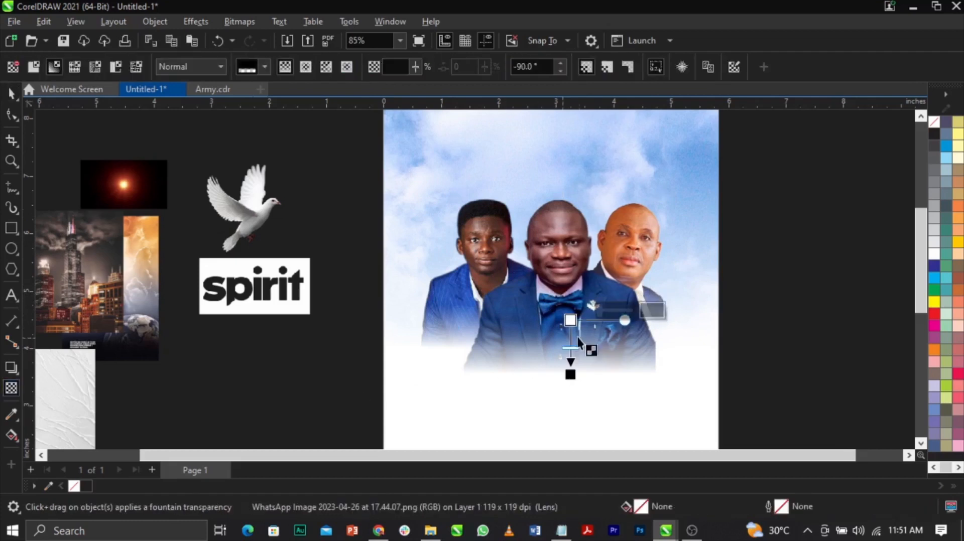
{"action": "left_click", "coordinate": [570, 370]}
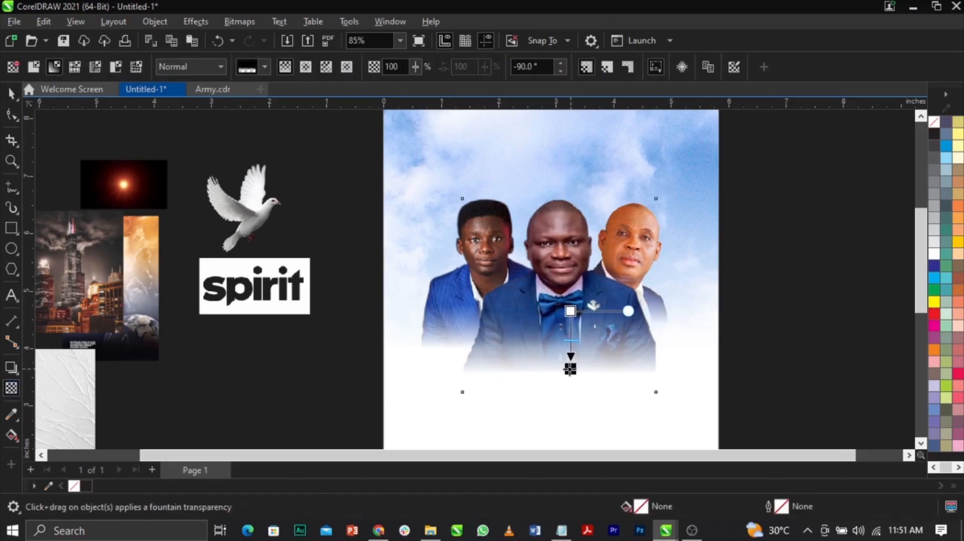
{"action": "left_click", "coordinate": [239, 27]}
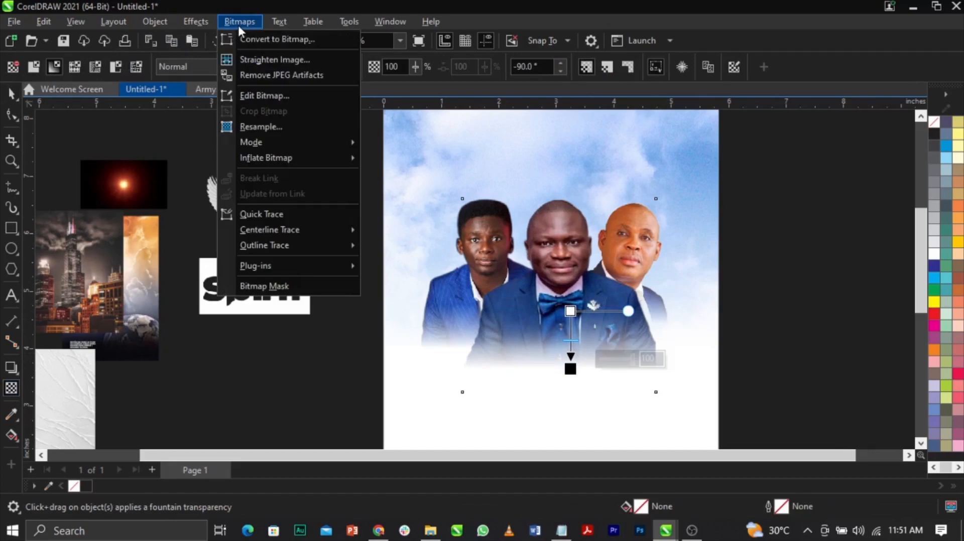
{"action": "left_click", "coordinate": [256, 41]}
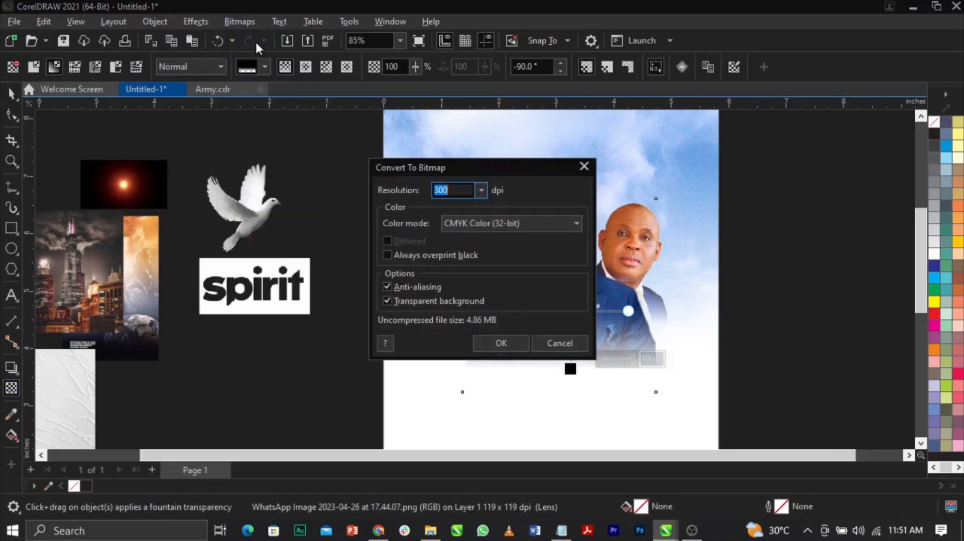
{"action": "left_click", "coordinate": [468, 224]}
{"action": "left_click", "coordinate": [475, 279]}
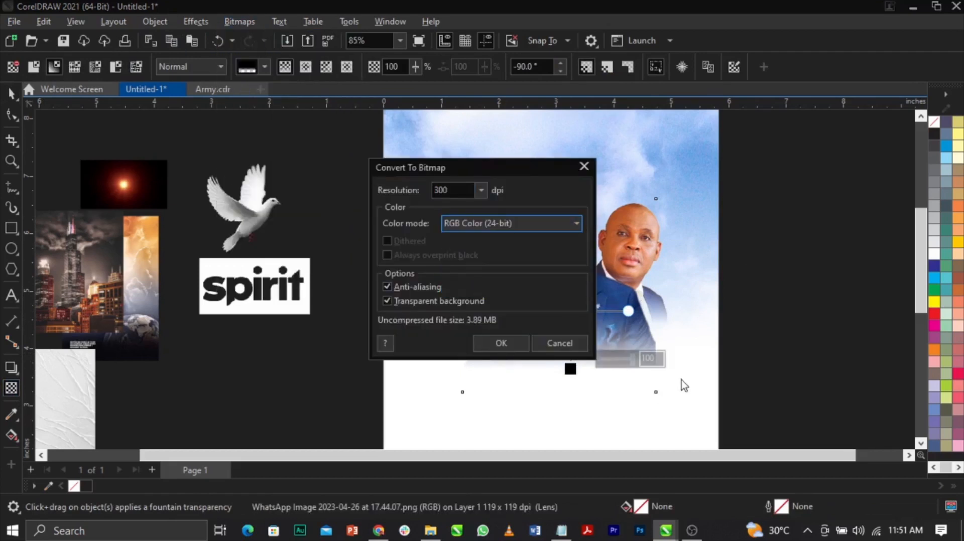
{"action": "left_click", "coordinate": [500, 344]}
Step: Fade both lower corners of the central portrait with diagonal fountain transparencies, converting it to a bitmap between the two fades
{"action": "left_click_drag", "start_coordinate": [602, 324], "coordinate": [648, 352]}
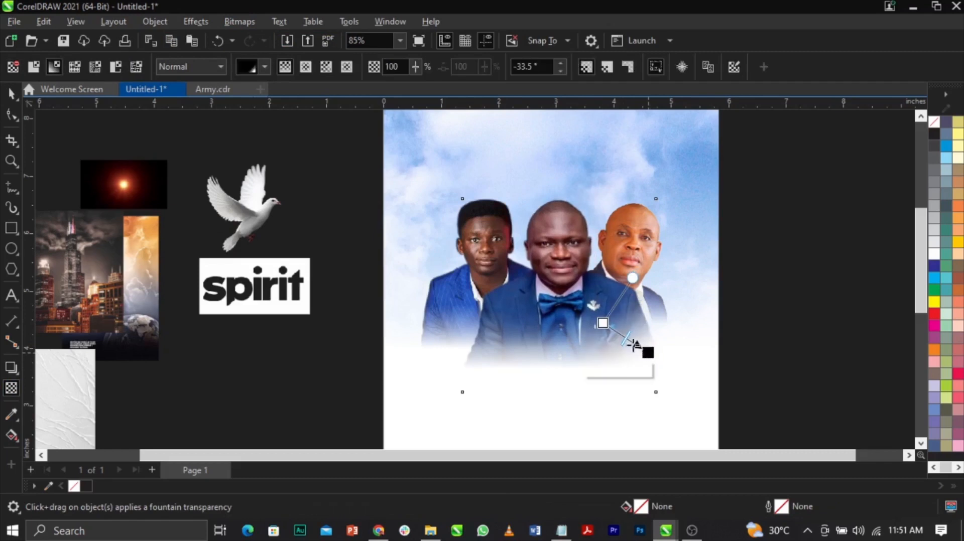
{"action": "left_click", "coordinate": [603, 324]}
{"action": "left_click", "coordinate": [239, 22]}
{"action": "left_click", "coordinate": [249, 37]}
{"action": "left_click", "coordinate": [485, 350]}
{"action": "mouse_move", "coordinate": [504, 327]}
{"action": "left_mouse_down"}
{"action": "mouse_move", "coordinate": [474, 362]}
{"action": "mouse_move", "coordinate": [509, 317]}
{"action": "mouse_move", "coordinate": [384, 423]}
{"action": "left_mouse_up"}
{"action": "key", "text": "space"}
Step: Merge the three portraits into a single 300 dpi bitmap
{"action": "left_click", "coordinate": [774, 297]}
{"action": "scroll", "coordinate": [671, 222], "scroll_direction": "down", "scroll_amount": 1}
{"action": "left_click", "coordinate": [239, 21]}
{"action": "left_click", "coordinate": [262, 36]}
{"action": "left_click", "coordinate": [484, 349]}
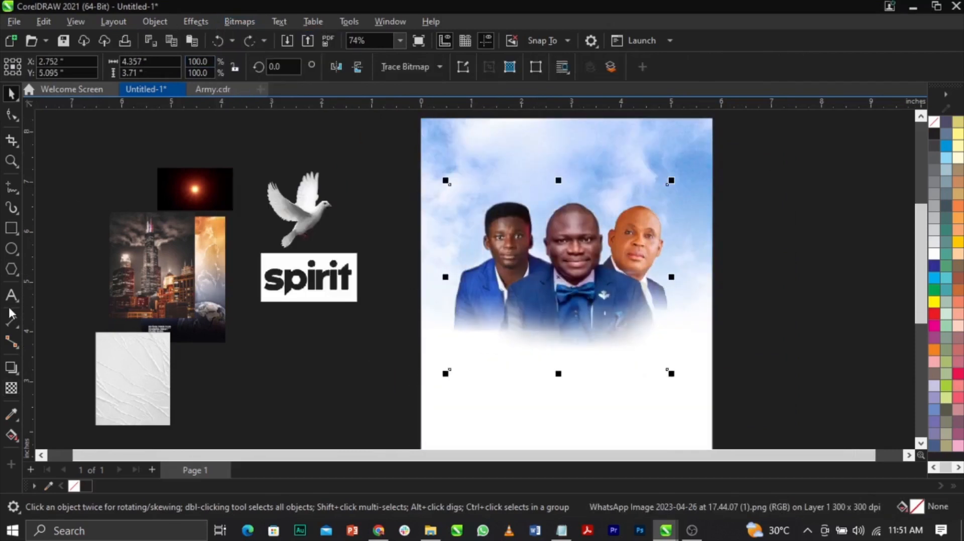
Step: Fade the merged portraits' lower edge with a fountain transparency of about -88° and enlarge them to about 4.63 x 3.94 in
{"action": "left_click", "coordinate": [12, 387]}
{"action": "mouse_move", "coordinate": [586, 305]}
{"action": "left_mouse_down"}
{"action": "mouse_move", "coordinate": [586, 340]}
{"action": "mouse_move", "coordinate": [586, 293]}
{"action": "left_mouse_up"}
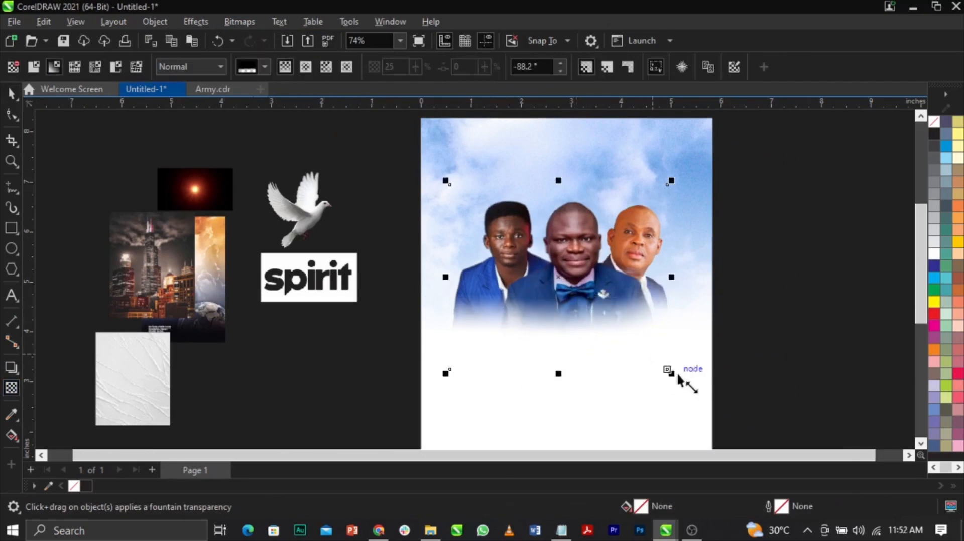
{"action": "key", "text": "space"}
{"action": "left_click_drag", "start_coordinate": [678, 380], "coordinate": [691, 386]}
{"action": "left_click_drag", "start_coordinate": [591, 282], "coordinate": [590, 283]}
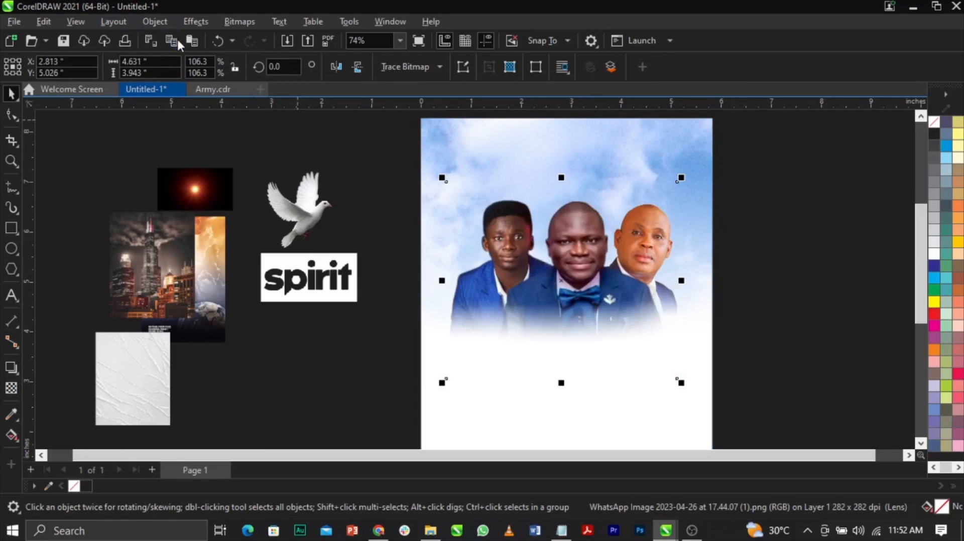
Step: Adjust the merged portraits with Brightness/Contrast/Intensity, using brightness -2, contrast 13 and intensity 0
{"action": "left_click", "coordinate": [160, 22]}
{"action": "left_click", "coordinate": [161, 23]}
{"action": "left_click", "coordinate": [181, 22]}
{"action": "mouse_move", "coordinate": [217, 75]}
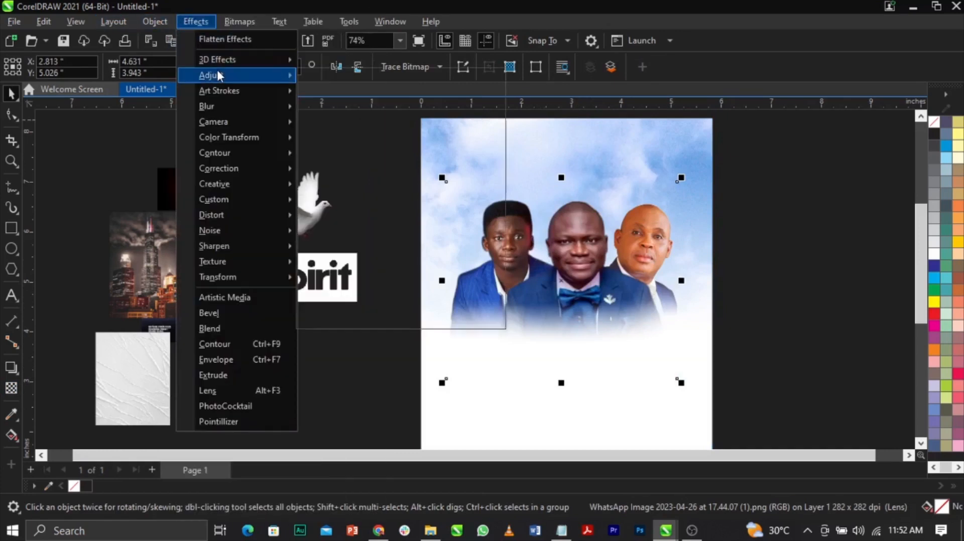
{"action": "left_click", "coordinate": [387, 185]}
{"action": "left_click_drag", "start_coordinate": [556, 208], "coordinate": [377, 157]}
{"action": "mouse_move", "coordinate": [336, 191]}
{"action": "left_mouse_down"}
{"action": "mouse_move", "coordinate": [320, 193]}
{"action": "mouse_move", "coordinate": [330, 193]}
{"action": "left_mouse_up"}
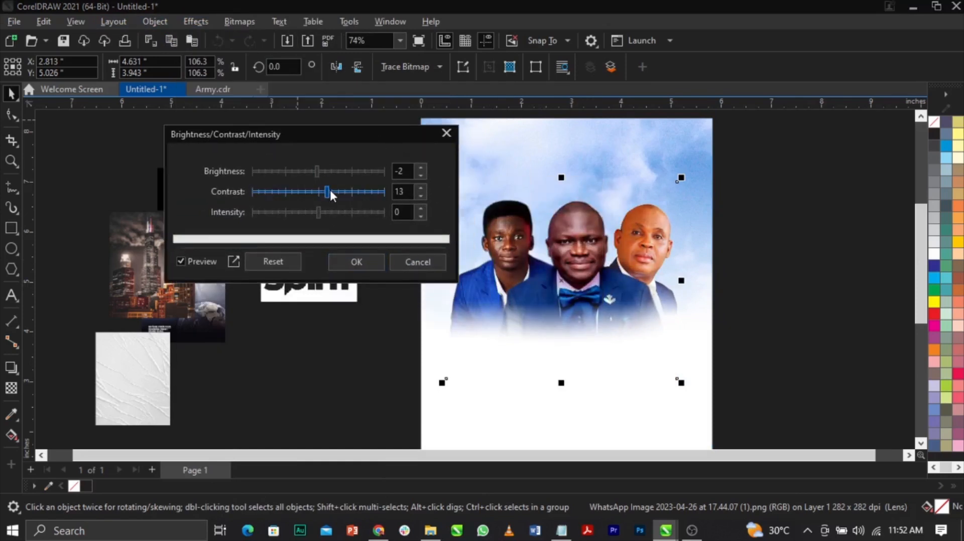
{"action": "left_click", "coordinate": [365, 266]}
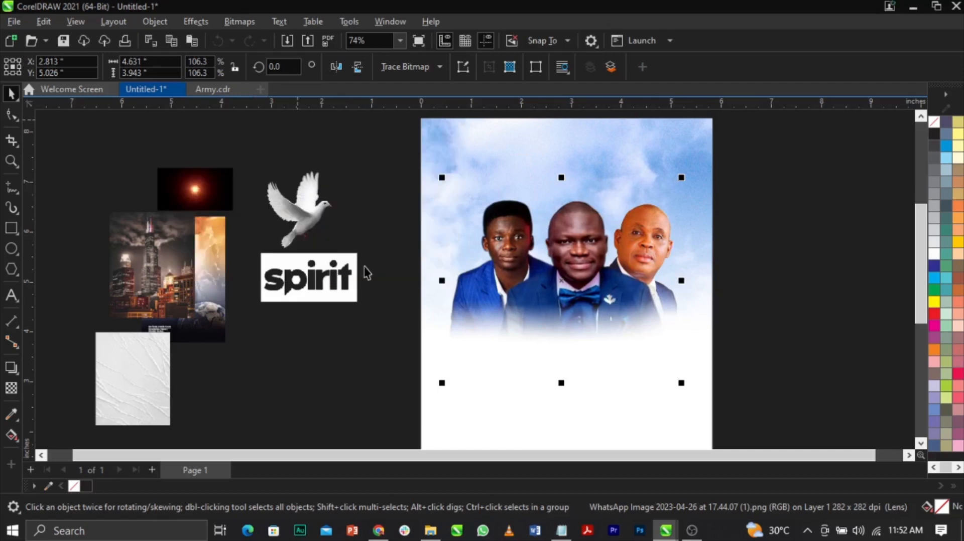
Step: Apply Color Balance to the merged portraits with Cyan-Red 51, Magenta-Green 17 and Yellow-Blue 29
{"action": "left_click", "coordinate": [195, 22]}
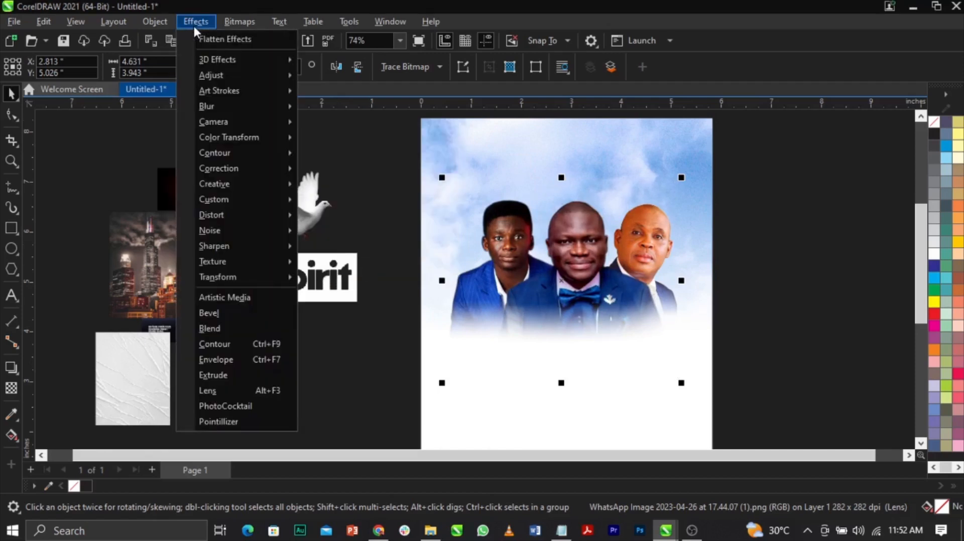
{"action": "mouse_move", "coordinate": [213, 68]}
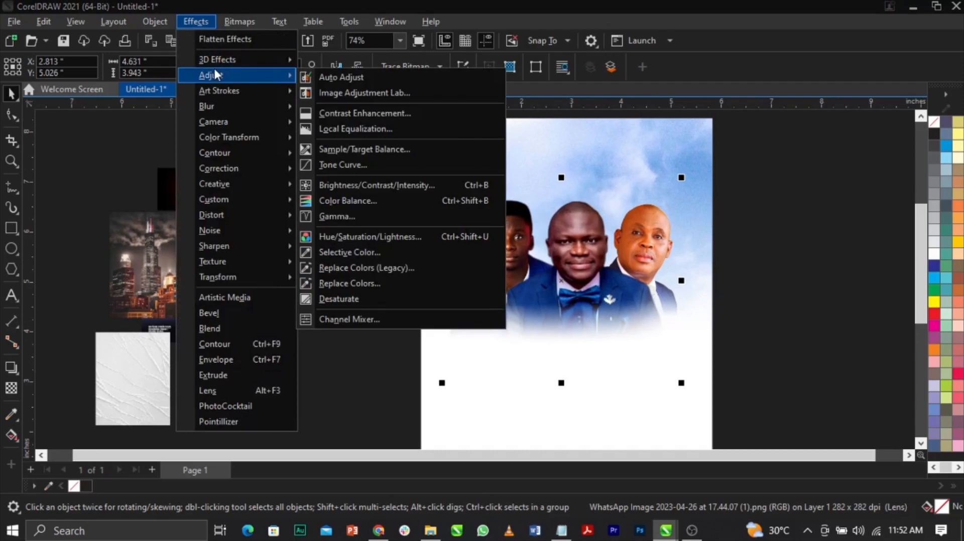
{"action": "left_click", "coordinate": [373, 201]}
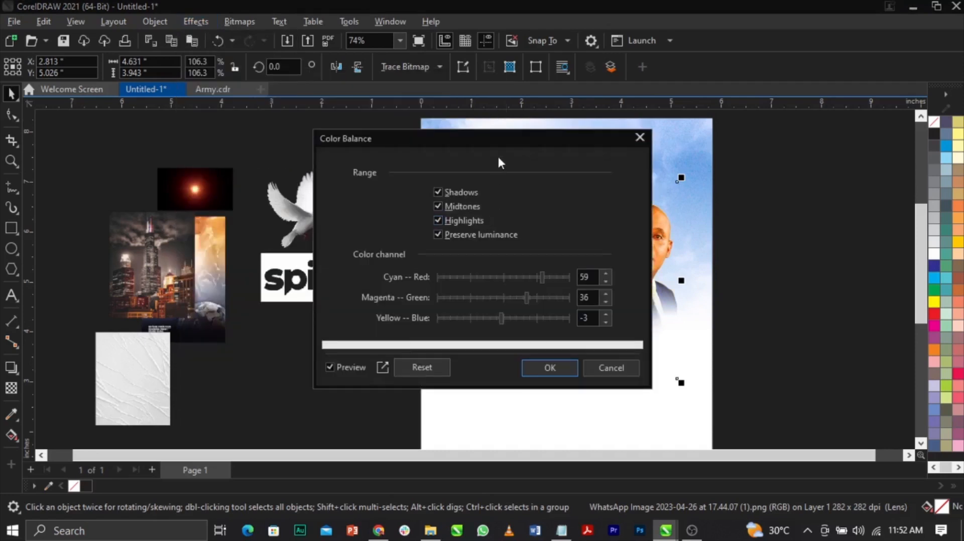
{"action": "left_click_drag", "start_coordinate": [414, 120], "coordinate": [256, 64]}
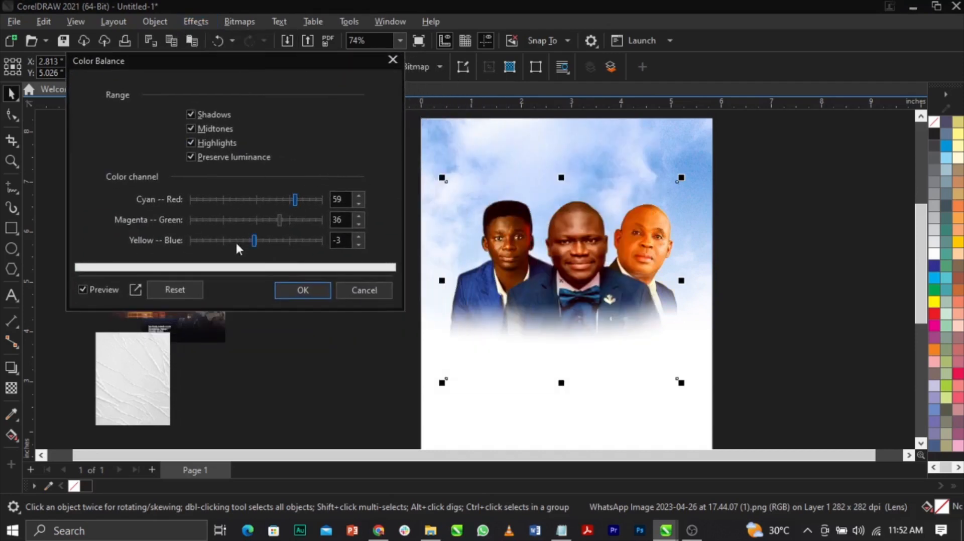
{"action": "left_click_drag", "start_coordinate": [253, 242], "coordinate": [275, 241]}
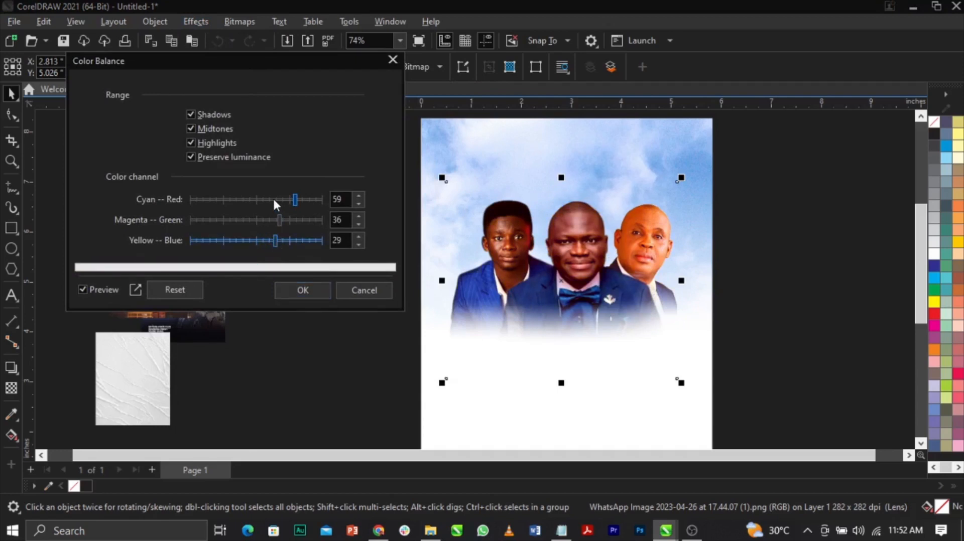
{"action": "left_click_drag", "start_coordinate": [280, 200], "coordinate": [290, 201]}
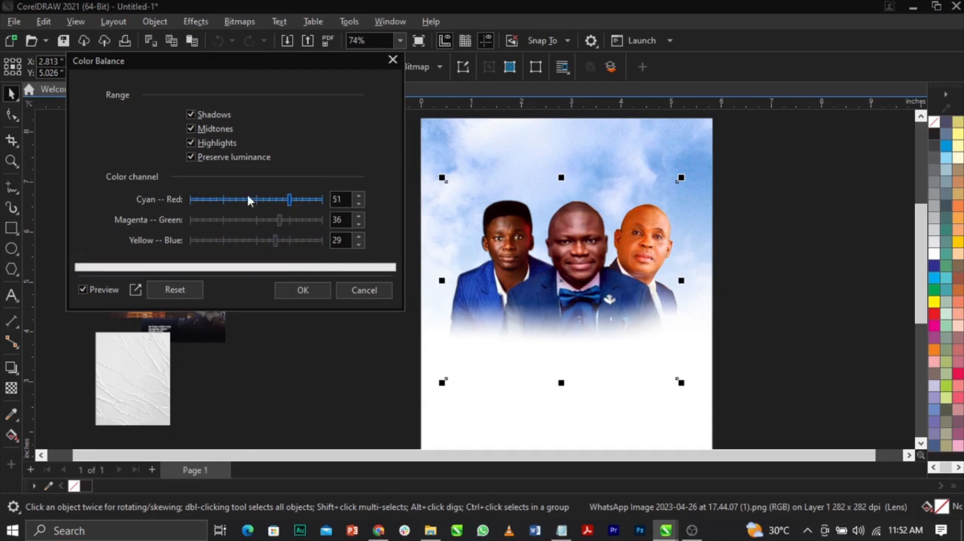
{"action": "left_click", "coordinate": [259, 220]}
{"action": "left_click_drag", "start_coordinate": [259, 220], "coordinate": [268, 221]}
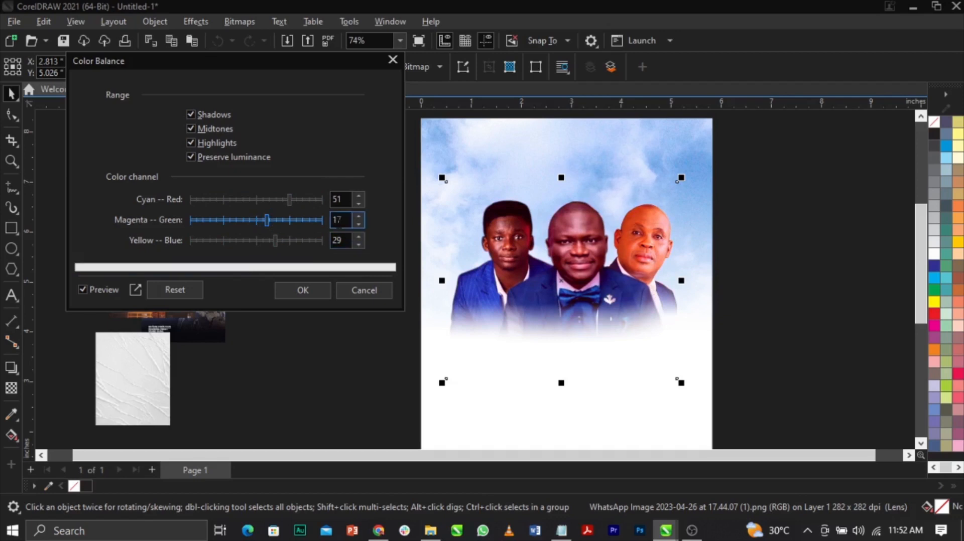
{"action": "left_click", "coordinate": [303, 292]}
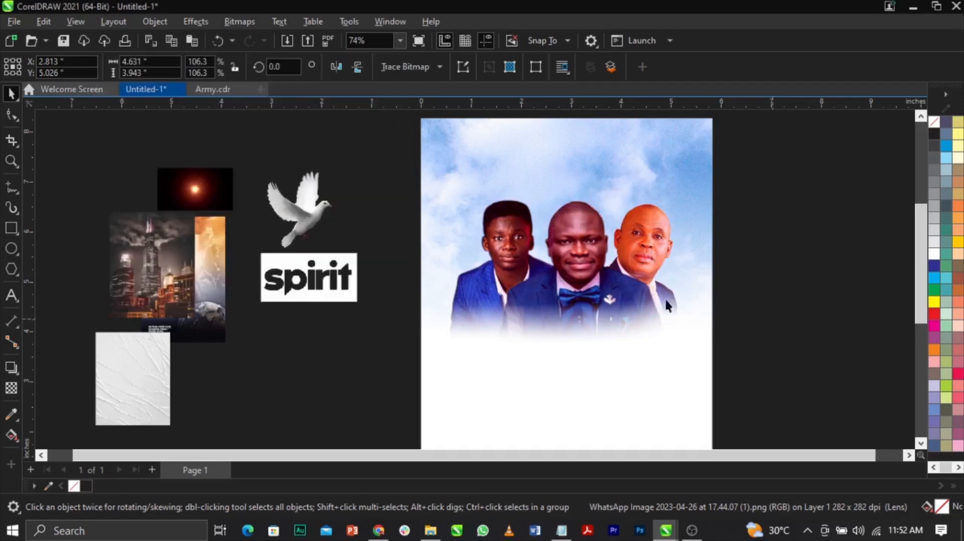
Step: Move the dark city skyline image to the empty area on the other side of the page
{"action": "left_click", "coordinate": [763, 303]}
{"action": "scroll", "coordinate": [501, 220], "scroll_direction": "down", "scroll_amount": 2}
{"action": "left_click_drag", "start_coordinate": [194, 268], "coordinate": [771, 285]}
Step: Centre the merged portraits horizontally on the sky background and deselect them
{"action": "left_click_drag", "start_coordinate": [610, 258], "coordinate": [608, 264]}
{"action": "left_click", "coordinate": [645, 293], "text": "shift"}
{"action": "key", "text": "c"}
{"action": "left_click", "coordinate": [693, 300]}
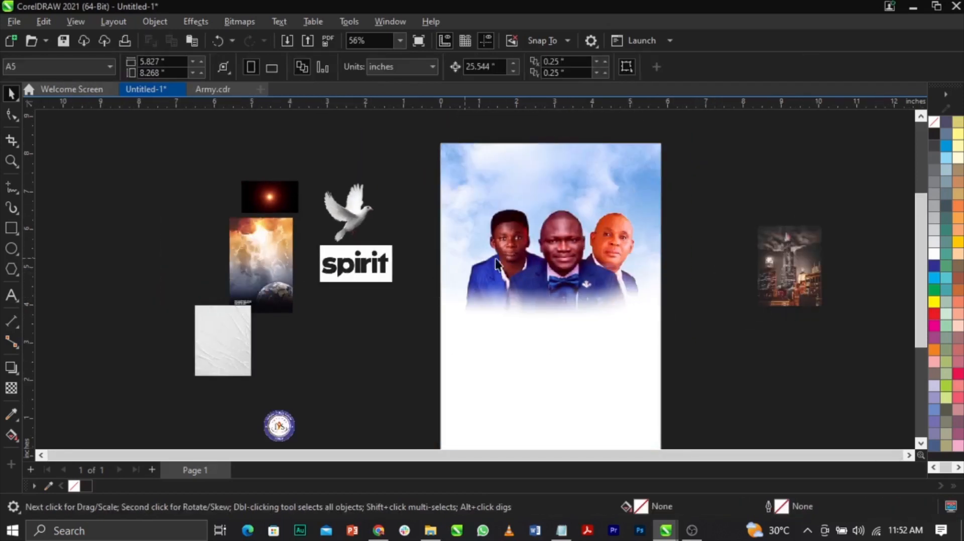
Step: Enlarge the city skyline image to about 4.68 x 5.85 in and PowerClip it inside the sky background rectangle
{"action": "left_click", "coordinate": [774, 305]}
{"action": "left_click_drag", "start_coordinate": [756, 220], "coordinate": [697, 151]}
{"action": "left_click_drag", "start_coordinate": [800, 257], "coordinate": [774, 252]}
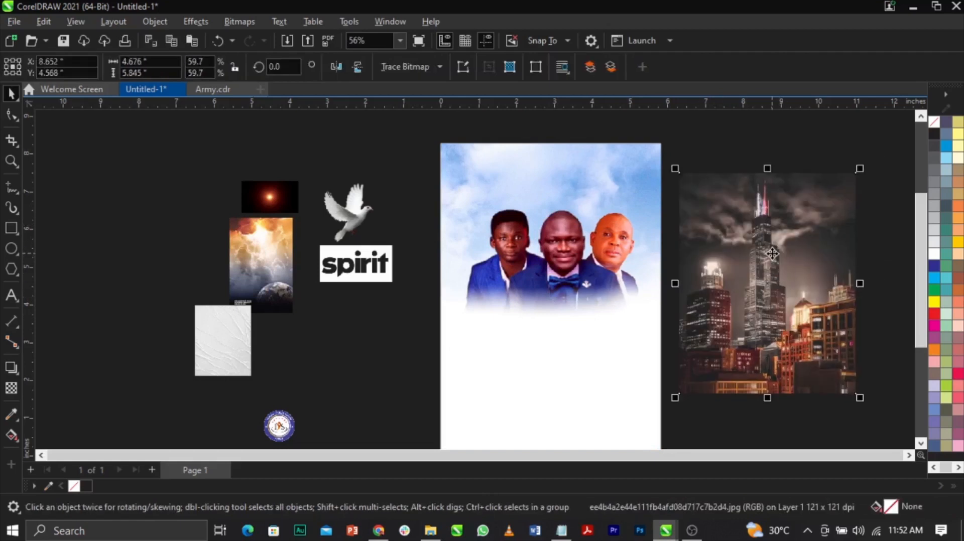
{"action": "right_click", "coordinate": [773, 254]}
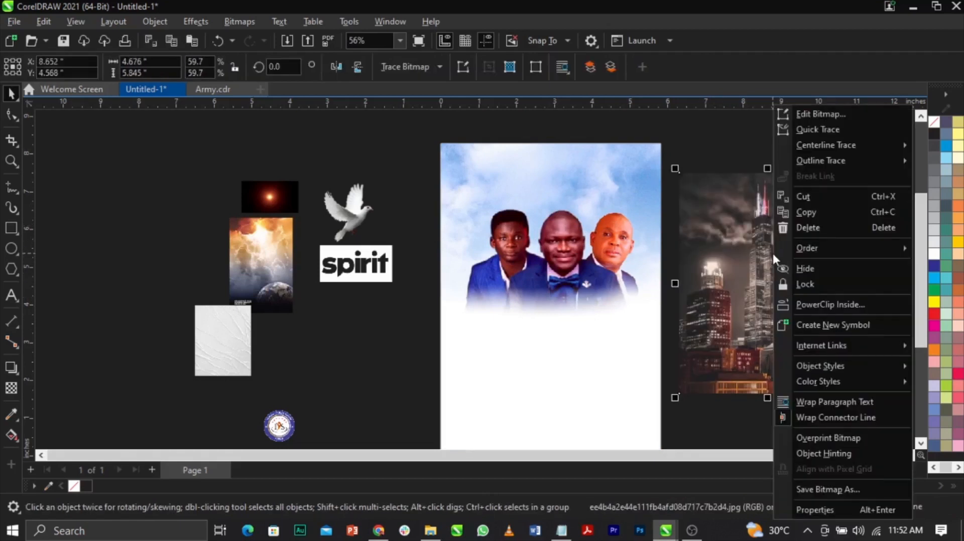
{"action": "left_click", "coordinate": [795, 305]}
{"action": "left_click", "coordinate": [624, 177]}
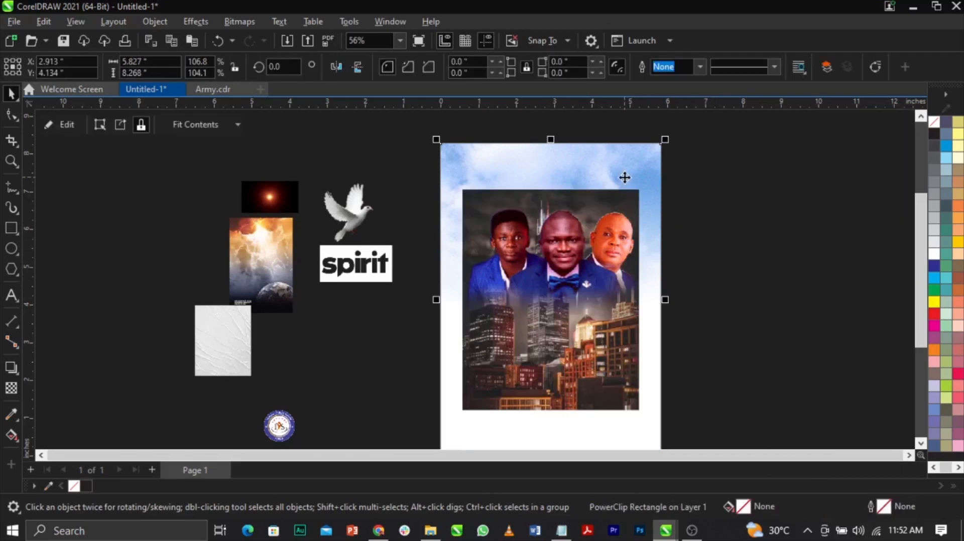
Step: Open the sky background's PowerClip for editing and enlarge the city skyline image to about 6.32 x 7.90 in, covering the page width
{"action": "right_click", "coordinate": [624, 177]}
{"action": "left_click", "coordinate": [668, 105]}
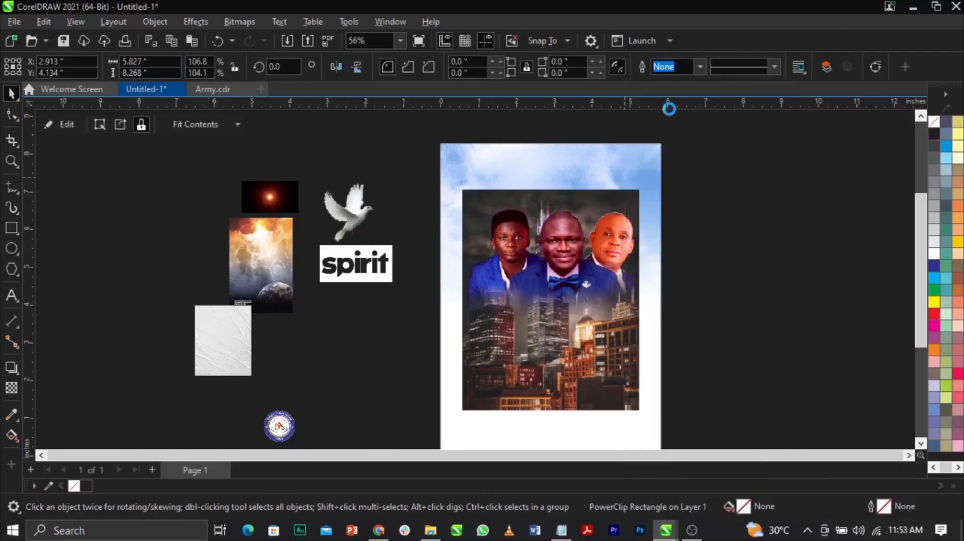
{"action": "left_click_drag", "start_coordinate": [644, 185], "coordinate": [676, 139]}
{"action": "left_click_drag", "start_coordinate": [621, 277], "coordinate": [579, 374]}
Step: Fade out the lower part of the city skyline with a vertical fountain transparency and set its merge mode to Overlay
{"action": "left_click", "coordinate": [11, 388]}
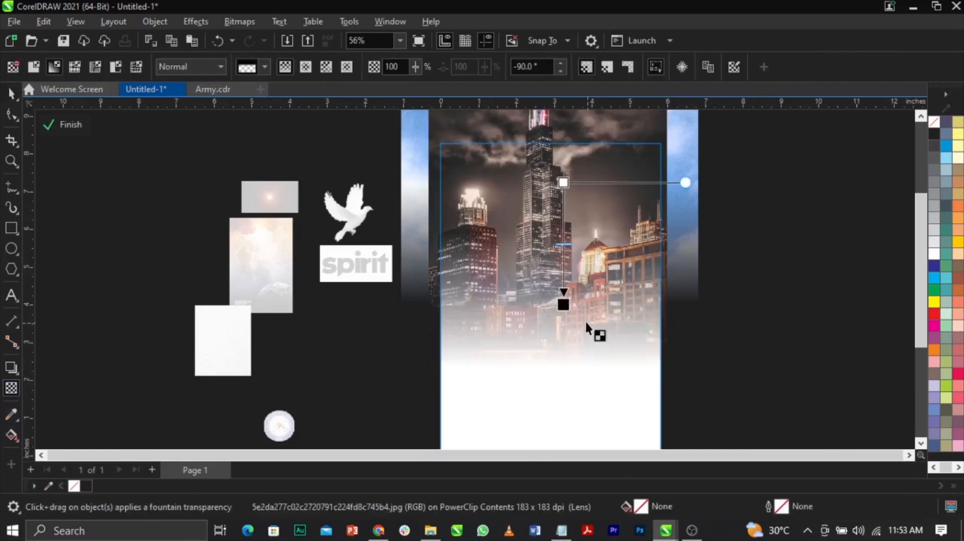
{"action": "left_click_drag", "start_coordinate": [577, 367], "coordinate": [577, 335]}
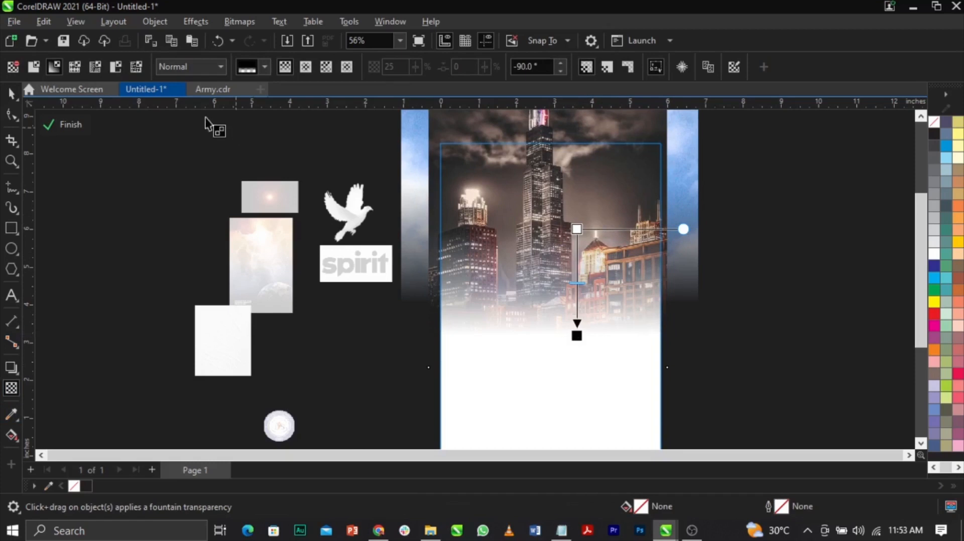
{"action": "left_click", "coordinate": [189, 68]}
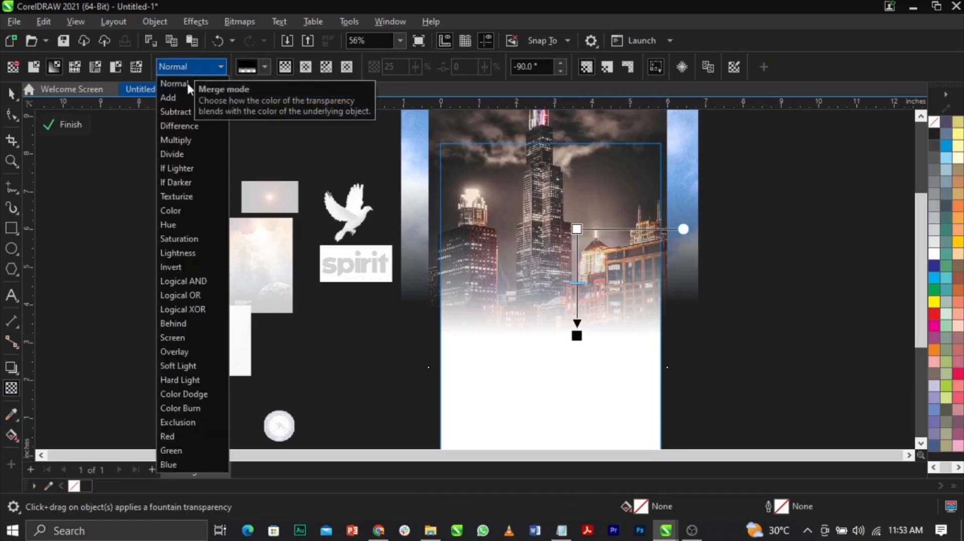
{"action": "left_click", "coordinate": [198, 350]}
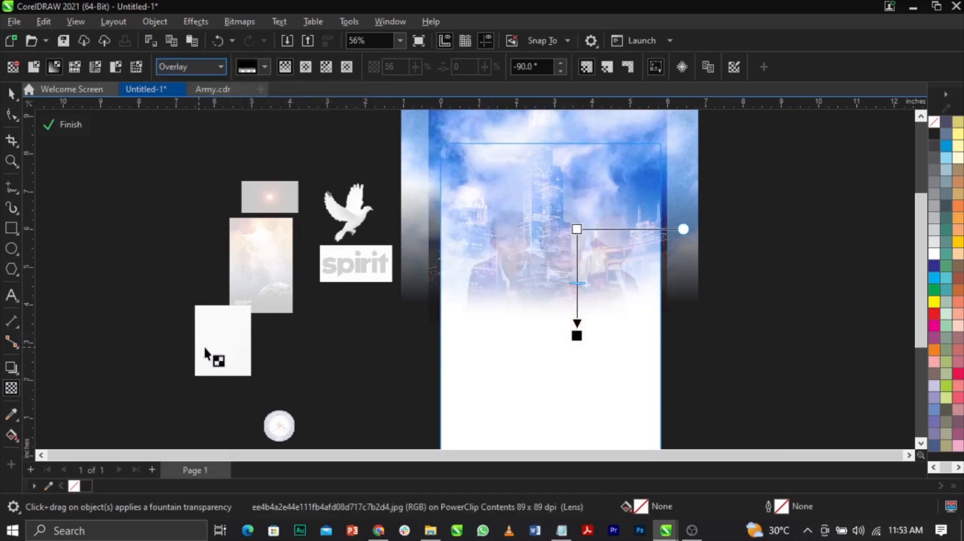
Step: Shift the city skyline slightly downward inside the PowerClip, finish editing its contents and deselect it
{"action": "key", "text": "space"}
{"action": "mouse_move", "coordinate": [574, 209]}
{"action": "left_mouse_down"}
{"action": "mouse_move", "coordinate": [580, 199]}
{"action": "mouse_move", "coordinate": [578, 221]}
{"action": "left_mouse_up"}
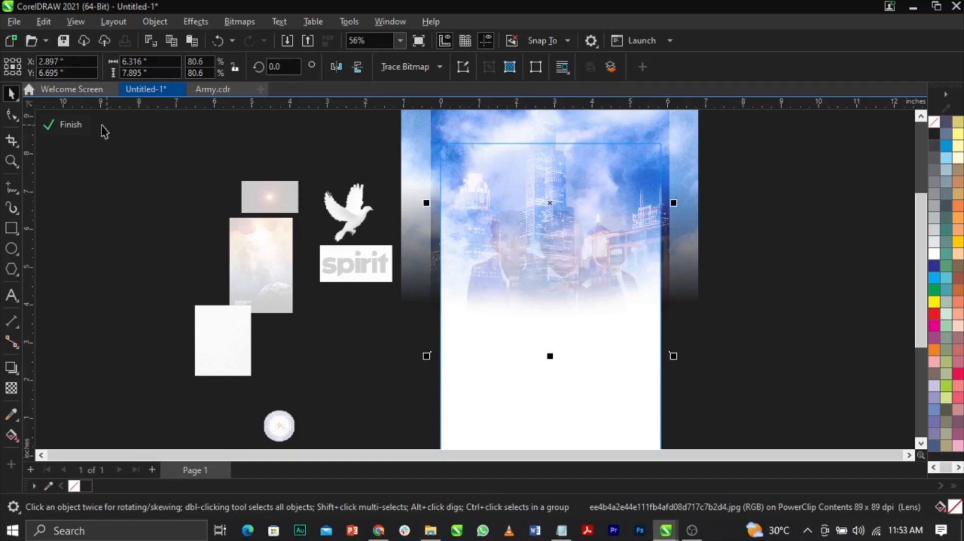
{"action": "left_click", "coordinate": [80, 124]}
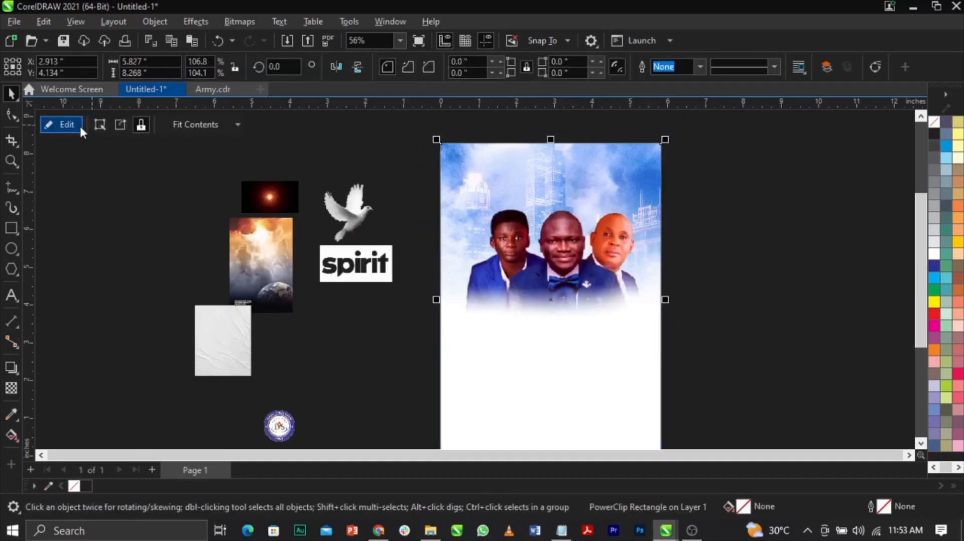
{"action": "left_click", "coordinate": [704, 260]}
Step: Move the International Youth Summit logo onto the flyer's upper-left corner and shrink it to about 0.71 in wide
{"action": "scroll", "coordinate": [552, 178], "scroll_direction": "up", "scroll_amount": 1}
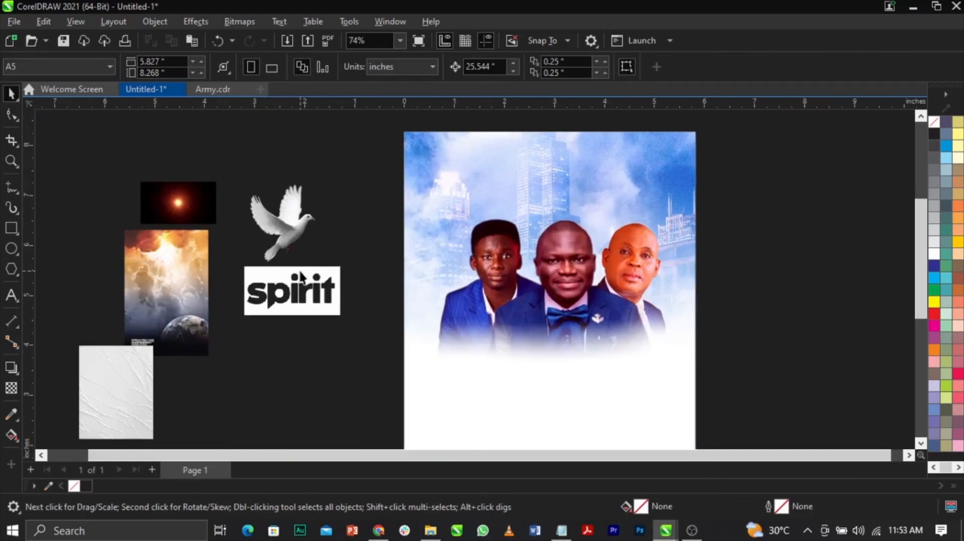
{"action": "scroll", "coordinate": [320, 273], "scroll_direction": "down", "scroll_amount": 2}
{"action": "left_click", "coordinate": [284, 349]}
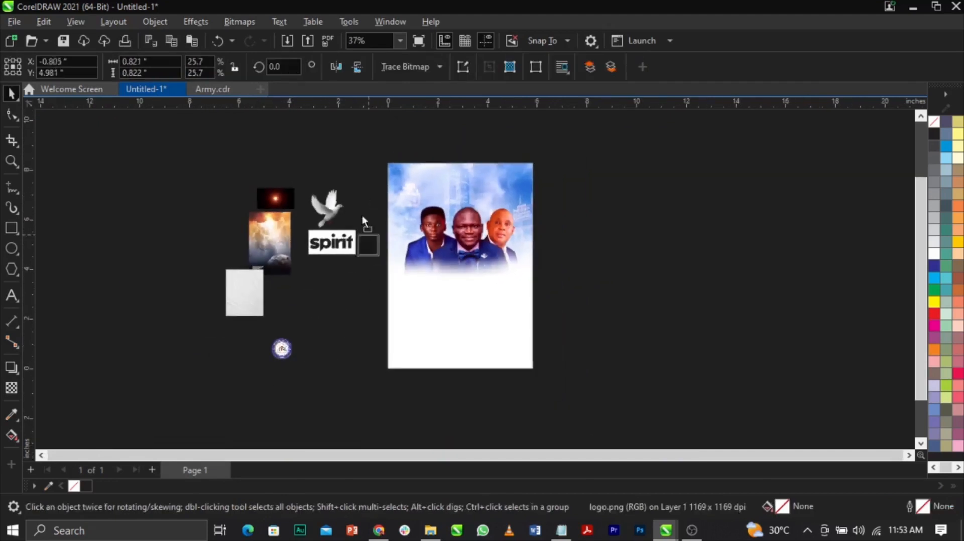
{"action": "scroll", "coordinate": [413, 177], "scroll_direction": "up", "scroll_amount": 4}
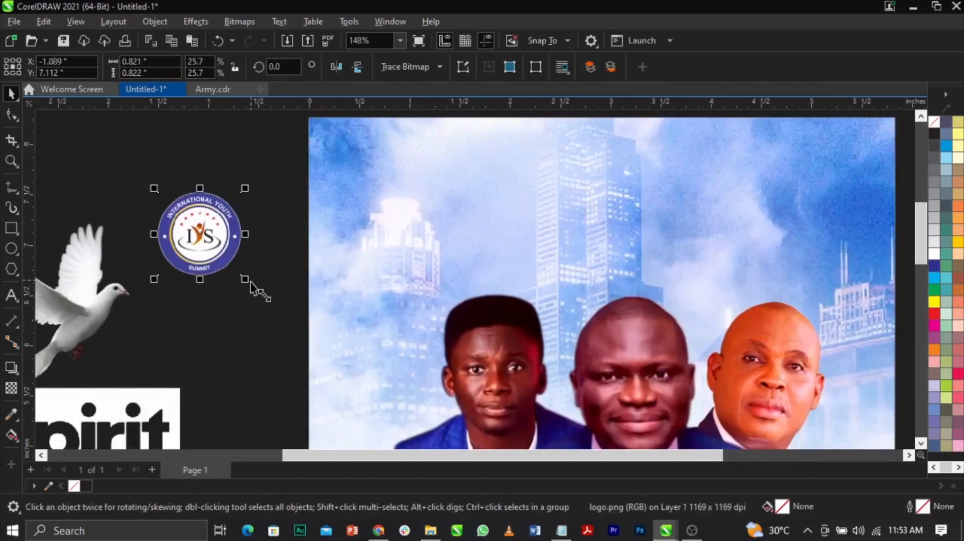
{"action": "left_click_drag", "start_coordinate": [250, 281], "coordinate": [228, 288]}
{"action": "scroll", "coordinate": [249, 263], "scroll_direction": "down", "scroll_amount": 1}
{"action": "left_click_drag", "start_coordinate": [211, 239], "coordinate": [349, 225]}
{"action": "scroll", "coordinate": [349, 225], "scroll_direction": "up", "scroll_amount": 3}
{"action": "mouse_move", "coordinate": [383, 308]}
{"action": "left_mouse_down"}
{"action": "mouse_move", "coordinate": [396, 325]}
{"action": "mouse_move", "coordinate": [384, 308]}
{"action": "left_mouse_up"}
{"action": "mouse_move", "coordinate": [351, 271]}
{"action": "left_mouse_down"}
{"action": "mouse_move", "coordinate": [346, 261]}
{"action": "mouse_move", "coordinate": [368, 273]}
{"action": "left_mouse_up"}
{"action": "scroll", "coordinate": [393, 260], "scroll_direction": "up", "scroll_amount": 3}
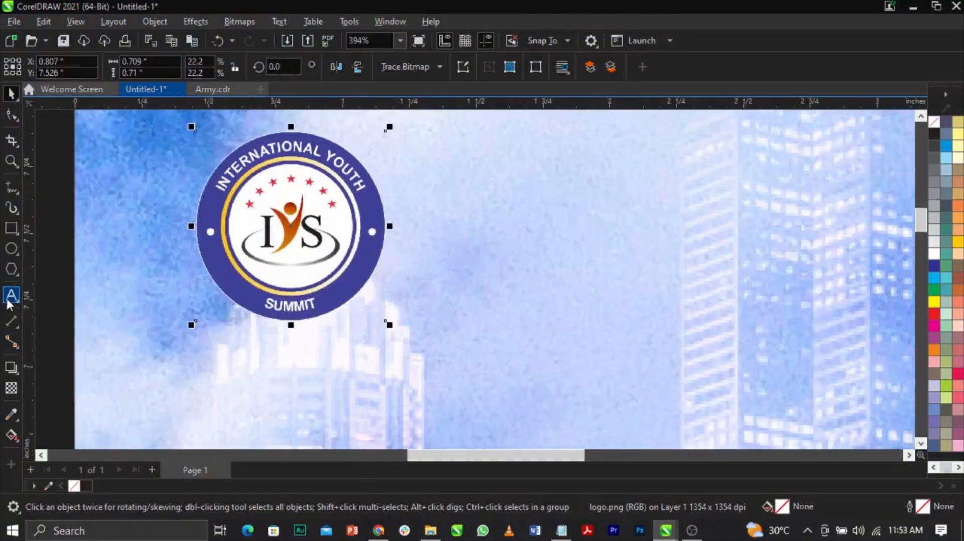
Step: Add the three-line text "INTERNATIONAL / YOUTH / SUMMIT" at 7 pt to the right of the logo
{"action": "left_click", "coordinate": [11, 295]}
{"action": "left_click", "coordinate": [426, 259]}
{"action": "left_click", "coordinate": [557, 67]}
{"action": "left_click", "coordinate": [515, 101]}
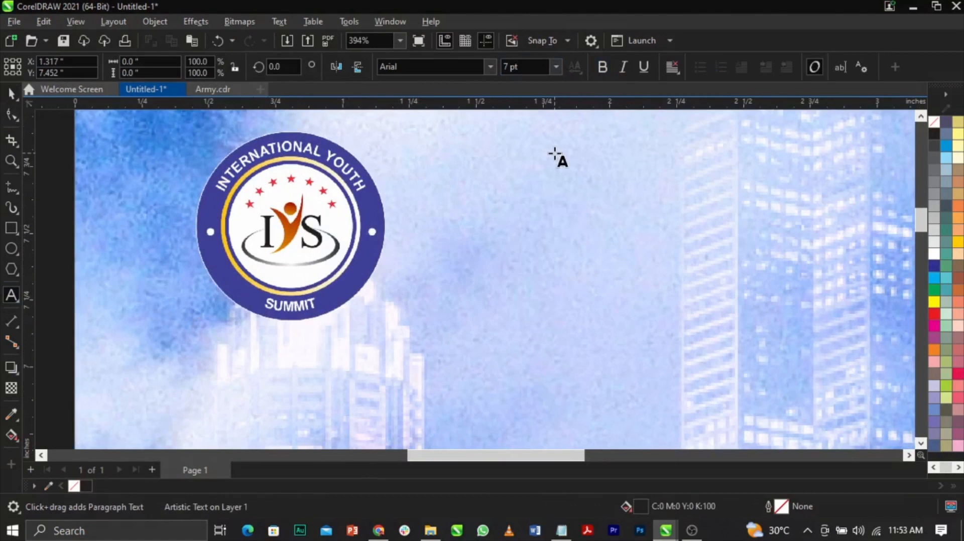
{"action": "type", "text": "INTERN"}
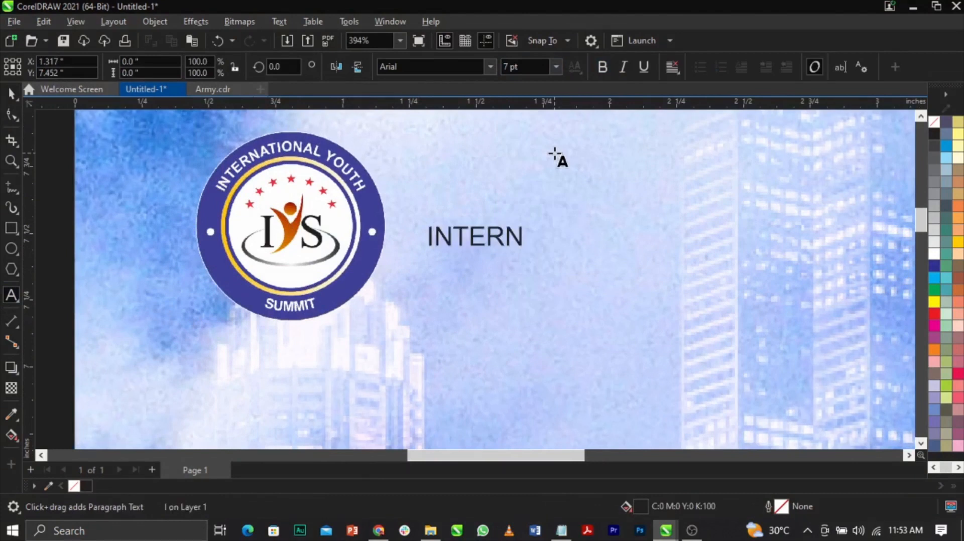
{"action": "type", "text": "ATIONAL "}
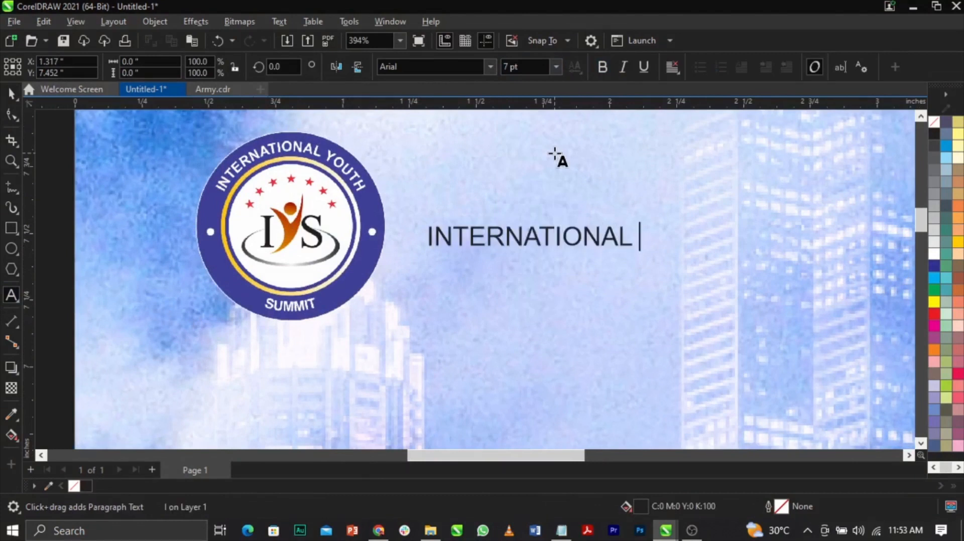
{"action": "type", "text": "YOUTU"}
{"action": "key", "text": "BackSpace"}
{"action": "type", "text": "H"}
{"action": "key", "text": "Return"}
{"action": "type", "text": "SUMMIT"}
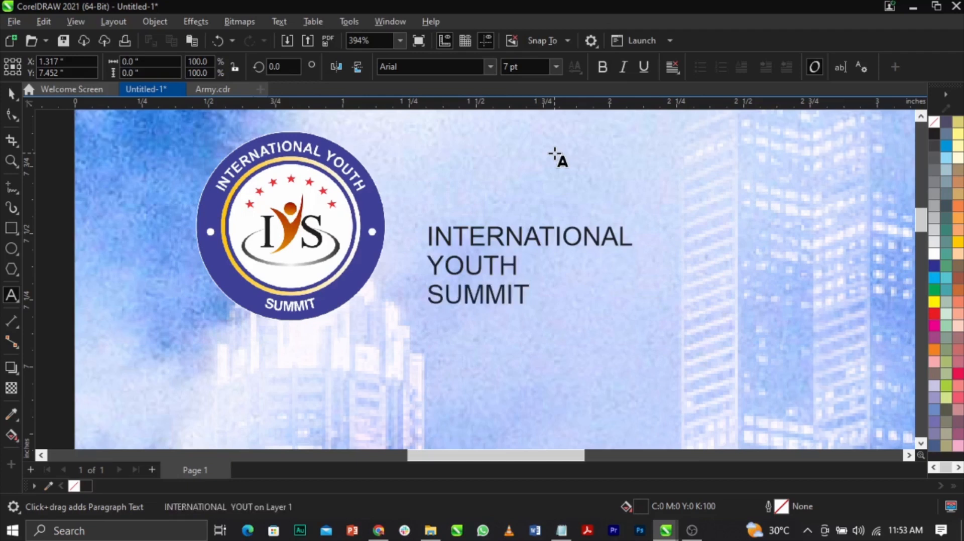
Step: Set the font of the "INTERNATIONAL YOUTH SUMMIT" text to Trajan Pro
{"action": "key", "text": "ctrl+space"}
{"action": "type", "text": "Tr"}
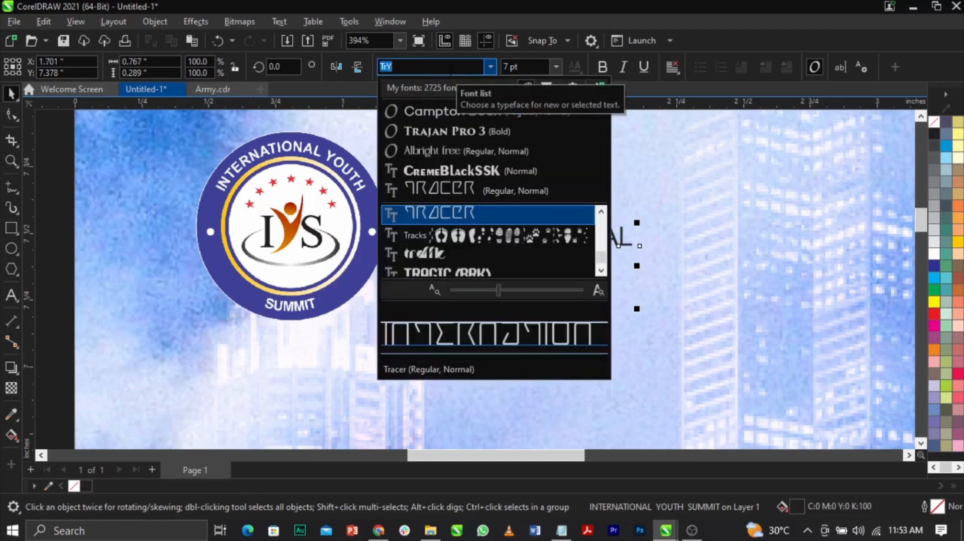
{"action": "key", "text": "Down"}
{"action": "key", "text": "Down"}
{"action": "key", "text": "Down"}
{"action": "key", "text": "Down"}
{"action": "key", "text": "Down"}
{"action": "key", "text": "Down"}
{"action": "key", "text": "Up"}
{"action": "key", "text": "Up"}
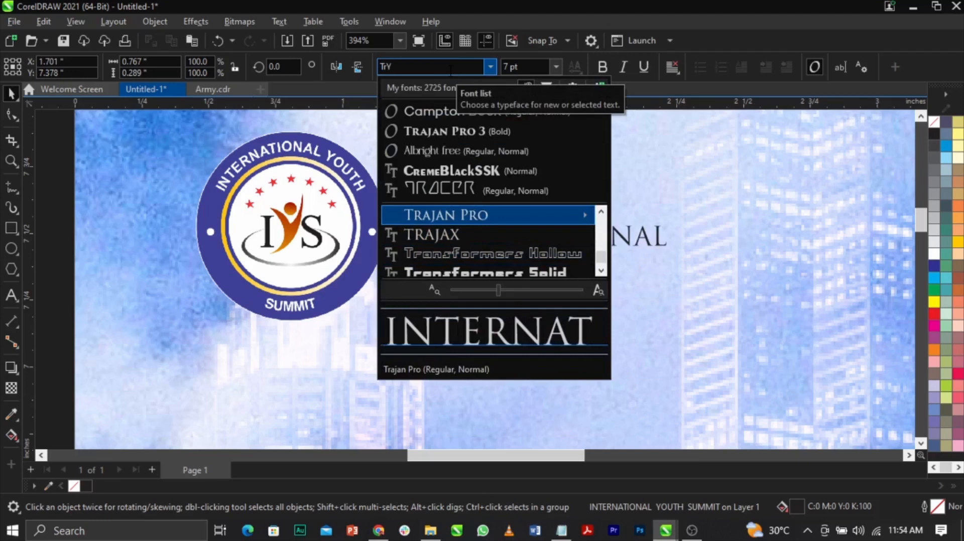
{"action": "key", "text": "Return"}
Step: Move the summit text up next to the logo, tighten its line spacing and enlarge it to about 7.9 pt
{"action": "left_click_drag", "start_coordinate": [521, 269], "coordinate": [501, 227]}
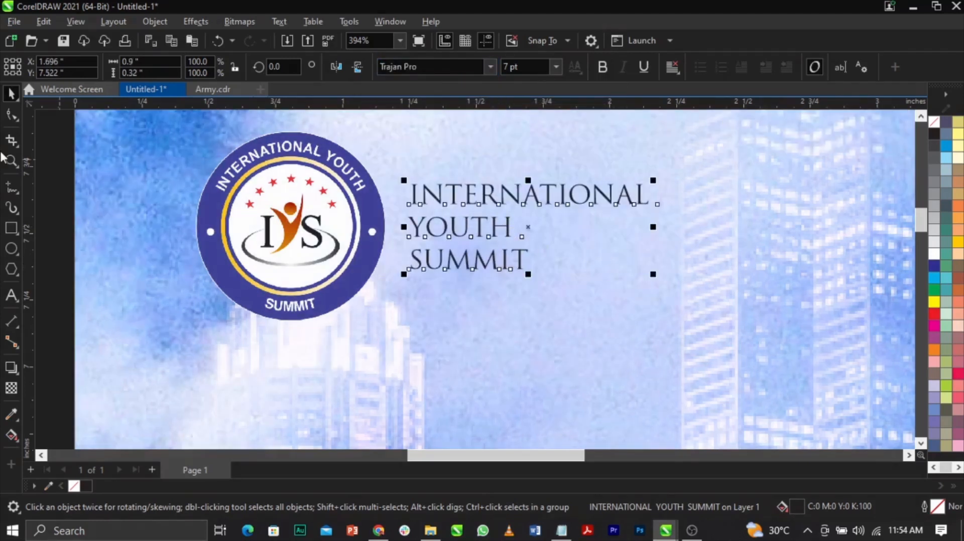
{"action": "left_click", "coordinate": [11, 115]}
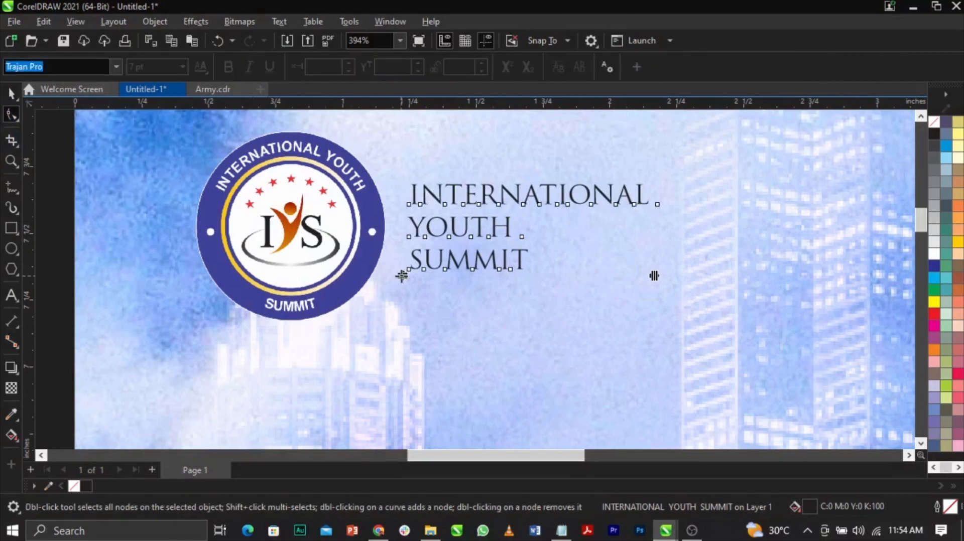
{"action": "left_click_drag", "start_coordinate": [402, 265], "coordinate": [404, 259]}
{"action": "key", "text": "space"}
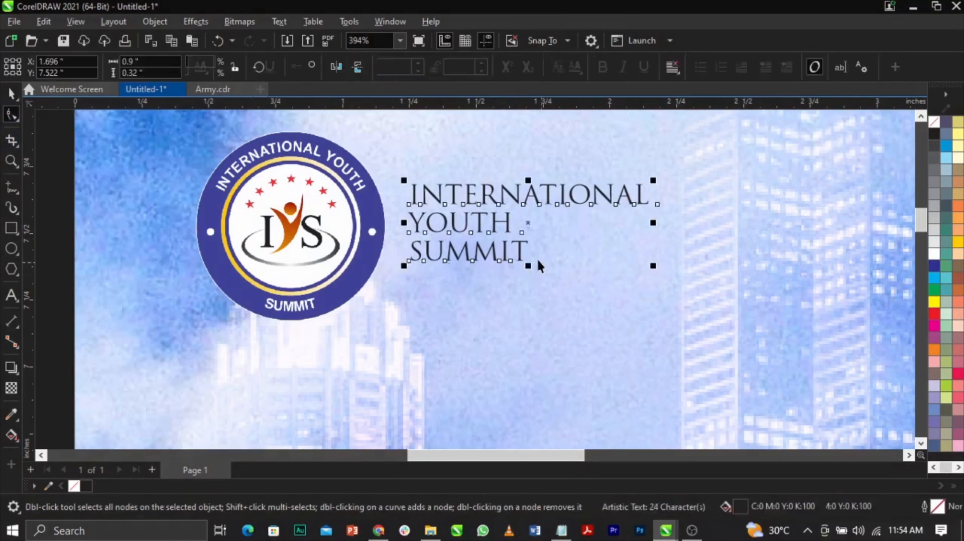
{"action": "left_click_drag", "start_coordinate": [523, 252], "coordinate": [529, 258]}
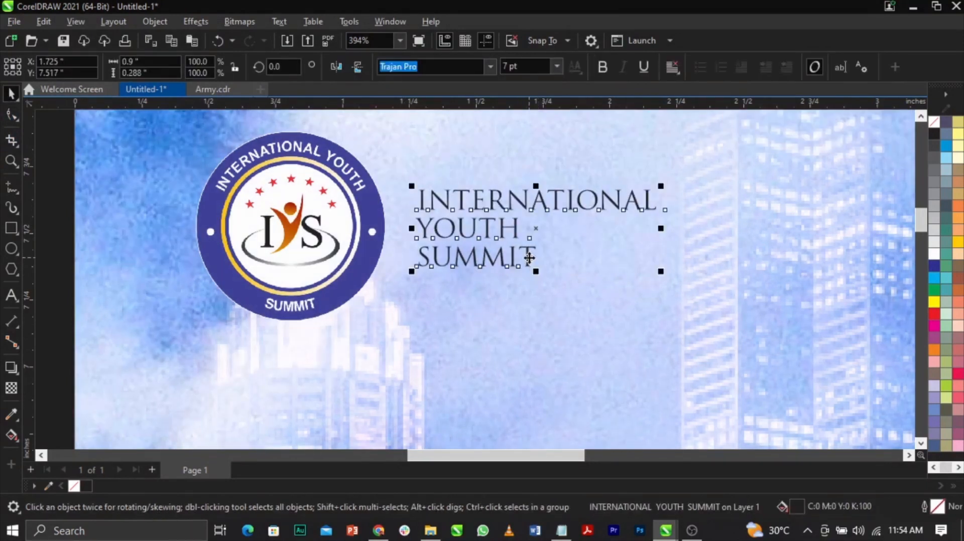
{"action": "left_click_drag", "start_coordinate": [660, 270], "coordinate": [691, 283]}
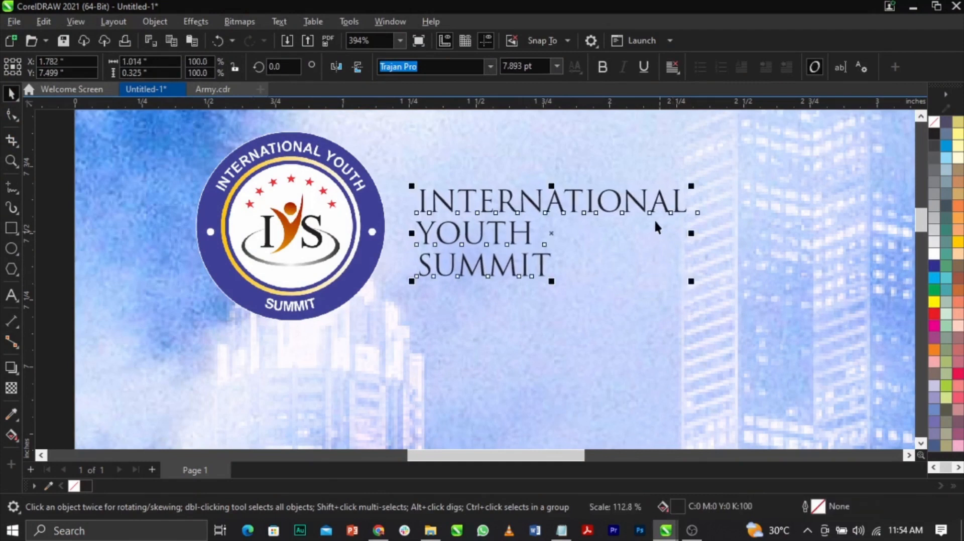
Step: Align the summit text vertically with the logo's centre and reduce the logo to about 0.66 in
{"action": "left_click", "coordinate": [350, 232], "text": "shift"}
{"action": "left_click", "coordinate": [362, 282]}
{"action": "left_click_drag", "start_coordinate": [387, 324], "coordinate": [382, 321]}
{"action": "left_click", "coordinate": [452, 261]}
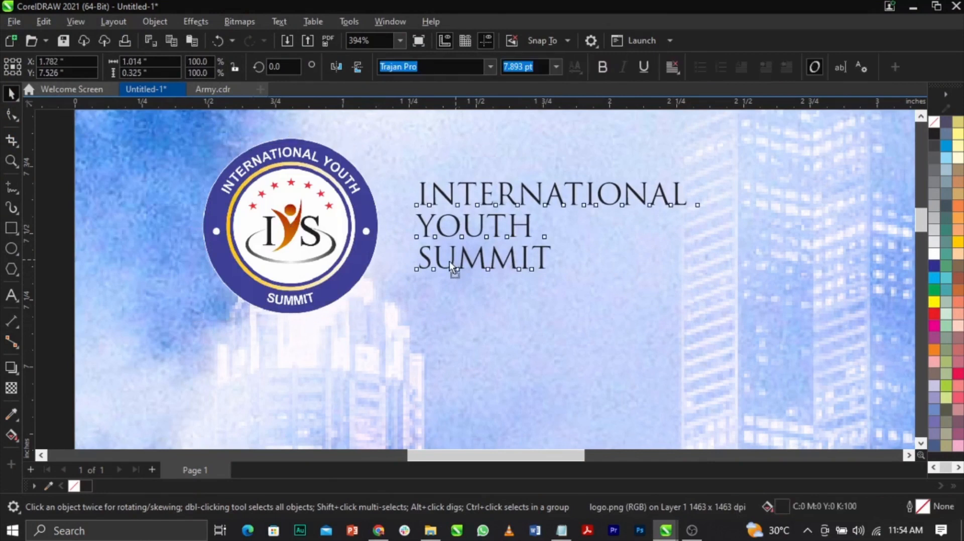
{"action": "left_click", "coordinate": [360, 246], "text": "shift"}
{"action": "scroll", "coordinate": [423, 225], "scroll_direction": "down", "scroll_amount": 5}
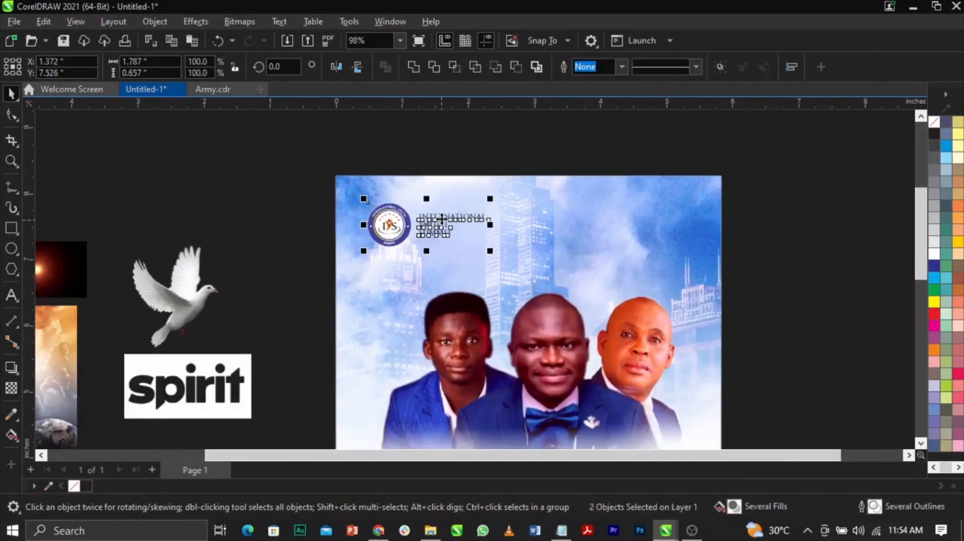
{"action": "left_click", "coordinate": [772, 252]}
Step: Switch to the Notepad file "text" and copy the event details from the summit title through the guest artiste lines
{"action": "scroll", "coordinate": [608, 171], "scroll_direction": "down", "scroll_amount": 3}
{"action": "left_click_drag", "start_coordinate": [660, 138], "coordinate": [402, 374]}
{"action": "scroll", "coordinate": [509, 134], "scroll_direction": "down", "scroll_amount": 2}
{"action": "scroll", "coordinate": [528, 272], "scroll_direction": "up", "scroll_amount": 3}
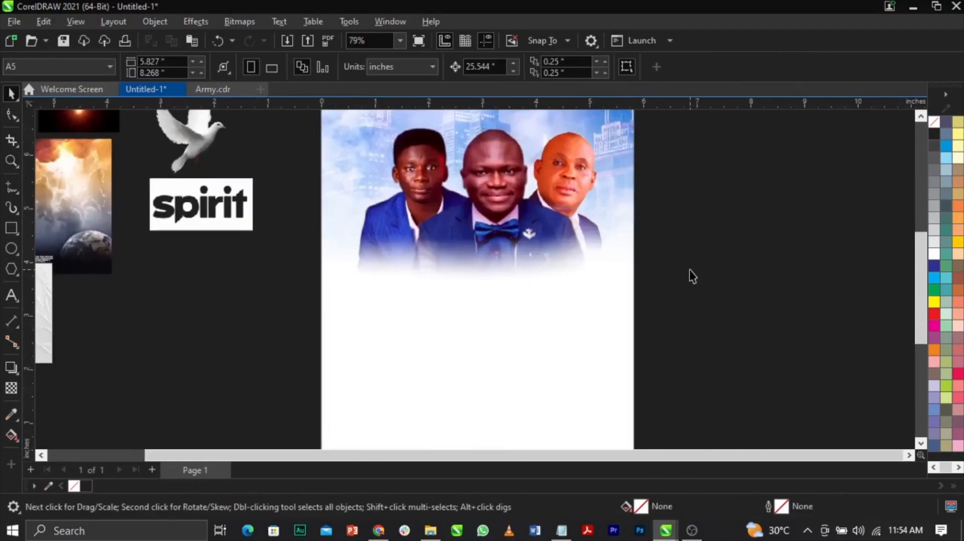
{"action": "scroll", "coordinate": [553, 297], "scroll_direction": "down", "scroll_amount": 2}
{"action": "scroll", "coordinate": [553, 296], "scroll_direction": "up", "scroll_amount": 1}
{"action": "left_click", "coordinate": [562, 535]}
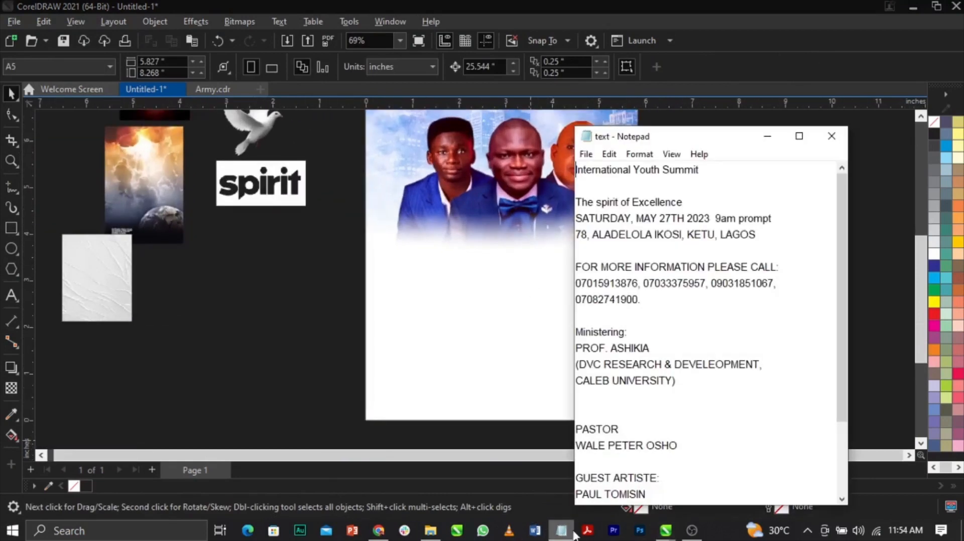
{"action": "left_click_drag", "start_coordinate": [578, 171], "coordinate": [554, 152]}
{"action": "scroll", "coordinate": [678, 451], "scroll_direction": "down", "scroll_amount": 2}
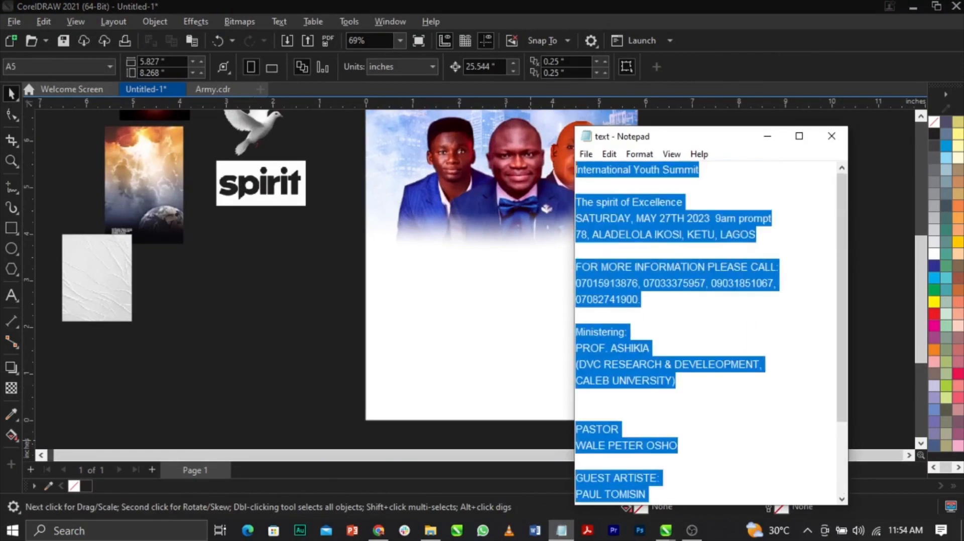
{"action": "scroll", "coordinate": [624, 359], "scroll_direction": "down", "scroll_amount": 2}
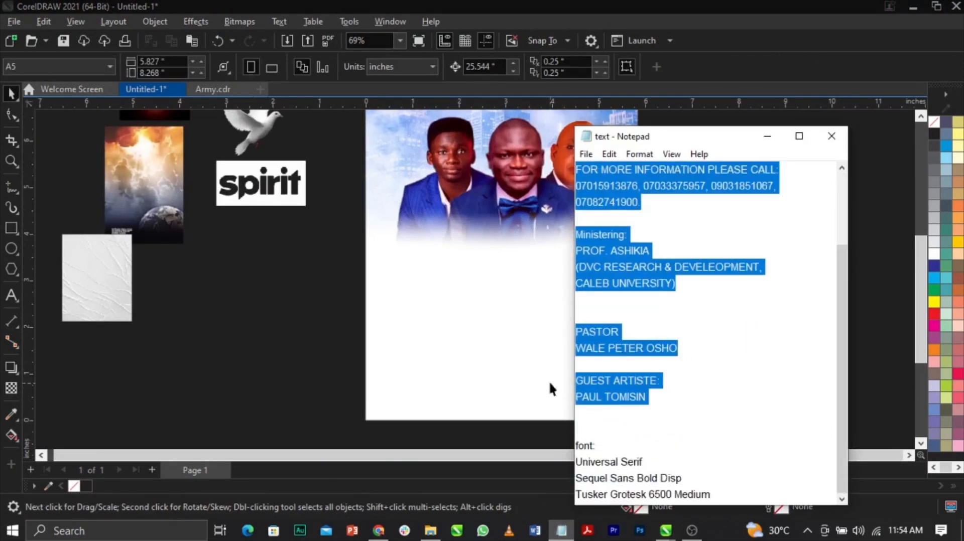
Step: Switch back to CorelDRAW, paste the event details as text on the empty area beside the page and fill it white
{"action": "left_click", "coordinate": [351, 354]}
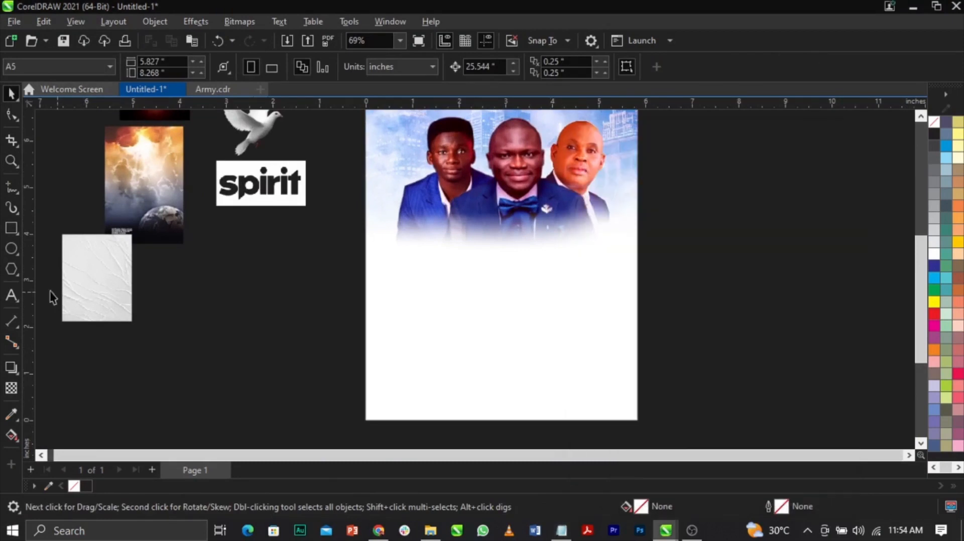
{"action": "left_click", "coordinate": [11, 298]}
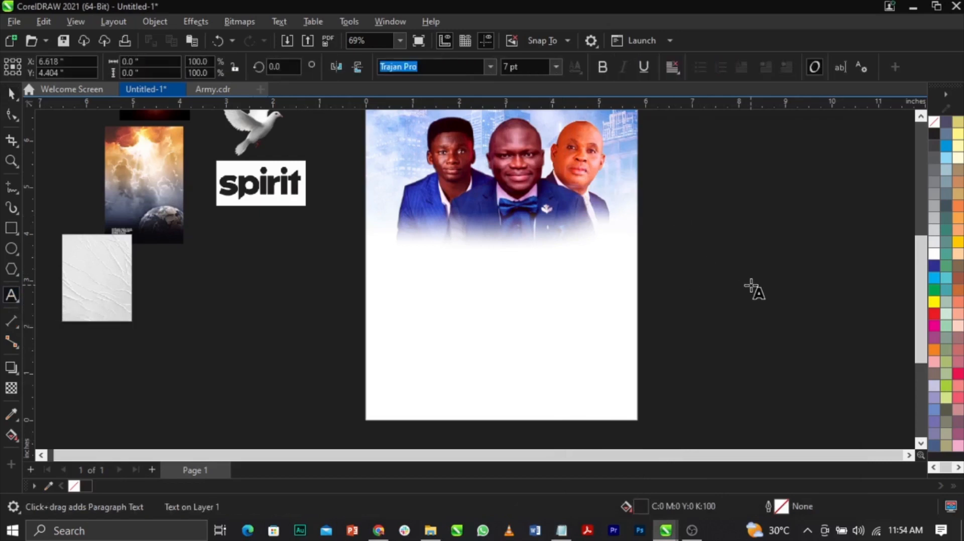
{"action": "key", "text": "ctrl+v"}
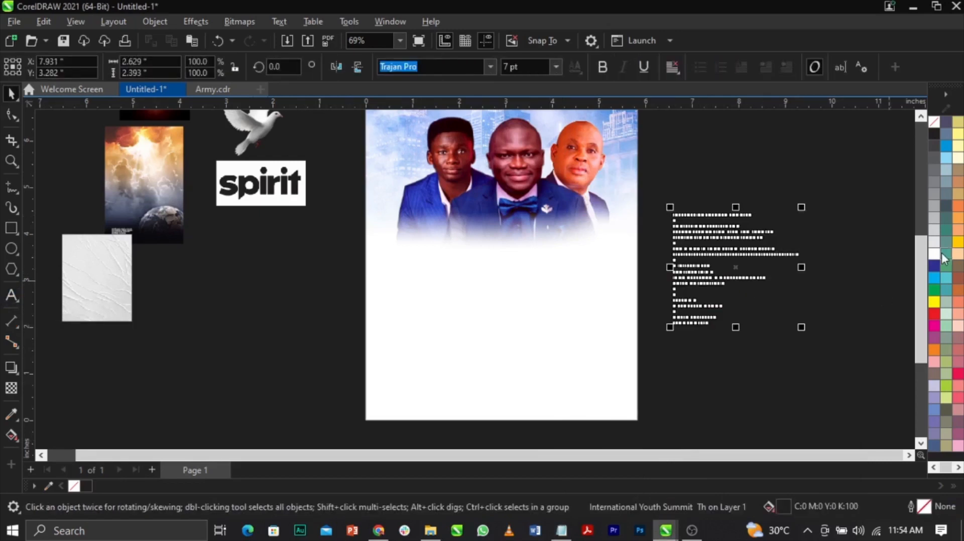
{"action": "left_click", "coordinate": [934, 253]}
{"action": "left_click", "coordinate": [582, 282]}
{"action": "scroll", "coordinate": [582, 281], "scroll_direction": "down", "scroll_amount": 1}
{"action": "scroll", "coordinate": [634, 268], "scroll_direction": "up", "scroll_amount": 2}
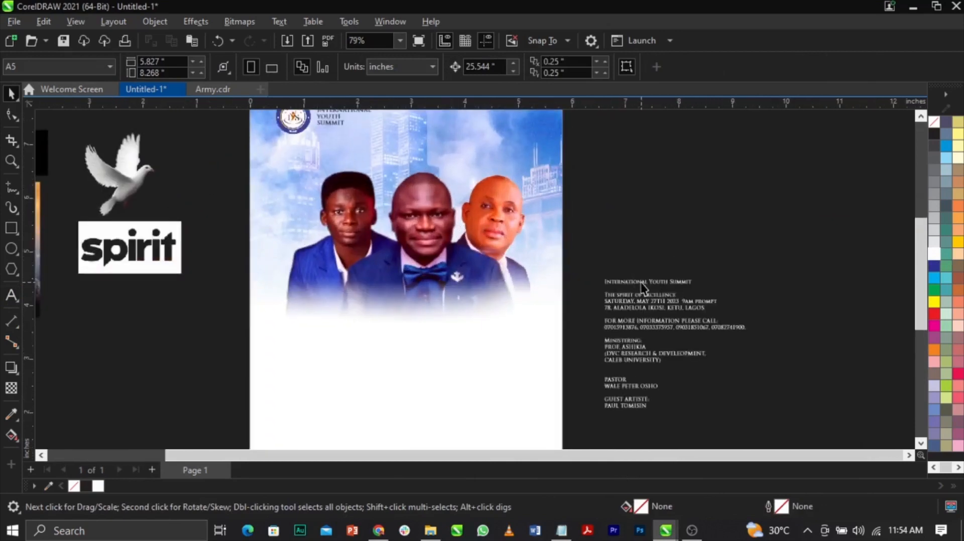
Step: Move the event details text higher beside the page and enlarge it to about 12.8 pt
{"action": "left_click_drag", "start_coordinate": [645, 287], "coordinate": [625, 162]}
{"action": "left_click_drag", "start_coordinate": [734, 291], "coordinate": [854, 425]}
{"action": "scroll", "coordinate": [768, 217], "scroll_direction": "down", "scroll_amount": 1}
{"action": "left_click", "coordinate": [648, 294]}
{"action": "scroll", "coordinate": [648, 294], "scroll_direction": "up", "scroll_amount": 1}
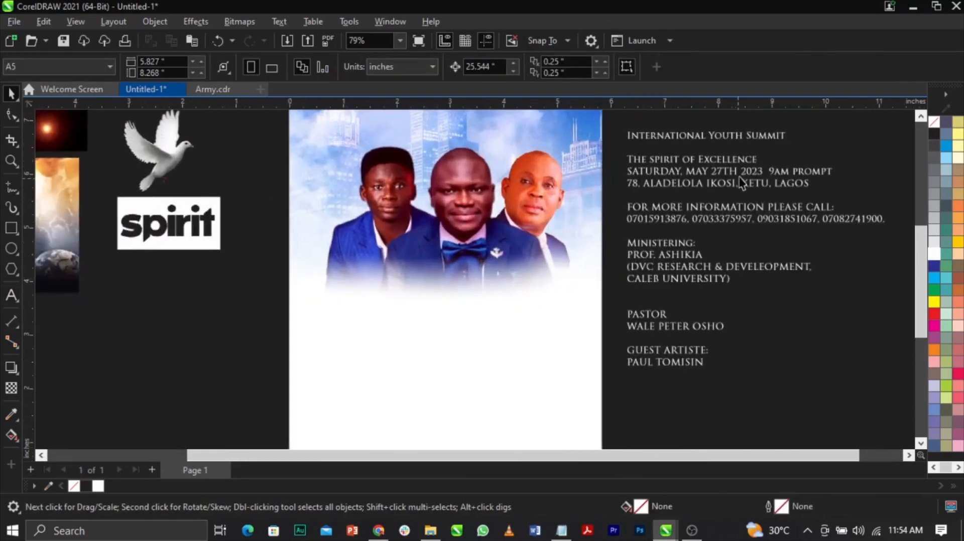
Step: Delete the "International Youth Summit" line and the blank line below it from the event details text
{"action": "double_click", "coordinate": [775, 142]}
{"action": "left_click_drag", "start_coordinate": [785, 136], "coordinate": [623, 137]}
{"action": "key", "text": "Delete"}
{"action": "key", "text": "Delete"}
{"action": "key", "text": "Delete"}
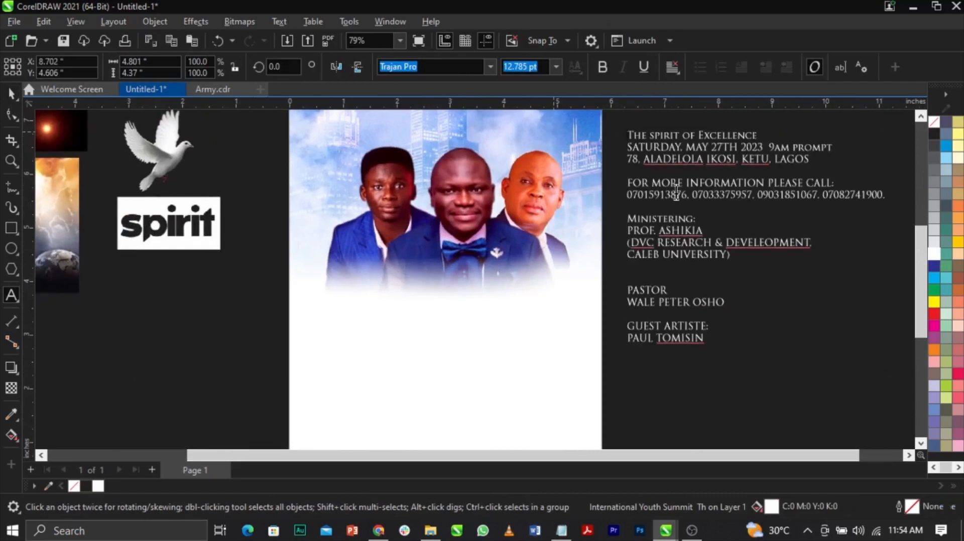
Step: Cut "The spirit of Excellence" from the event details, paste it as separate text on the page's white area below the portraits and fill it black
{"action": "left_click_drag", "start_coordinate": [769, 137], "coordinate": [623, 136]}
{"action": "key", "text": "ctrl+c"}
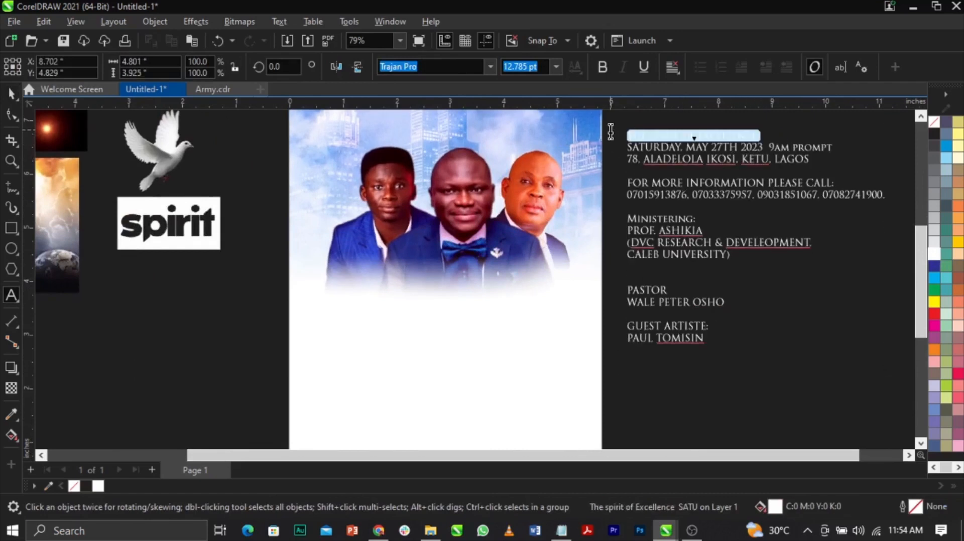
{"action": "key", "text": "Delete"}
{"action": "left_click", "coordinate": [425, 332]}
{"action": "key", "text": "ctrl+v"}
{"action": "key", "text": "ctrl+space"}
{"action": "scroll", "coordinate": [953, 314], "scroll_direction": "down", "scroll_amount": 1}
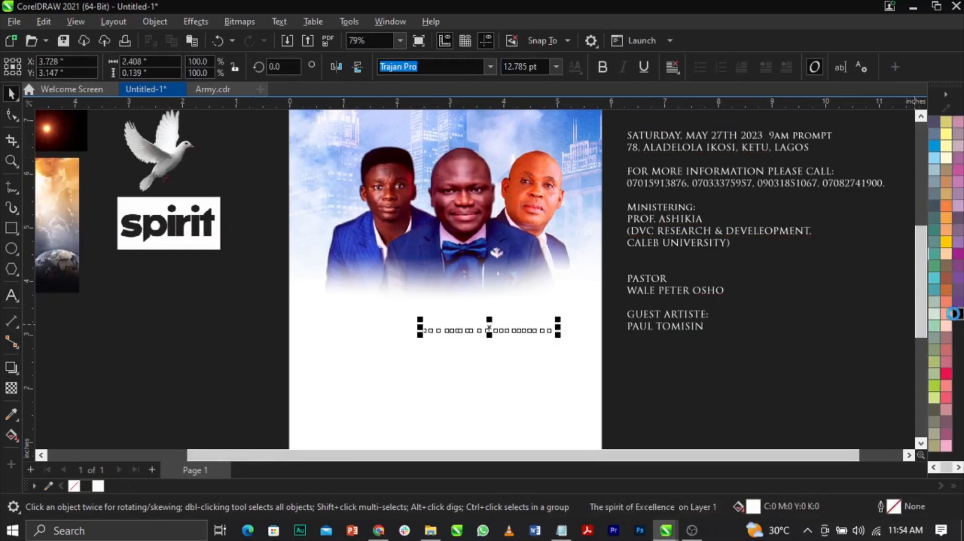
{"action": "left_click", "coordinate": [952, 314]}
{"action": "scroll", "coordinate": [693, 296], "scroll_direction": "down", "scroll_amount": 3}
{"action": "left_click", "coordinate": [733, 384]}
{"action": "scroll", "coordinate": [521, 316], "scroll_direction": "up", "scroll_amount": 4}
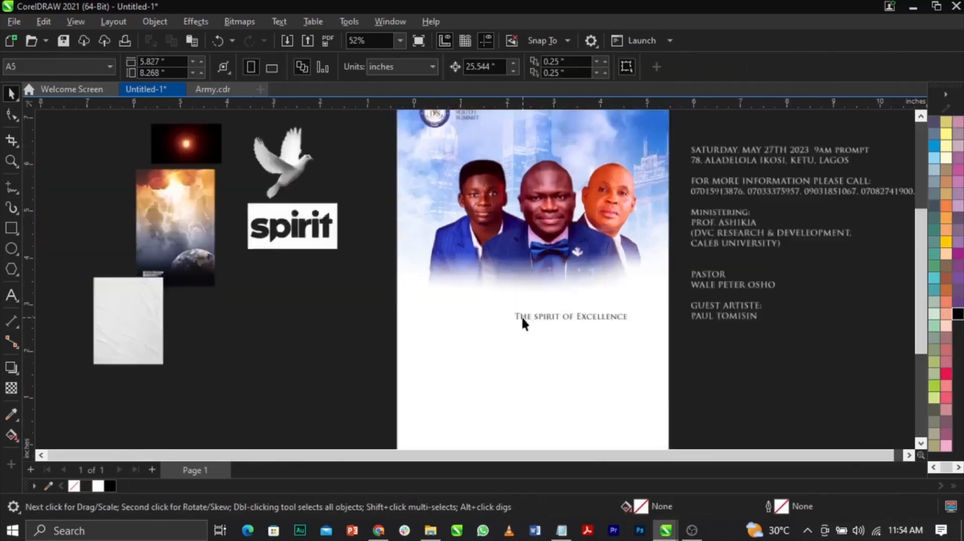
Step: Break the "The spirit of Excellence" title into two lines, with "Excellence" on the second line
{"action": "left_click", "coordinate": [561, 317]}
{"action": "left_click", "coordinate": [562, 321]}
{"action": "scroll", "coordinate": [557, 324], "scroll_direction": "up", "scroll_amount": 2}
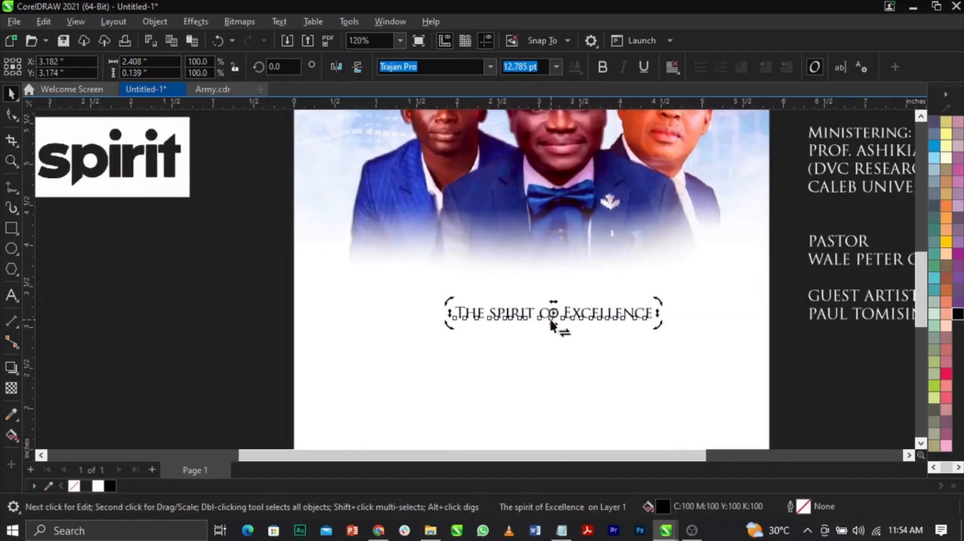
{"action": "double_click", "coordinate": [564, 315]}
{"action": "key", "text": "Return"}
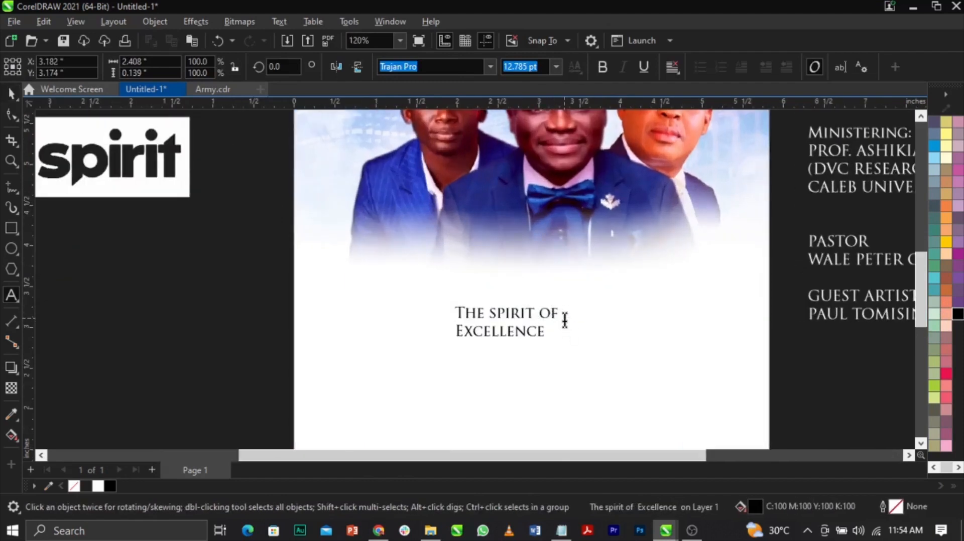
{"action": "key", "text": "ctrl+space"}
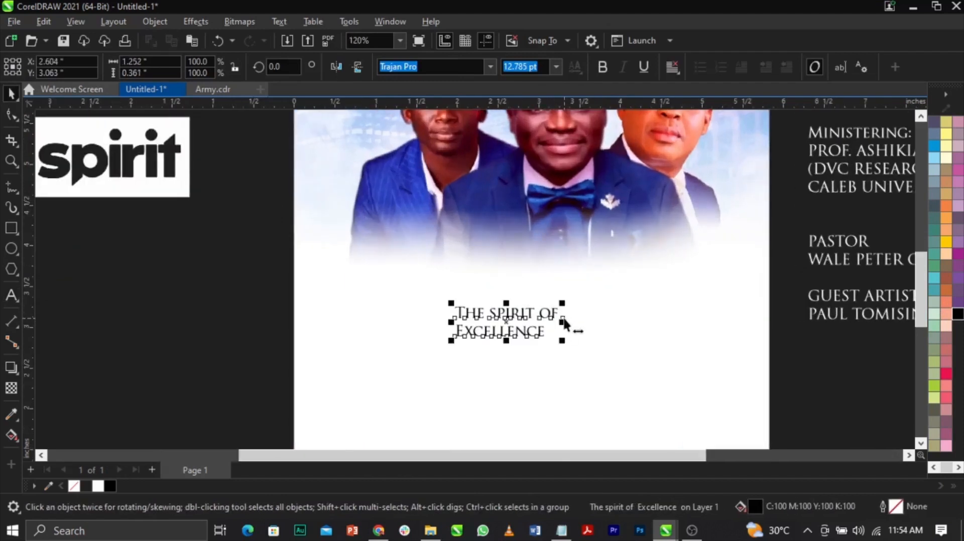
Step: Move the black-on-white "spirit" image lower beside the page and enlarge it to about 2.46 inches wide
{"action": "scroll", "coordinate": [564, 319], "scroll_direction": "down", "scroll_amount": 3}
{"action": "left_click", "coordinate": [64, 324]}
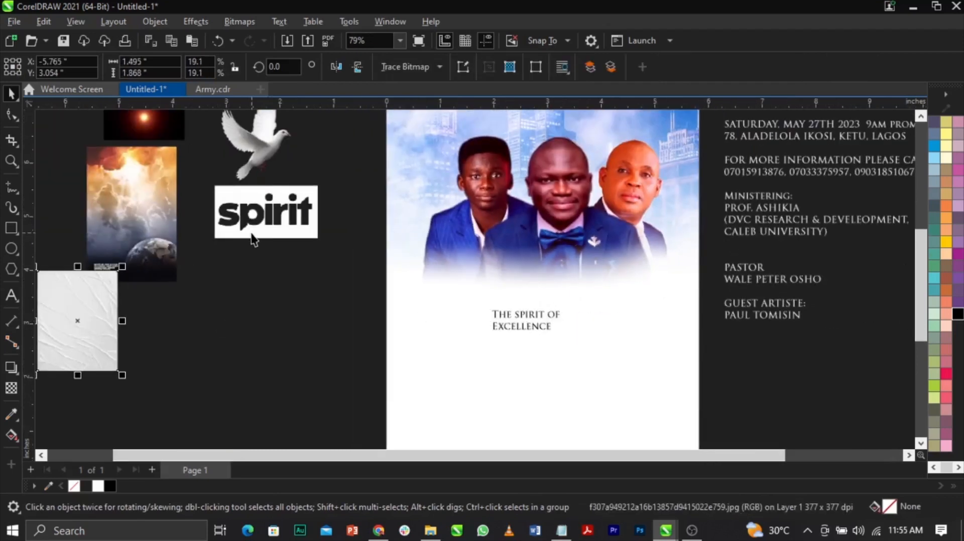
{"action": "left_click_drag", "start_coordinate": [253, 234], "coordinate": [260, 289]}
{"action": "scroll", "coordinate": [242, 271], "scroll_direction": "up", "scroll_amount": 8}
{"action": "scroll", "coordinate": [208, 232], "scroll_direction": "up", "scroll_amount": 2}
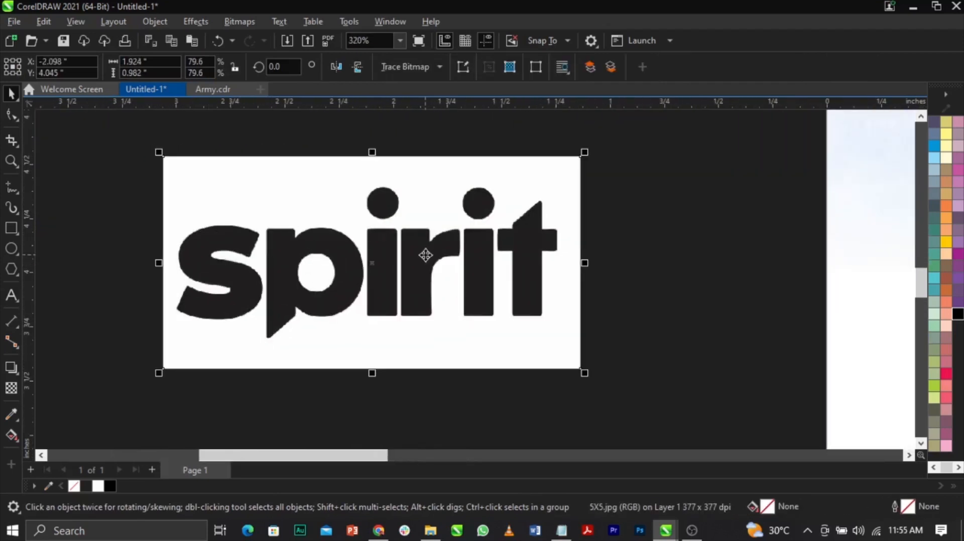
{"action": "scroll", "coordinate": [426, 255], "scroll_direction": "down", "scroll_amount": 2}
{"action": "left_click_drag", "start_coordinate": [537, 339], "coordinate": [614, 380]}
{"action": "left_click_drag", "start_coordinate": [438, 226], "coordinate": [420, 209]}
{"action": "scroll", "coordinate": [397, 230], "scroll_direction": "down", "scroll_amount": 2}
{"action": "scroll", "coordinate": [405, 230], "scroll_direction": "up", "scroll_amount": 2}
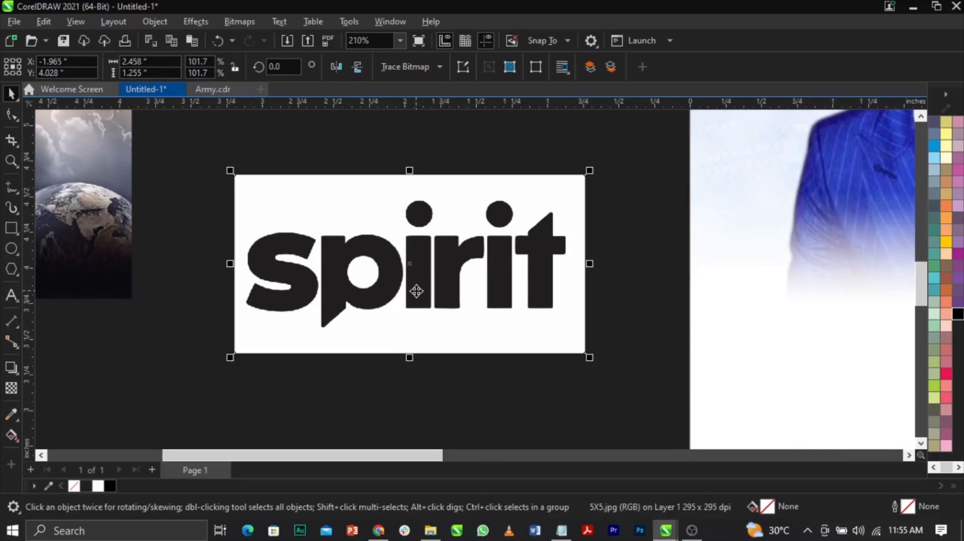
Step: Convert the "spirit" image to 1-bit black and white using the Line Art method with a threshold of 201
{"action": "left_click", "coordinate": [239, 21]}
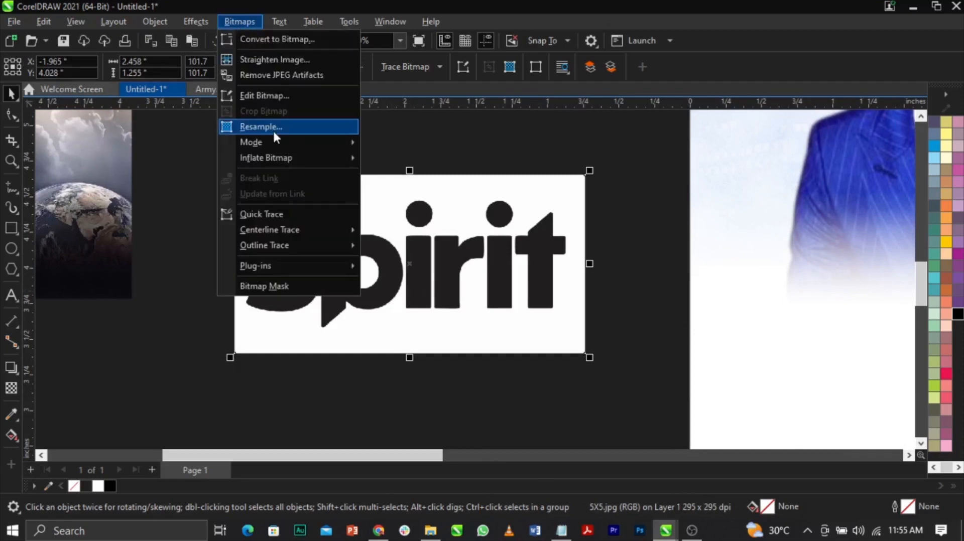
{"action": "mouse_move", "coordinate": [281, 144]}
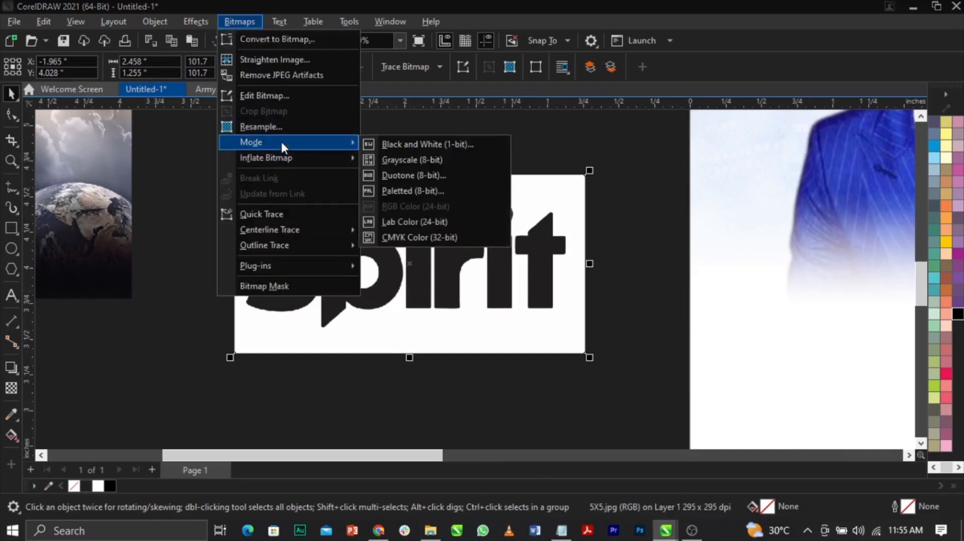
{"action": "left_click", "coordinate": [423, 144]}
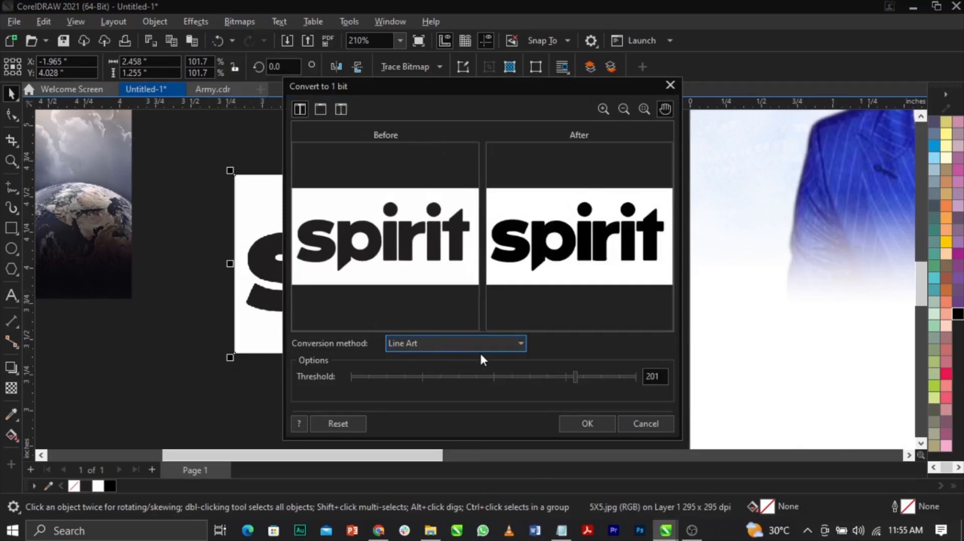
{"action": "left_click", "coordinate": [588, 424]}
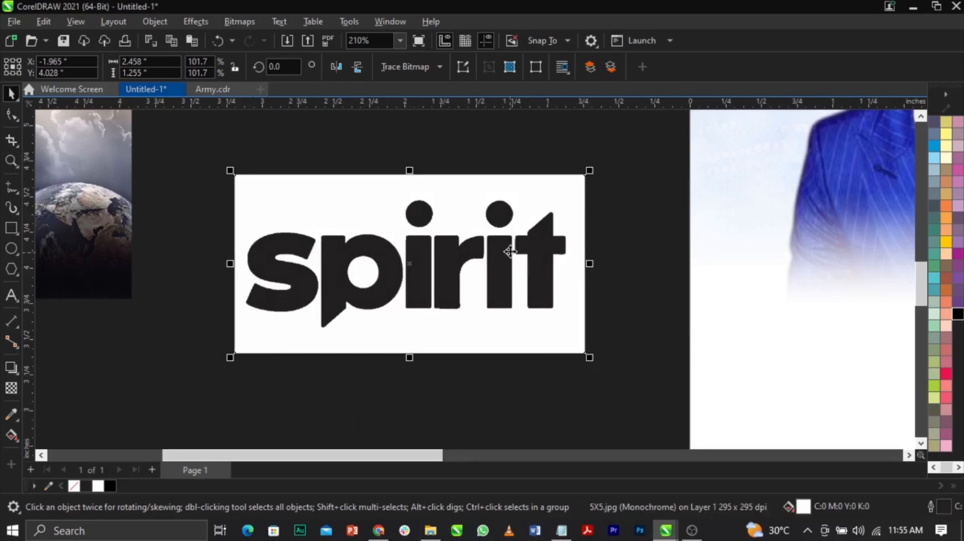
Step: Outline-trace the "spirit" image as line art, removing the background color and the original image
{"action": "left_click", "coordinate": [435, 65]}
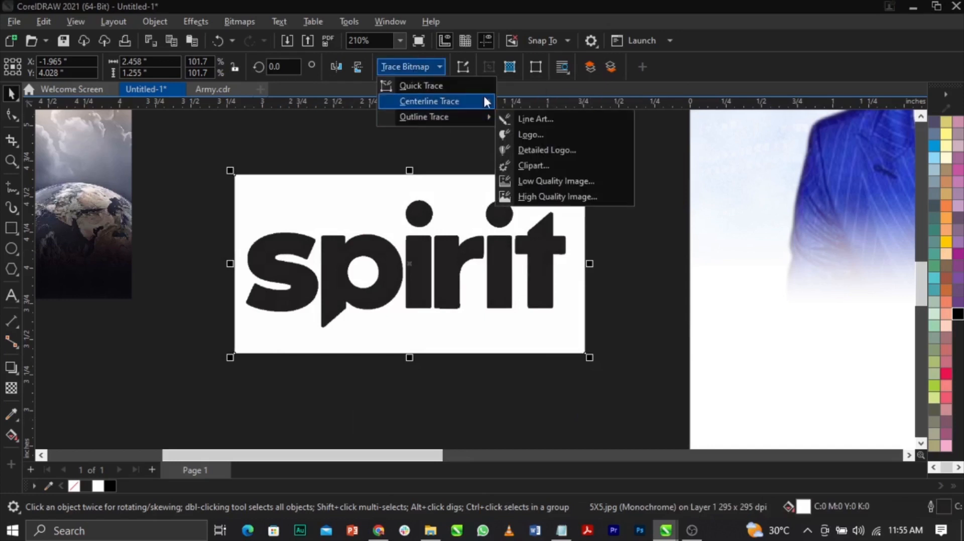
{"action": "mouse_move", "coordinate": [490, 108]}
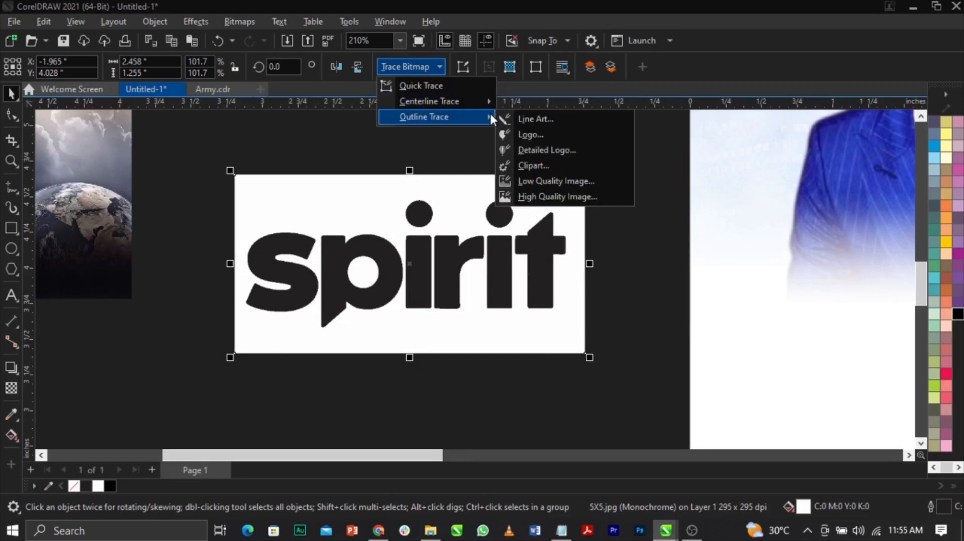
{"action": "left_click", "coordinate": [580, 118]}
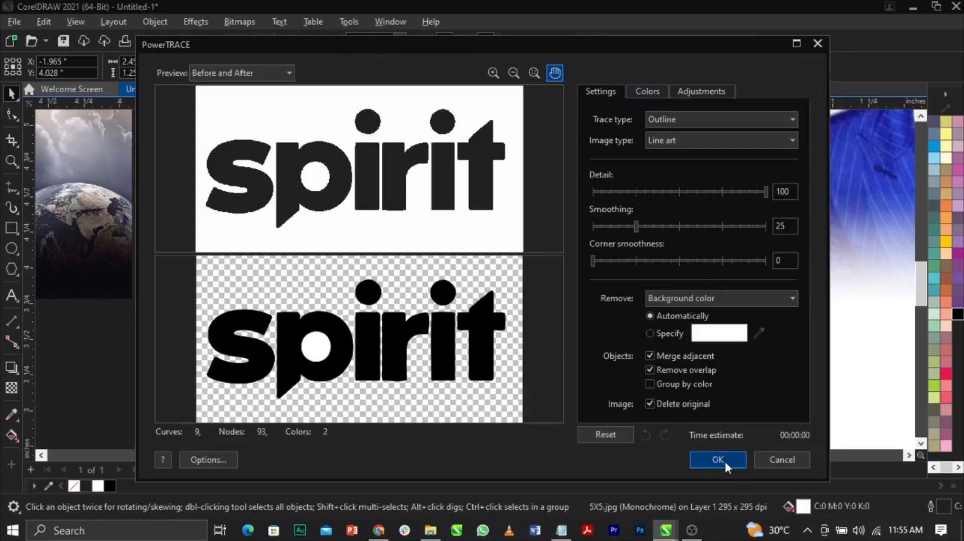
{"action": "left_click", "coordinate": [721, 459]}
{"action": "key", "text": "Delete"}
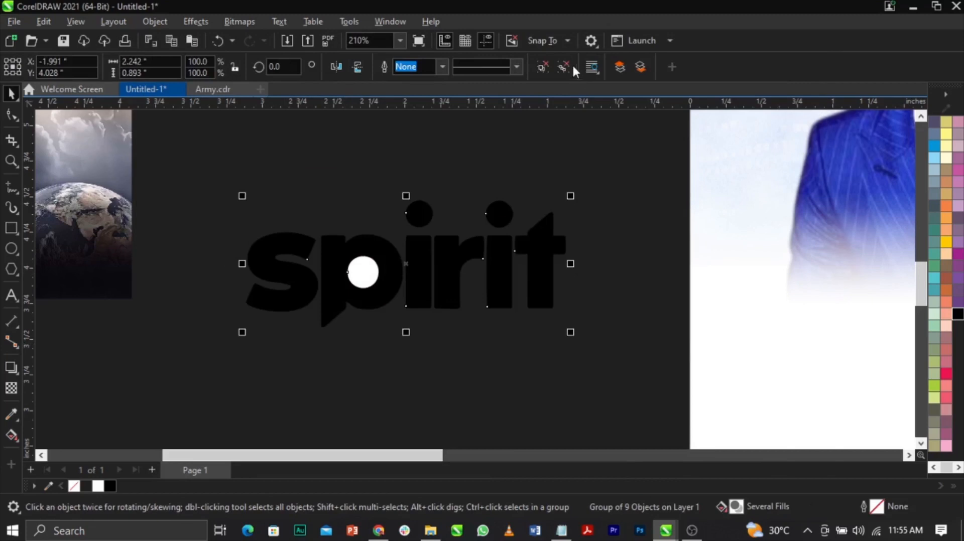
Step: Delete the white circle inside the traced letter p and select all the remaining "spirit" letters
{"action": "left_click", "coordinate": [362, 274], "text": "ctrl"}
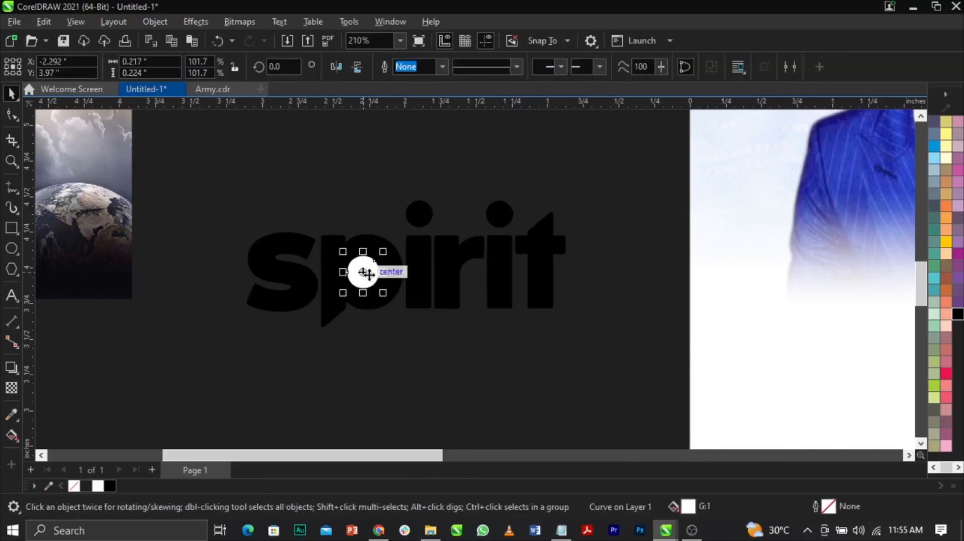
{"action": "key", "text": "Delete"}
{"action": "left_click_drag", "start_coordinate": [177, 407], "coordinate": [614, 168]}
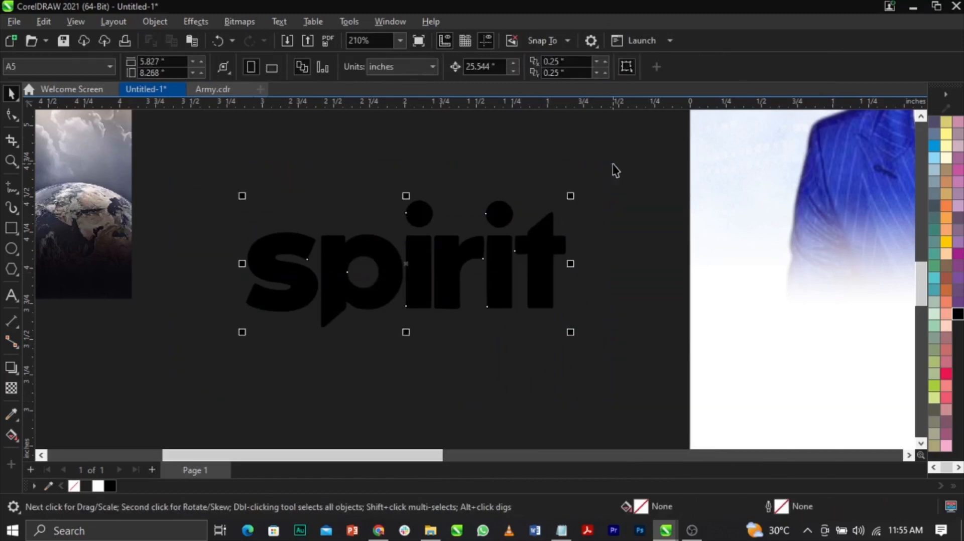
{"action": "left_click", "coordinate": [411, 69]}
Step: Place the traced "spirit" lettering below the portraits at about 3 inches wide, with the two-line title text beneath it
{"action": "scroll", "coordinate": [301, 221], "scroll_direction": "down", "scroll_amount": 5}
{"action": "left_click_drag", "start_coordinate": [329, 230], "coordinate": [505, 288]}
{"action": "key", "text": "z"}
{"action": "left_click_drag", "start_coordinate": [330, 204], "coordinate": [682, 337]}
{"action": "key", "text": "space"}
{"action": "left_click", "coordinate": [446, 255]}
{"action": "left_click_drag", "start_coordinate": [446, 256], "coordinate": [551, 380]}
{"action": "left_click_drag", "start_coordinate": [525, 304], "coordinate": [514, 285]}
{"action": "left_click_drag", "start_coordinate": [540, 333], "coordinate": [605, 335]}
Step: Break the two-line title apart into lines and words, and move "The" above the letter p of the "spirit" lettering
{"action": "left_click", "coordinate": [534, 344]}
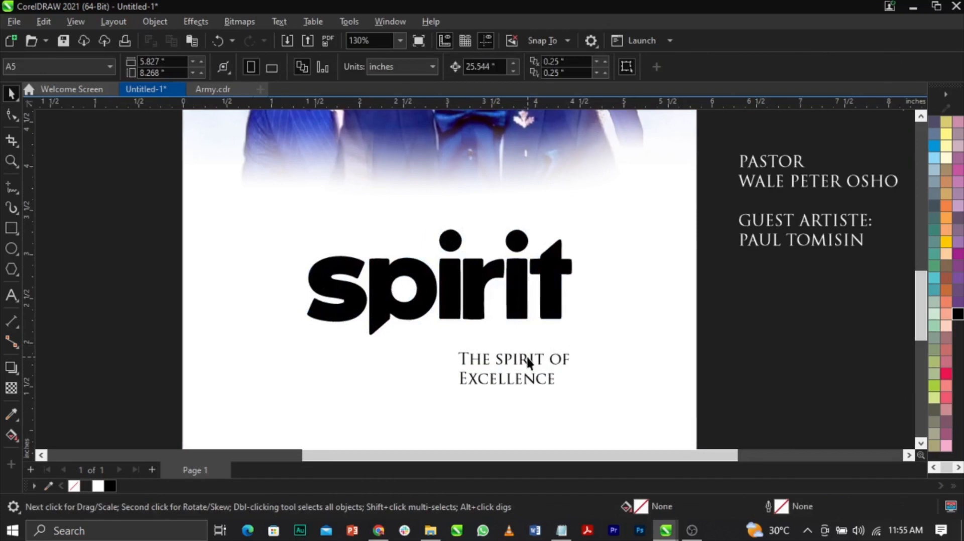
{"action": "left_click", "coordinate": [530, 361]}
{"action": "key", "text": "ctrl+k"}
{"action": "left_click", "coordinate": [531, 361]}
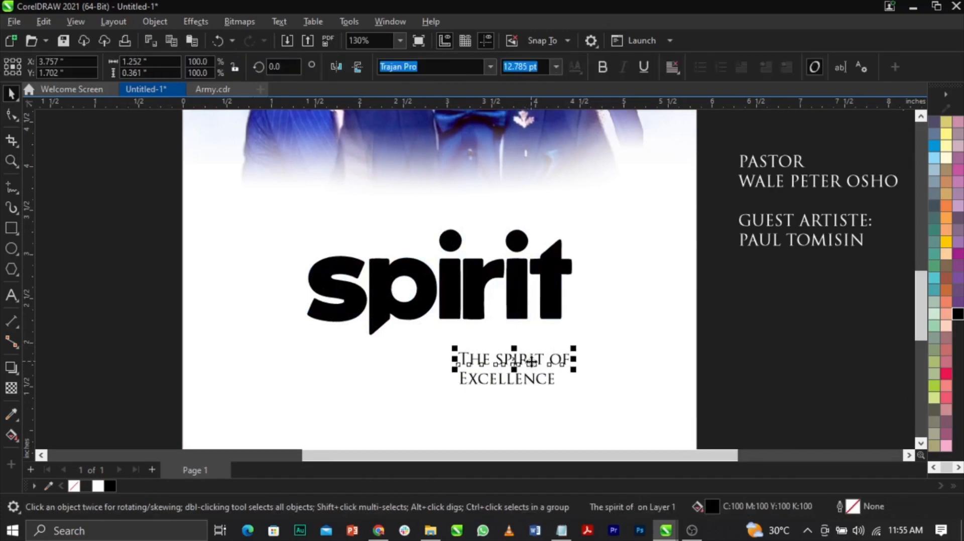
{"action": "key", "text": "ctrl+k"}
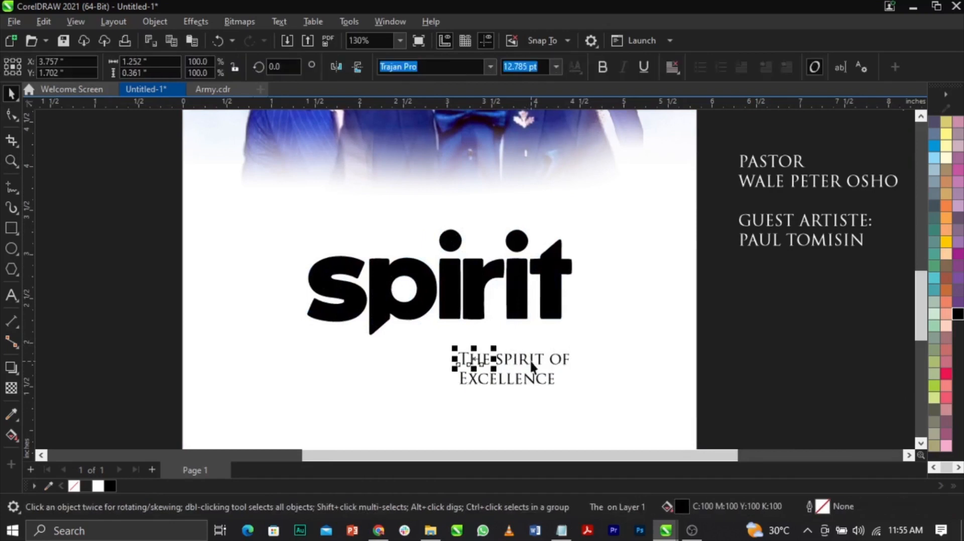
{"action": "scroll", "coordinate": [531, 367], "scroll_direction": "up", "scroll_amount": 1}
{"action": "left_click_drag", "start_coordinate": [477, 365], "coordinate": [387, 222]}
{"action": "scroll", "coordinate": [388, 222], "scroll_direction": "up", "scroll_amount": 3}
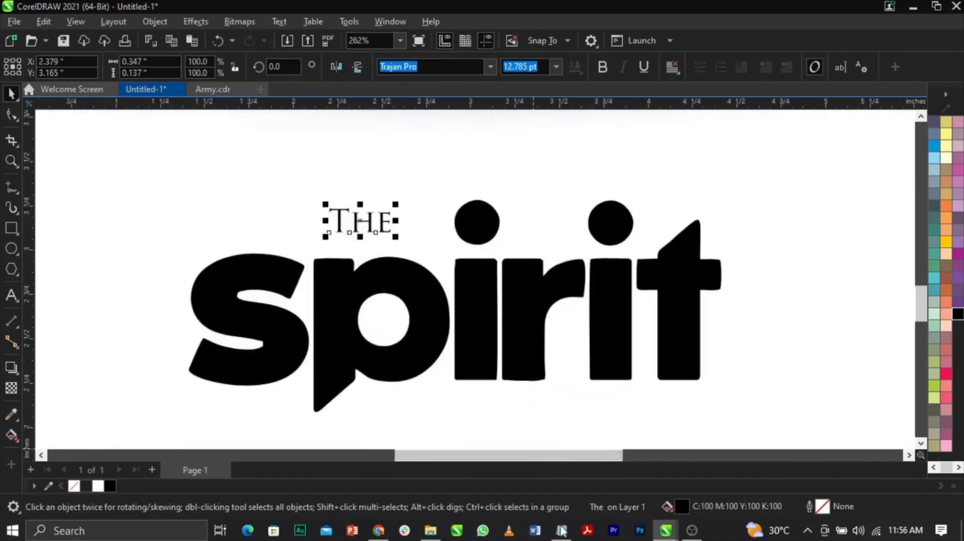
Step: Look up the font names in the Notepad file "text" and set the word "The" in CorelDRAW to Universal Serif
{"action": "left_click", "coordinate": [562, 529]}
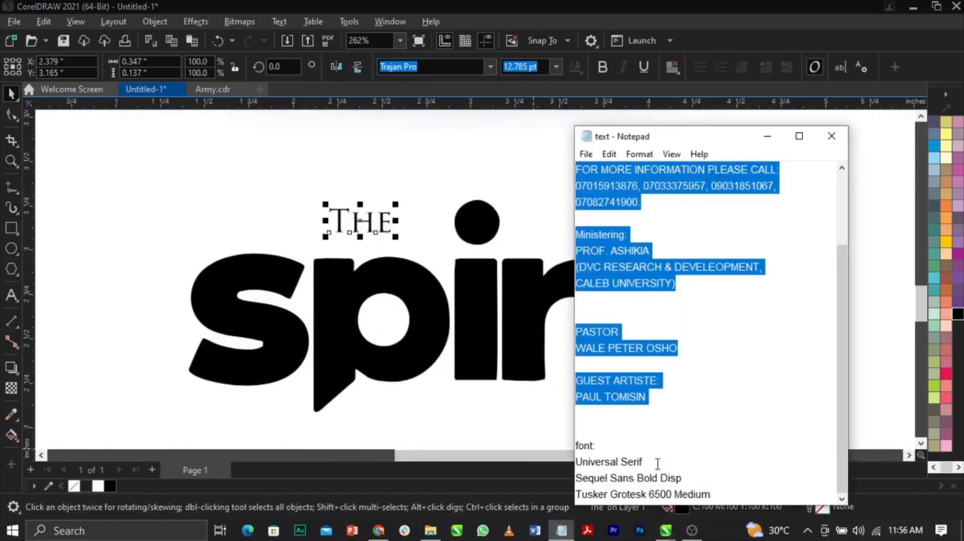
{"action": "left_click_drag", "start_coordinate": [657, 463], "coordinate": [584, 462]}
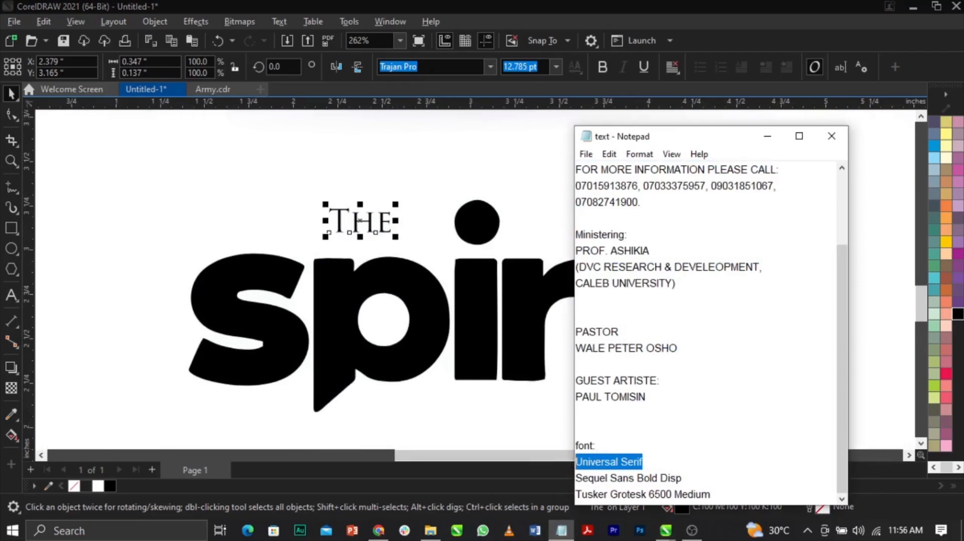
{"action": "left_click", "coordinate": [430, 70]}
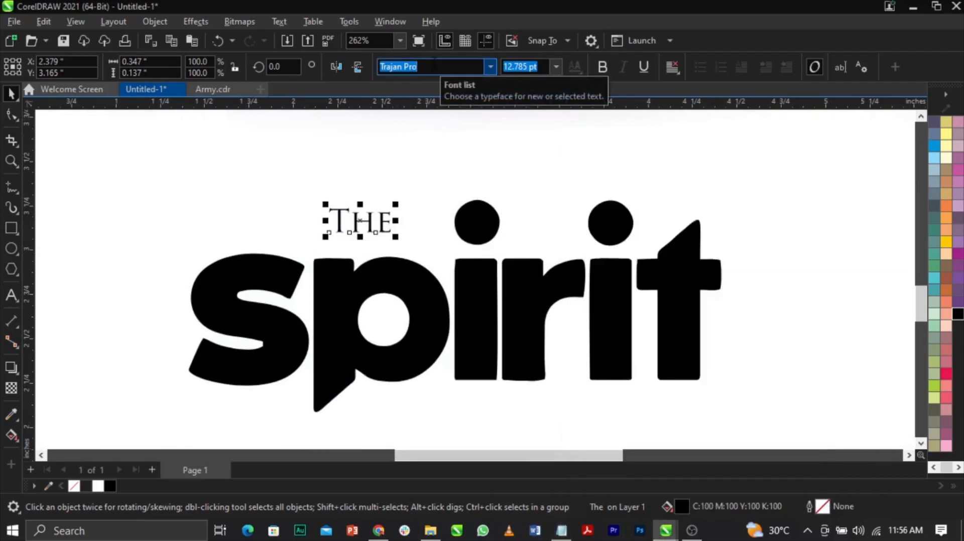
{"action": "type", "text": "Universal Serif"}
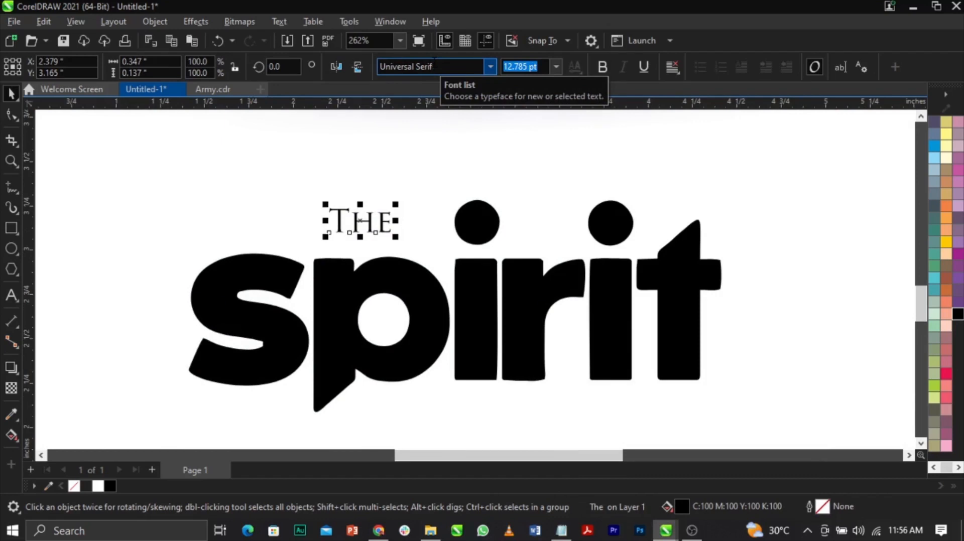
{"action": "key", "text": "Return"}
Step: Enlarge "THE" to about 22 pt above the "spirit" lettering and place a copy of it below the lettering
{"action": "left_click_drag", "start_coordinate": [409, 206], "coordinate": [485, 329]}
{"action": "scroll", "coordinate": [409, 236], "scroll_direction": "down", "scroll_amount": 2}
{"action": "key", "text": "F2"}
{"action": "left_click_drag", "start_coordinate": [247, 220], "coordinate": [625, 370]}
{"action": "scroll", "coordinate": [442, 276], "scroll_direction": "down", "scroll_amount": 2}
{"action": "scroll", "coordinate": [559, 320], "scroll_direction": "up", "scroll_amount": 1}
Step: Change the lower copy of "THE" to "EXCELLENCE" and reduce it to about 18.3 pt beneath the "spirit" lettering
{"action": "key", "text": "ctrl+a"}
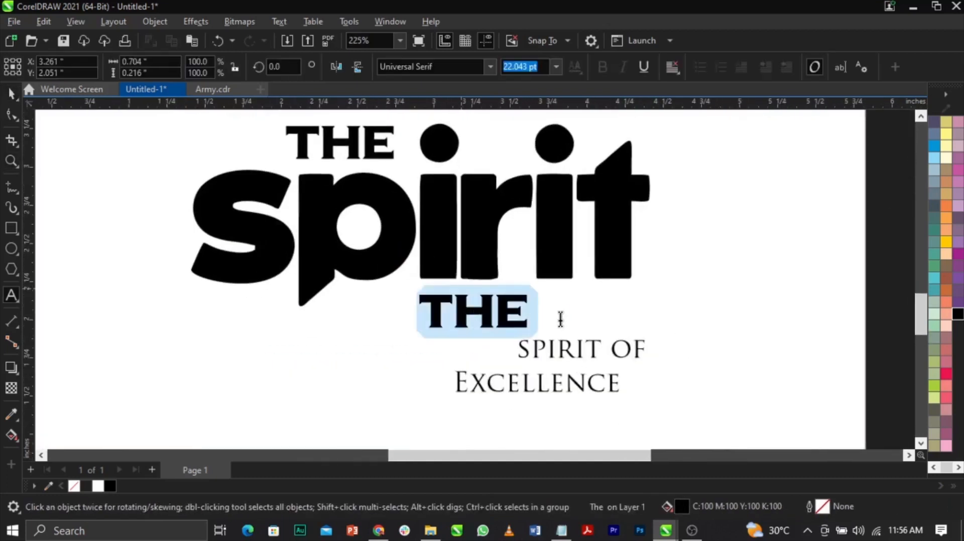
{"action": "type", "text": "EXCELLENCE"}
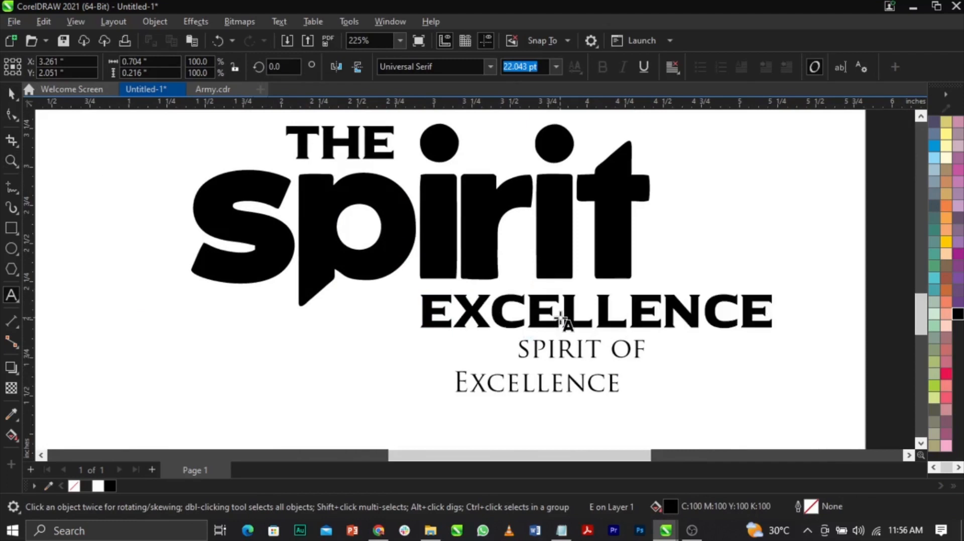
{"action": "key", "text": "ctrl+space"}
{"action": "scroll", "coordinate": [562, 321], "scroll_direction": "up", "scroll_amount": 2}
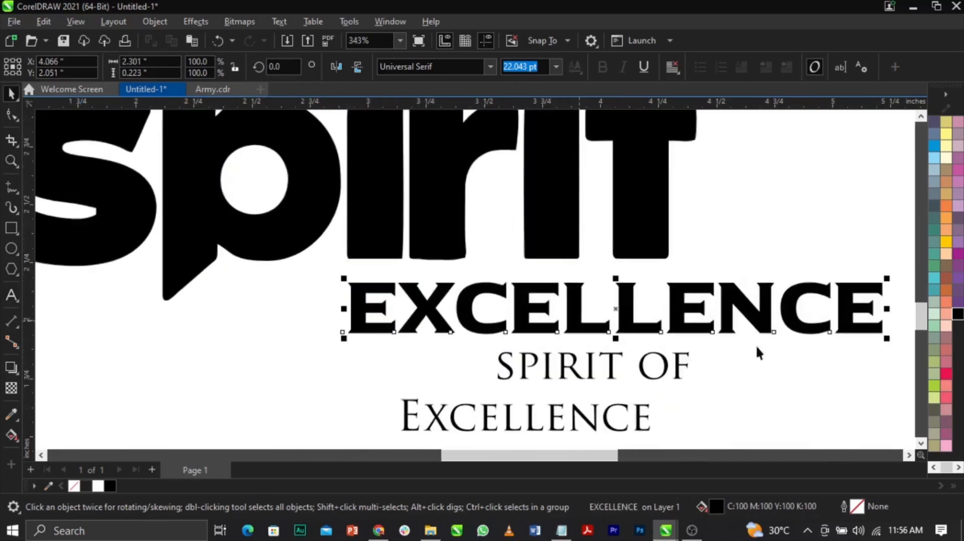
{"action": "left_click_drag", "start_coordinate": [888, 342], "coordinate": [678, 338]}
{"action": "scroll", "coordinate": [655, 274], "scroll_direction": "down", "scroll_amount": 2}
Step: Delete the leftover "spirit of" and "Excellence" text pieces below the title
{"action": "left_click", "coordinate": [657, 321]}
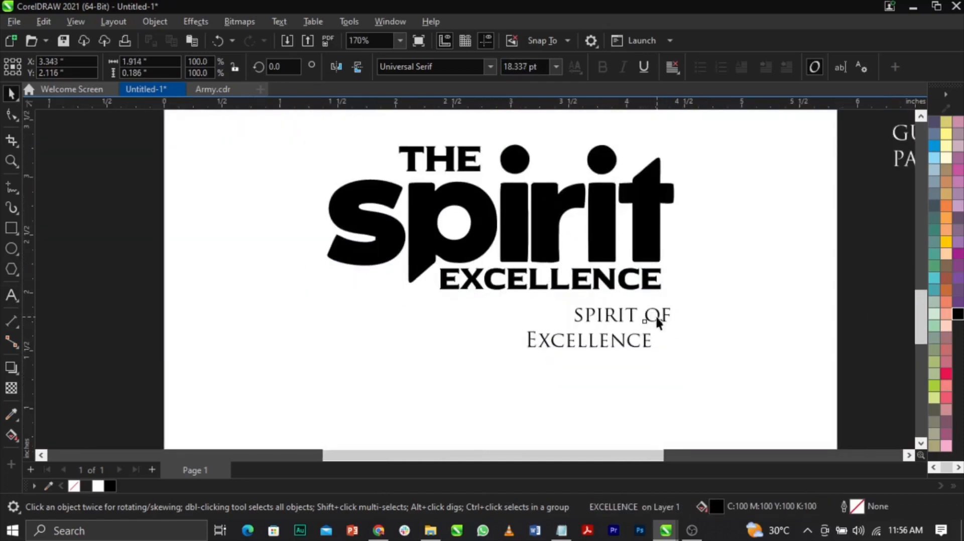
{"action": "left_click", "coordinate": [862, 278]}
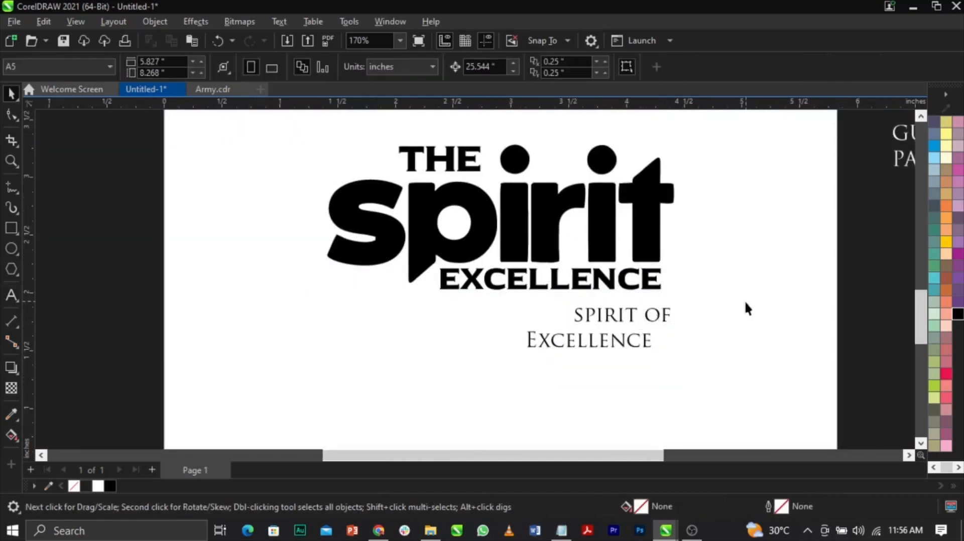
{"action": "left_click_drag", "start_coordinate": [861, 278], "coordinate": [521, 354]}
{"action": "key", "text": "Delete"}
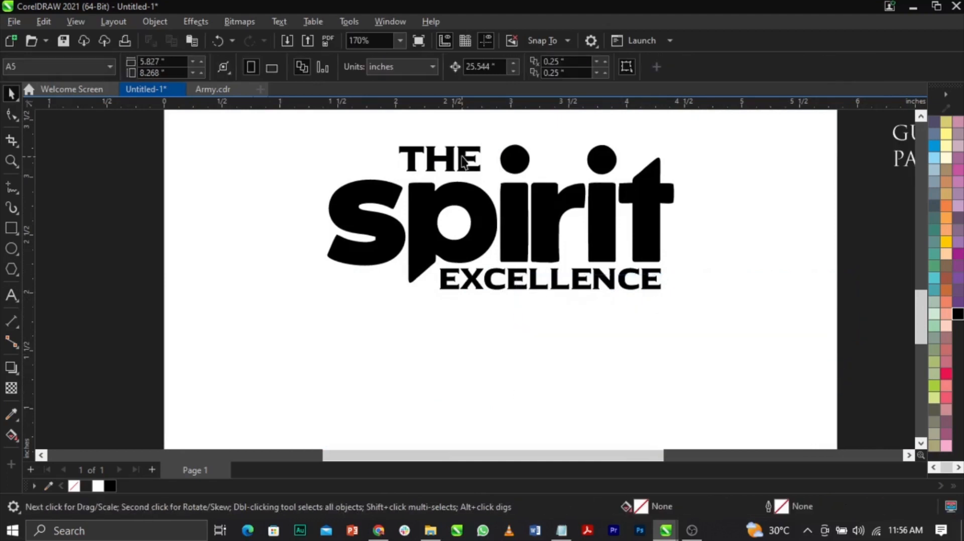
Step: Draw a circle about 0.4 inch across and center it over the hole in the letter p of "spirit"
{"action": "scroll", "coordinate": [487, 216], "scroll_direction": "up", "scroll_amount": 2}
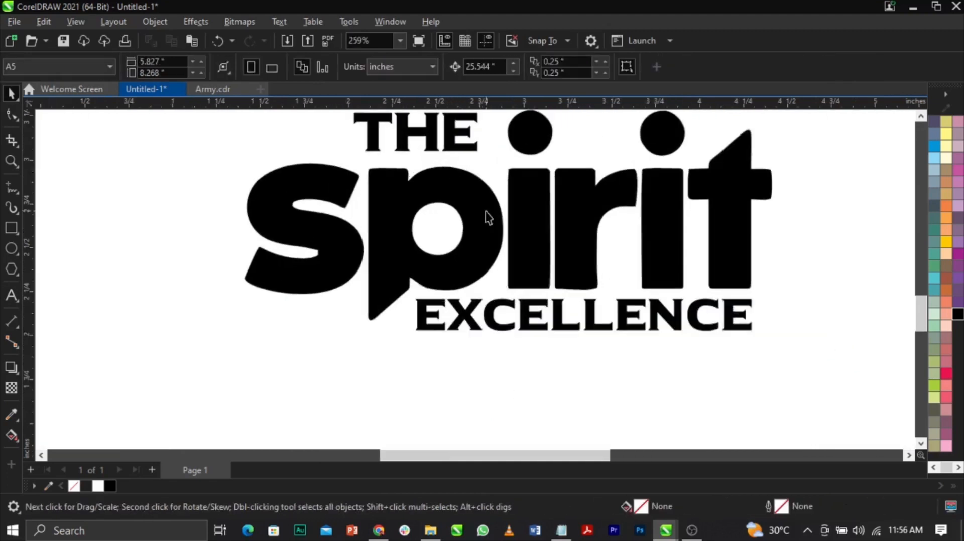
{"action": "left_click", "coordinate": [15, 246]}
{"action": "left_click_drag", "start_coordinate": [384, 191], "coordinate": [458, 281]}
{"action": "key", "text": "space"}
{"action": "scroll", "coordinate": [440, 236], "scroll_direction": "up", "scroll_amount": 2}
{"action": "left_click_drag", "start_coordinate": [440, 236], "coordinate": [430, 234]}
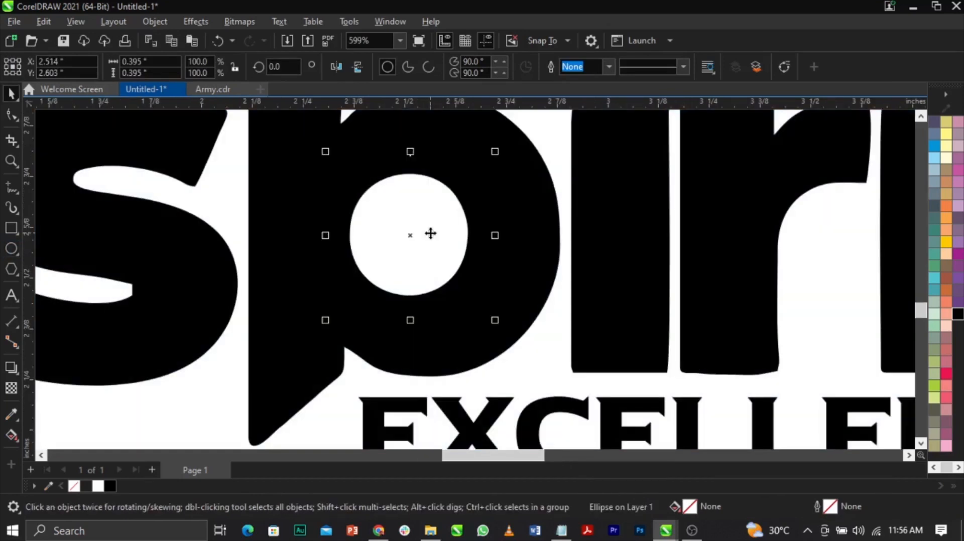
Step: Fill the circle over the p with red C:0 M:100 Y:60 K:0 and shrink it to about 0.37 inch across
{"action": "left_click", "coordinate": [947, 374]}
{"action": "left_click_drag", "start_coordinate": [495, 151], "coordinate": [491, 155]}
{"action": "scroll", "coordinate": [486, 206], "scroll_direction": "down", "scroll_amount": 1}
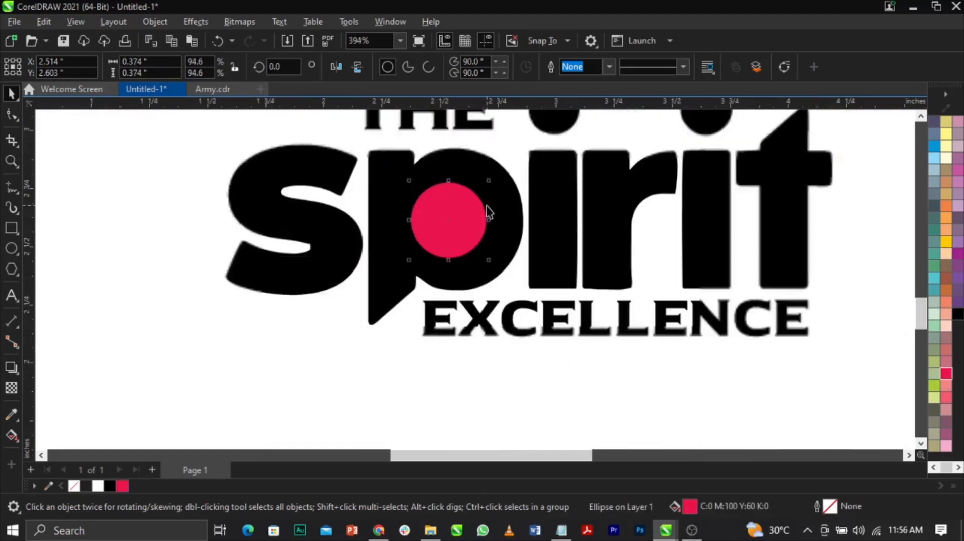
{"action": "scroll", "coordinate": [486, 207], "scroll_direction": "up", "scroll_amount": 2}
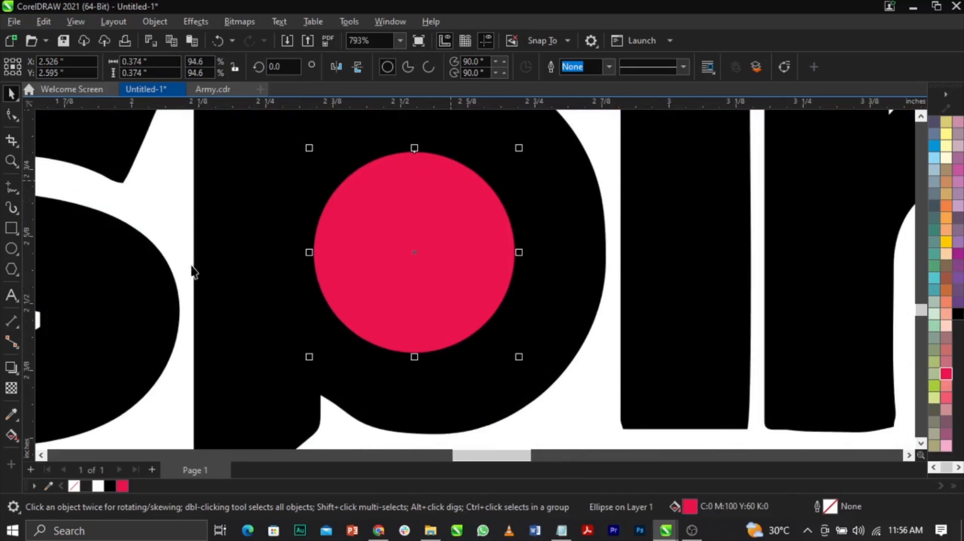
Step: Apply a diagonal fountain fill to the circle, running from red at its lower edge to purple at its upper edge
{"action": "left_click", "coordinate": [11, 435]}
{"action": "left_click_drag", "start_coordinate": [344, 325], "coordinate": [488, 191]}
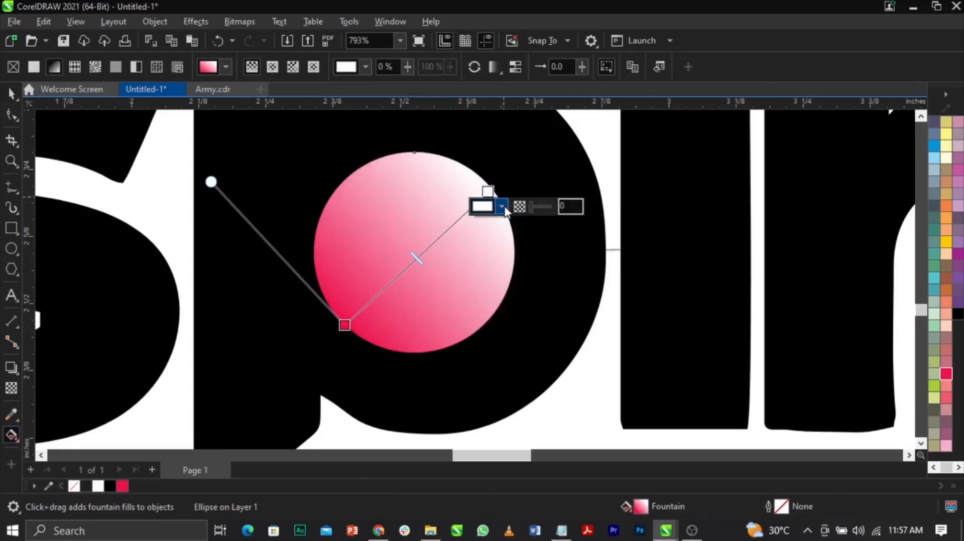
{"action": "left_click", "coordinate": [504, 206]}
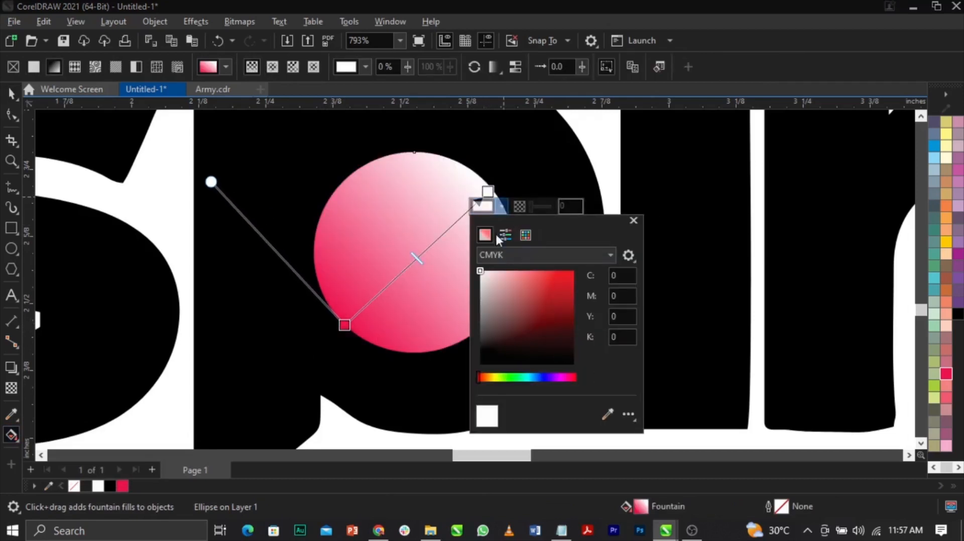
{"action": "left_click", "coordinate": [512, 256]}
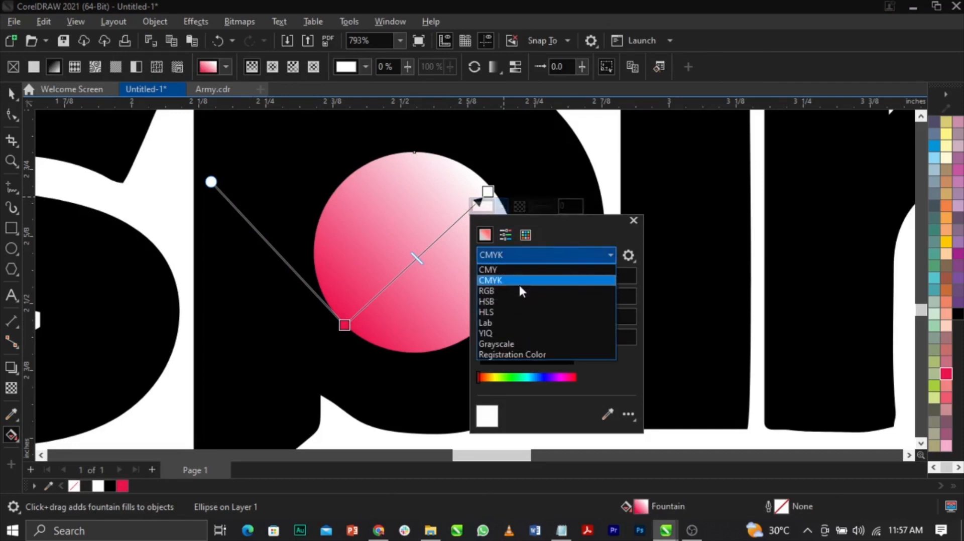
{"action": "left_click", "coordinate": [520, 283]}
{"action": "left_click_drag", "start_coordinate": [484, 384], "coordinate": [570, 385]}
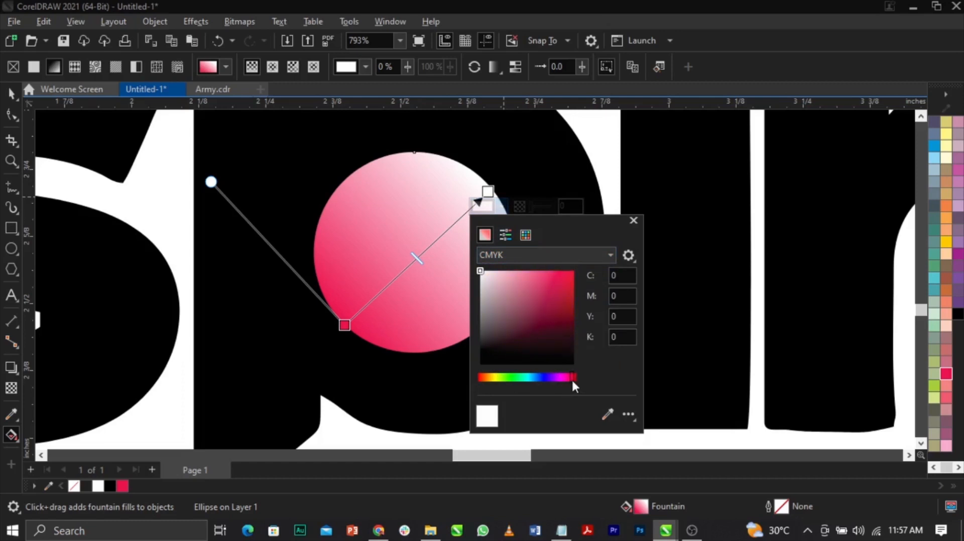
{"action": "left_click_drag", "start_coordinate": [571, 379], "coordinate": [554, 391]}
{"action": "left_click", "coordinate": [564, 306]}
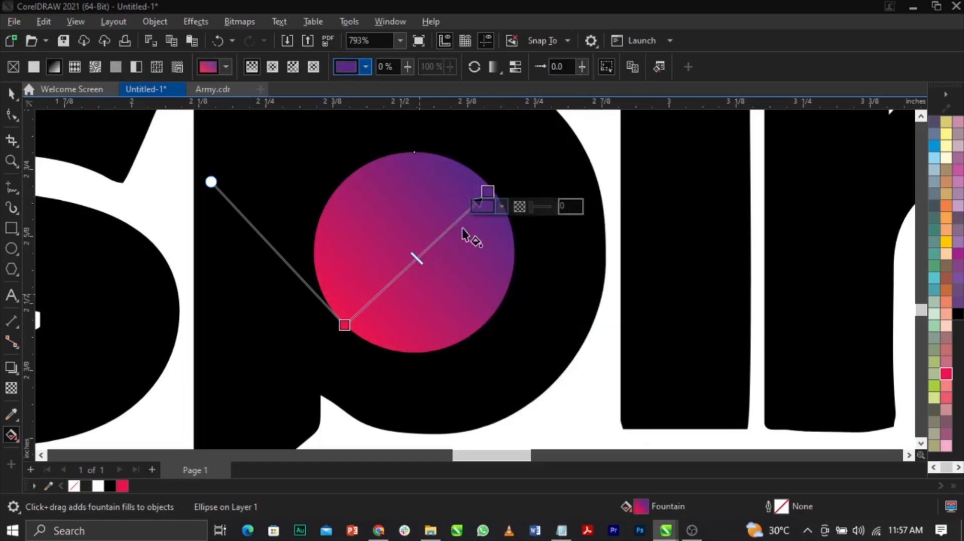
Step: Shorten the circle's gradient by moving its purple end inward so purple covers more of the circle
{"action": "left_click_drag", "start_coordinate": [488, 192], "coordinate": [451, 218]}
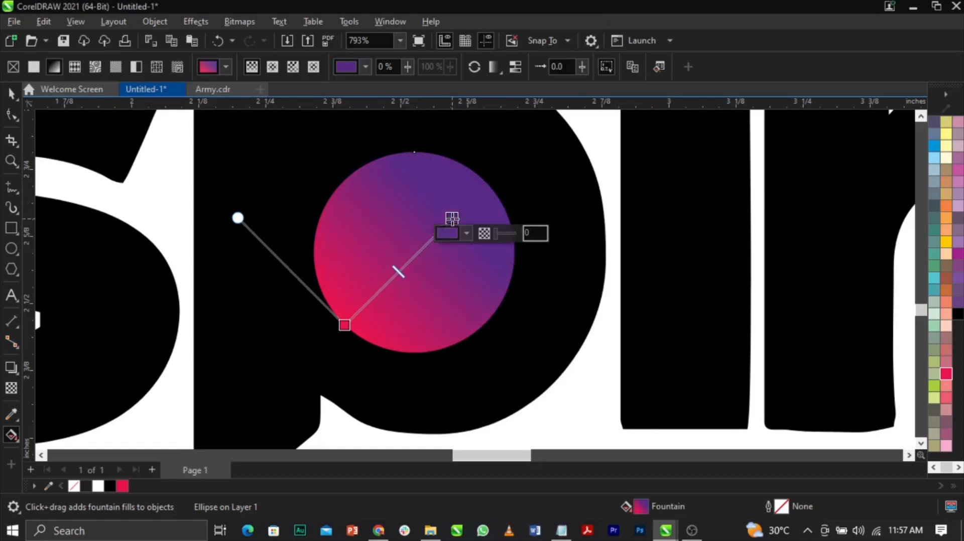
{"action": "left_click", "coordinate": [514, 357]}
{"action": "key", "text": "space"}
{"action": "scroll", "coordinate": [483, 297], "scroll_direction": "down", "scroll_amount": 2}
{"action": "left_click", "coordinate": [635, 306]}
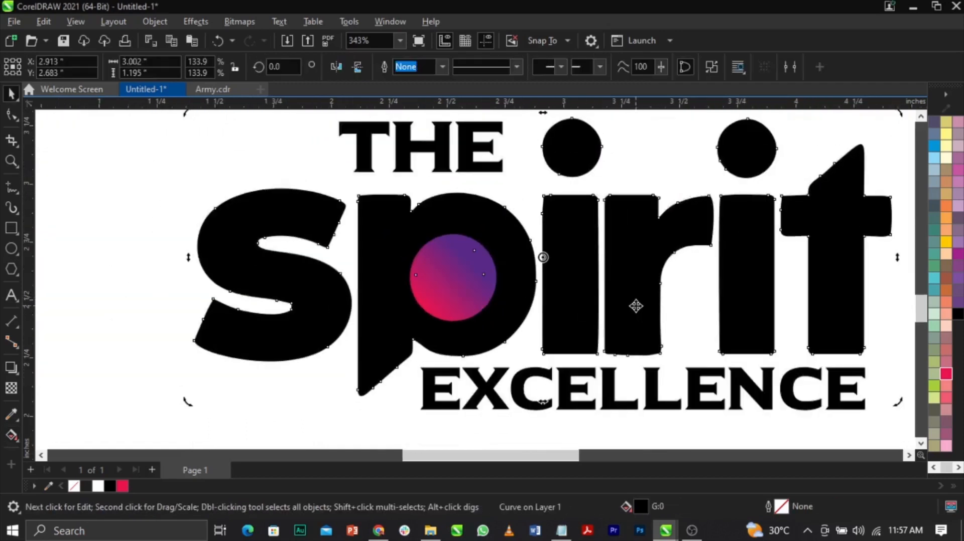
{"action": "scroll", "coordinate": [635, 306], "scroll_direction": "down", "scroll_amount": 2}
{"action": "left_click", "coordinate": [607, 248]}
{"action": "left_click", "coordinate": [623, 260]}
{"action": "scroll", "coordinate": [390, 256], "scroll_direction": "up", "scroll_amount": 3}
{"action": "left_click", "coordinate": [394, 252]}
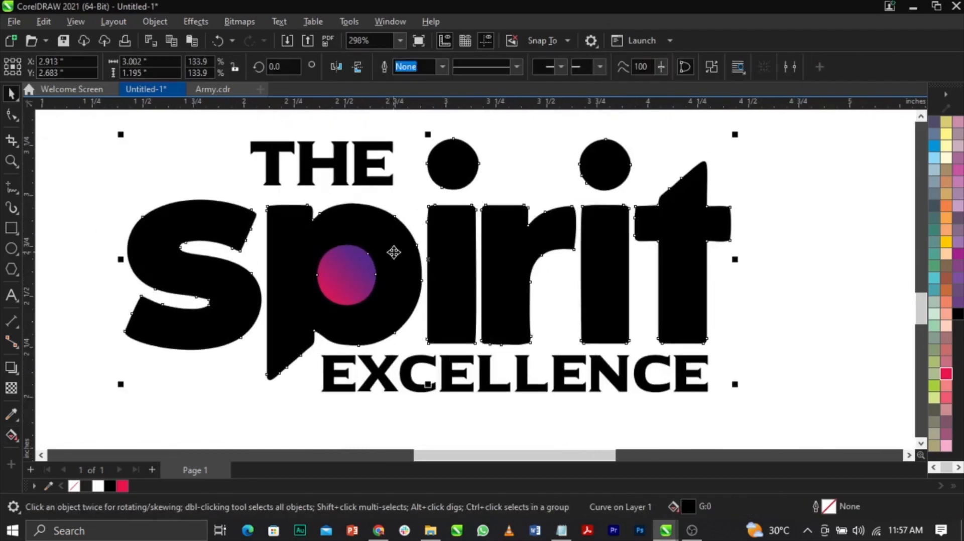
{"action": "left_click", "coordinate": [435, 362]}
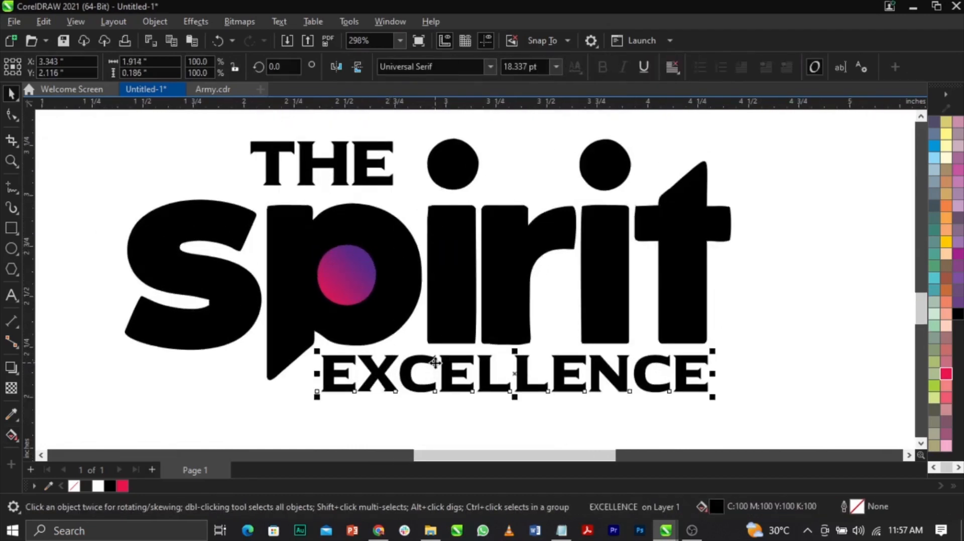
Step: Apply a fountain fill across the "spirit" lettering, running from black on the s to orange #CF7500 on the t
{"action": "left_click", "coordinate": [201, 318]}
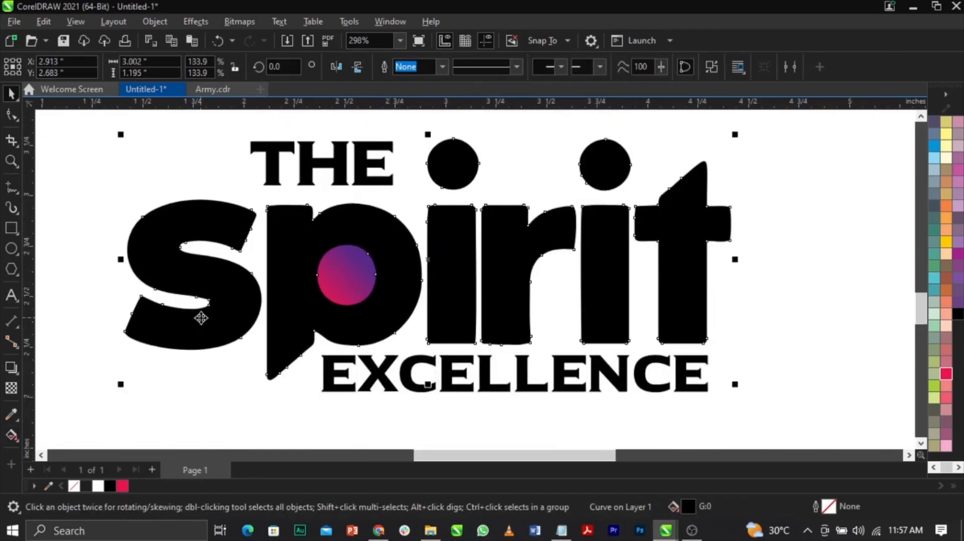
{"action": "left_click", "coordinate": [11, 435]}
{"action": "left_click_drag", "start_coordinate": [179, 207], "coordinate": [689, 330]}
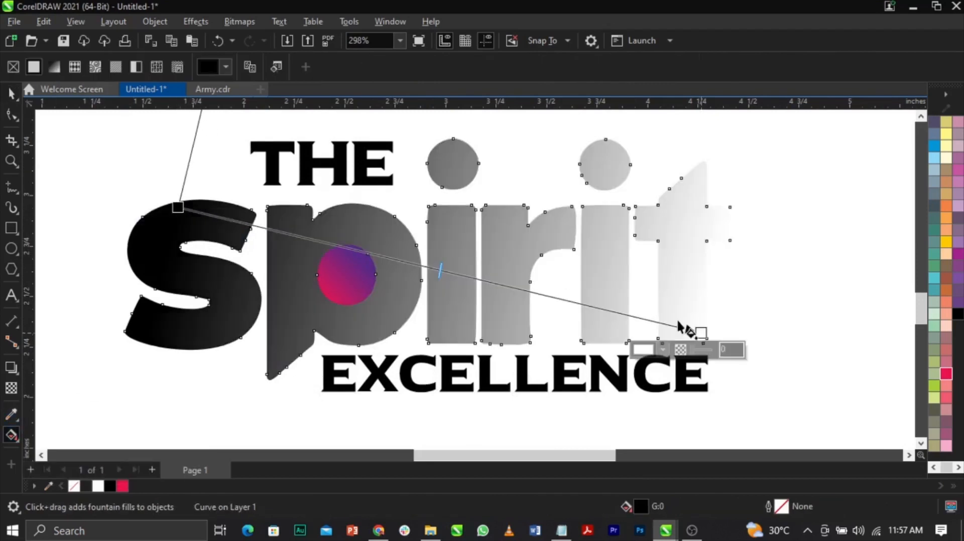
{"action": "left_click", "coordinate": [665, 351]}
{"action": "left_click_drag", "start_coordinate": [710, 127], "coordinate": [818, 132]}
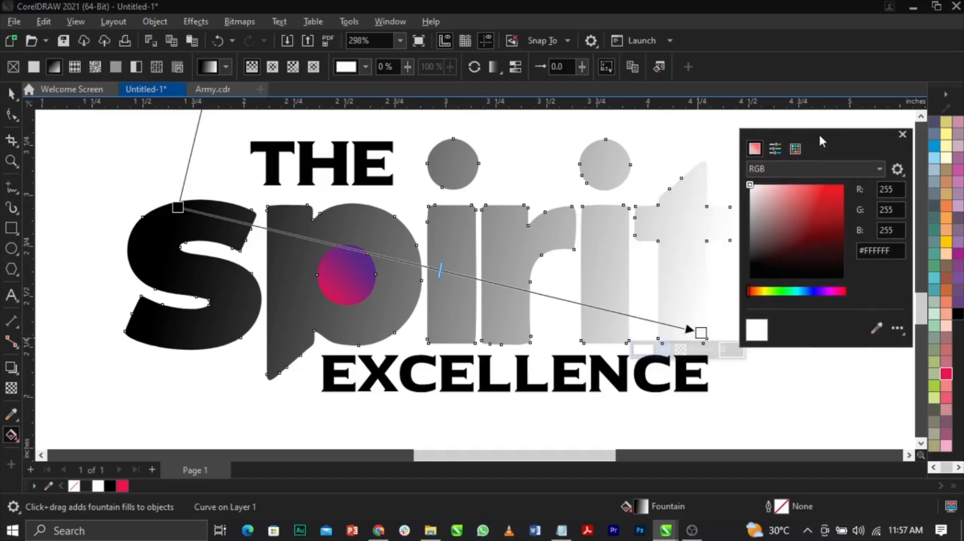
{"action": "left_click_drag", "start_coordinate": [749, 295], "coordinate": [760, 294]}
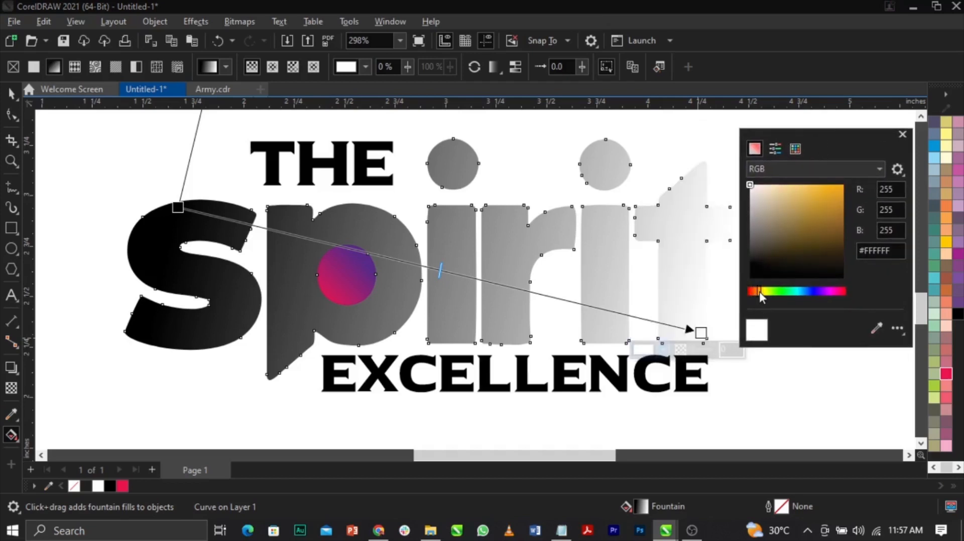
{"action": "left_click_drag", "start_coordinate": [840, 202], "coordinate": [845, 202]}
{"action": "left_click_drag", "start_coordinate": [758, 292], "coordinate": [757, 294]}
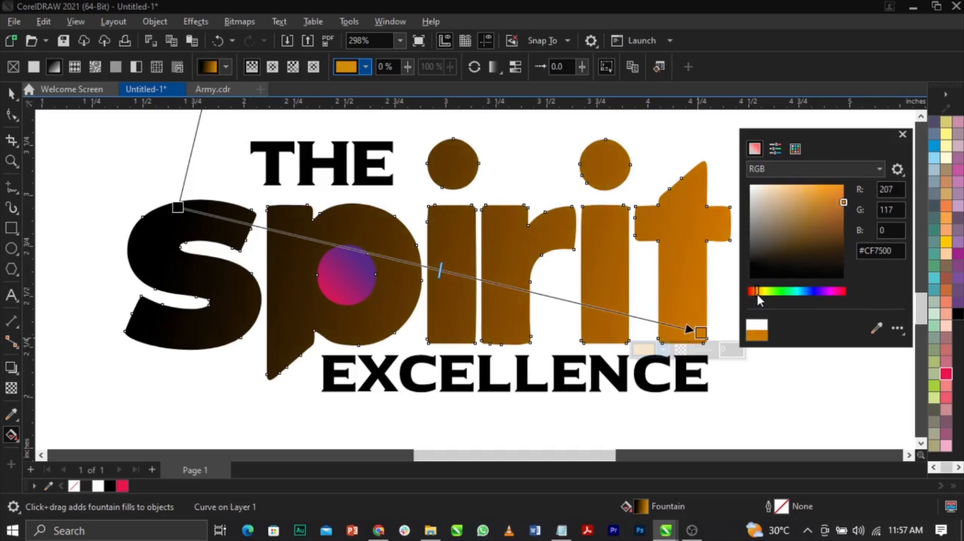
Step: Try to recolor the start of the lettering's gradient on the s from black to a golden yellow
{"action": "left_click", "coordinate": [178, 207]}
{"action": "left_click", "coordinate": [140, 224]}
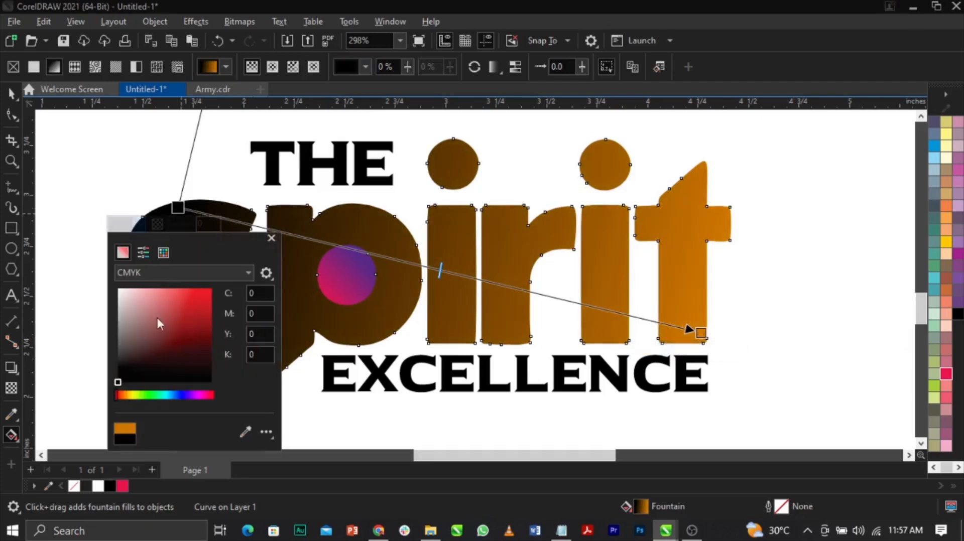
{"action": "left_click_drag", "start_coordinate": [117, 395], "coordinate": [127, 401]}
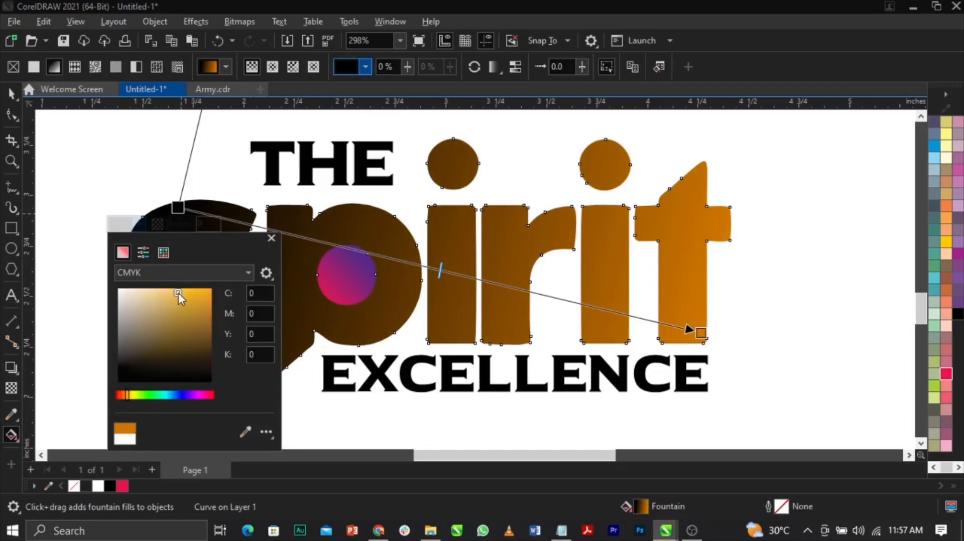
{"action": "left_click", "coordinate": [178, 291]}
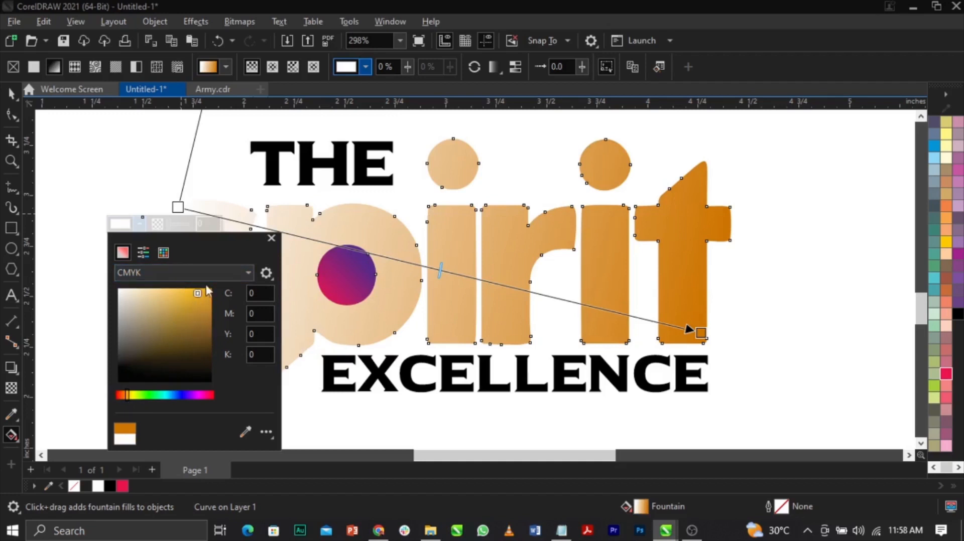
{"action": "left_click", "coordinate": [366, 292]}
{"action": "left_click", "coordinate": [178, 207]}
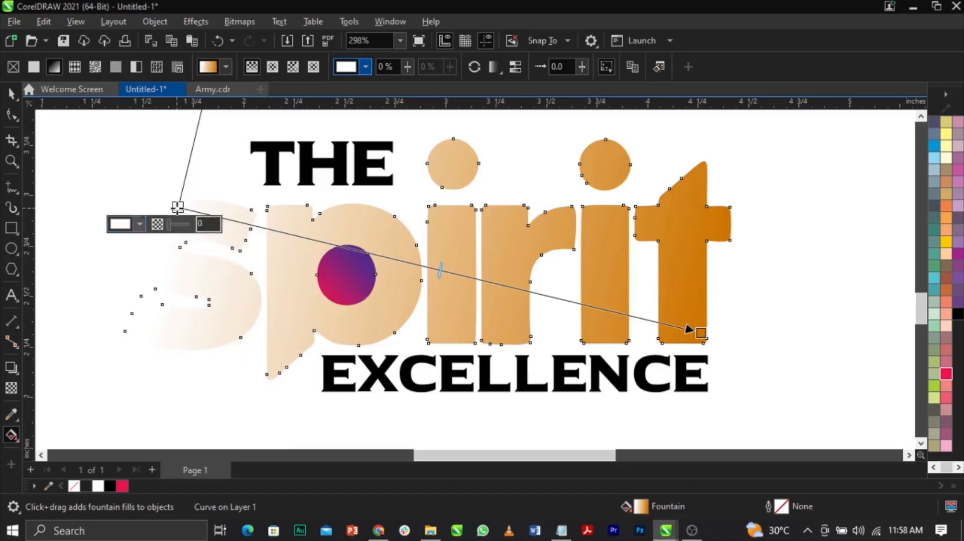
{"action": "left_click", "coordinate": [138, 224]}
{"action": "left_click", "coordinate": [177, 342]}
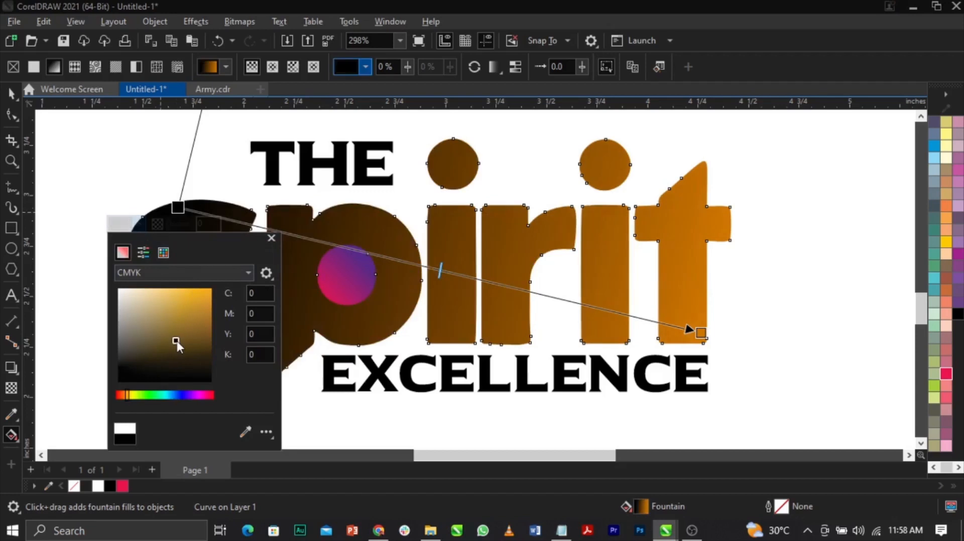
{"action": "left_click", "coordinate": [189, 324]}
{"action": "left_click", "coordinate": [129, 397]}
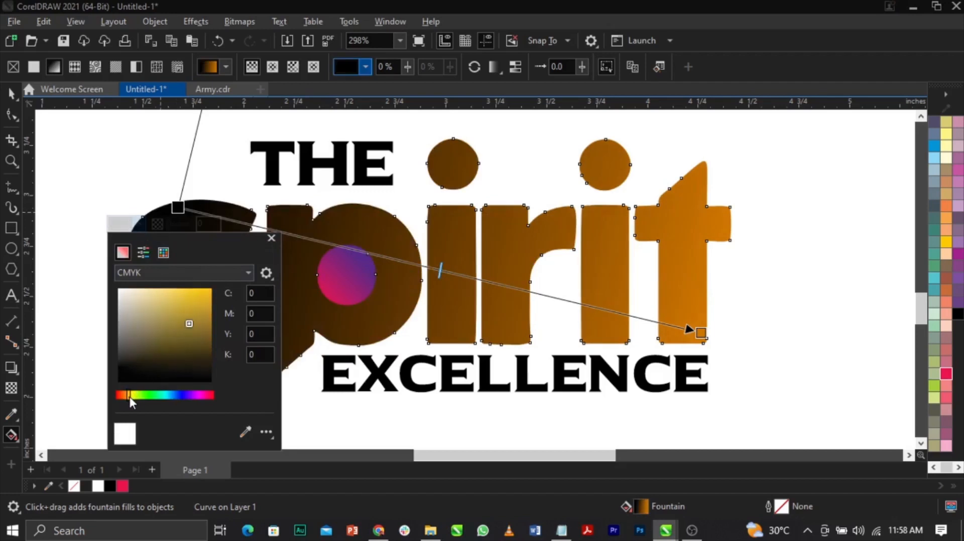
{"action": "left_click", "coordinate": [192, 299]}
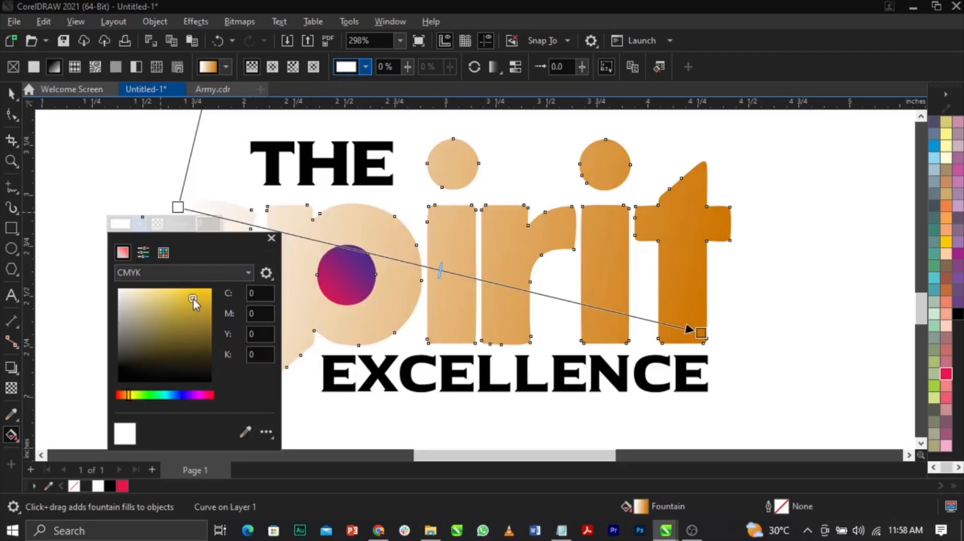
{"action": "left_click", "coordinate": [483, 289]}
{"action": "left_click", "coordinate": [785, 296]}
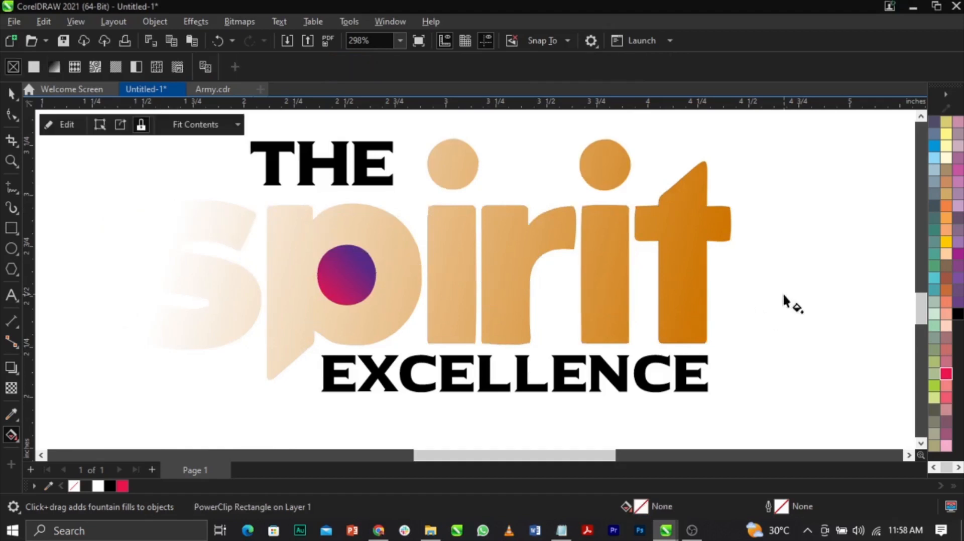
Step: Fill the "spirit" lettering with Neon Red and apply a fountain fill running from it on the s to orange on the t
{"action": "key", "text": "space"}
{"action": "left_click", "coordinate": [698, 272]}
{"action": "left_click", "coordinate": [122, 486]}
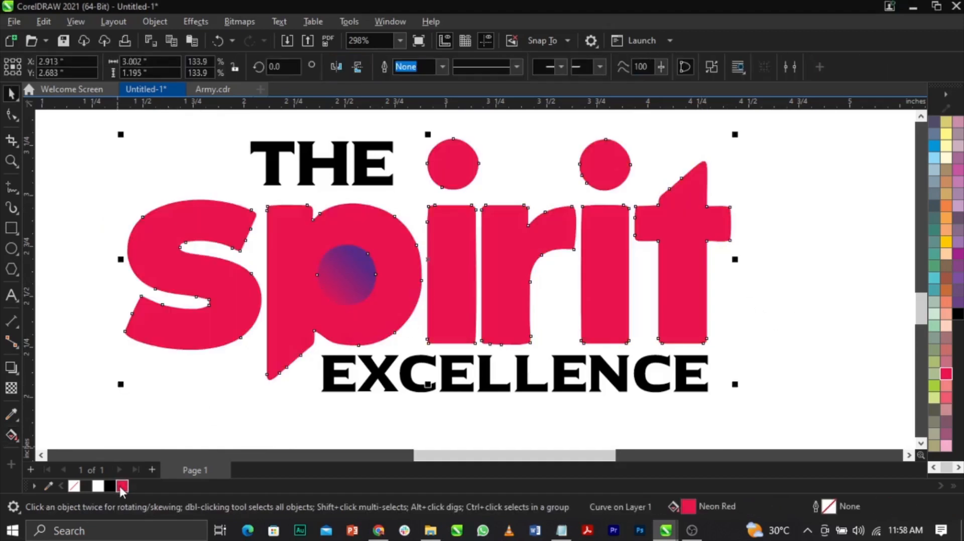
{"action": "left_click", "coordinate": [11, 435]}
{"action": "left_click_drag", "start_coordinate": [171, 210], "coordinate": [700, 331]}
{"action": "left_click", "coordinate": [663, 350]}
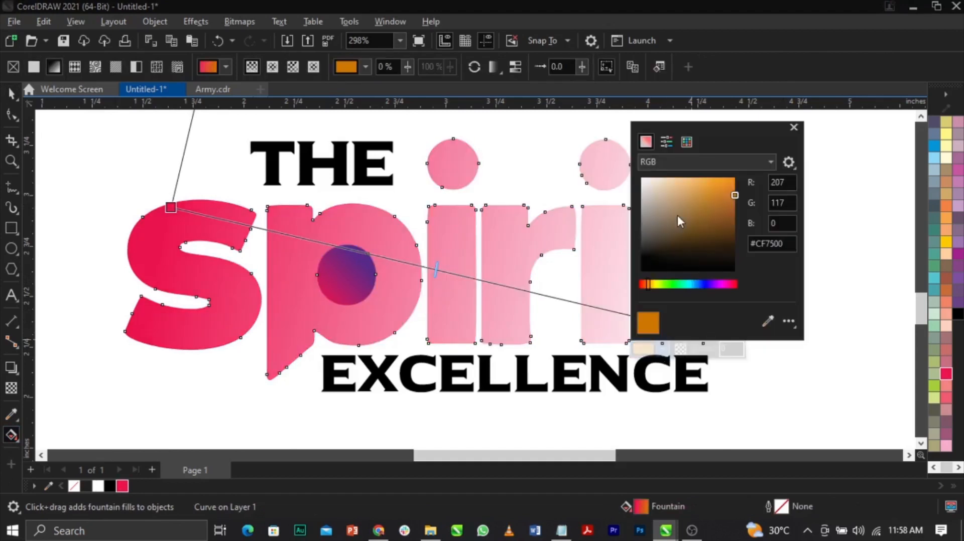
{"action": "left_click_drag", "start_coordinate": [726, 199], "coordinate": [735, 188]}
Step: Change the gradient's start color on the s to golden yellow
{"action": "left_click", "coordinate": [171, 208]}
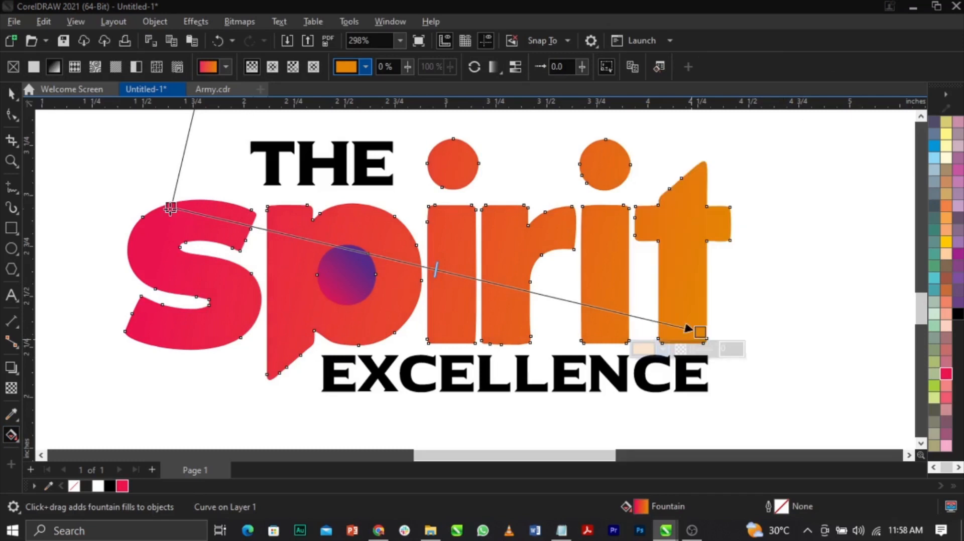
{"action": "left_click", "coordinate": [133, 224]}
{"action": "left_click_drag", "start_coordinate": [175, 239], "coordinate": [794, 203]}
{"action": "left_click", "coordinate": [733, 217]}
{"action": "left_click", "coordinate": [733, 217]}
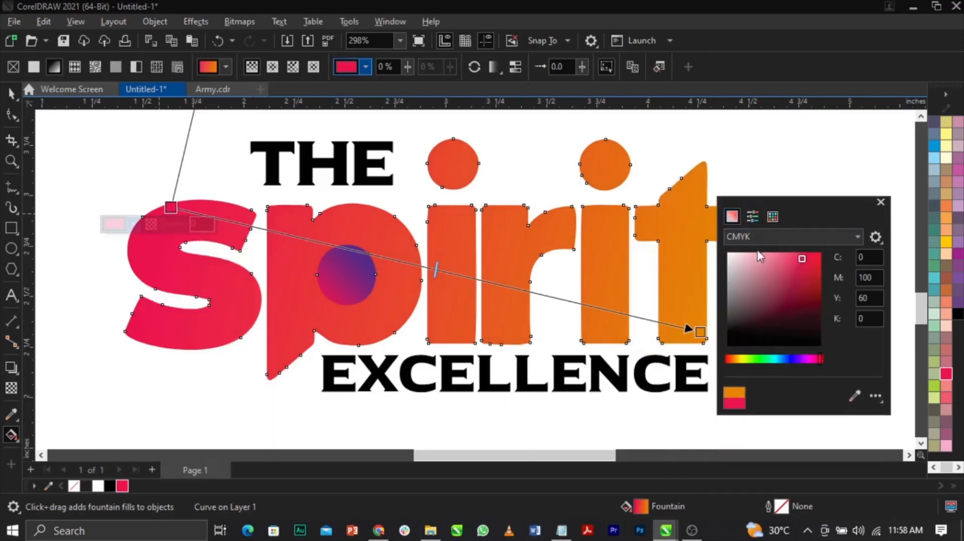
{"action": "left_click", "coordinate": [739, 360]}
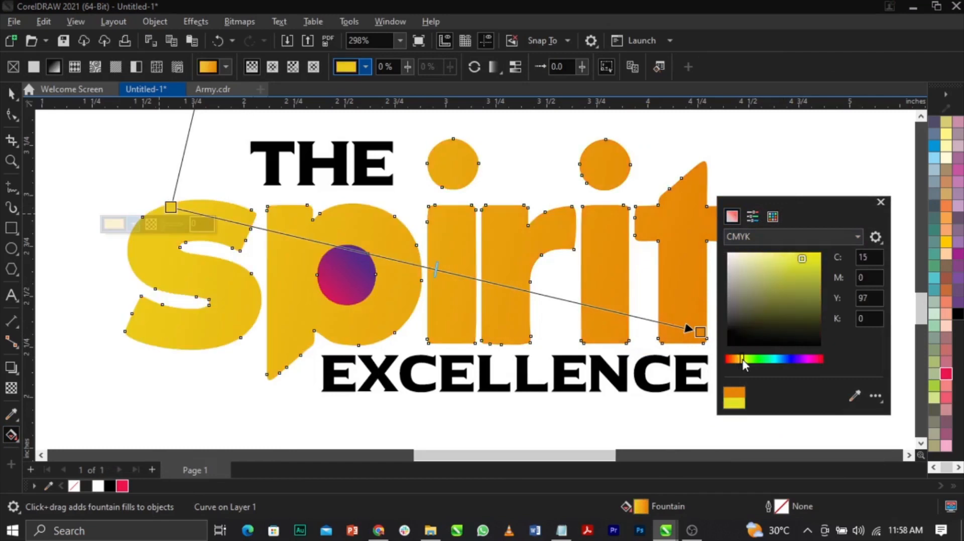
{"action": "left_click_drag", "start_coordinate": [740, 363], "coordinate": [737, 360]}
{"action": "left_click_drag", "start_coordinate": [803, 255], "coordinate": [808, 254]}
Step: Change the gradient's end color on the t to a darker burnt orange
{"action": "left_click", "coordinate": [699, 332]}
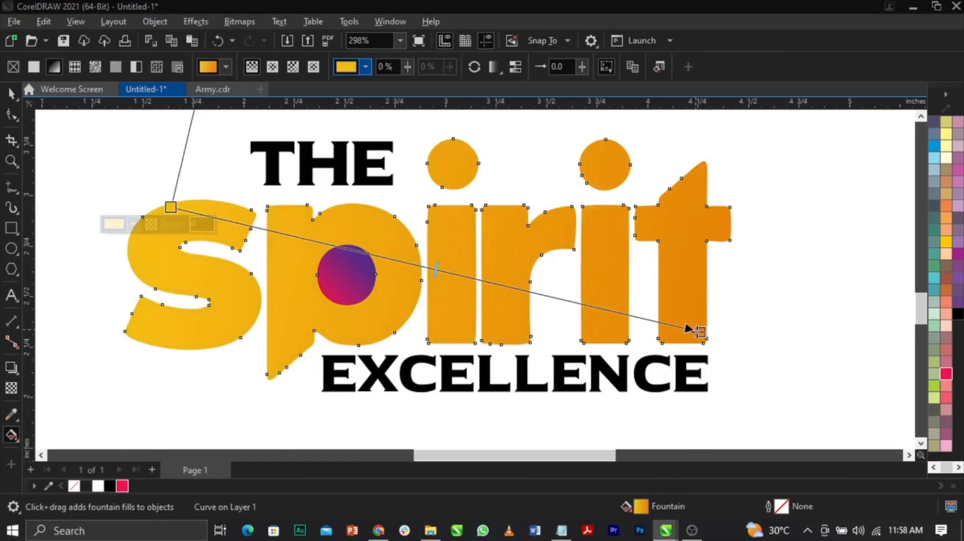
{"action": "left_click", "coordinate": [663, 350]}
{"action": "left_click_drag", "start_coordinate": [734, 195], "coordinate": [740, 206]}
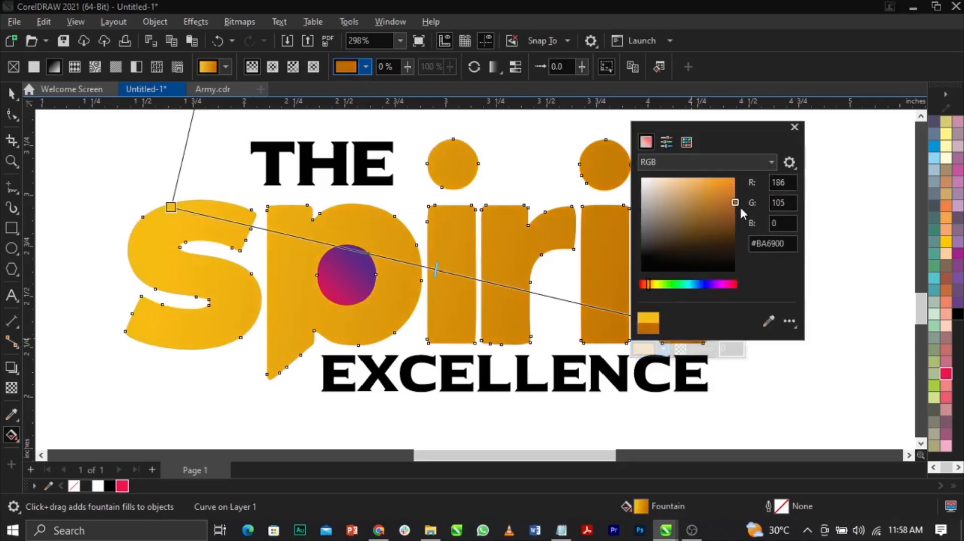
{"action": "left_click", "coordinate": [650, 285]}
{"action": "left_click_drag", "start_coordinate": [649, 285], "coordinate": [646, 286]}
{"action": "left_click", "coordinate": [585, 286]}
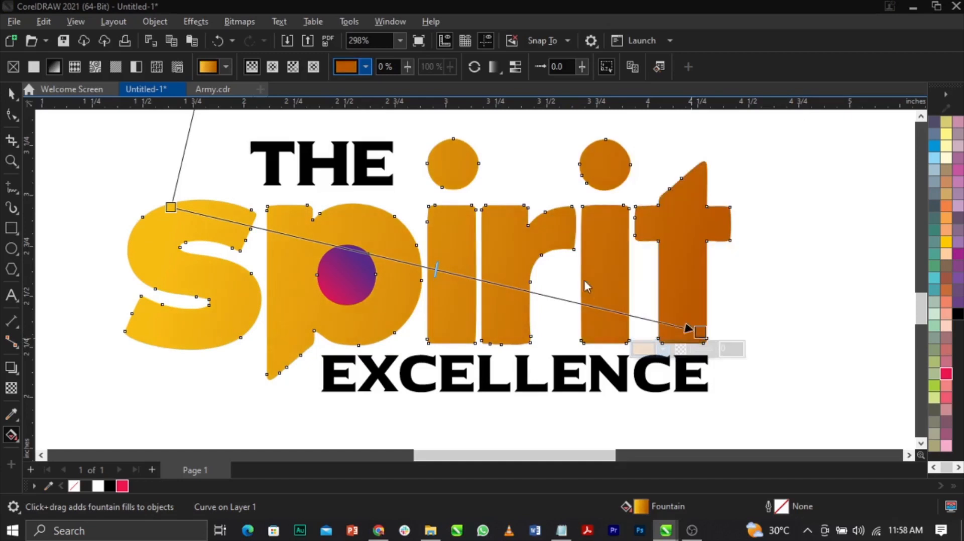
Step: Reposition the lettering's gradient so it starts above and outside the s and ends near the base of the second i
{"action": "left_click_drag", "start_coordinate": [700, 333], "coordinate": [604, 344]}
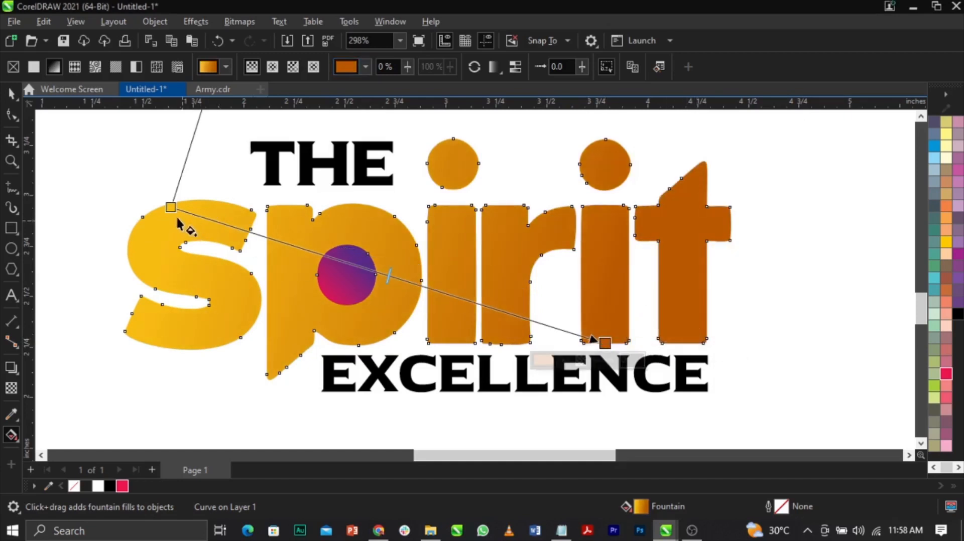
{"action": "left_click_drag", "start_coordinate": [171, 206], "coordinate": [129, 148]}
{"action": "left_click_drag", "start_coordinate": [602, 347], "coordinate": [571, 338]}
{"action": "key", "text": "space"}
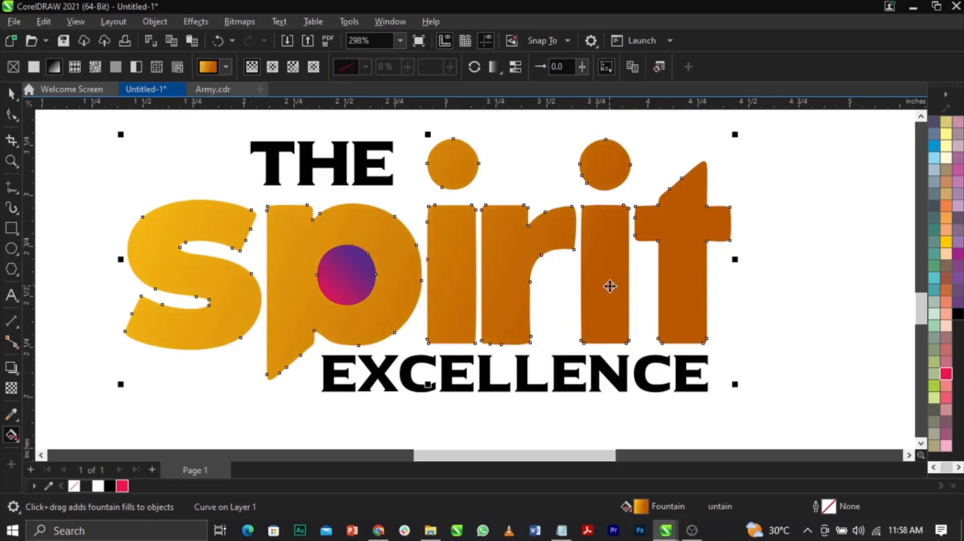
{"action": "scroll", "coordinate": [549, 279], "scroll_direction": "down", "scroll_amount": 5}
{"action": "left_click", "coordinate": [635, 317]}
{"action": "scroll", "coordinate": [585, 303], "scroll_direction": "up", "scroll_amount": 4}
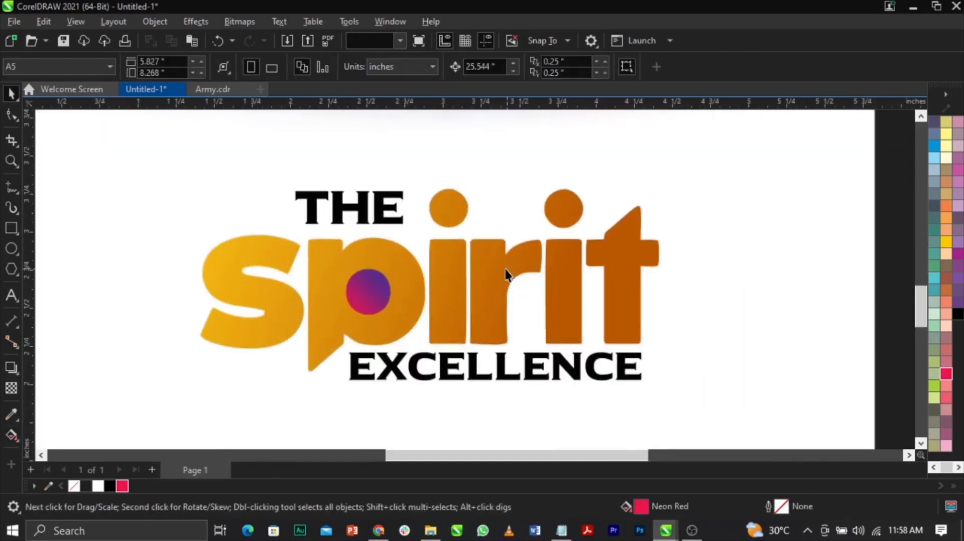
Step: Shorten the "spirit" lettering's gradient by moving its dark orange end to the left edge of the r
{"action": "left_click", "coordinate": [370, 301]}
{"action": "scroll", "coordinate": [373, 296], "scroll_direction": "up", "scroll_amount": 3}
{"action": "key", "text": "g"}
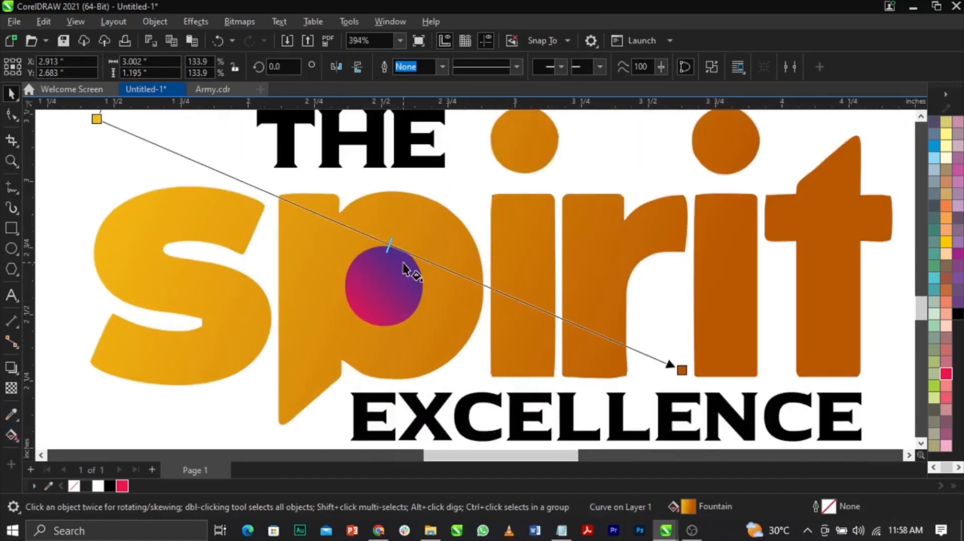
{"action": "scroll", "coordinate": [406, 271], "scroll_direction": "down", "scroll_amount": 2}
{"action": "left_click_drag", "start_coordinate": [581, 329], "coordinate": [508, 308]}
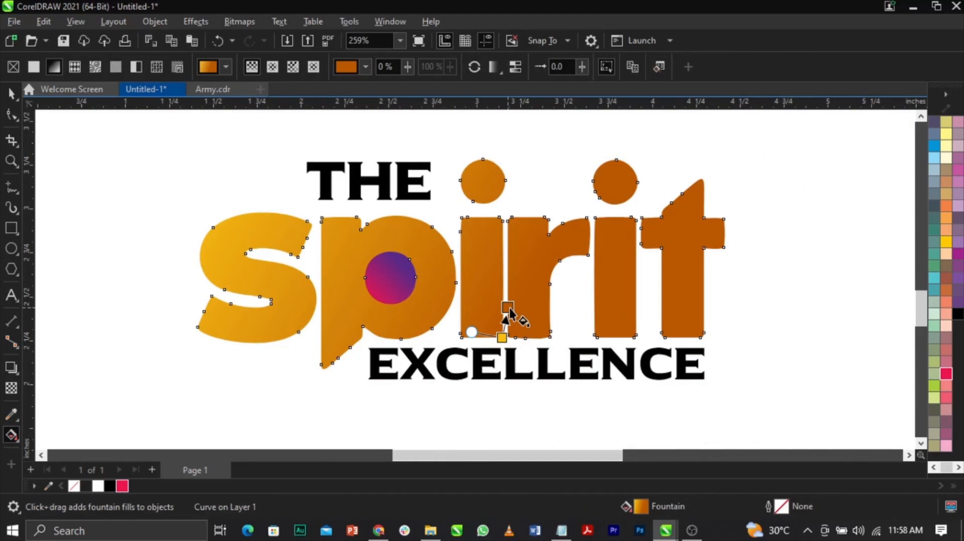
{"action": "key", "text": "Escape"}
{"action": "scroll", "coordinate": [386, 250], "scroll_direction": "down", "scroll_amount": 2}
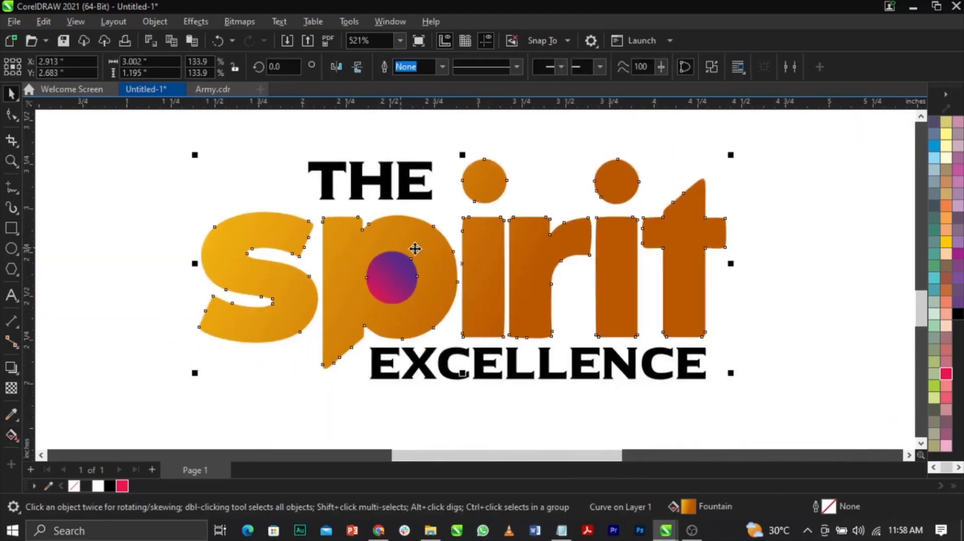
Step: Add a Multiply drop shadow to the "spirit" lettering with feathering 10 and opacity 80
{"action": "scroll", "coordinate": [387, 252], "scroll_direction": "up", "scroll_amount": 3}
{"action": "left_click", "coordinate": [399, 273]}
{"action": "left_click", "coordinate": [9, 373]}
{"action": "left_click_drag", "start_coordinate": [131, 269], "coordinate": [827, 280]}
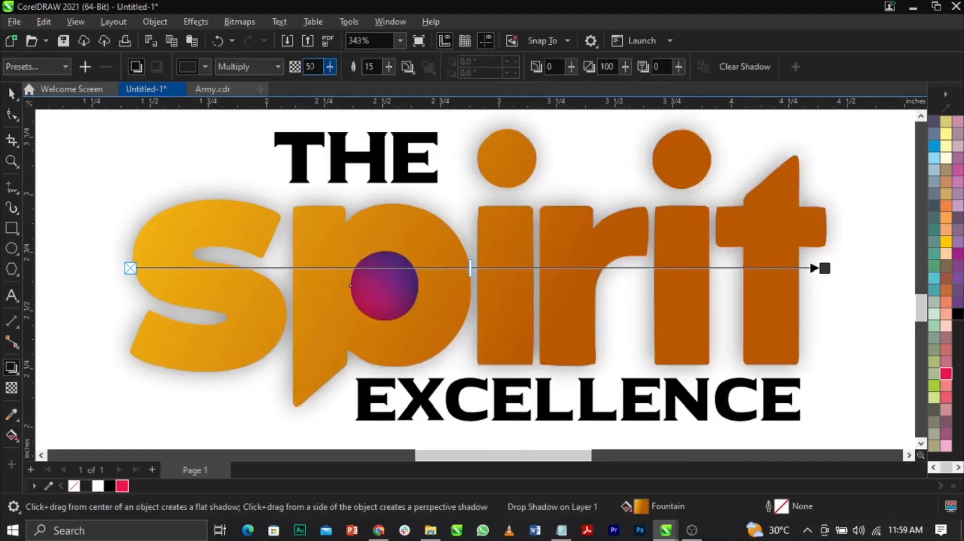
{"action": "type", "text": "10"}
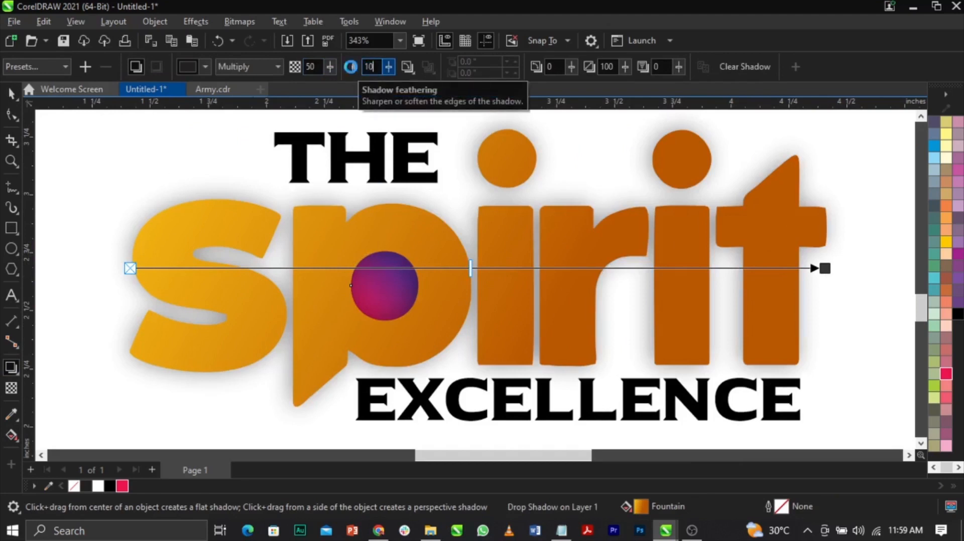
{"action": "key", "text": "Return"}
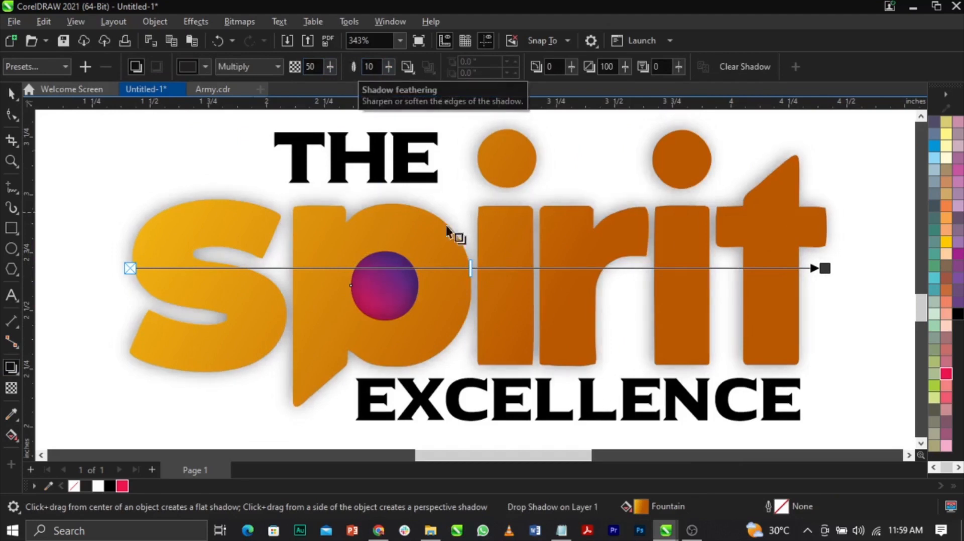
{"action": "left_click_drag", "start_coordinate": [654, 270], "coordinate": [666, 269]}
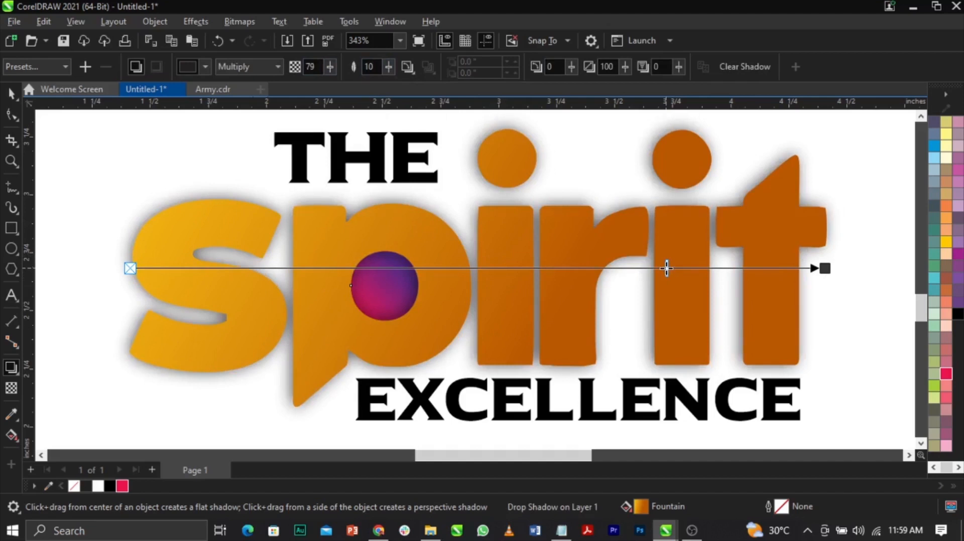
Step: Break the drop shadow apart from the "spirit" lettering and cut it to the clipboard
{"action": "key", "text": "space"}
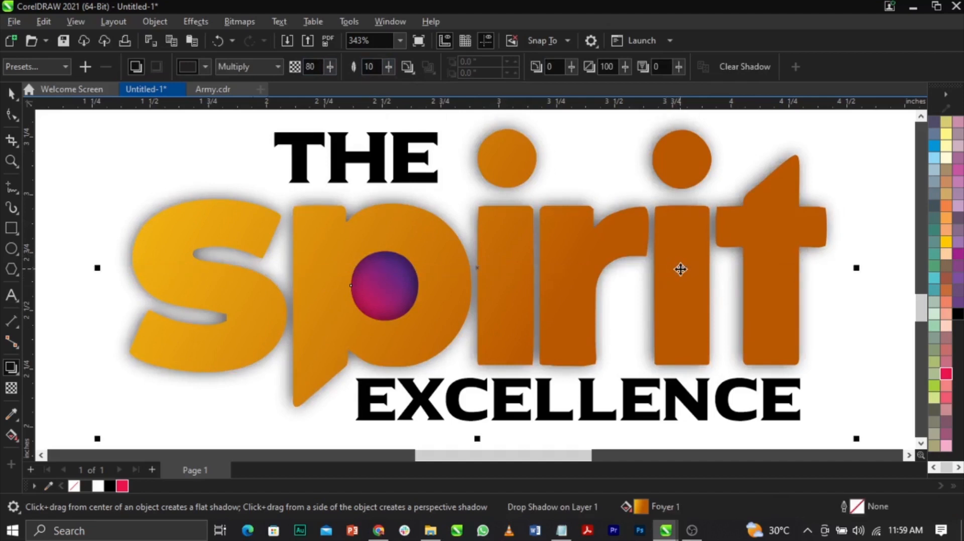
{"action": "right_click", "coordinate": [811, 282]}
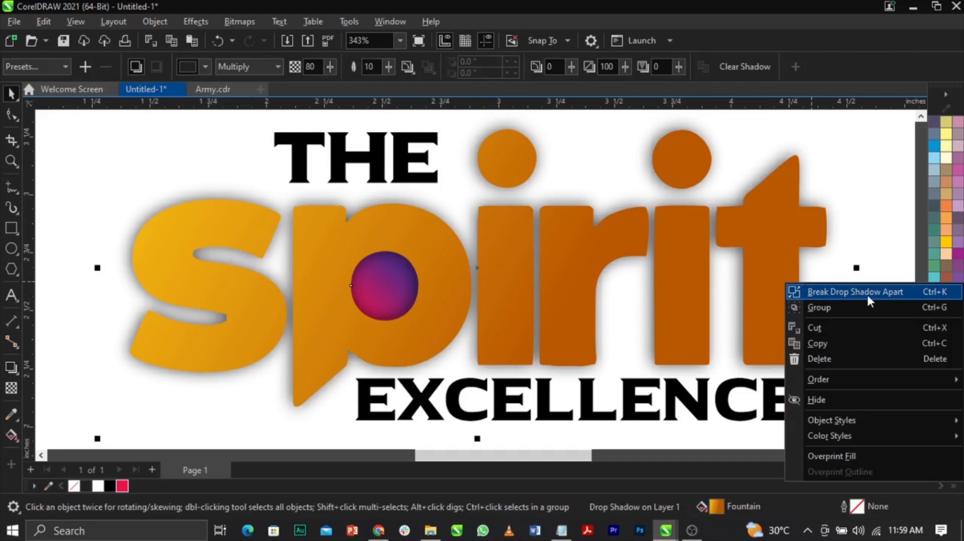
{"action": "left_click", "coordinate": [867, 294]}
{"action": "left_click", "coordinate": [821, 273]}
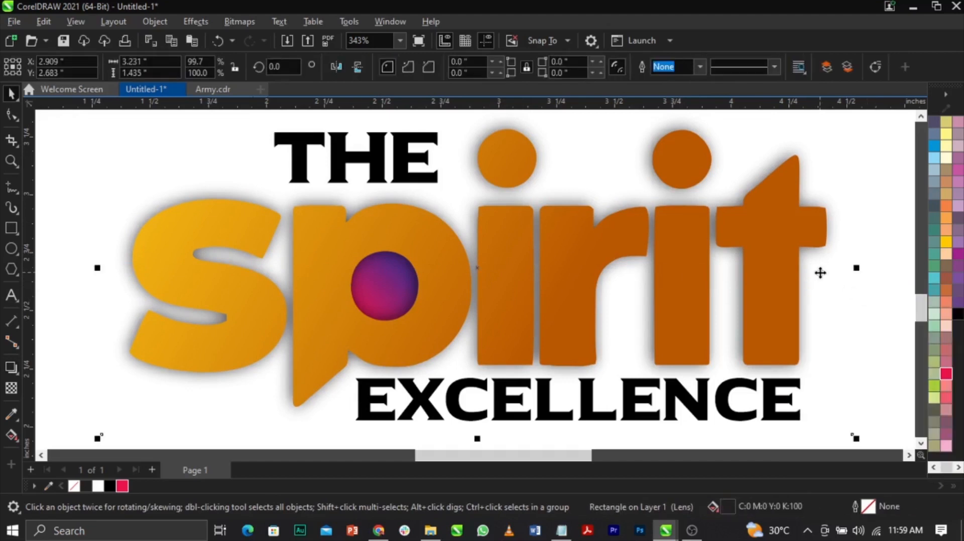
{"action": "key", "text": "Delete"}
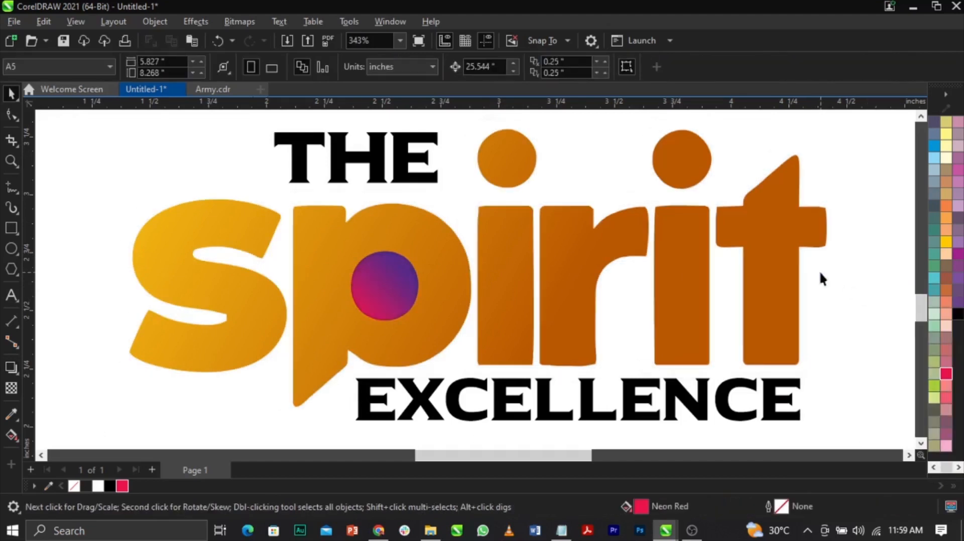
Step: Duplicate the gradient circle in the p and PowerClip the copy inside the original circle
{"action": "left_click_drag", "start_coordinate": [388, 287], "coordinate": [540, 331]}
{"action": "scroll", "coordinate": [425, 304], "scroll_direction": "up", "scroll_amount": 1}
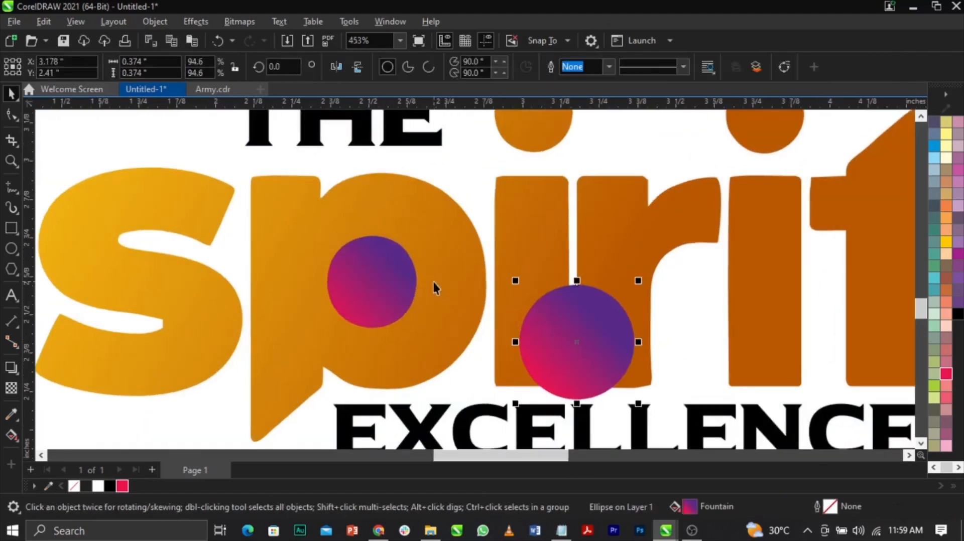
{"action": "left_click_drag", "start_coordinate": [565, 341], "coordinate": [524, 327]}
{"action": "right_click", "coordinate": [525, 327]}
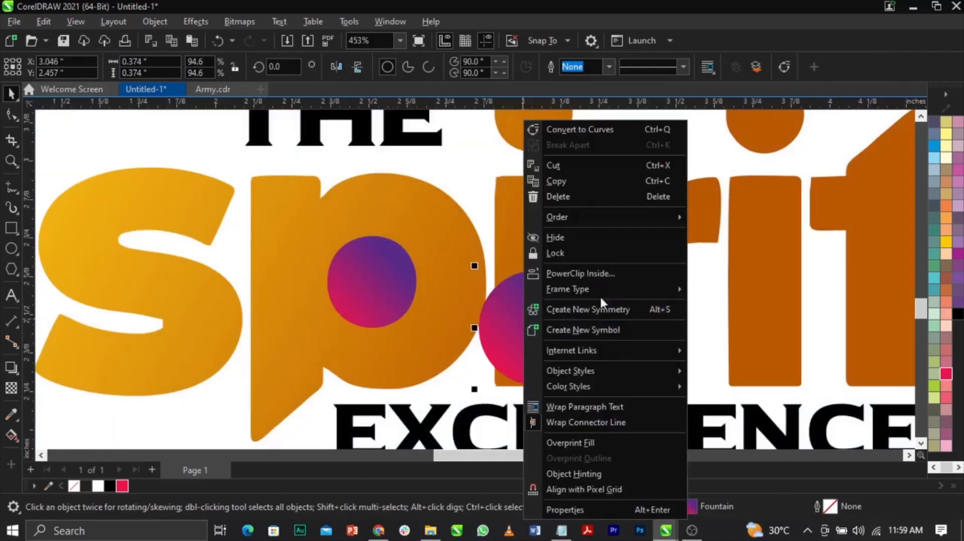
{"action": "left_click", "coordinate": [599, 275]}
{"action": "left_click", "coordinate": [390, 276]}
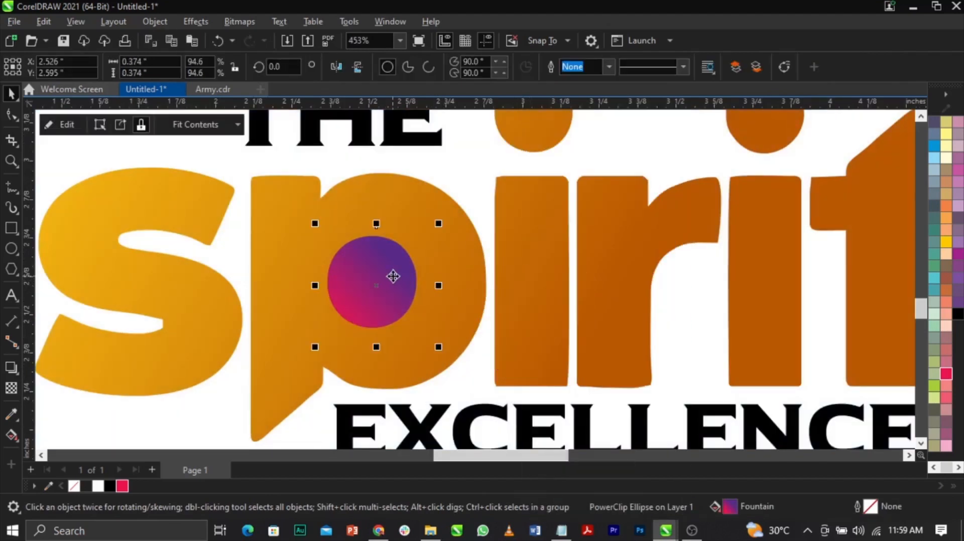
Step: Replace the copy inside the circle's PowerClip with the cut shadow, shifted about 0.05 inch down
{"action": "right_click", "coordinate": [393, 276]}
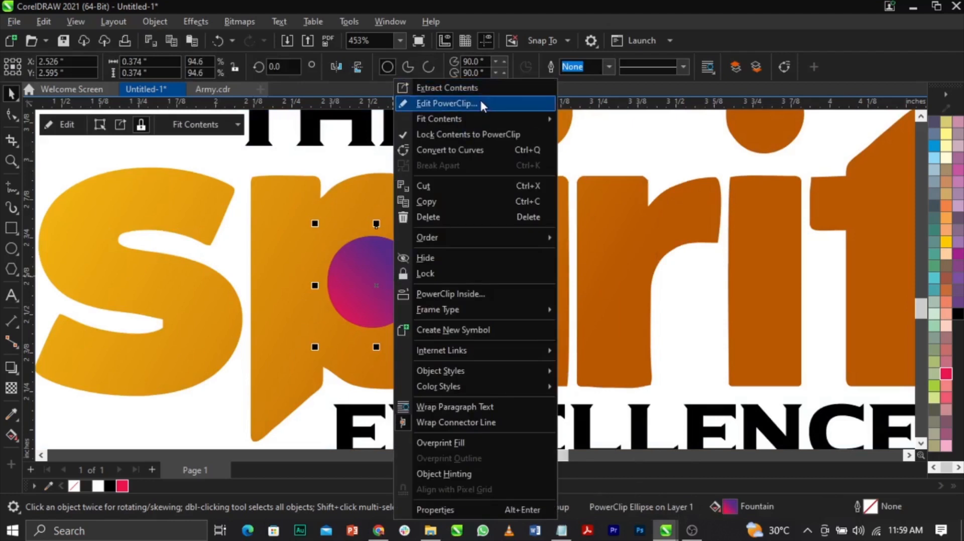
{"action": "left_click", "coordinate": [481, 101]}
{"action": "left_click", "coordinate": [410, 274]}
{"action": "key", "text": "Delete"}
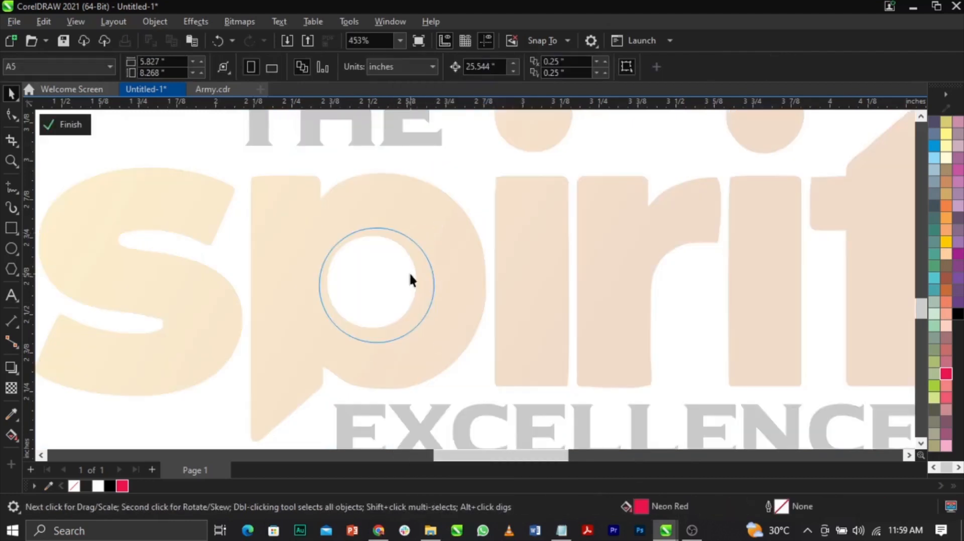
{"action": "key", "text": "ctrl+v"}
{"action": "scroll", "coordinate": [442, 226], "scroll_direction": "up", "scroll_amount": 1}
{"action": "left_click_drag", "start_coordinate": [436, 216], "coordinate": [435, 230]}
{"action": "scroll", "coordinate": [435, 236], "scroll_direction": "down", "scroll_amount": 2}
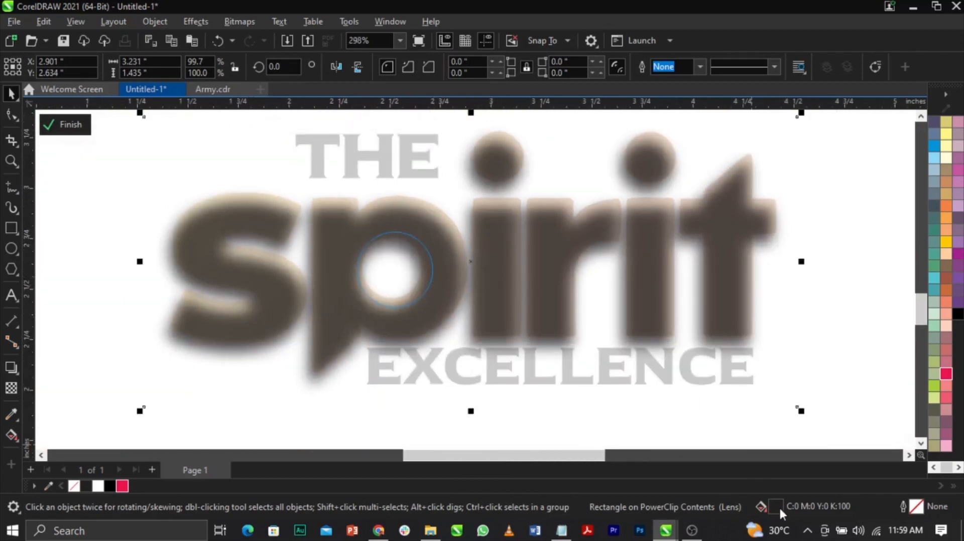
Step: Fill the clipped shadow with RGB black #000000 and finish editing the PowerClip
{"action": "key", "text": "shift+F11"}
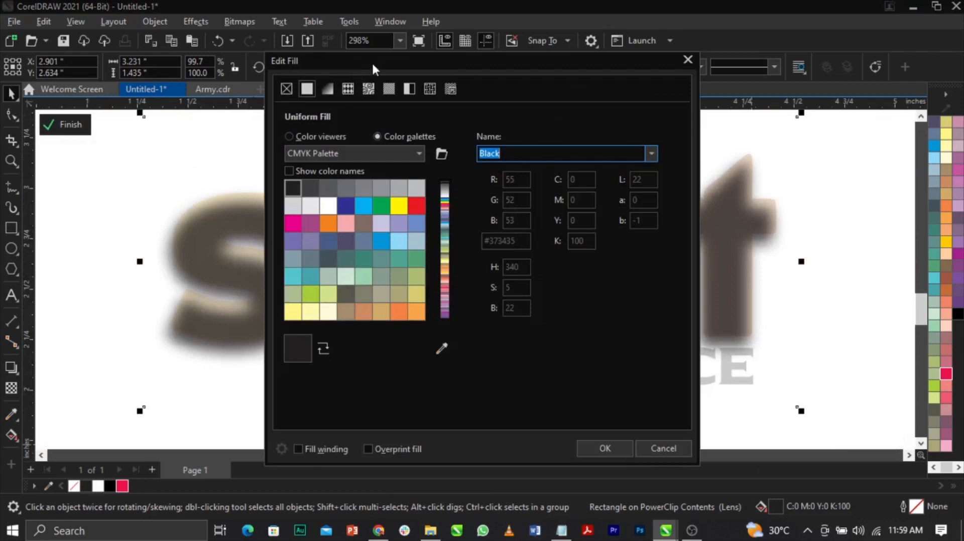
{"action": "left_click_drag", "start_coordinate": [372, 61], "coordinate": [691, 10]}
{"action": "left_click", "coordinate": [623, 85]}
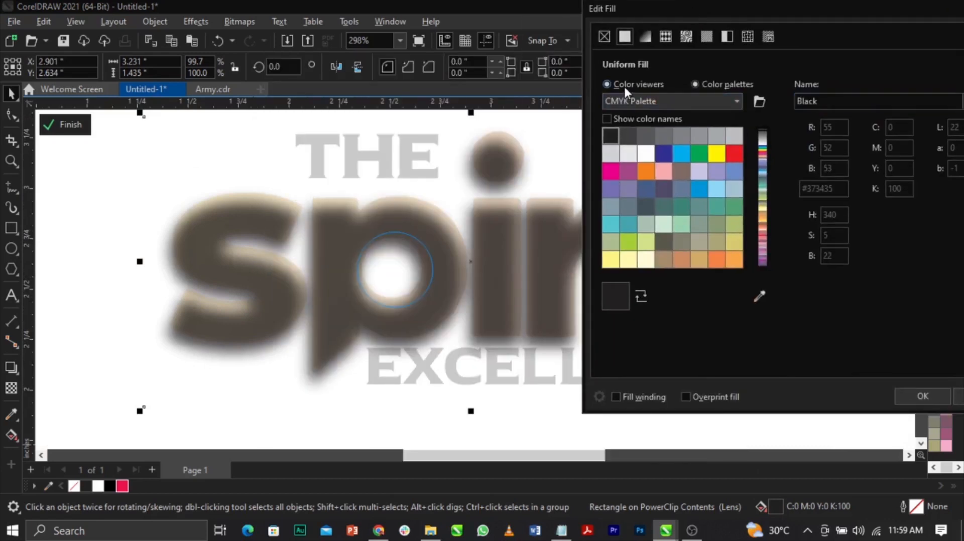
{"action": "left_click", "coordinate": [818, 97]}
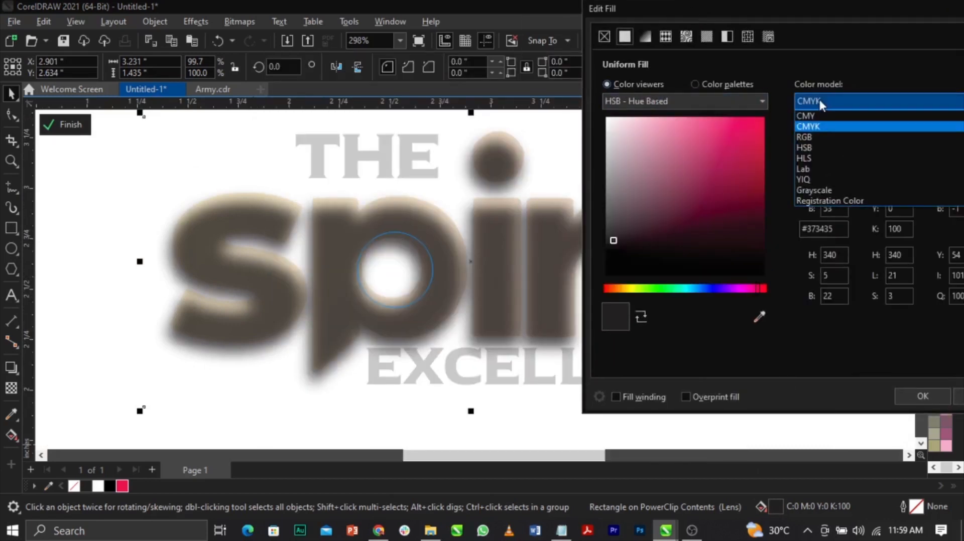
{"action": "left_click", "coordinate": [831, 135]}
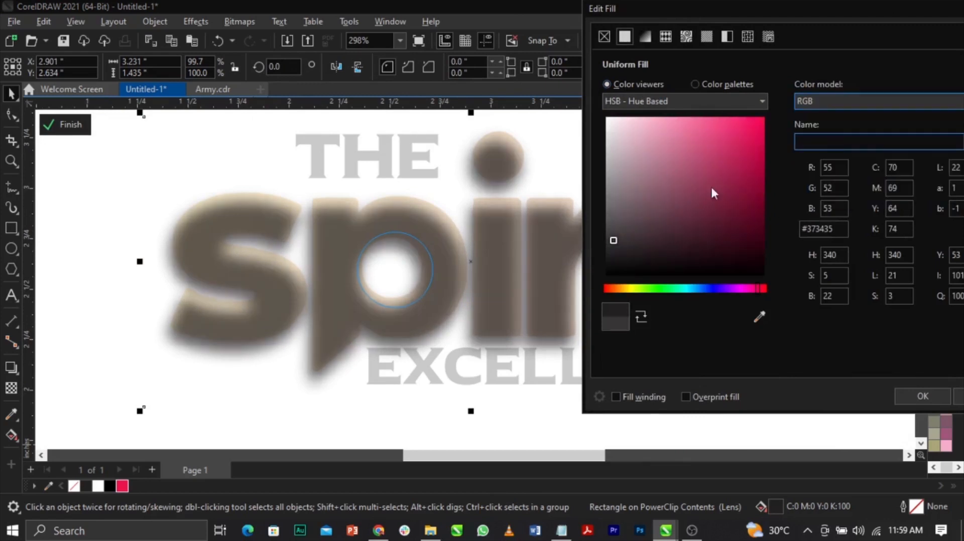
{"action": "left_click", "coordinate": [606, 275]}
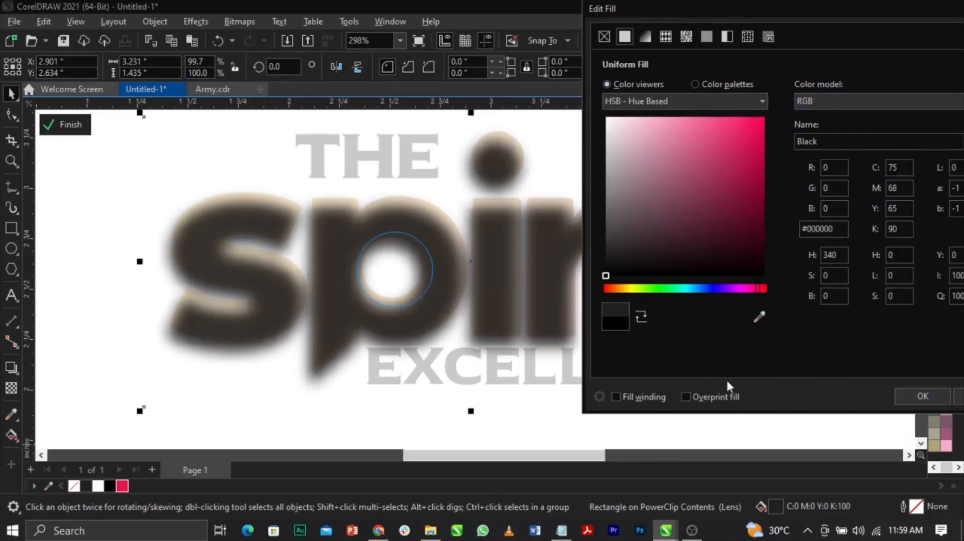
{"action": "left_click", "coordinate": [922, 397]}
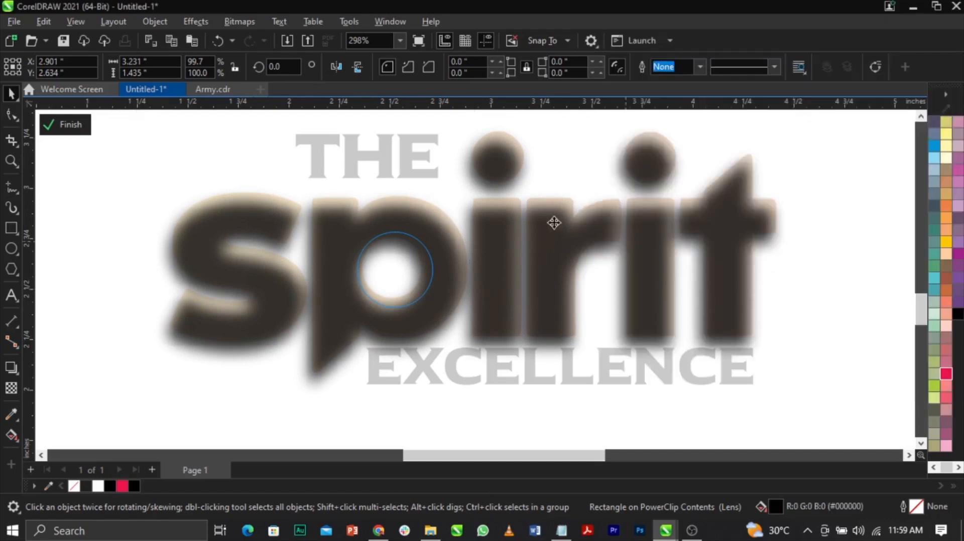
{"action": "left_click", "coordinate": [50, 125]}
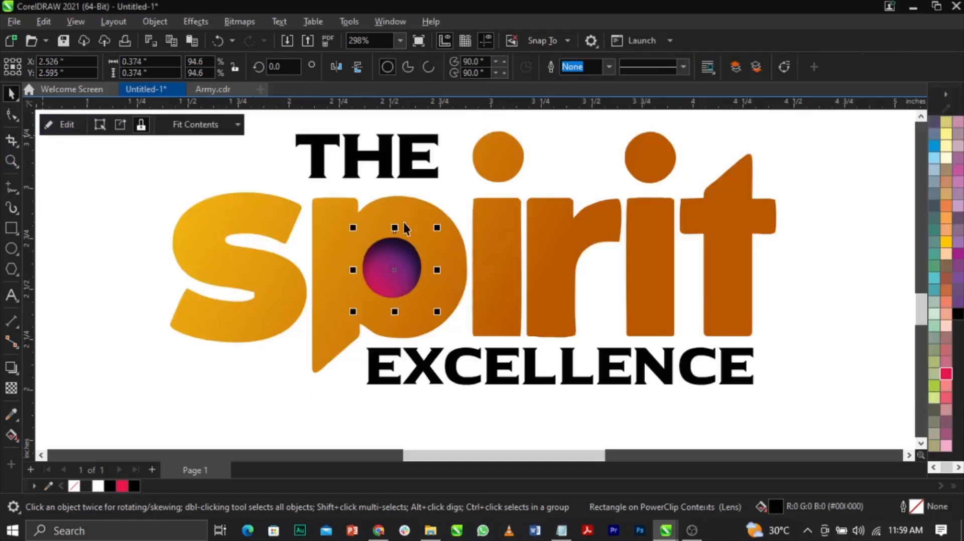
{"action": "left_click", "coordinate": [361, 309]}
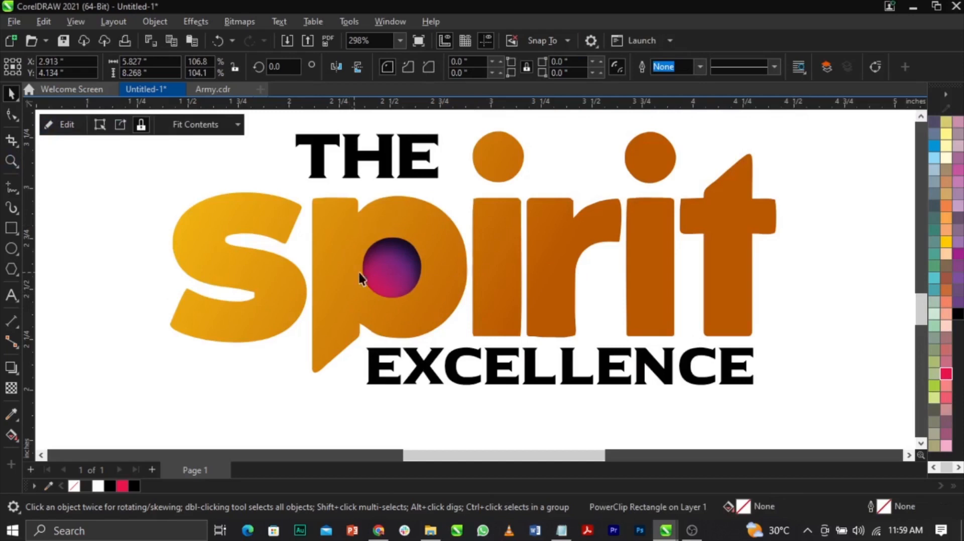
{"action": "scroll", "coordinate": [392, 251], "scroll_direction": "up", "scroll_amount": 2}
{"action": "scroll", "coordinate": [396, 260], "scroll_direction": "down", "scroll_amount": 2}
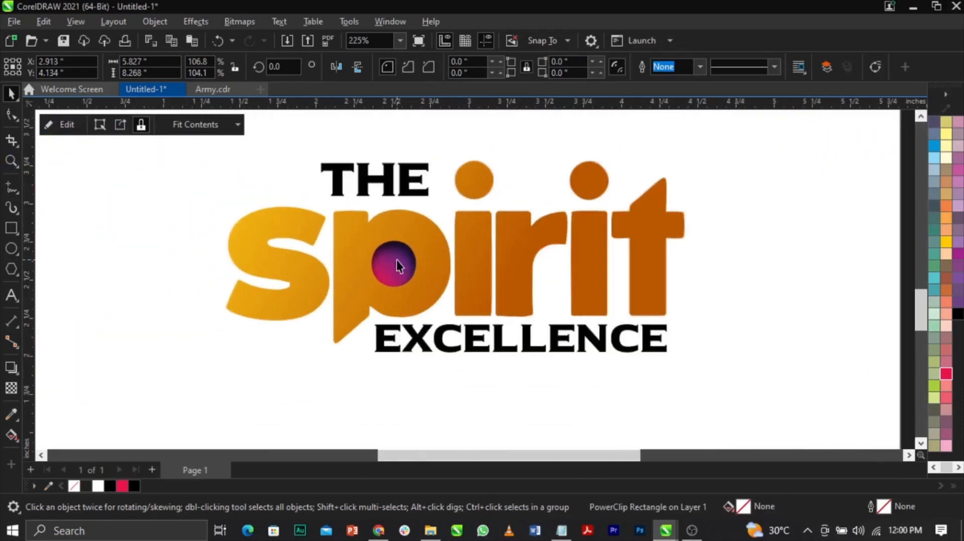
Step: Duplicate the THE text below the original and change the copy's wording to "OF"
{"action": "left_click", "coordinate": [456, 337]}
{"action": "left_click_drag", "start_coordinate": [399, 186], "coordinate": [402, 249]}
{"action": "right_click", "coordinate": [403, 249]}
{"action": "double_click", "coordinate": [403, 252]}
{"action": "key", "text": "ctrl+a"}
{"action": "type", "text": "OF"}
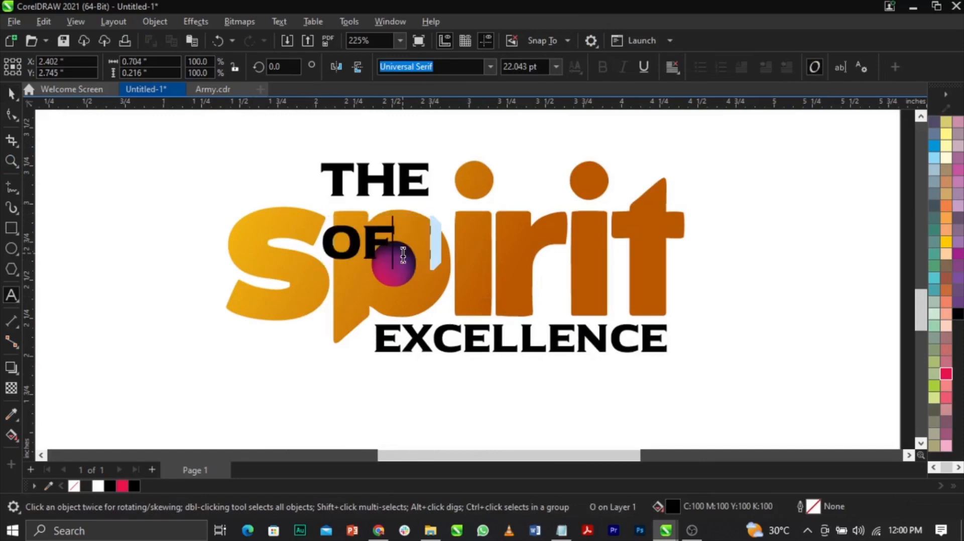
{"action": "key", "text": "ctrl+space"}
Step: Scale the OF text down to about 7.9 pt and center it in the p's gradient circle
{"action": "scroll", "coordinate": [401, 266], "scroll_direction": "up", "scroll_amount": 2}
{"action": "mouse_move", "coordinate": [391, 270]}
{"action": "left_mouse_down"}
{"action": "mouse_move", "coordinate": [348, 278]}
{"action": "mouse_move", "coordinate": [342, 247]}
{"action": "mouse_move", "coordinate": [400, 274]}
{"action": "left_mouse_up"}
{"action": "left_click", "coordinate": [326, 224]}
{"action": "scroll", "coordinate": [934, 259], "scroll_direction": "up", "scroll_amount": 1}
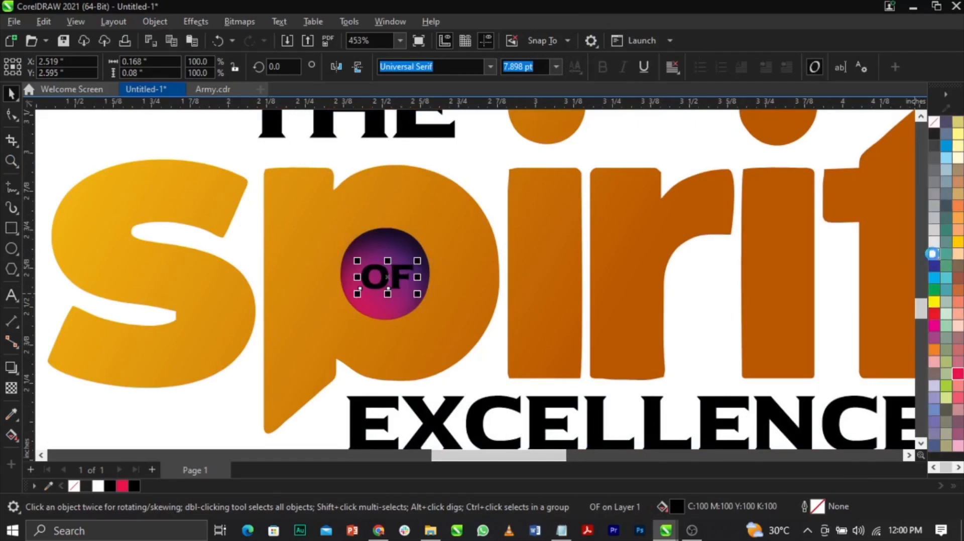
Step: Fill the OF text white and enlarge it to about 8.8 pt within the circle
{"action": "left_click", "coordinate": [934, 256]}
{"action": "scroll", "coordinate": [400, 252], "scroll_direction": "up", "scroll_amount": 3}
{"action": "left_click_drag", "start_coordinate": [451, 251], "coordinate": [454, 247]}
{"action": "scroll", "coordinate": [427, 259], "scroll_direction": "down", "scroll_amount": 6}
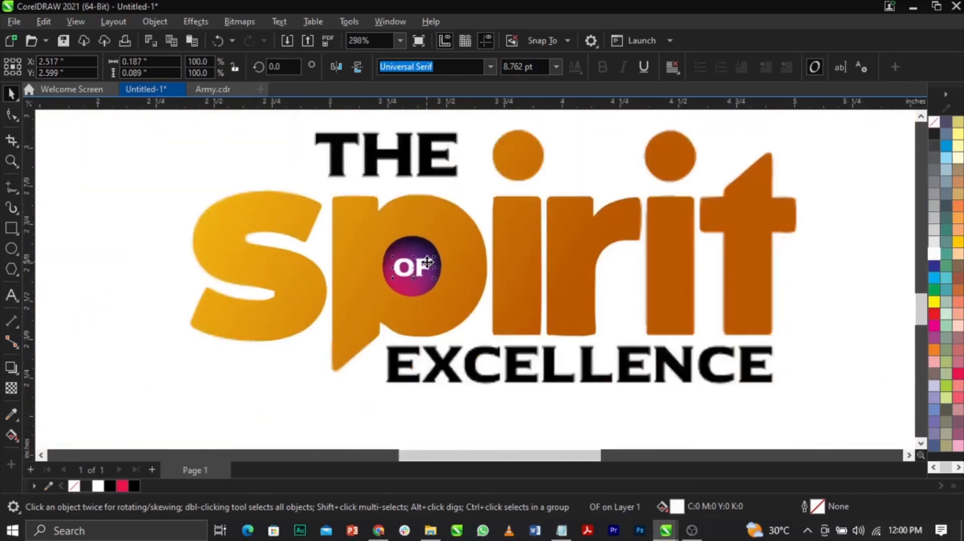
Step: Apply a tight Multiply drop shadow to the "spirit" lettering with opacity 50 and feathering 2
{"action": "left_click", "coordinate": [513, 260]}
{"action": "scroll", "coordinate": [514, 261], "scroll_direction": "up", "scroll_amount": 2}
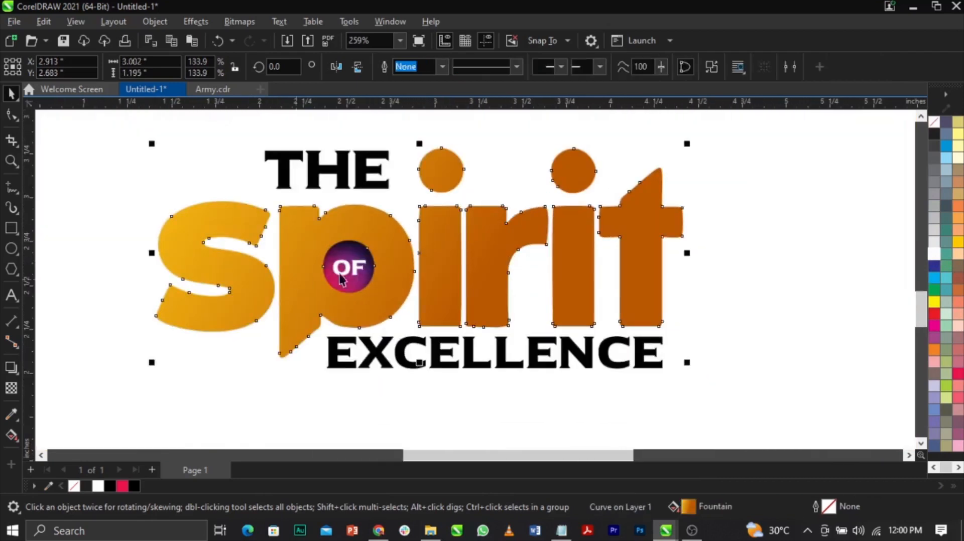
{"action": "left_click", "coordinate": [10, 370]}
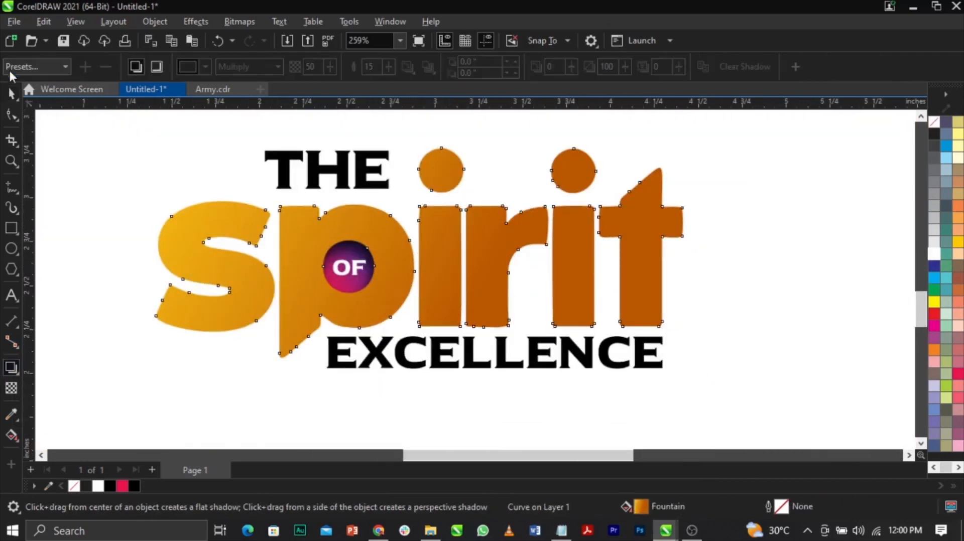
{"action": "left_click", "coordinate": [10, 71]}
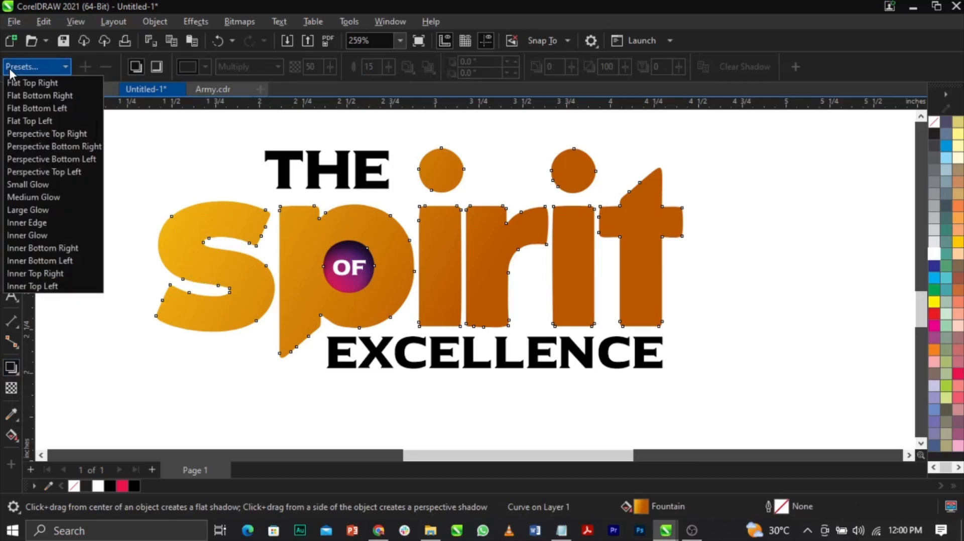
{"action": "left_click", "coordinate": [16, 134]}
{"action": "left_click_drag", "start_coordinate": [157, 252], "coordinate": [683, 255]}
{"action": "key", "text": "space"}
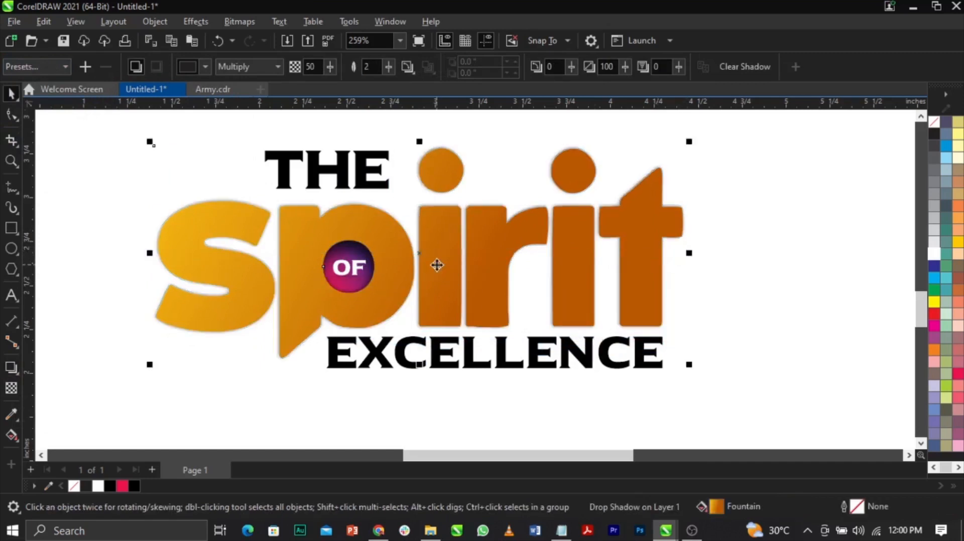
Step: Break the new drop shadow apart from the lettering and move it about 0.04 inch straight down
{"action": "scroll", "coordinate": [683, 253], "scroll_direction": "up", "scroll_amount": 3}
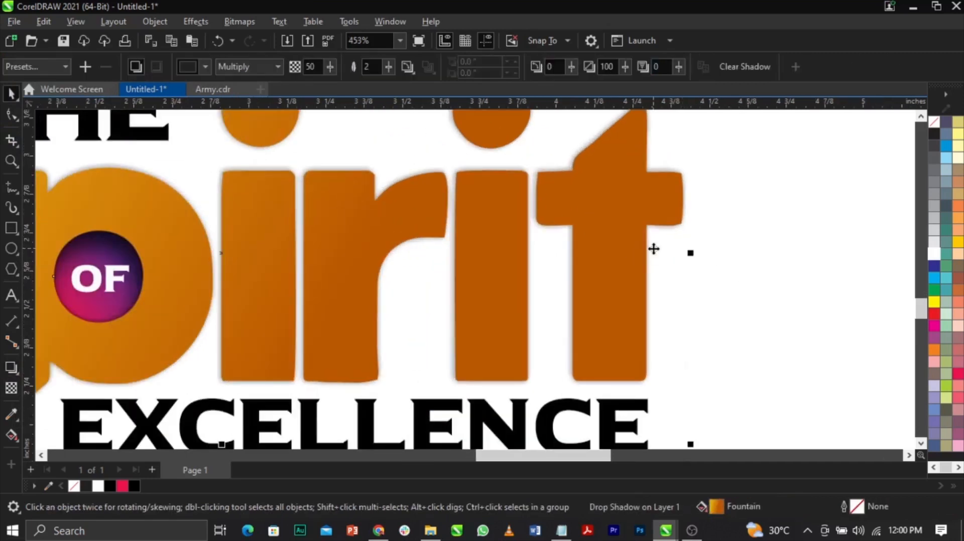
{"action": "right_click", "coordinate": [654, 249]}
{"action": "left_click", "coordinate": [679, 261]}
{"action": "left_click_drag", "start_coordinate": [657, 267], "coordinate": [659, 282]}
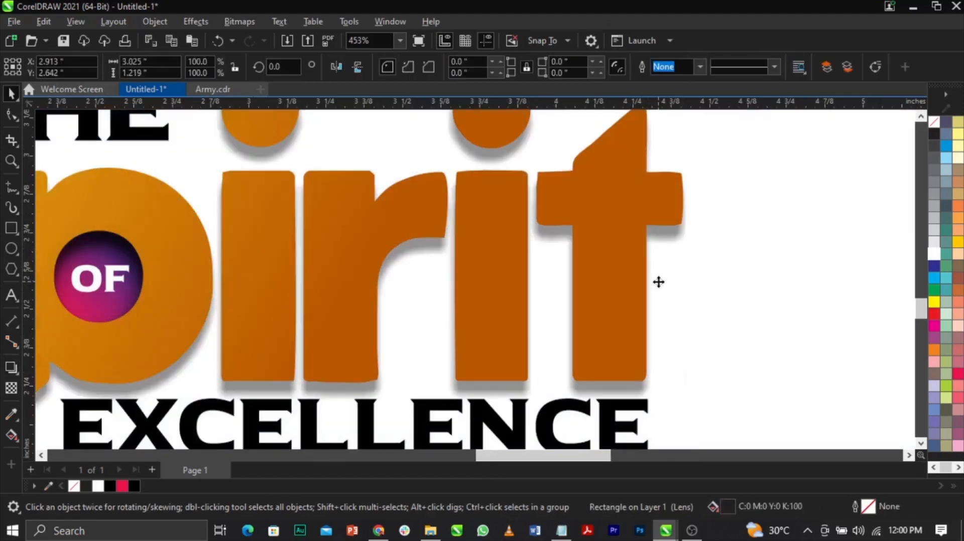
Step: Enlarge the complete Spirit of Excellence title artwork to about 3.29 inches wide
{"action": "scroll", "coordinate": [660, 282], "scroll_direction": "down", "scroll_amount": 3}
{"action": "scroll", "coordinate": [366, 301], "scroll_direction": "down", "scroll_amount": 2}
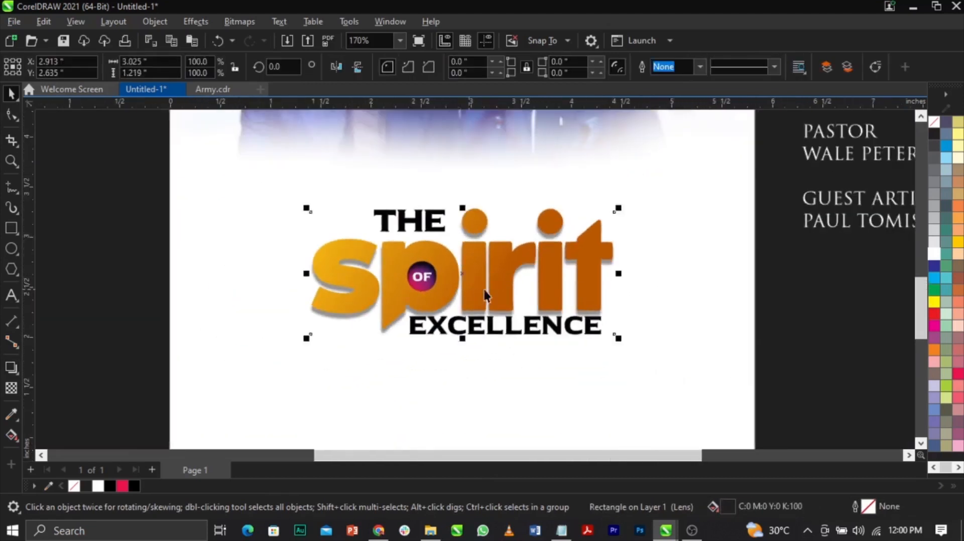
{"action": "key", "text": "Escape"}
{"action": "scroll", "coordinate": [495, 260], "scroll_direction": "down", "scroll_amount": 2}
{"action": "key", "text": "z"}
{"action": "left_click_drag", "start_coordinate": [150, 153], "coordinate": [849, 383]}
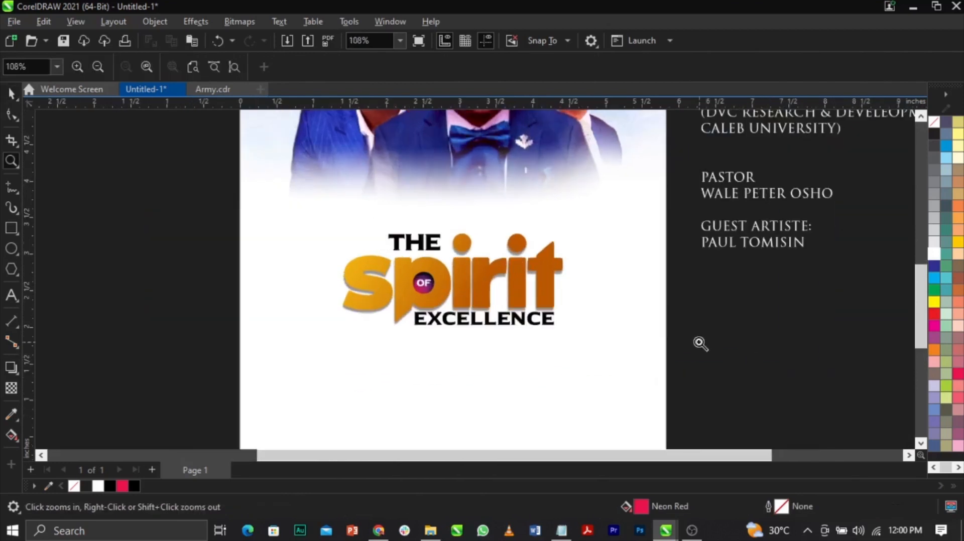
{"action": "key", "text": "space"}
{"action": "left_click_drag", "start_coordinate": [341, 406], "coordinate": [240, 422]}
{"action": "scroll", "coordinate": [605, 342], "scroll_direction": "up", "scroll_amount": 3}
{"action": "left_click_drag", "start_coordinate": [543, 321], "coordinate": [561, 330]}
{"action": "scroll", "coordinate": [560, 333], "scroll_direction": "down", "scroll_amount": 4}
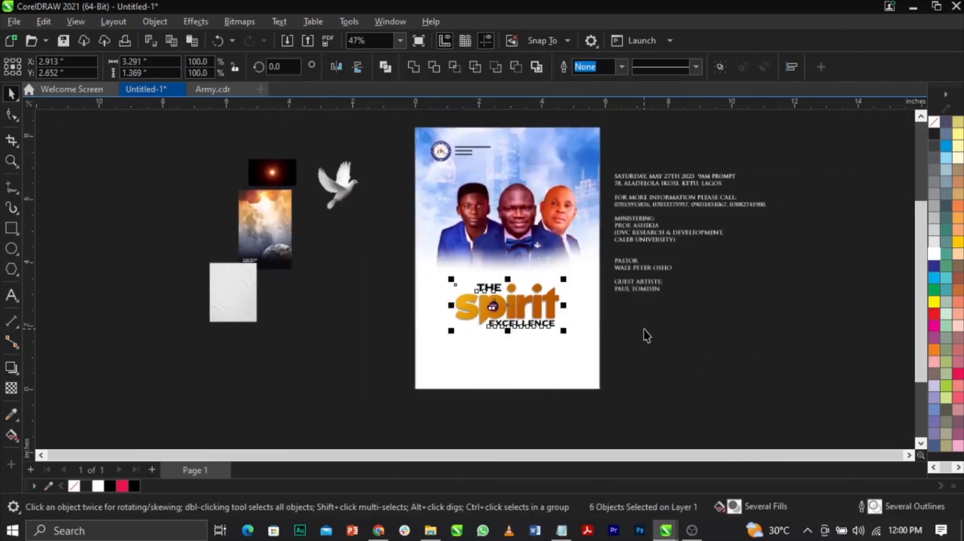
{"action": "left_click", "coordinate": [644, 333]}
Step: Place the dove image between the two i dots of "spirit" and scale it to about 1.2 inches wide
{"action": "scroll", "coordinate": [421, 195], "scroll_direction": "up", "scroll_amount": 2}
{"action": "left_click_drag", "start_coordinate": [301, 186], "coordinate": [584, 328]}
{"action": "scroll", "coordinate": [588, 324], "scroll_direction": "up", "scroll_amount": 4}
{"action": "left_click_drag", "start_coordinate": [653, 248], "coordinate": [649, 265]}
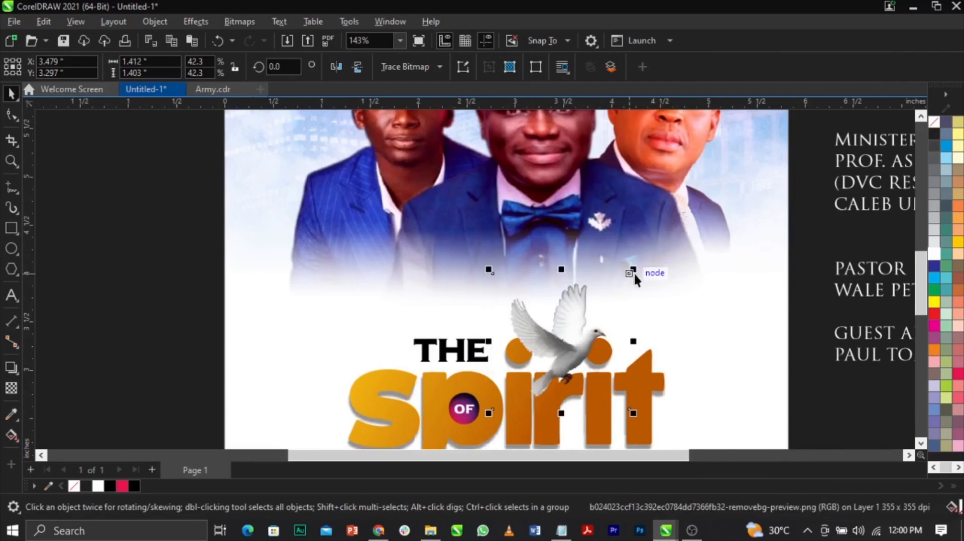
{"action": "left_click_drag", "start_coordinate": [634, 272], "coordinate": [560, 308]}
{"action": "scroll", "coordinate": [603, 311], "scroll_direction": "up", "scroll_amount": 4}
{"action": "left_click_drag", "start_coordinate": [667, 415], "coordinate": [656, 394]}
{"action": "left_click_drag", "start_coordinate": [571, 291], "coordinate": [570, 313]}
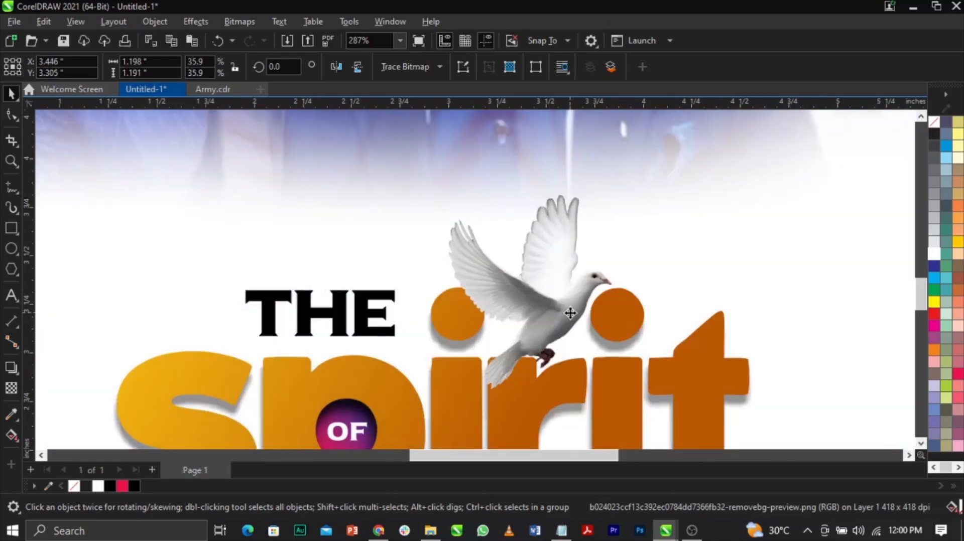
{"action": "scroll", "coordinate": [567, 312], "scroll_direction": "down", "scroll_amount": 4}
{"action": "left_click", "coordinate": [839, 351]}
Step: Draw a circle about 0.95 inch across, fill it white and move it off the page below the guest artiste text
{"action": "key", "text": "z"}
{"action": "mouse_move", "coordinate": [226, 204]}
{"action": "left_mouse_down"}
{"action": "mouse_move", "coordinate": [324, 428]}
{"action": "mouse_move", "coordinate": [758, 419]}
{"action": "left_mouse_up"}
{"action": "left_click", "coordinate": [607, 271]}
{"action": "key", "text": "space"}
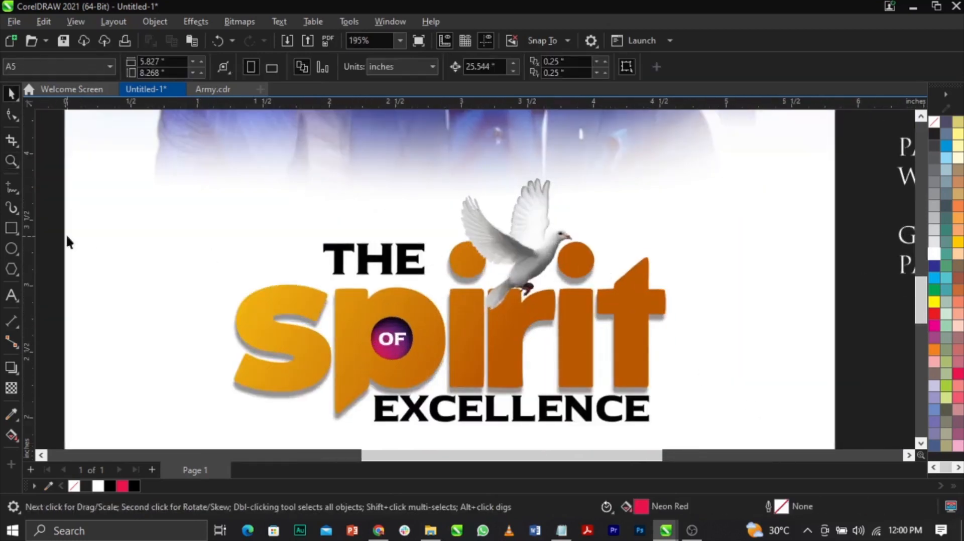
{"action": "left_click", "coordinate": [12, 251]}
{"action": "left_click_drag", "start_coordinate": [102, 218], "coordinate": [176, 347]}
{"action": "key", "text": "space"}
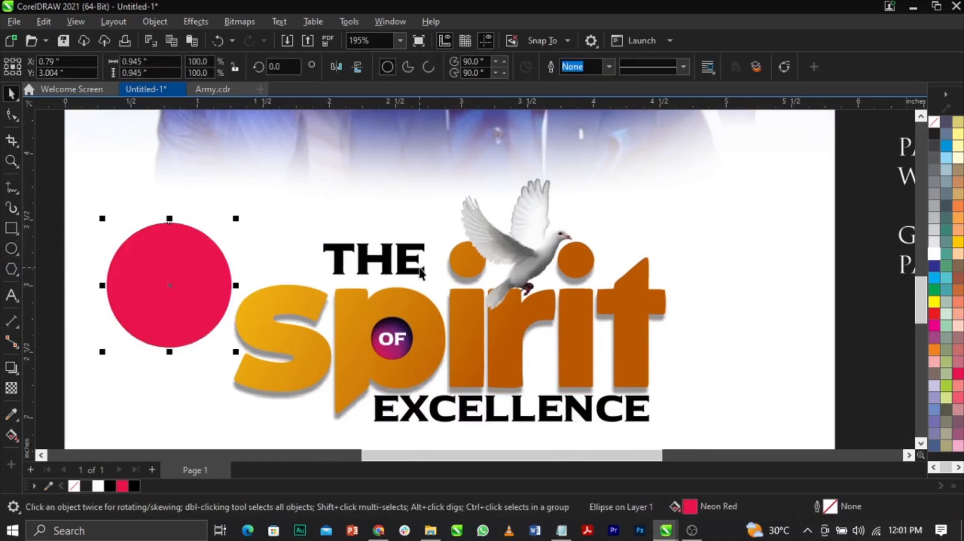
{"action": "left_click", "coordinate": [935, 255]}
{"action": "scroll", "coordinate": [198, 279], "scroll_direction": "down", "scroll_amount": 3}
{"action": "left_click_drag", "start_coordinate": [198, 279], "coordinate": [712, 342]}
{"action": "scroll", "coordinate": [712, 342], "scroll_direction": "up", "scroll_amount": 5}
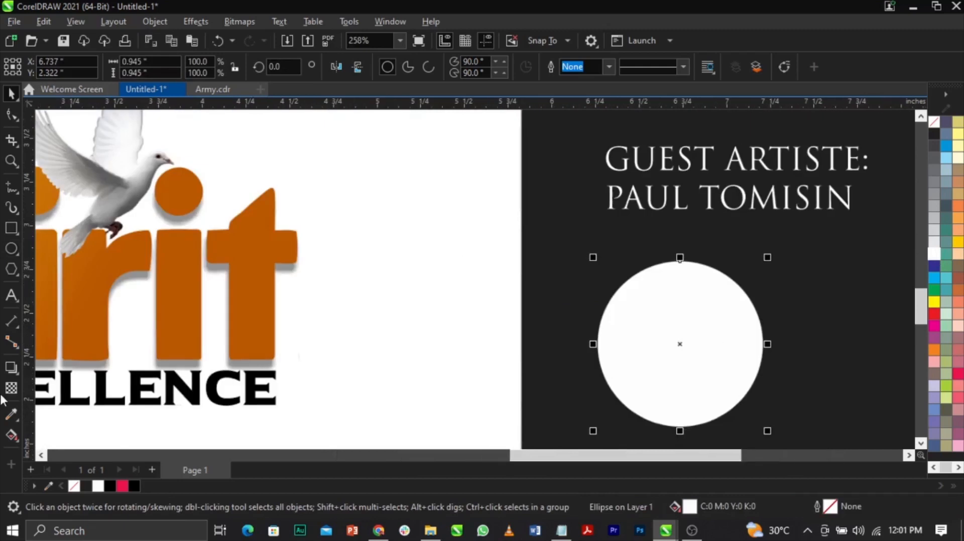
Step: Apply an elliptical fountain transparency to the white circle, opaque at its center and fading out at the edge
{"action": "left_click", "coordinate": [10, 393]}
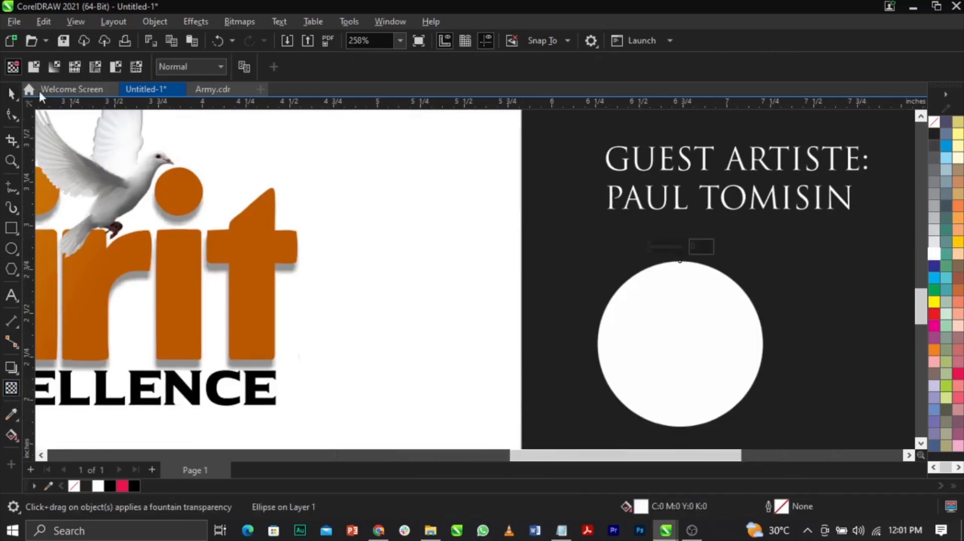
{"action": "left_click", "coordinate": [49, 71]}
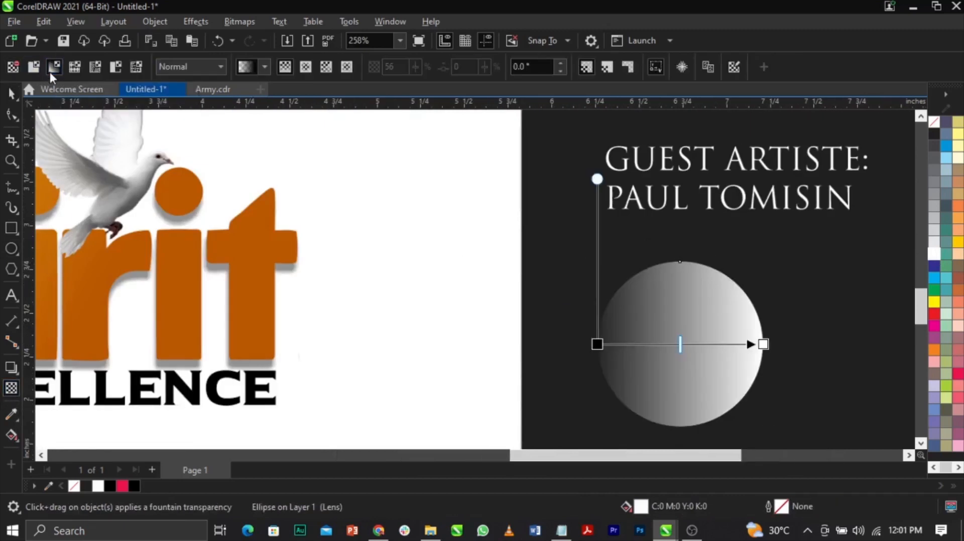
{"action": "left_click", "coordinate": [305, 67]}
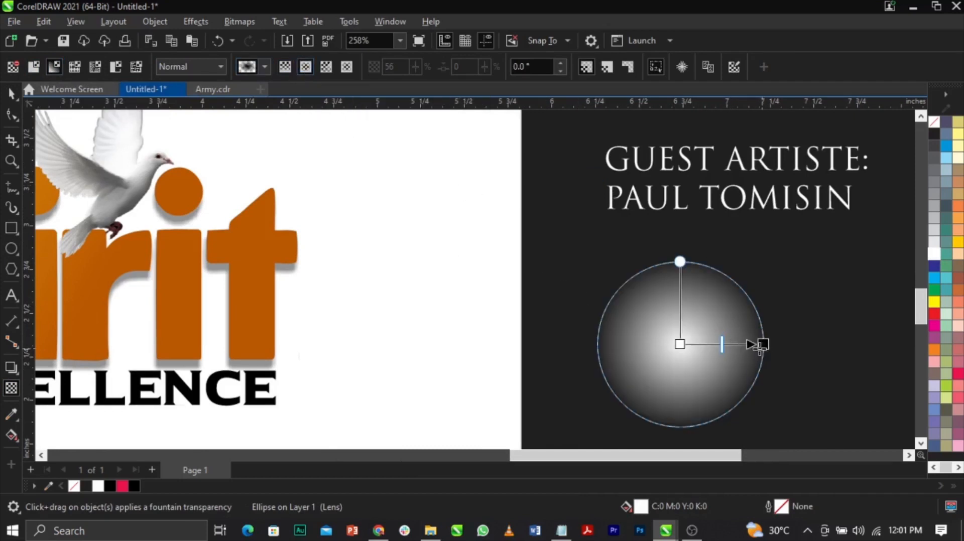
{"action": "key", "text": "space"}
Step: Place the soft white glow over the dove's wings and scale it down to about 0.81 inch
{"action": "scroll", "coordinate": [754, 347], "scroll_direction": "down", "scroll_amount": 2}
{"action": "left_click_drag", "start_coordinate": [718, 346], "coordinate": [443, 281]}
{"action": "scroll", "coordinate": [443, 281], "scroll_direction": "up", "scroll_amount": 4}
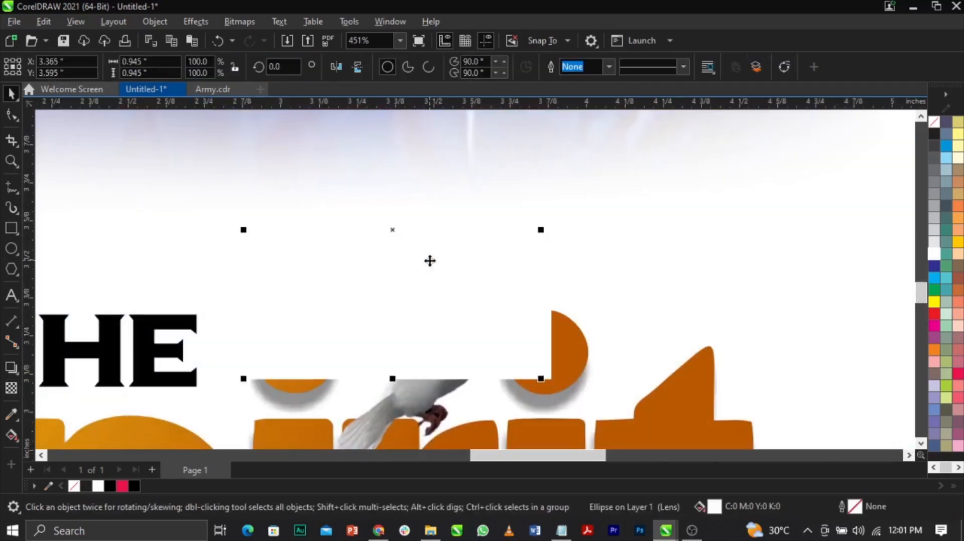
{"action": "left_click_drag", "start_coordinate": [541, 379], "coordinate": [520, 358]}
{"action": "left_click_drag", "start_coordinate": [392, 246], "coordinate": [427, 263]}
{"action": "scroll", "coordinate": [455, 227], "scroll_direction": "down", "scroll_amount": 2}
{"action": "scroll", "coordinate": [455, 227], "scroll_direction": "down", "scroll_amount": 1}
{"action": "scroll", "coordinate": [536, 226], "scroll_direction": "down", "scroll_amount": 2}
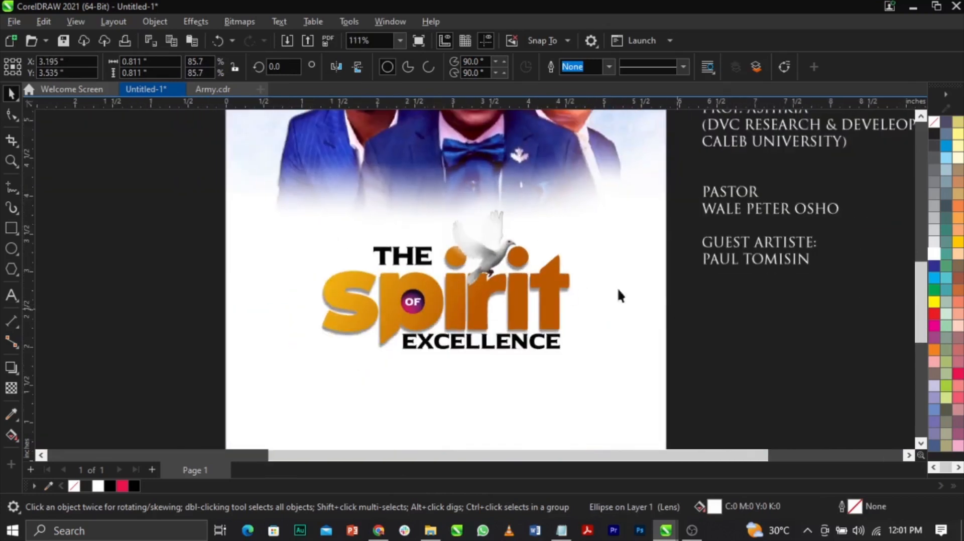
{"action": "left_click", "coordinate": [678, 315]}
Step: Bring the fiery cloud image to the title and PowerClip it inside the "spirit" lettering
{"action": "scroll", "coordinate": [420, 324], "scroll_direction": "down", "scroll_amount": 2}
{"action": "scroll", "coordinate": [518, 164], "scroll_direction": "up", "scroll_amount": 2}
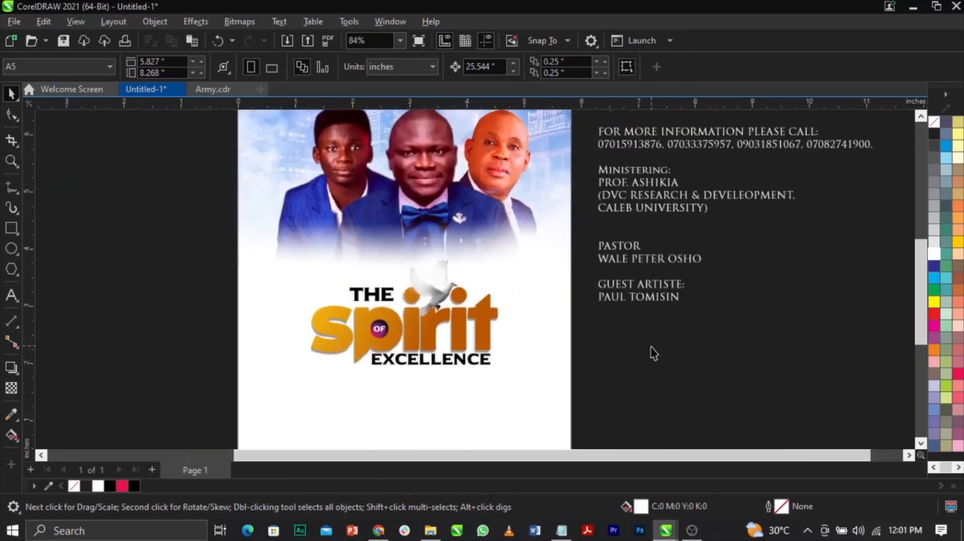
{"action": "scroll", "coordinate": [561, 223], "scroll_direction": "down", "scroll_amount": 2}
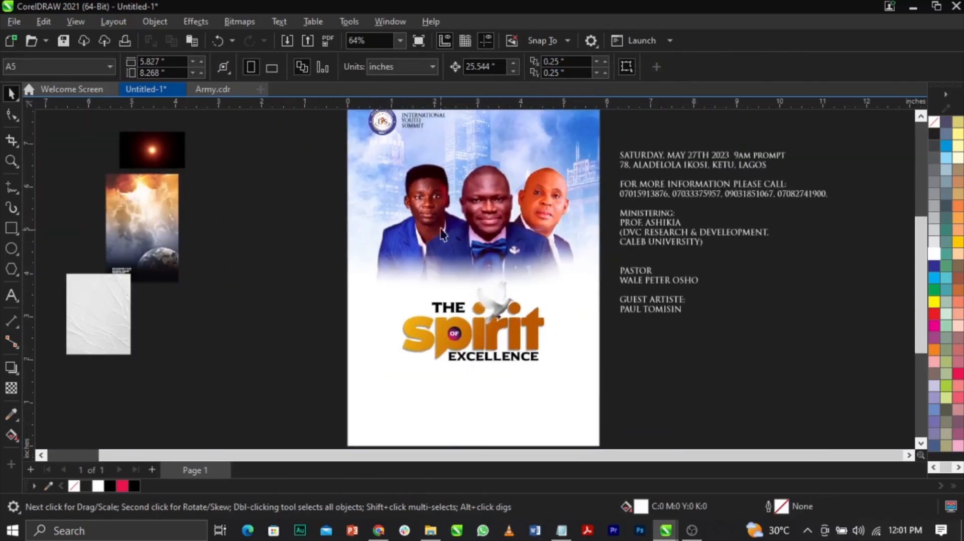
{"action": "left_click_drag", "start_coordinate": [156, 208], "coordinate": [407, 346]}
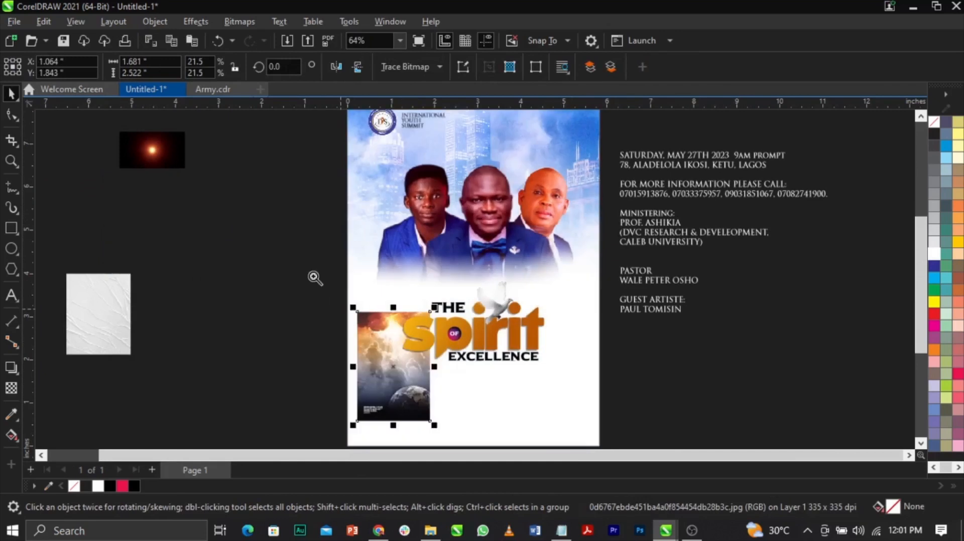
{"action": "key", "text": "z"}
{"action": "left_click_drag", "start_coordinate": [309, 269], "coordinate": [623, 410]}
{"action": "key", "text": "space"}
{"action": "right_click", "coordinate": [291, 313]}
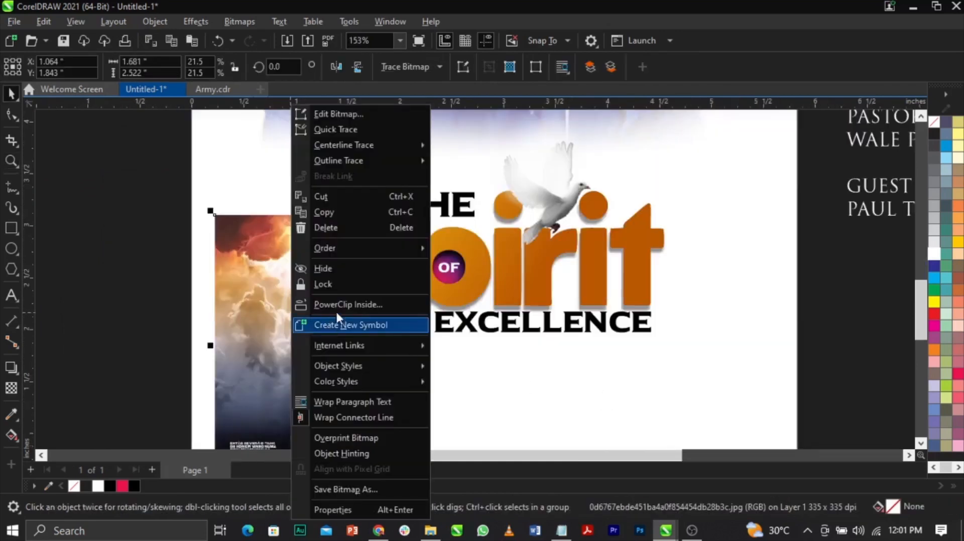
{"action": "left_click", "coordinate": [344, 302]}
{"action": "left_click", "coordinate": [592, 299]}
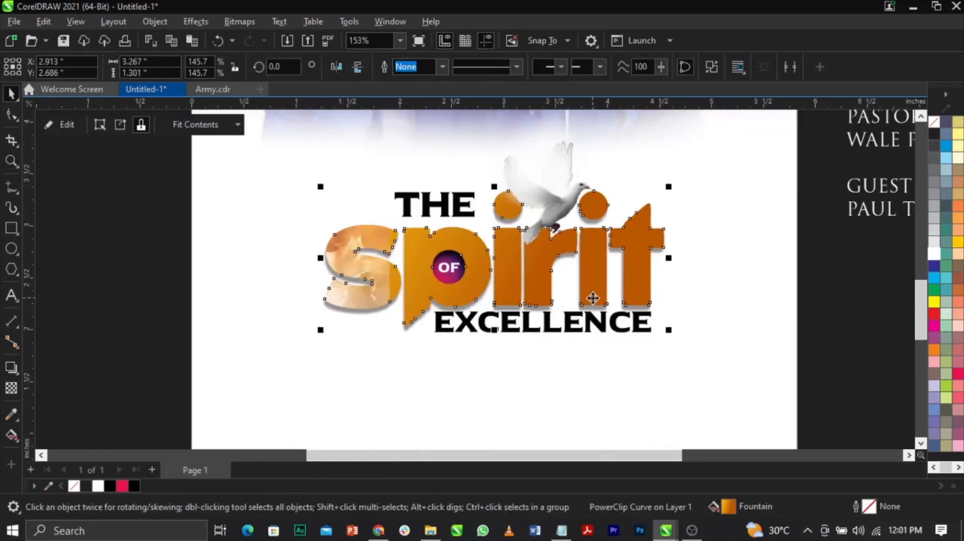
Step: Edit the lettering's PowerClip contents, enlarging the cloud image to about 3.47 inches wide and positioning it to cover the whole word
{"action": "right_click", "coordinate": [549, 282]}
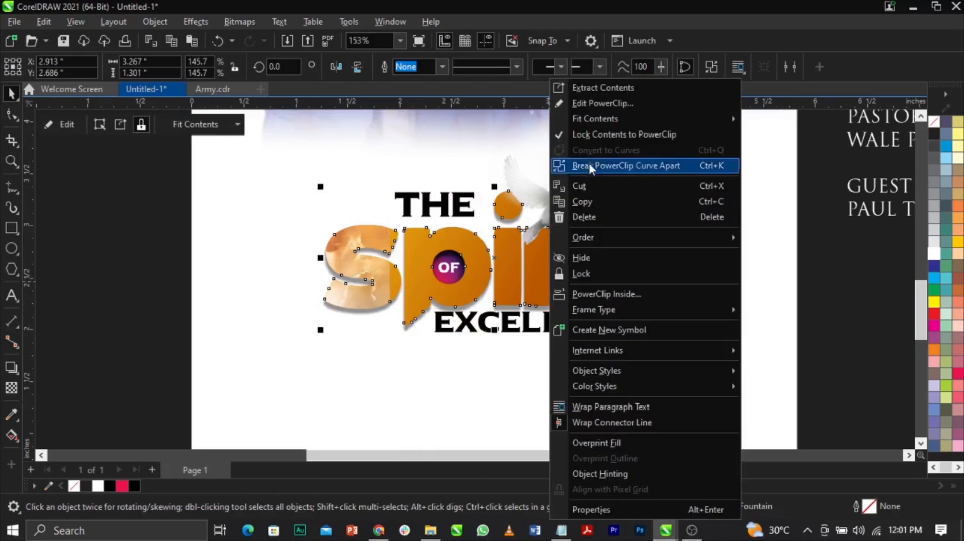
{"action": "left_click", "coordinate": [595, 103]}
{"action": "left_click_drag", "start_coordinate": [367, 307], "coordinate": [535, 344]}
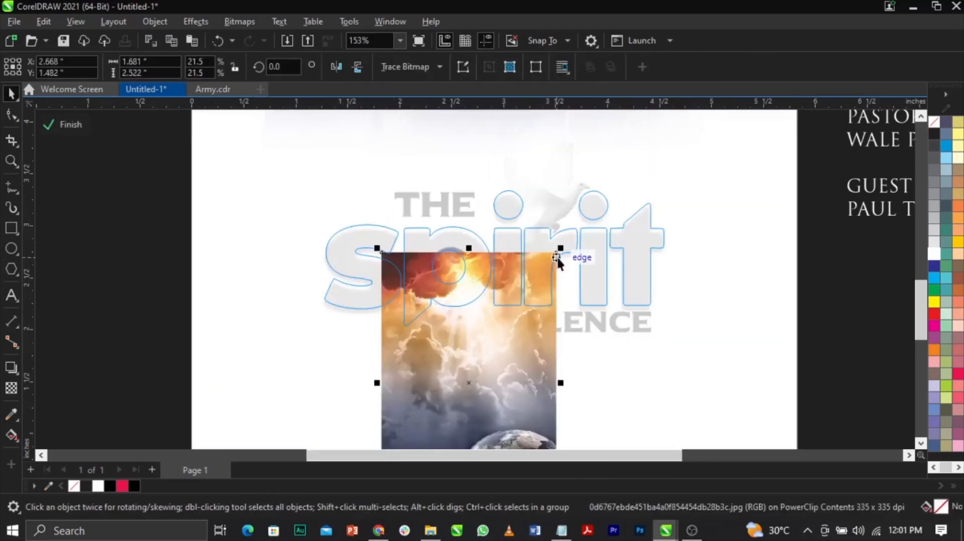
{"action": "left_click_drag", "start_coordinate": [561, 249], "coordinate": [688, 172]}
{"action": "left_click_drag", "start_coordinate": [572, 293], "coordinate": [611, 344]}
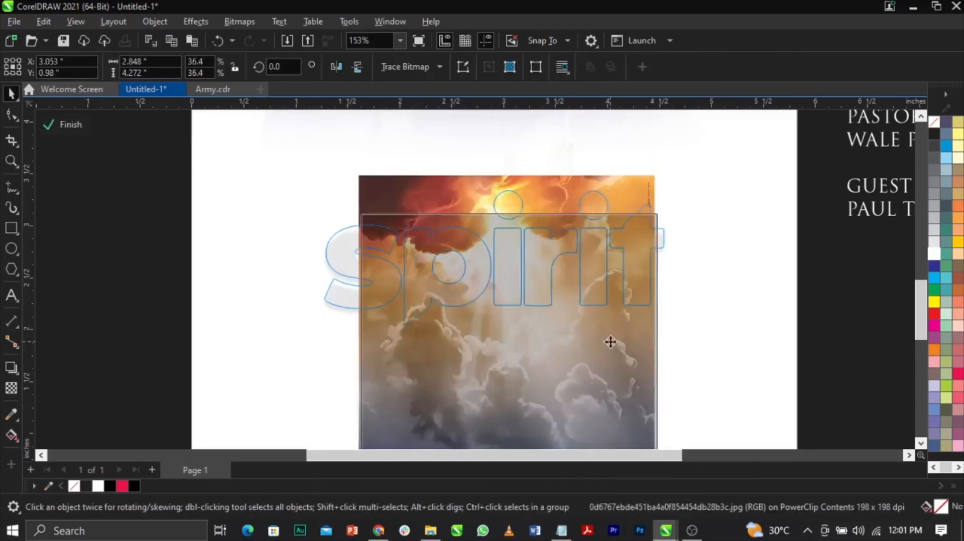
{"action": "left_click_drag", "start_coordinate": [663, 209], "coordinate": [719, 160]}
{"action": "left_click_drag", "start_coordinate": [618, 254], "coordinate": [595, 265]}
Step: Set the clipped cloud image's merge mode to Overlay and finish editing the PowerClip
{"action": "left_click", "coordinate": [9, 389]}
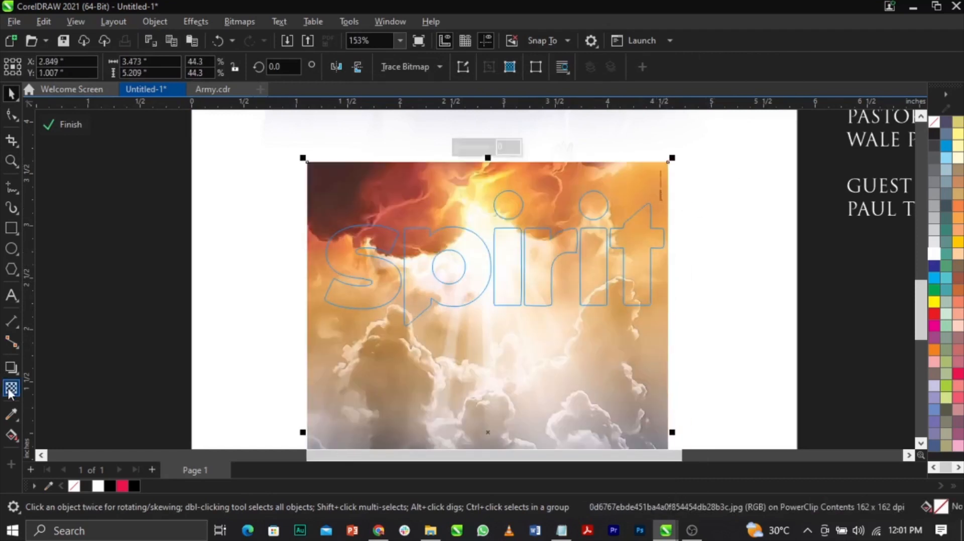
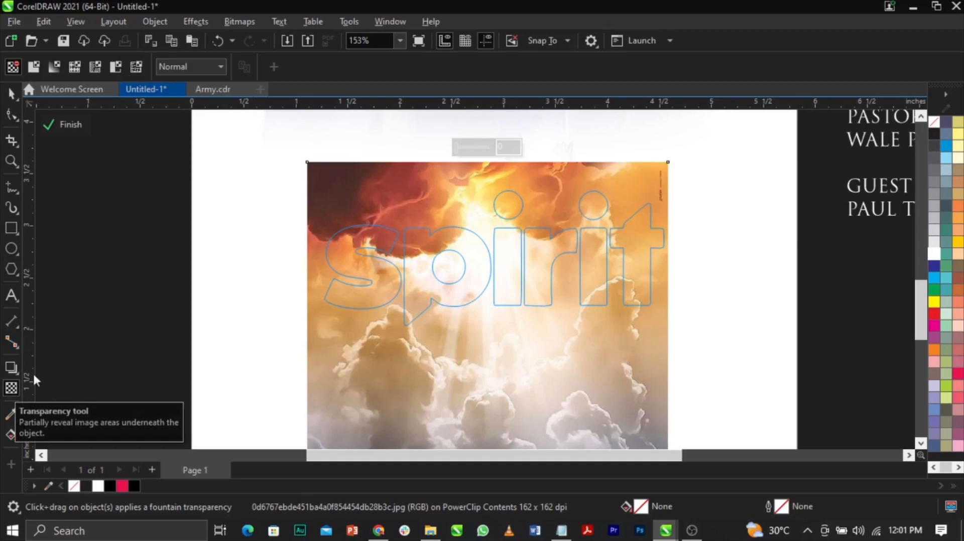
{"action": "left_click", "coordinate": [194, 63]}
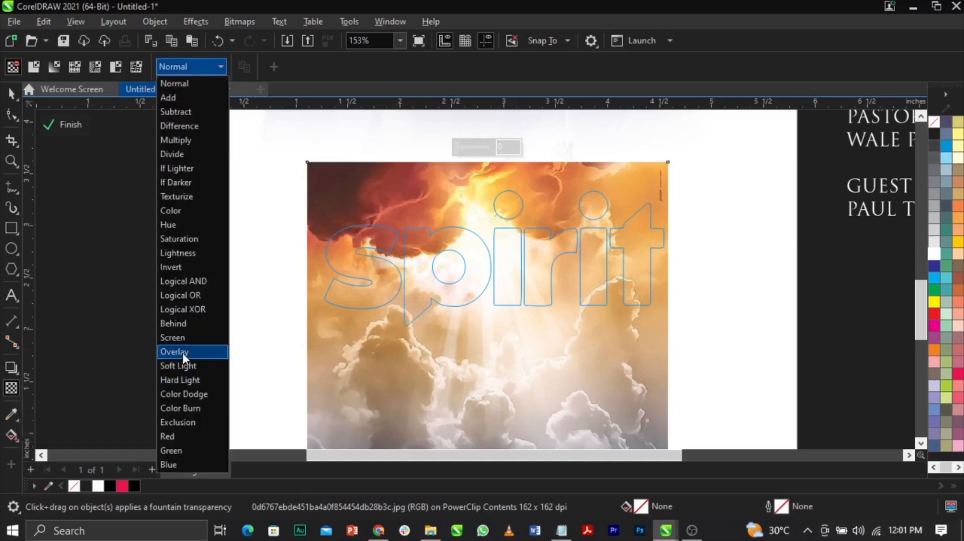
{"action": "left_click", "coordinate": [182, 351]}
{"action": "left_click", "coordinate": [57, 120]}
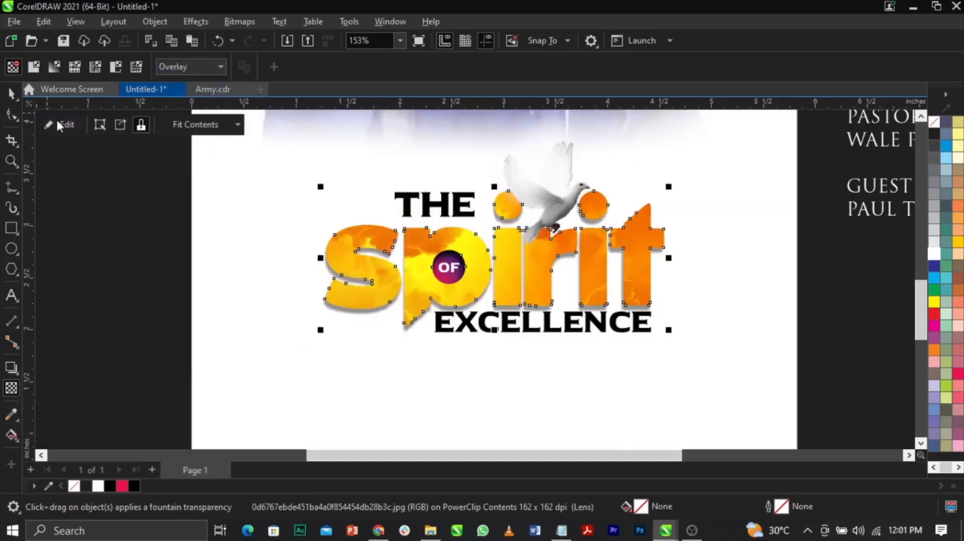
{"action": "left_click", "coordinate": [733, 282]}
Step: Reopen the "spirit" PowerClip contents and give the cloud image a uniform transparency of 72
{"action": "left_click", "coordinate": [642, 273]}
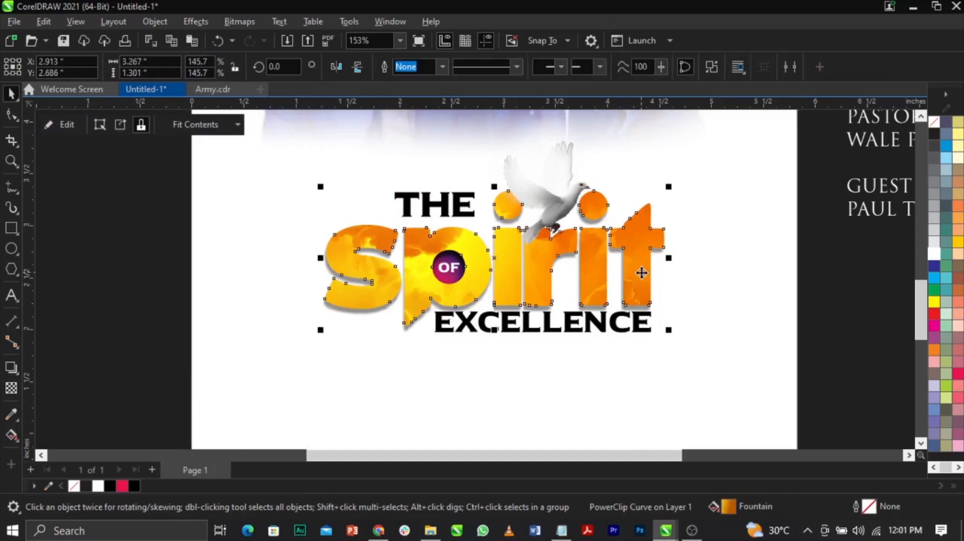
{"action": "double_click", "coordinate": [642, 272]}
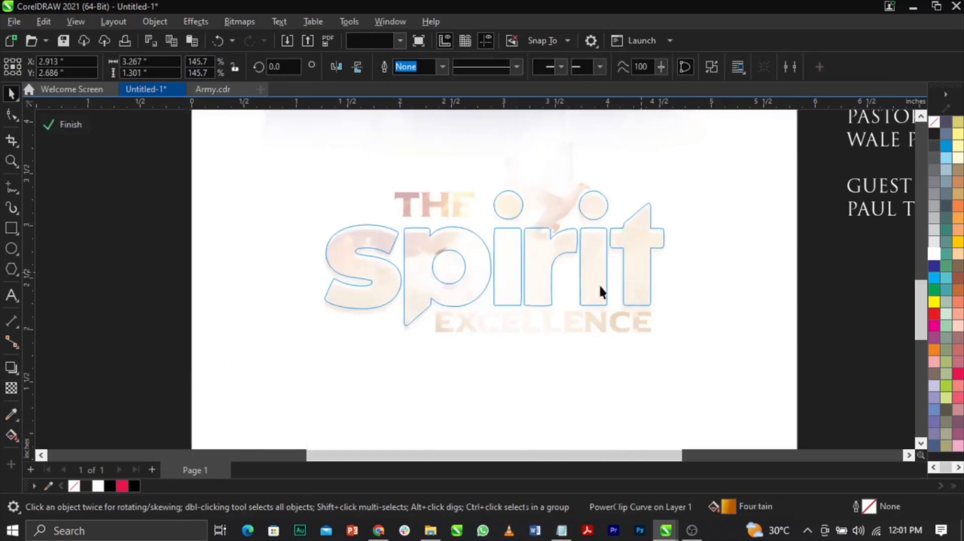
{"action": "left_click", "coordinate": [12, 394]}
{"action": "left_click", "coordinate": [474, 150]}
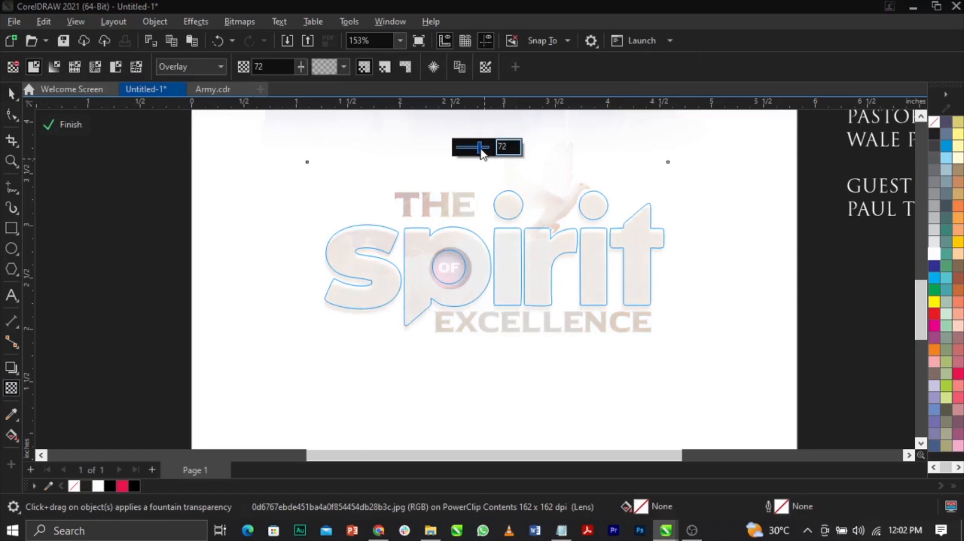
{"action": "left_click", "coordinate": [65, 124]}
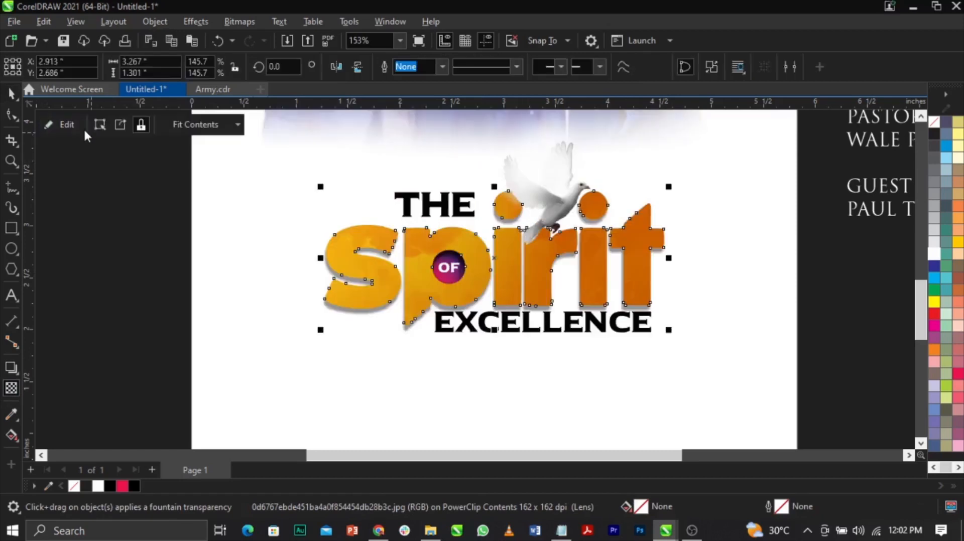
{"action": "key", "text": "space"}
Step: Enlarge the crumpled white paper texture beside the page to about 7.04 by 8.80 inches
{"action": "scroll", "coordinate": [475, 285], "scroll_direction": "up", "scroll_amount": 2}
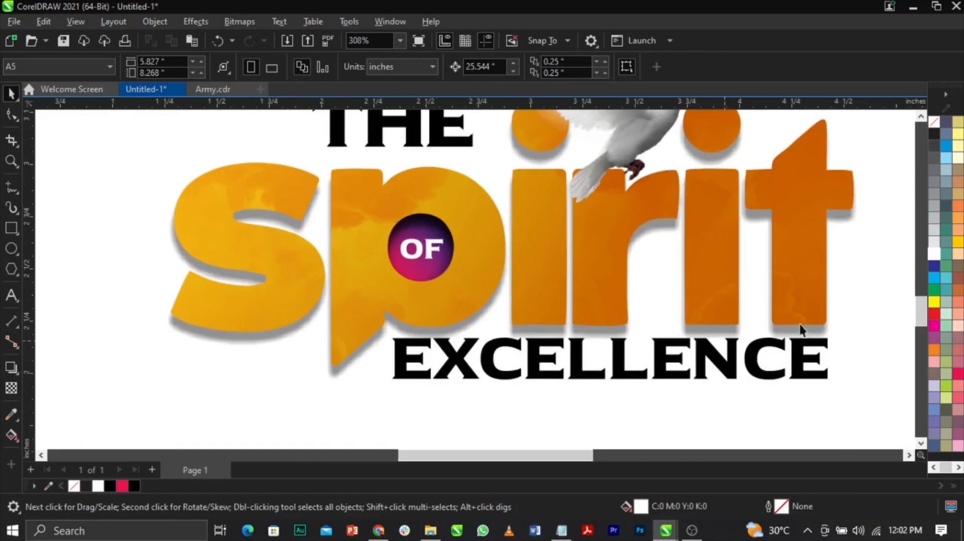
{"action": "scroll", "coordinate": [563, 297], "scroll_direction": "down", "scroll_amount": 6}
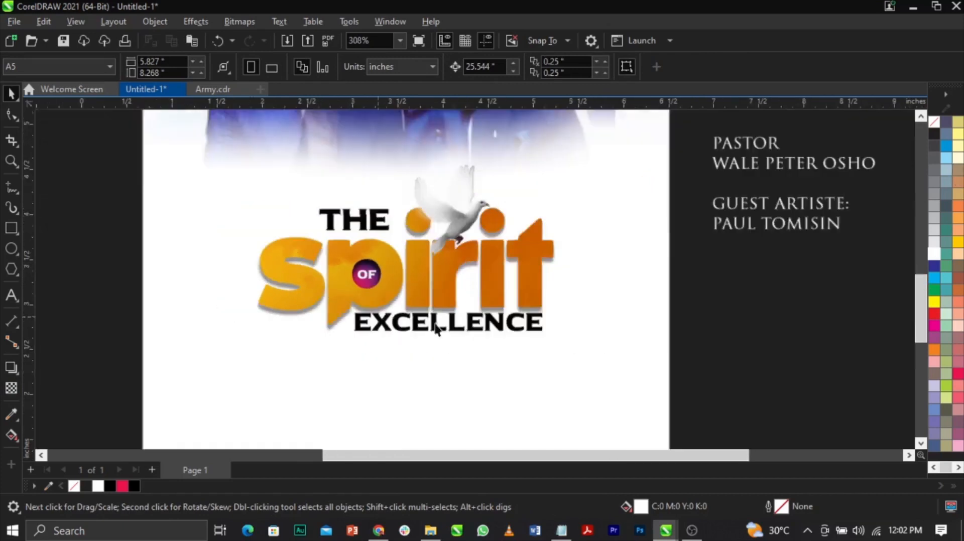
{"action": "key", "text": "z"}
{"action": "left_click_drag", "start_coordinate": [186, 149], "coordinate": [725, 409]}
{"action": "key", "text": "space"}
{"action": "left_click", "coordinate": [175, 304]}
{"action": "left_click_drag", "start_coordinate": [199, 331], "coordinate": [370, 447]}
{"action": "scroll", "coordinate": [194, 338], "scroll_direction": "up", "scroll_amount": 1}
{"action": "scroll", "coordinate": [122, 273], "scroll_direction": "left", "scroll_amount": 3}
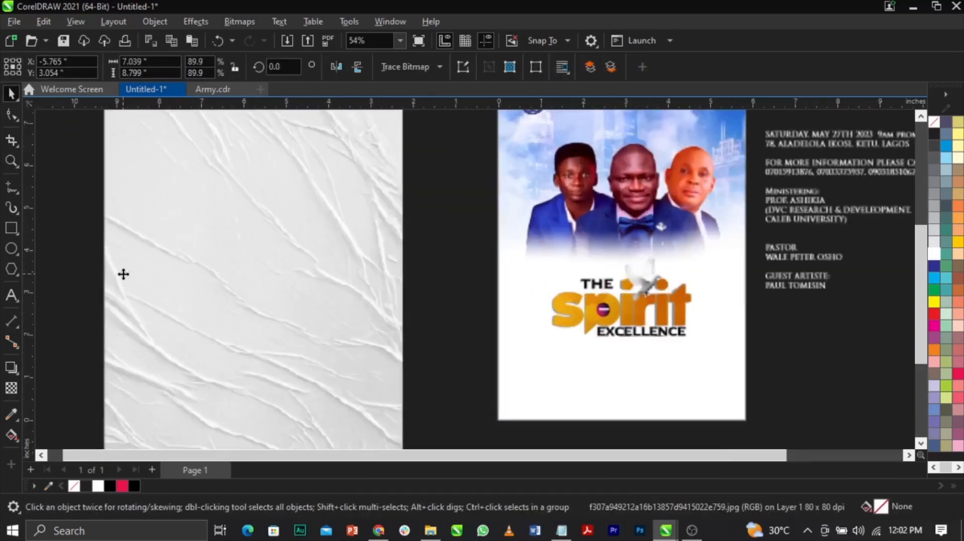
{"action": "scroll", "coordinate": [179, 274], "scroll_direction": "down", "scroll_amount": 2}
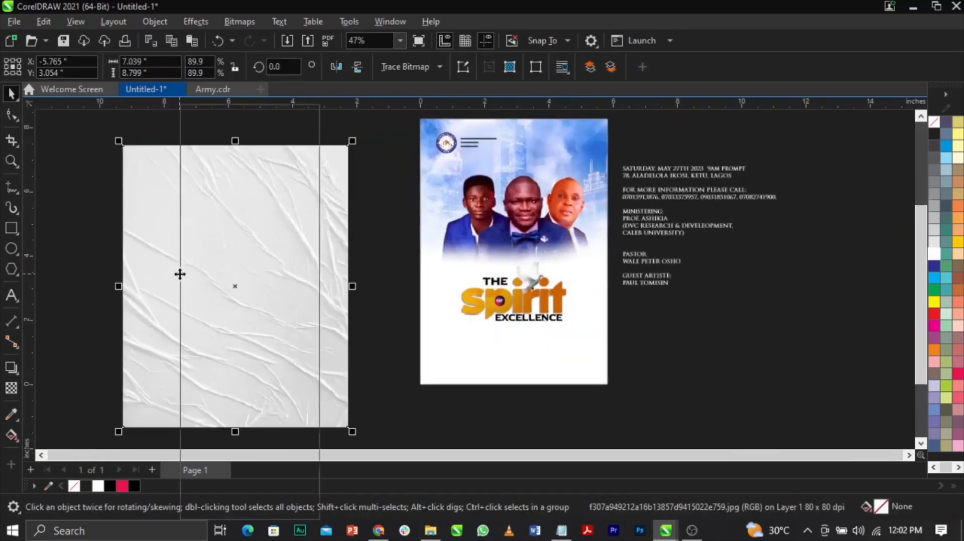
Step: PowerClip the crumpled paper texture inside the flyer's background rectangle
{"action": "right_click", "coordinate": [179, 274]}
{"action": "left_click", "coordinate": [218, 305]}
{"action": "left_click", "coordinate": [492, 372]}
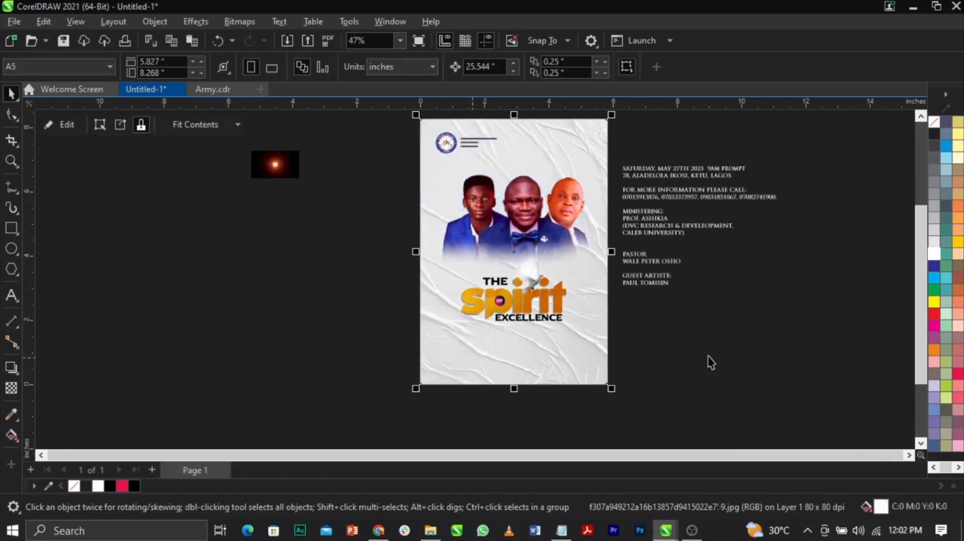
Step: Open the flyer background's PowerClip contents and apply a vertical fountain transparency to the paper texture, fading it out toward its upper part
{"action": "scroll", "coordinate": [711, 363], "scroll_direction": "up", "scroll_amount": 1}
{"action": "double_click", "coordinate": [553, 381]}
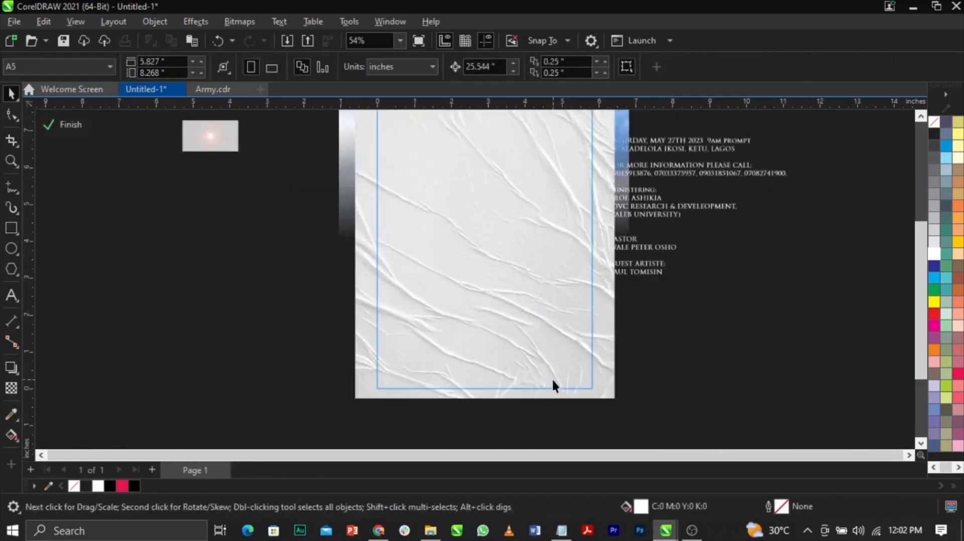
{"action": "scroll", "coordinate": [533, 381], "scroll_direction": "down", "scroll_amount": 2}
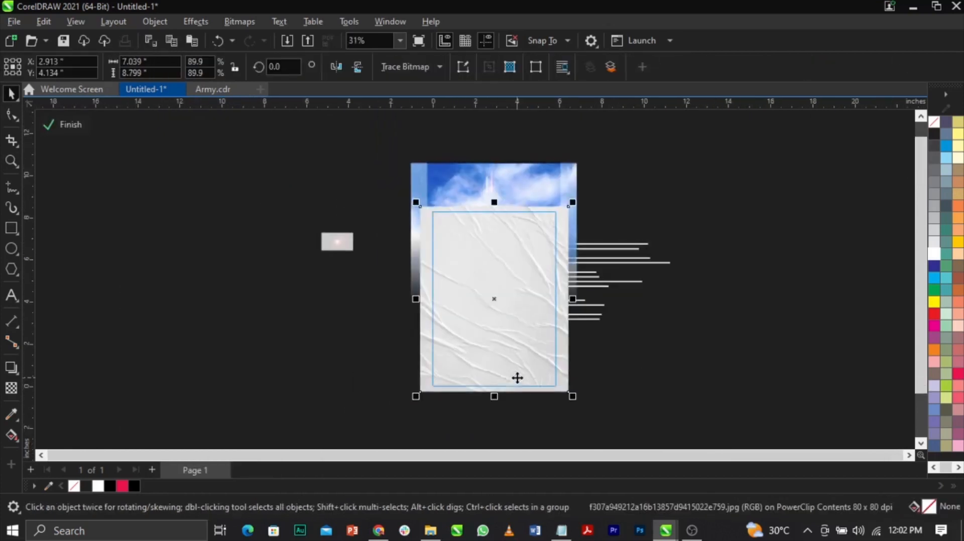
{"action": "left_click", "coordinate": [11, 388]}
{"action": "left_click_drag", "start_coordinate": [505, 354], "coordinate": [508, 273]}
{"action": "left_click_drag", "start_coordinate": [508, 356], "coordinate": [508, 372]}
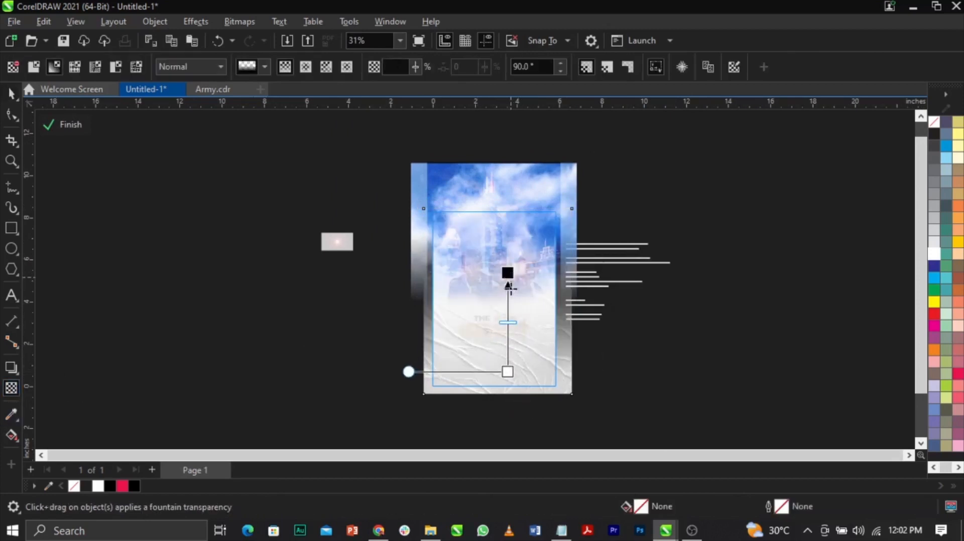
Step: Shorten and lower the paper texture's transparency gradient so the texture starts around the title, and finish editing the PowerClip
{"action": "left_click_drag", "start_coordinate": [508, 273], "coordinate": [508, 330]}
{"action": "left_click_drag", "start_coordinate": [508, 372], "coordinate": [508, 386]}
{"action": "mouse_move", "coordinate": [506, 333]}
{"action": "left_mouse_down"}
{"action": "mouse_move", "coordinate": [508, 310]}
{"action": "mouse_move", "coordinate": [508, 322]}
{"action": "left_mouse_up"}
{"action": "scroll", "coordinate": [517, 377], "scroll_direction": "up", "scroll_amount": 3}
{"action": "key", "text": "space"}
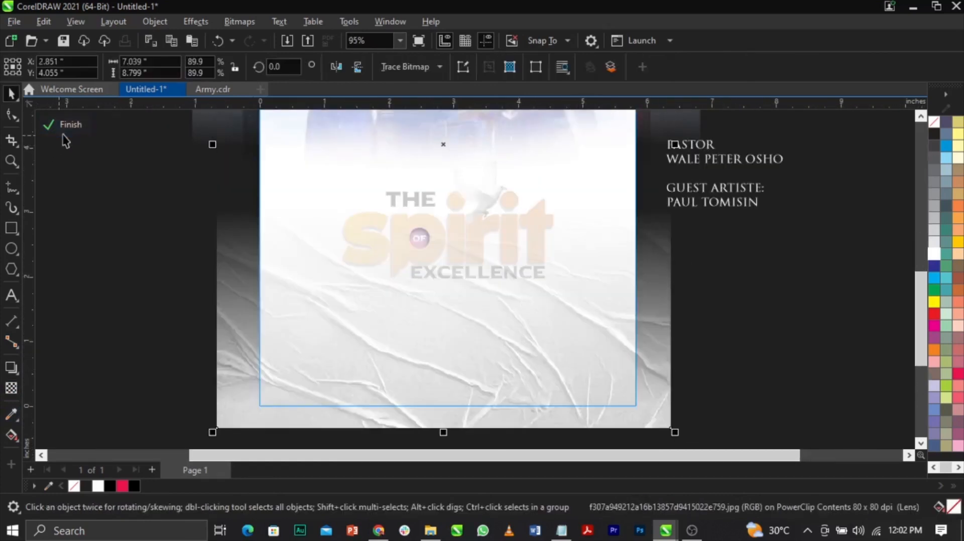
{"action": "left_click", "coordinate": [68, 125]}
Step: Cut the date, venue and contact lines from the details text beside the page and paste them as separate text below the title
{"action": "scroll", "coordinate": [414, 302], "scroll_direction": "down", "scroll_amount": 3}
{"action": "scroll", "coordinate": [504, 419], "scroll_direction": "up", "scroll_amount": 2}
{"action": "scroll", "coordinate": [507, 420], "scroll_direction": "down", "scroll_amount": 1}
{"action": "left_click_drag", "start_coordinate": [689, 183], "coordinate": [693, 239]}
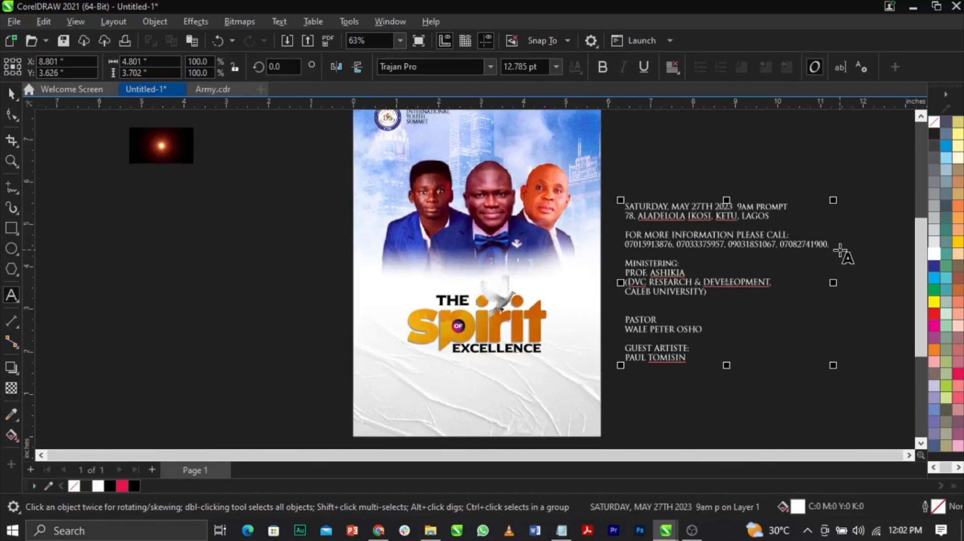
{"action": "left_click_drag", "start_coordinate": [830, 246], "coordinate": [614, 195]}
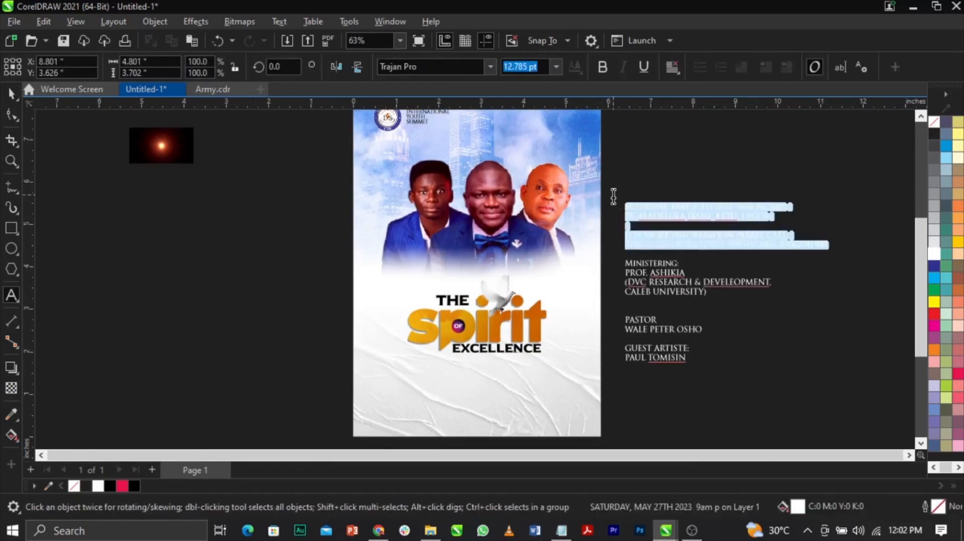
{"action": "key", "text": "ctrl+x"}
{"action": "left_click", "coordinate": [458, 395]}
{"action": "key", "text": "ctrl+v"}
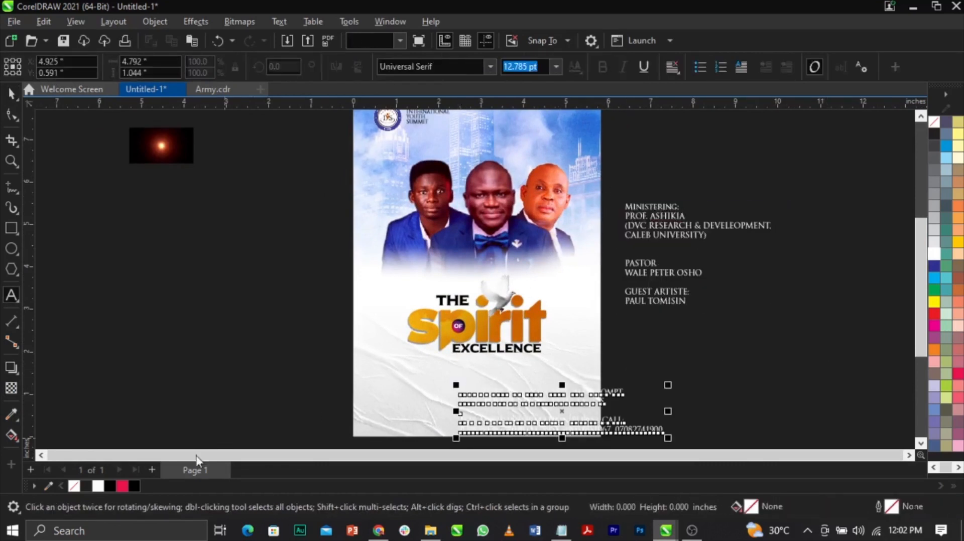
Step: Reposition the pasted event details block under the title and centre-align its lines
{"action": "key", "text": "z"}
{"action": "left_click_drag", "start_coordinate": [273, 365], "coordinate": [730, 446]}
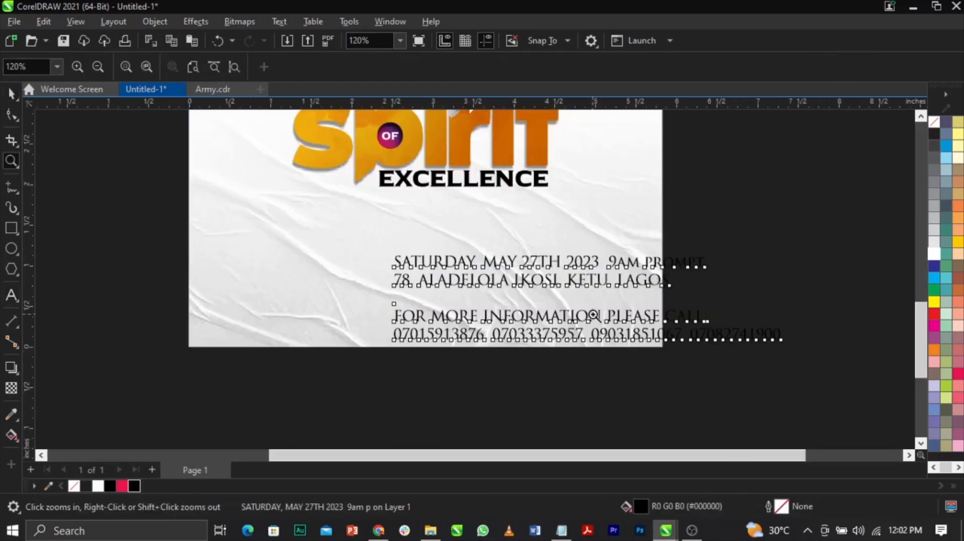
{"action": "key", "text": "space"}
{"action": "left_click_drag", "start_coordinate": [578, 279], "coordinate": [470, 253]}
{"action": "double_click", "coordinate": [469, 254]}
{"action": "key", "text": "ctrl+a"}
{"action": "key", "text": "ctrl+e"}
{"action": "key", "text": "ctrl+space"}
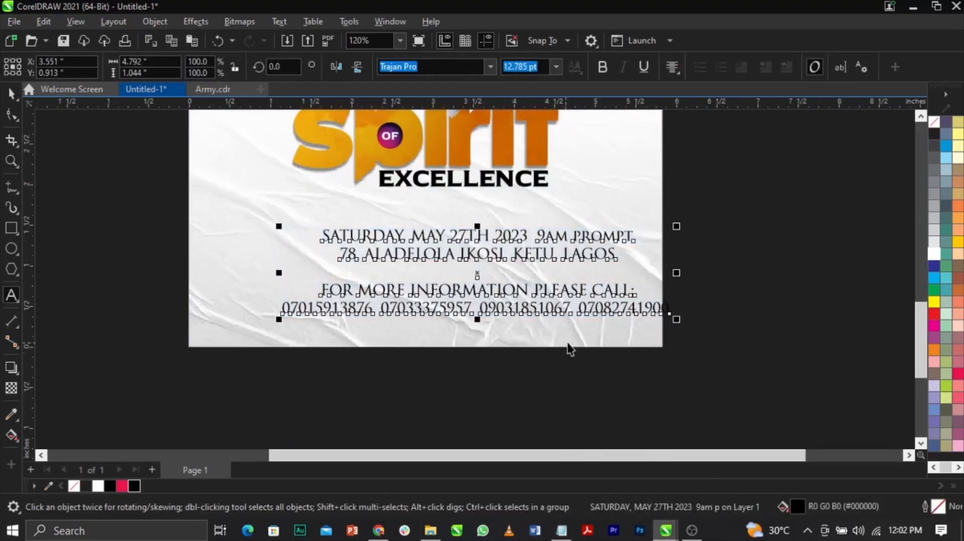
Step: Centre the event details block horizontally on the flyer and scale it down to about 4.42 by 0.96 inches
{"action": "left_click", "coordinate": [570, 337], "text": "shift"}
{"action": "key", "text": "c"}
{"action": "left_click", "coordinate": [749, 284]}
{"action": "left_click", "coordinate": [562, 312]}
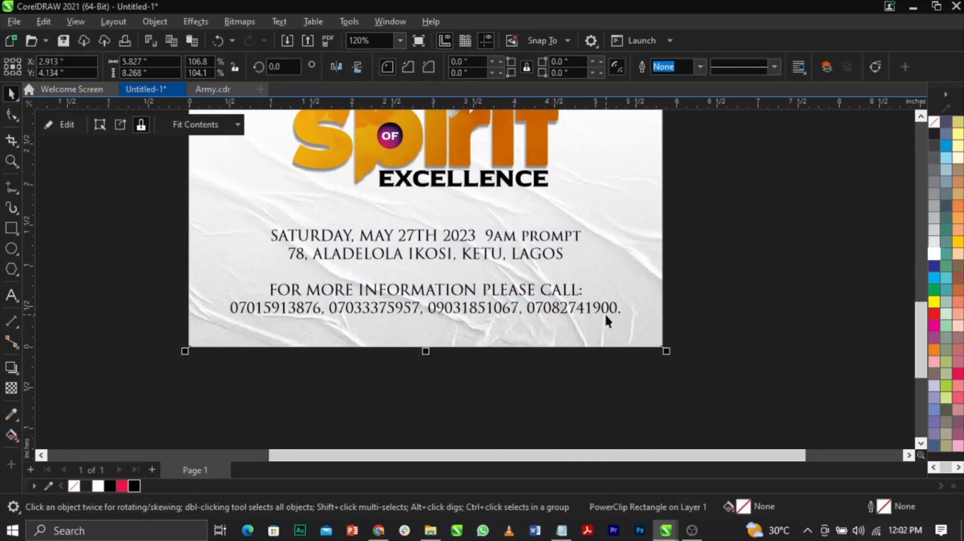
{"action": "left_click", "coordinate": [607, 322]}
{"action": "left_click_drag", "start_coordinate": [629, 327], "coordinate": [607, 327]}
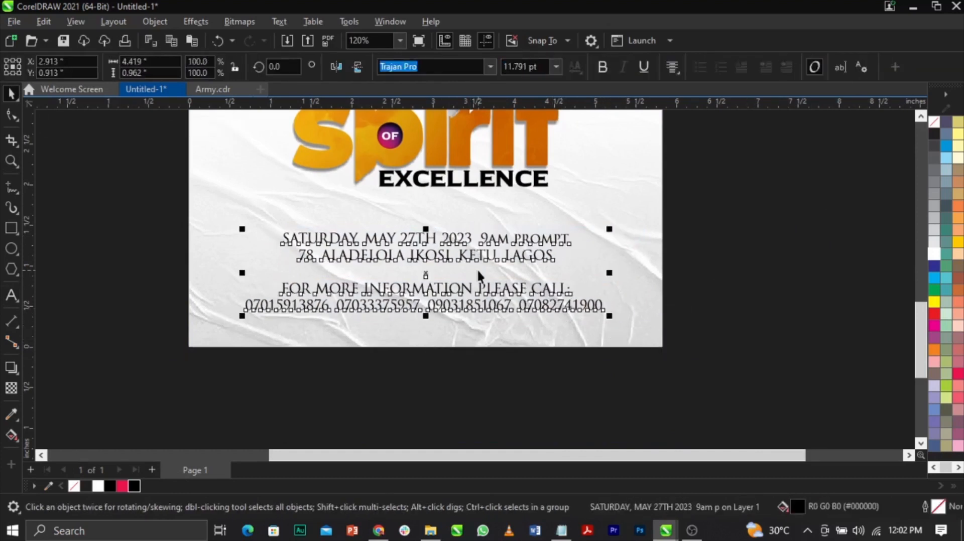
Step: Break the event details block into separate lines and set the date line in Tusker Grotesk 6500 Medium, copied from the Notepad font list
{"action": "key", "text": "ctrl+k"}
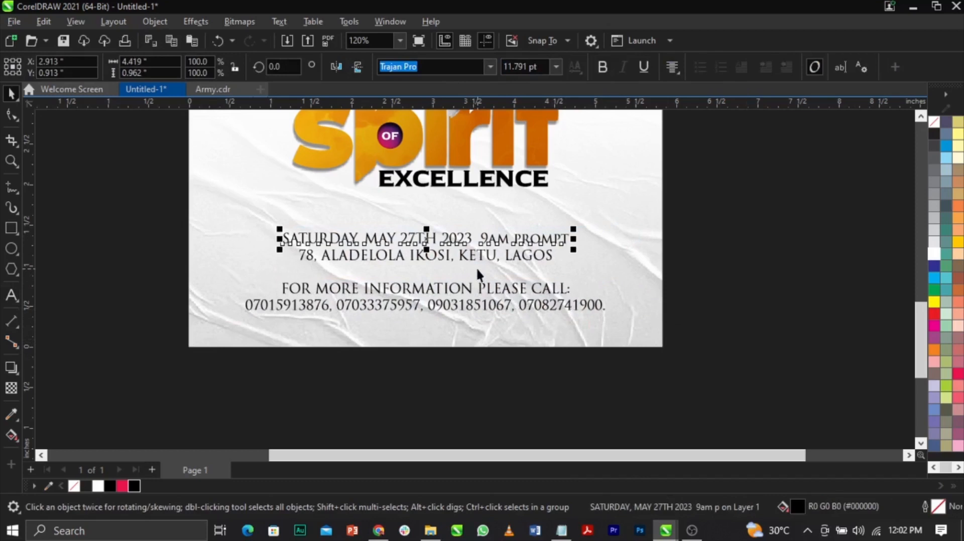
{"action": "left_click", "coordinate": [570, 525]}
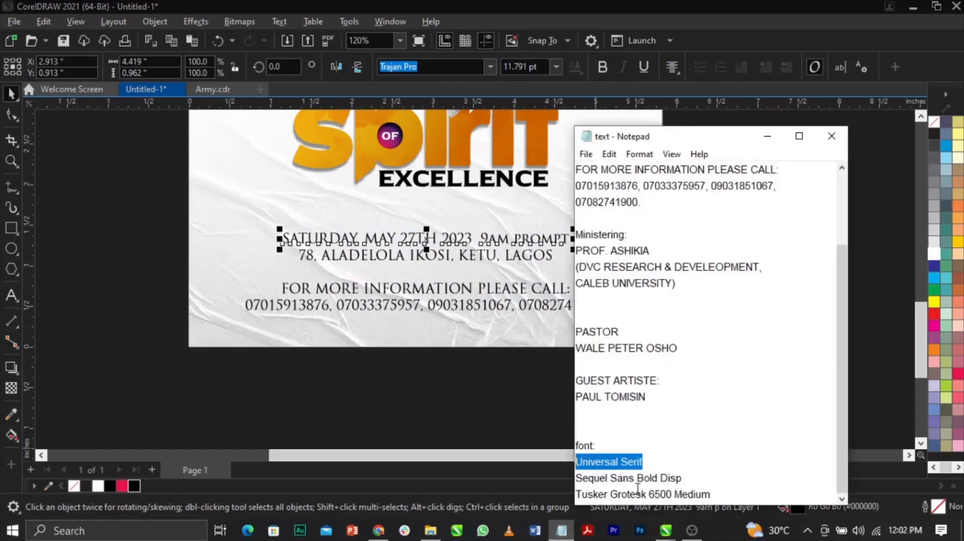
{"action": "left_click_drag", "start_coordinate": [735, 497], "coordinate": [575, 486]}
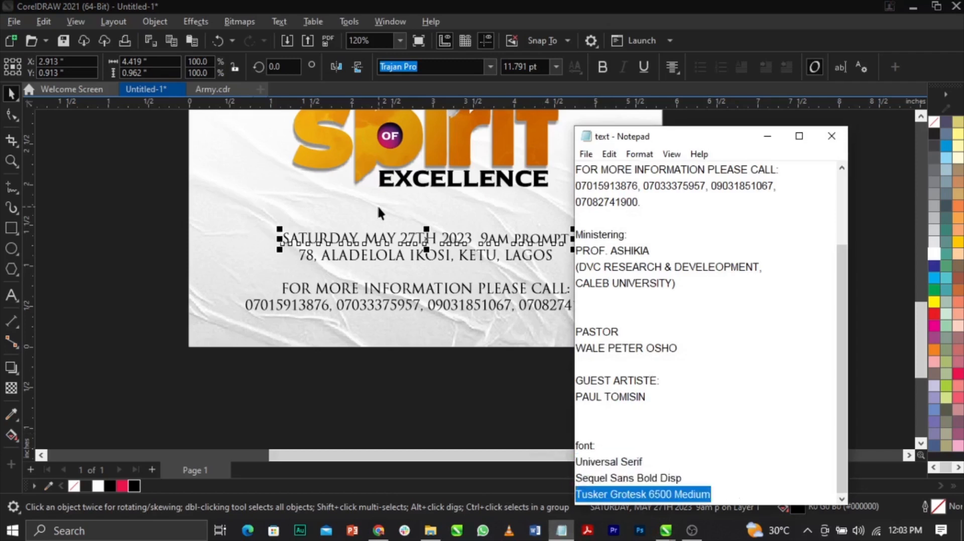
{"action": "key", "text": "ctrl+c"}
{"action": "key", "text": "alt+Tab"}
{"action": "key", "text": "ctrl+v"}
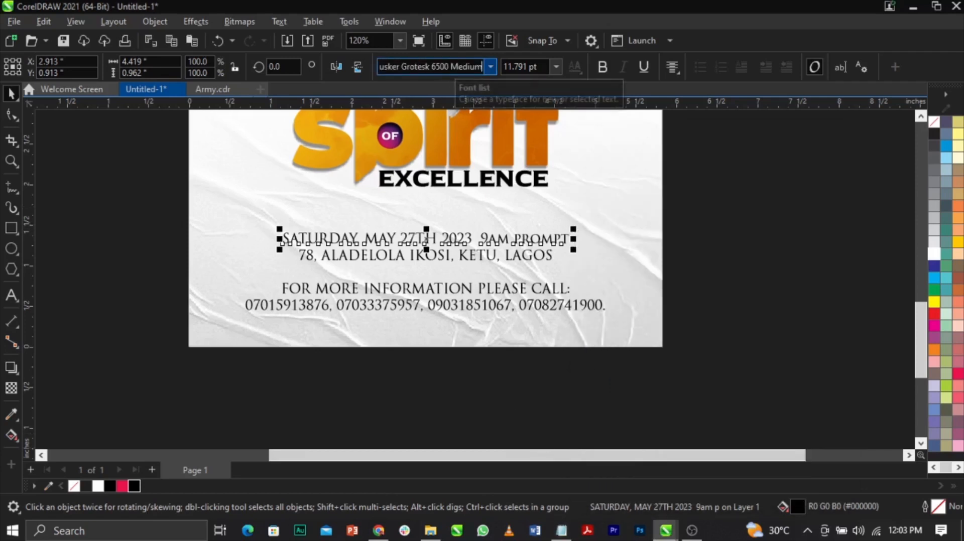
{"action": "key", "text": "Return"}
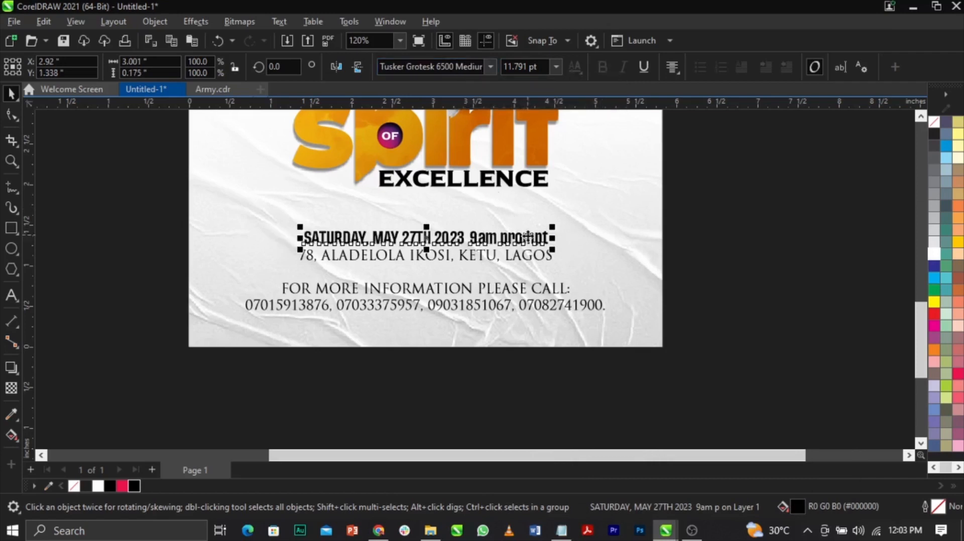
Step: Cut "9am prompt" out of the date line and paste it as a separate text object beside "EXCELLENCE"
{"action": "scroll", "coordinate": [478, 254], "scroll_direction": "up", "scroll_amount": 3}
{"action": "double_click", "coordinate": [482, 228]}
{"action": "left_click_drag", "start_coordinate": [481, 228], "coordinate": [596, 232]}
{"action": "key", "text": "BackSpace"}
{"action": "left_click", "coordinate": [662, 151]}
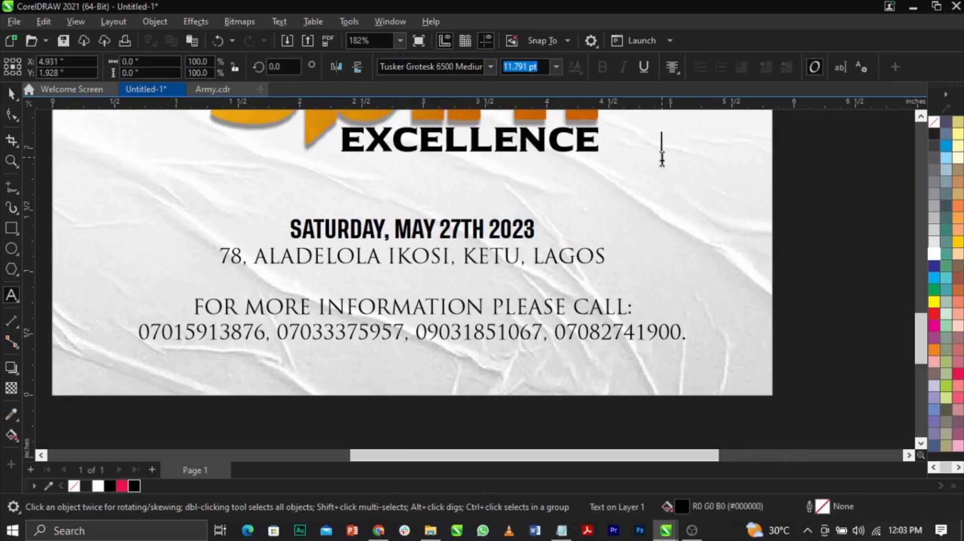
{"action": "key", "text": "ctrl+v"}
{"action": "key", "text": "ctrl+space"}
{"action": "left_click", "coordinate": [529, 232]}
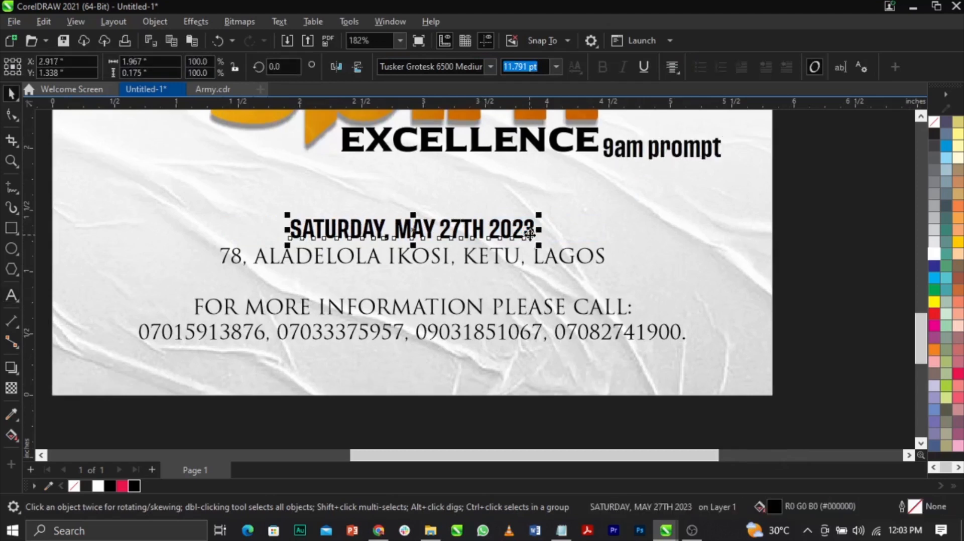
{"action": "left_click", "coordinate": [617, 238], "text": "shift"}
{"action": "left_click", "coordinate": [828, 274]}
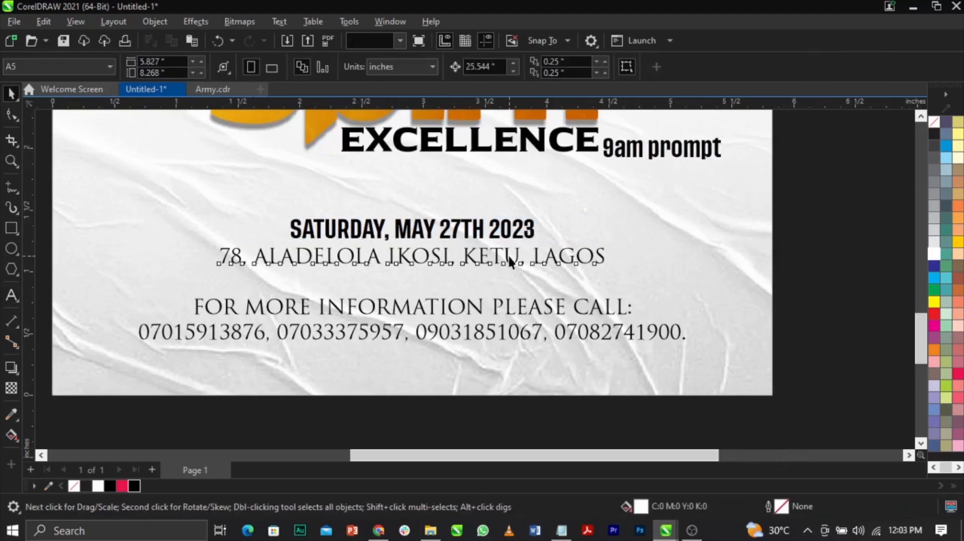
Step: Set the venue address line's font to Sequel Sans Bold Disp
{"action": "left_click", "coordinate": [509, 259]}
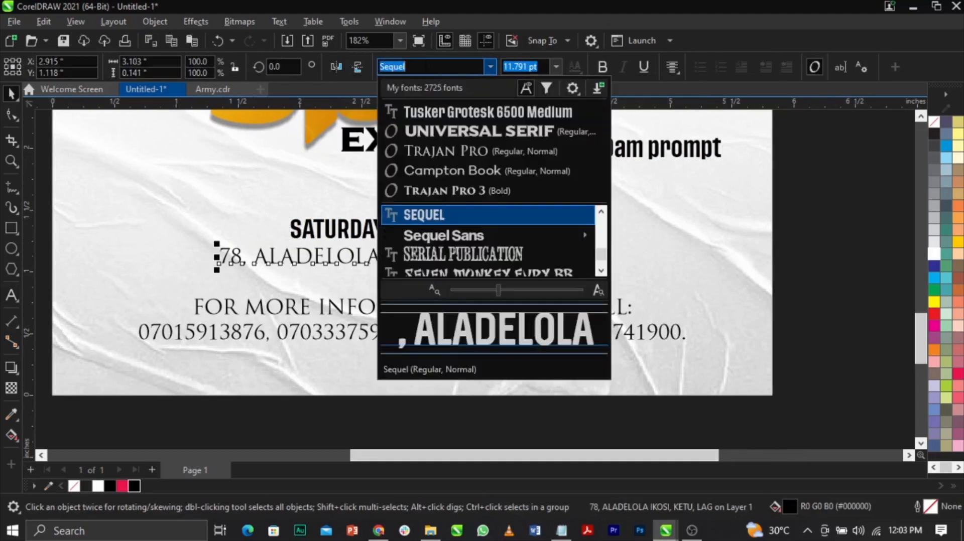
{"action": "key", "text": "Down"}
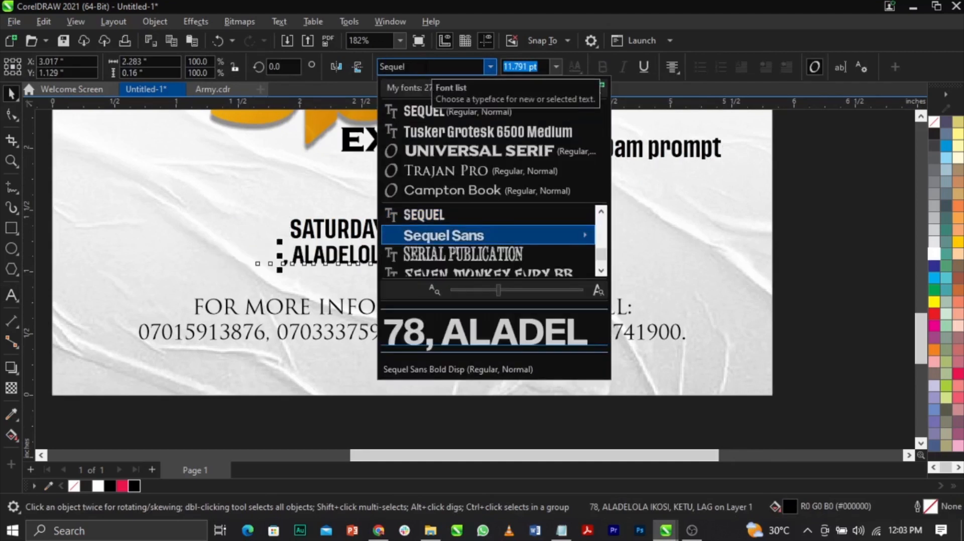
{"action": "key", "text": "Return"}
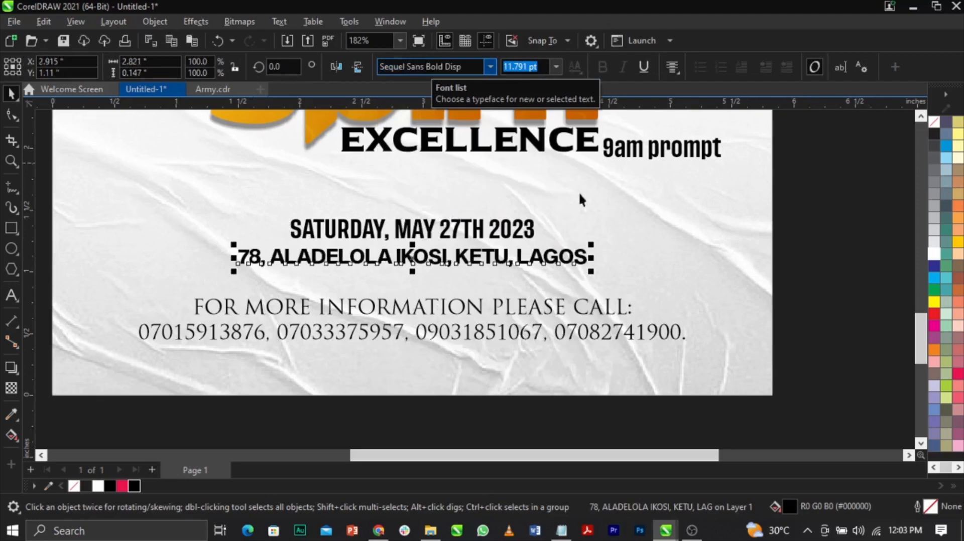
{"action": "left_click", "coordinate": [510, 235], "text": "shift"}
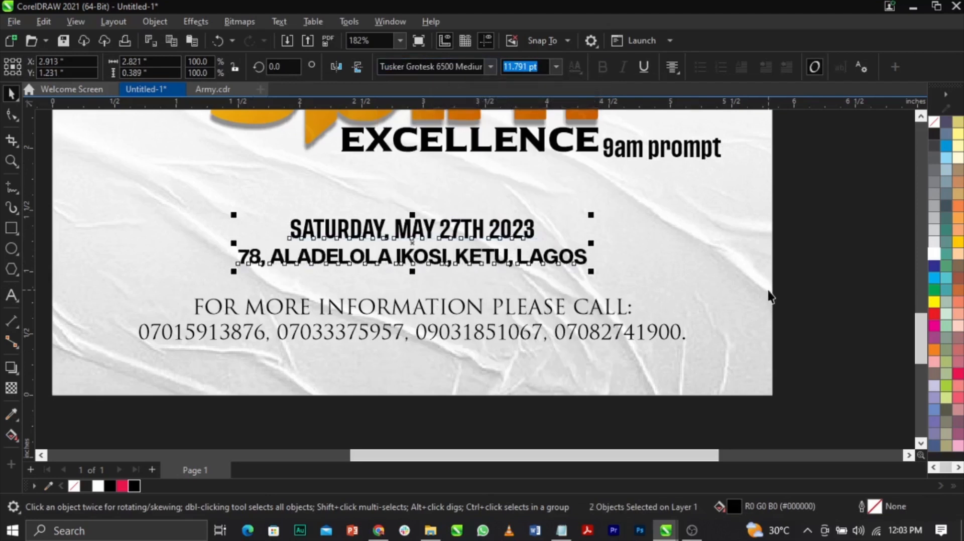
{"action": "left_click", "coordinate": [801, 300]}
Step: Draw a bar about 3.38 by 0.26 inches below the address line and bring the "FOR MORE INFORMATION PLEASE CALL:" heading in front of it
{"action": "left_click", "coordinate": [469, 295]}
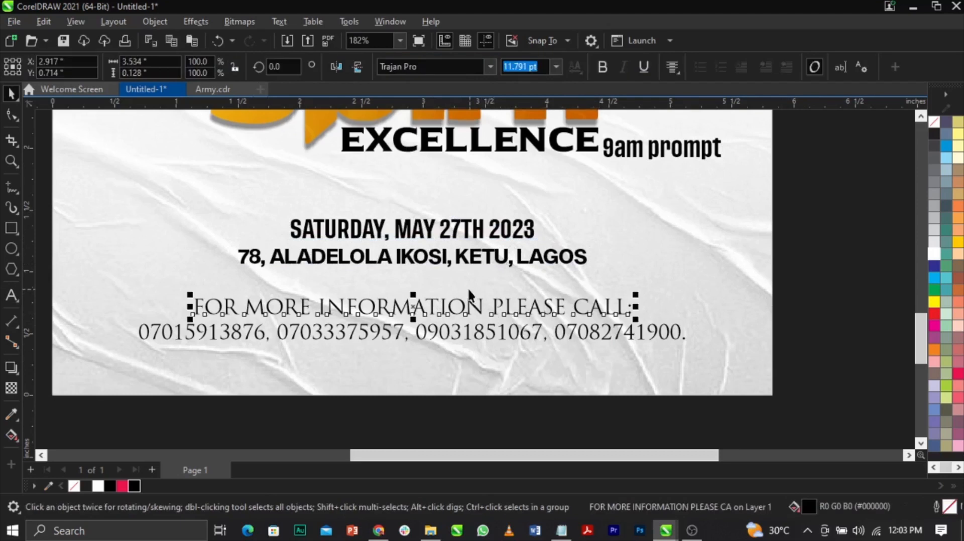
{"action": "left_click", "coordinate": [10, 230]}
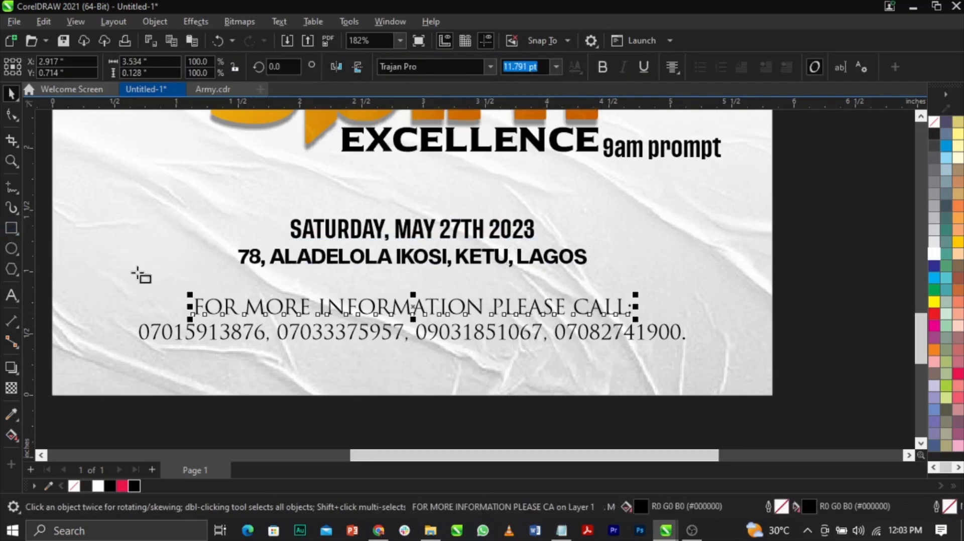
{"action": "left_click_drag", "start_coordinate": [215, 274], "coordinate": [639, 311]}
{"action": "key", "text": "space"}
{"action": "scroll", "coordinate": [452, 292], "scroll_direction": "up", "scroll_amount": 2}
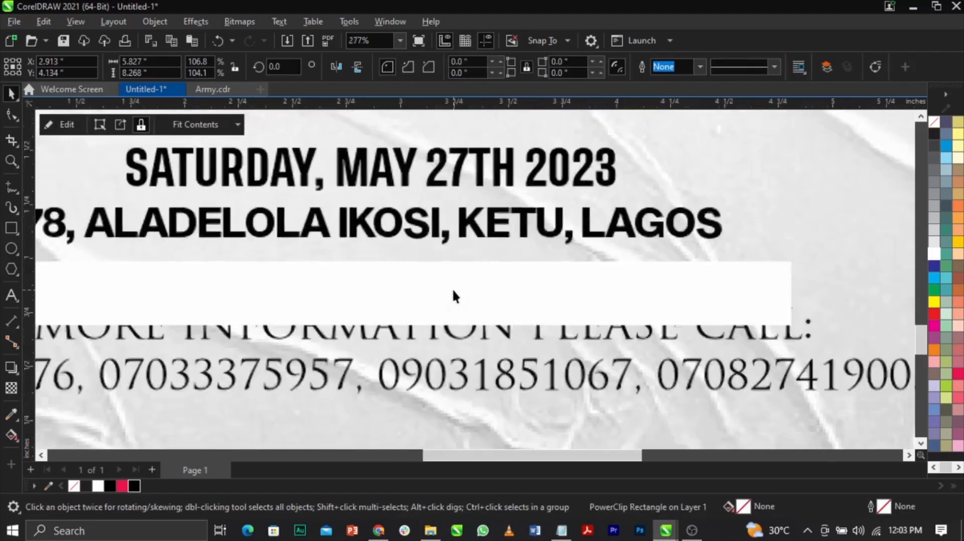
{"action": "left_click", "coordinate": [513, 337]}
{"action": "key", "text": "shift+Page_Up"}
Step: Fill the bar with dark red, C22 M100 Y100 K26 (#9D3133)
{"action": "left_click", "coordinate": [625, 284]}
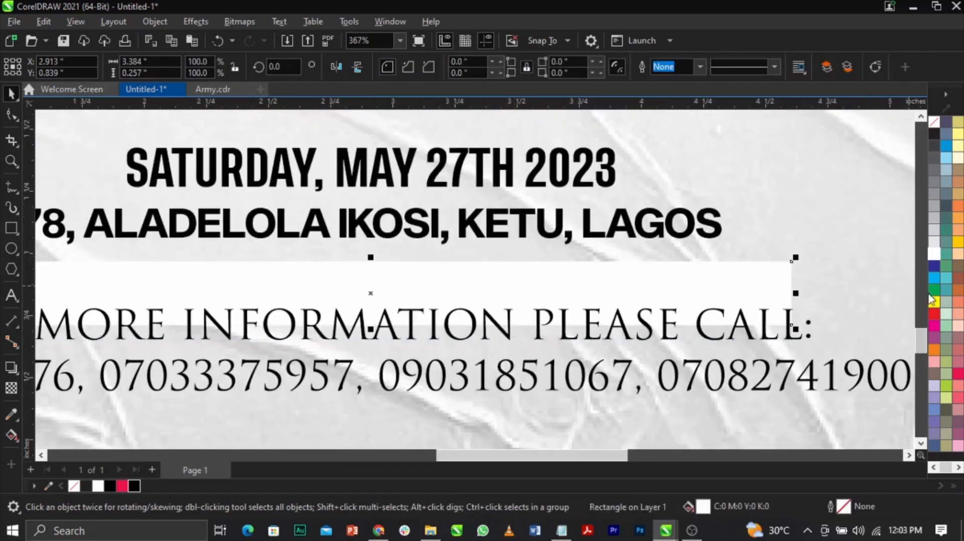
{"action": "left_click", "coordinate": [934, 315]}
{"action": "scroll", "coordinate": [575, 262], "scroll_direction": "down", "scroll_amount": 3}
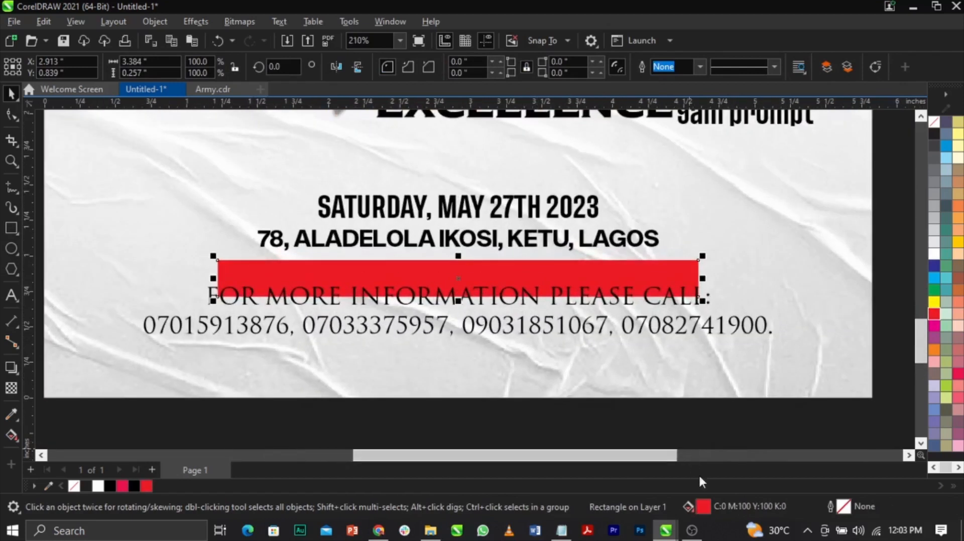
{"action": "double_click", "coordinate": [704, 507]}
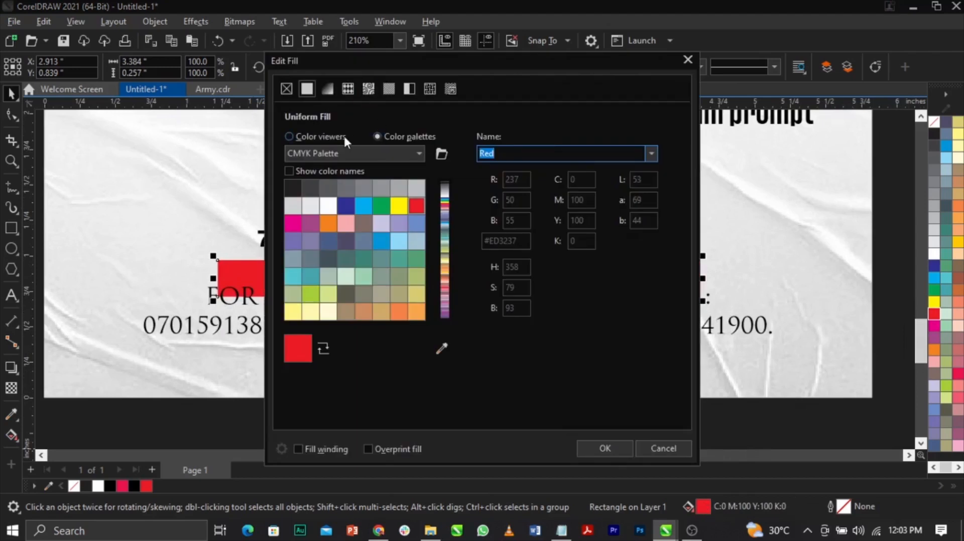
{"action": "left_click", "coordinate": [305, 141]}
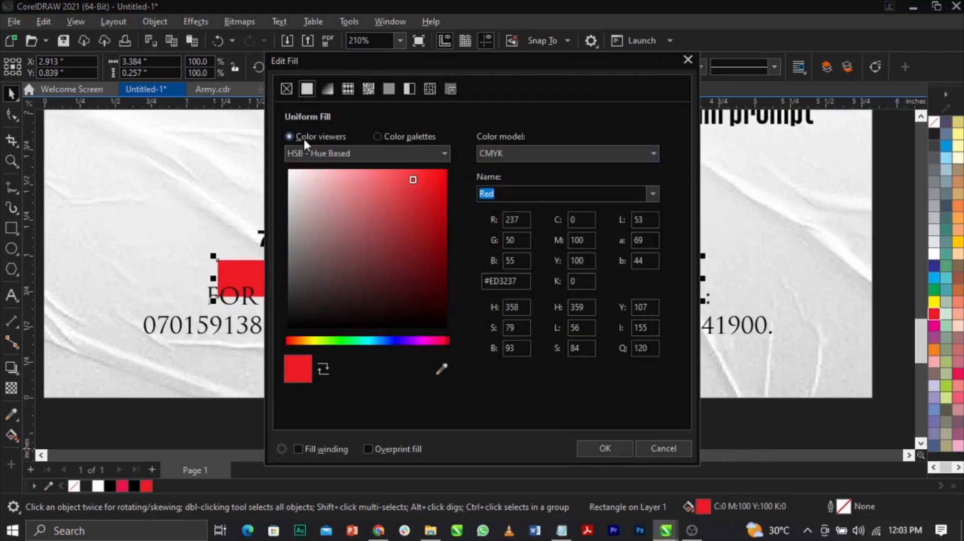
{"action": "left_click_drag", "start_coordinate": [438, 238], "coordinate": [441, 229]}
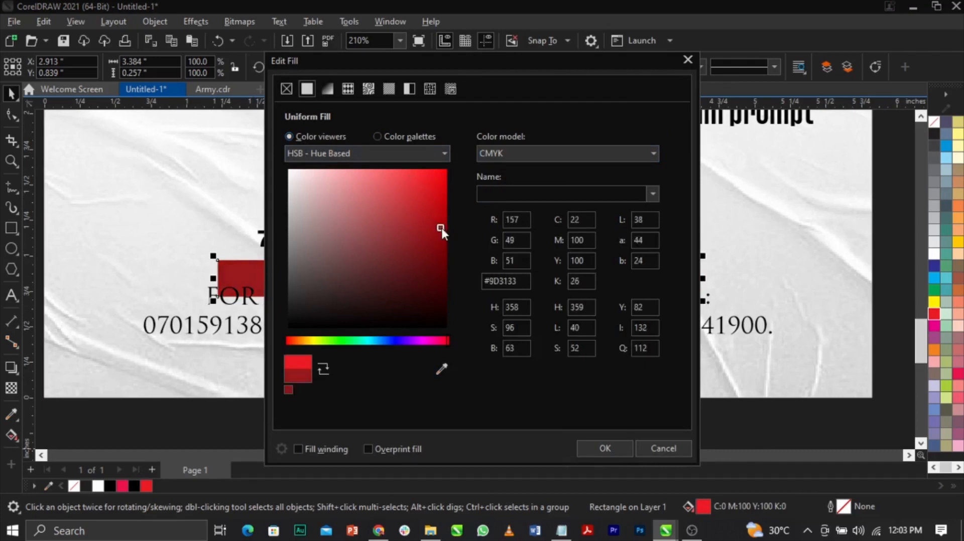
{"action": "left_click", "coordinate": [606, 449]}
Step: Set the "FOR MORE INFORMATION PLEASE CALL:" heading in Tusker Grotesk 6500 Medium and scale it down to 10.196 pt
{"action": "left_click", "coordinate": [629, 307]}
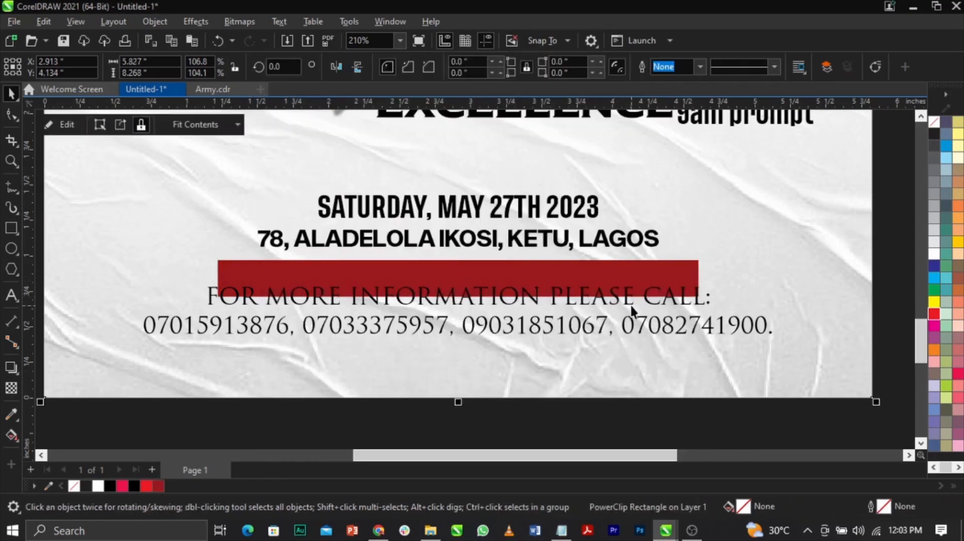
{"action": "left_click", "coordinate": [631, 306]}
{"action": "left_click", "coordinate": [490, 69]}
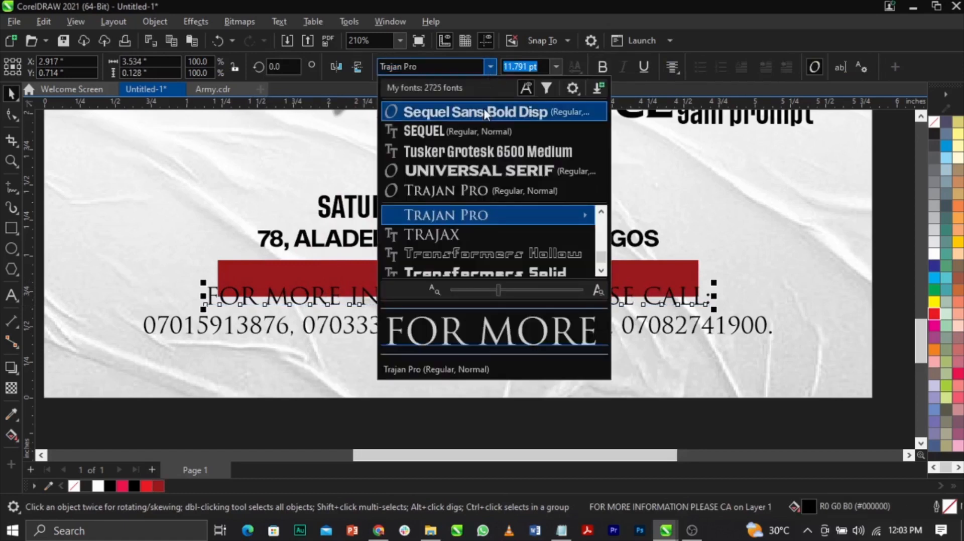
{"action": "left_click", "coordinate": [484, 152]}
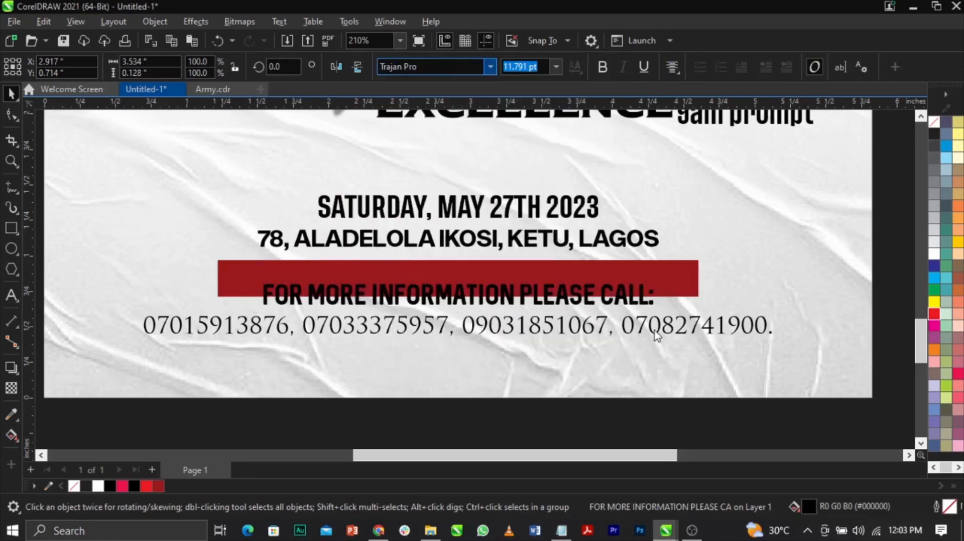
{"action": "left_click_drag", "start_coordinate": [661, 310], "coordinate": [614, 309]}
Step: Centre the "FOR MORE INFORMATION PLEASE CALL:" heading horizontally and vertically on the dark red bar
{"action": "left_click", "coordinate": [632, 282], "text": "shift"}
{"action": "key", "text": "c"}
{"action": "key", "text": "e"}
{"action": "left_click", "coordinate": [612, 287]}
{"action": "left_click", "coordinate": [598, 282]}
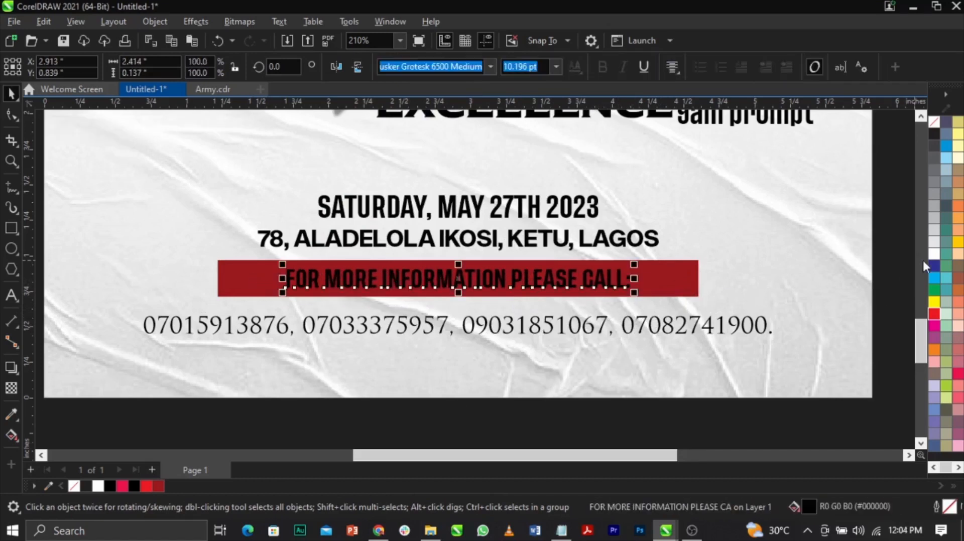
Step: Fill the "FOR MORE INFORMATION PLEASE CALL:" heading with white and widen its letter spacing so it spans the dark red bar, centred
{"action": "left_click", "coordinate": [932, 255]}
{"action": "left_click_drag", "start_coordinate": [637, 296], "coordinate": [748, 294]}
{"action": "left_click", "coordinate": [7, 118]}
{"action": "left_click_drag", "start_coordinate": [660, 296], "coordinate": [691, 294]}
{"action": "key", "text": "space"}
{"action": "left_click", "coordinate": [692, 293], "text": "shift"}
{"action": "left_click", "coordinate": [719, 337]}
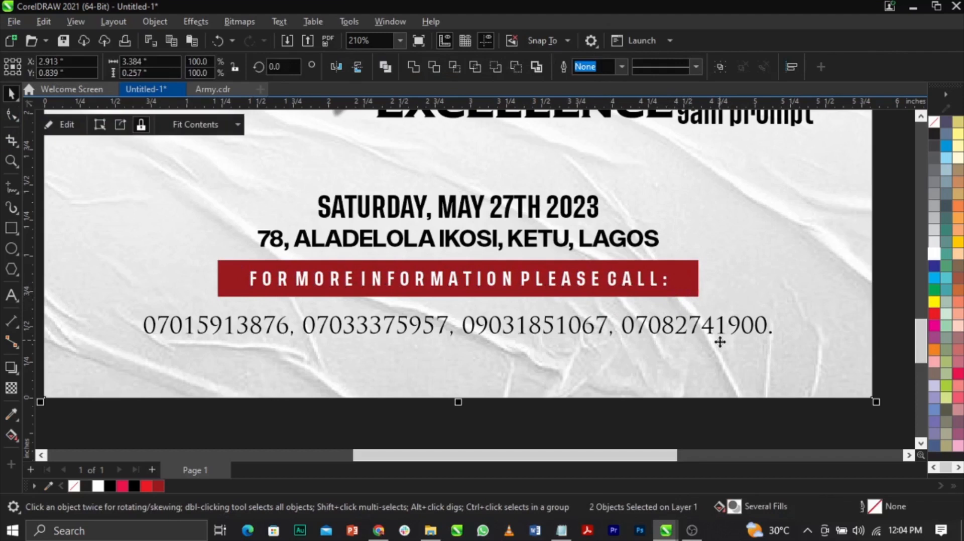
Step: Set the phone number line in Tusker Grotesk 6500 Medium at about 9.461 pt, close below the dark red bar
{"action": "left_click", "coordinate": [722, 330]}
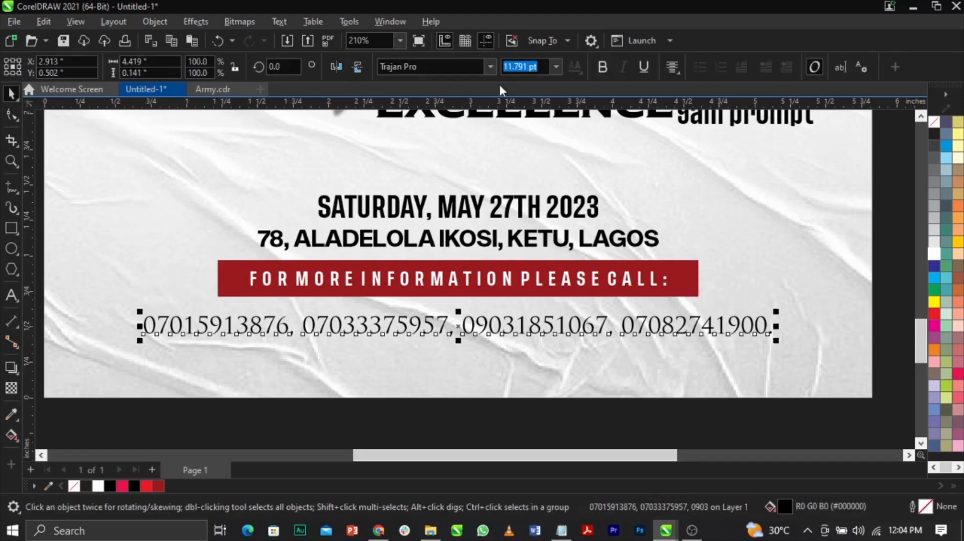
{"action": "left_click", "coordinate": [491, 66]}
{"action": "key", "text": "Escape"}
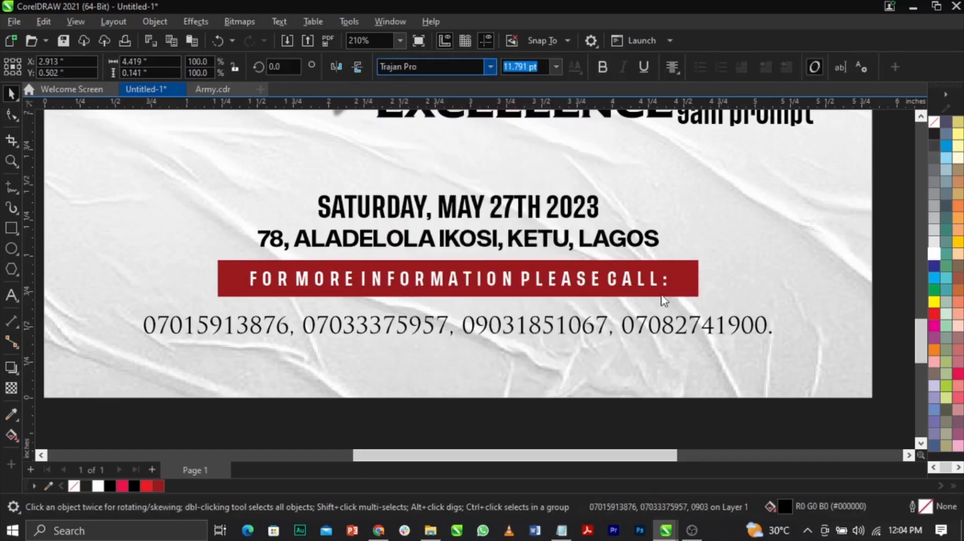
{"action": "left_click_drag", "start_coordinate": [753, 343], "coordinate": [685, 353]}
{"action": "left_click_drag", "start_coordinate": [622, 325], "coordinate": [624, 318]}
{"action": "left_click_drag", "start_coordinate": [681, 337], "coordinate": [706, 347]}
Step: Centre the phone number line horizontally under the dark red bar
{"action": "key", "text": "F8"}
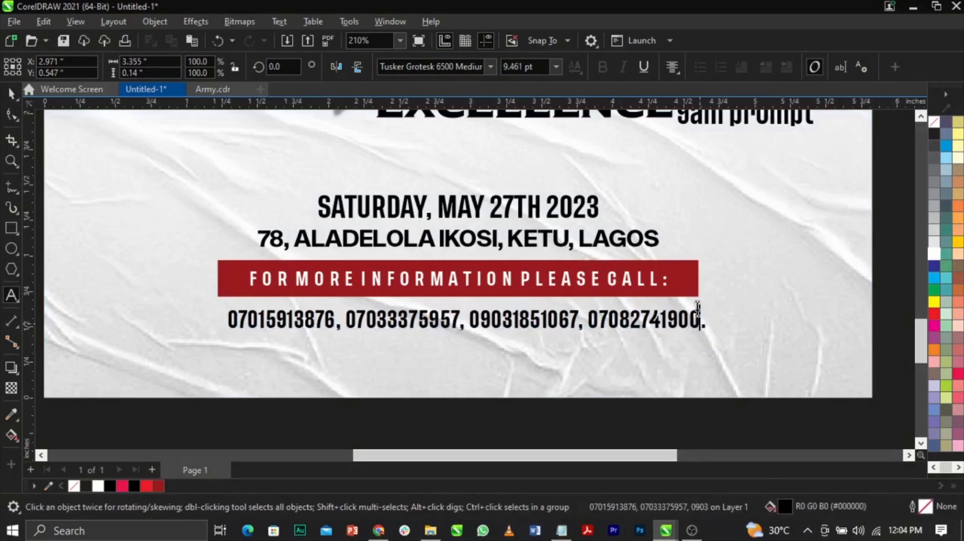
{"action": "left_click", "coordinate": [691, 285]}
{"action": "key", "text": "ctrl+space"}
{"action": "left_click", "coordinate": [696, 327]}
{"action": "left_click", "coordinate": [687, 285], "text": "shift"}
{"action": "key", "text": "c"}
{"action": "left_click", "coordinate": [726, 313]}
Step: Delete the full stop at the end of the phone number line and realign the line with the bar
{"action": "scroll", "coordinate": [593, 330], "scroll_direction": "down", "scroll_amount": 1}
{"action": "scroll", "coordinate": [593, 330], "scroll_direction": "down", "scroll_amount": 1}
{"action": "scroll", "coordinate": [662, 328], "scroll_direction": "up", "scroll_amount": 4}
{"action": "key", "text": "Escape"}
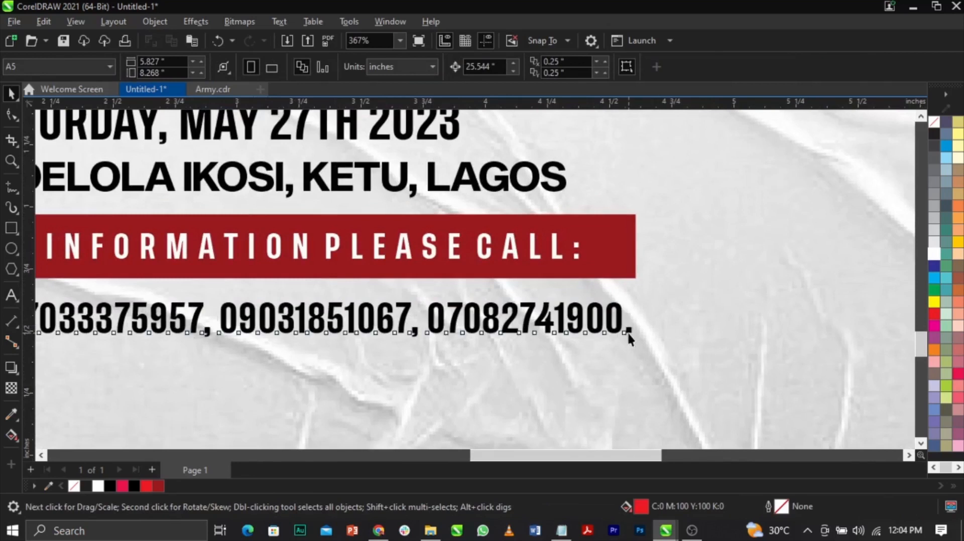
{"action": "double_click", "coordinate": [627, 330]}
{"action": "key", "text": "BackSpace"}
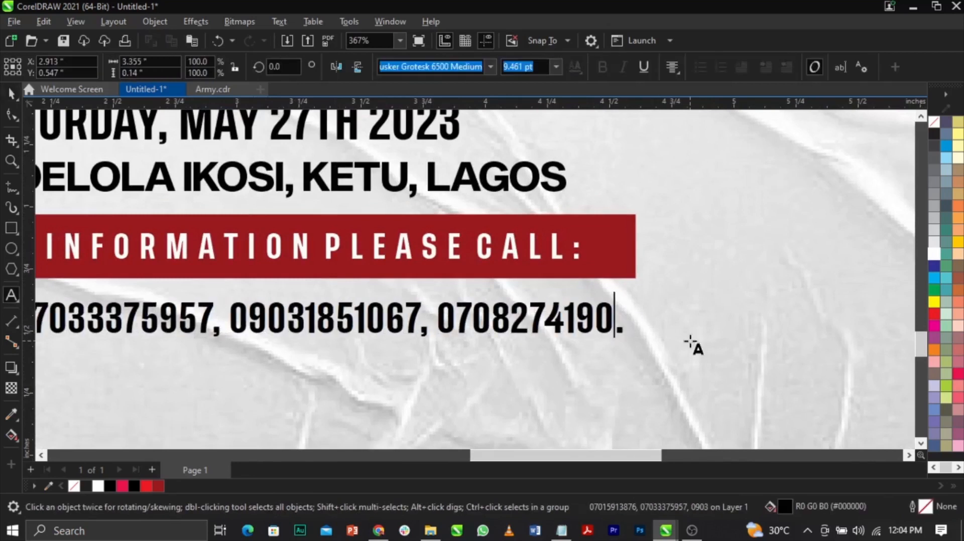
{"action": "key", "text": "ctrl+z"}
{"action": "key", "text": "Delete"}
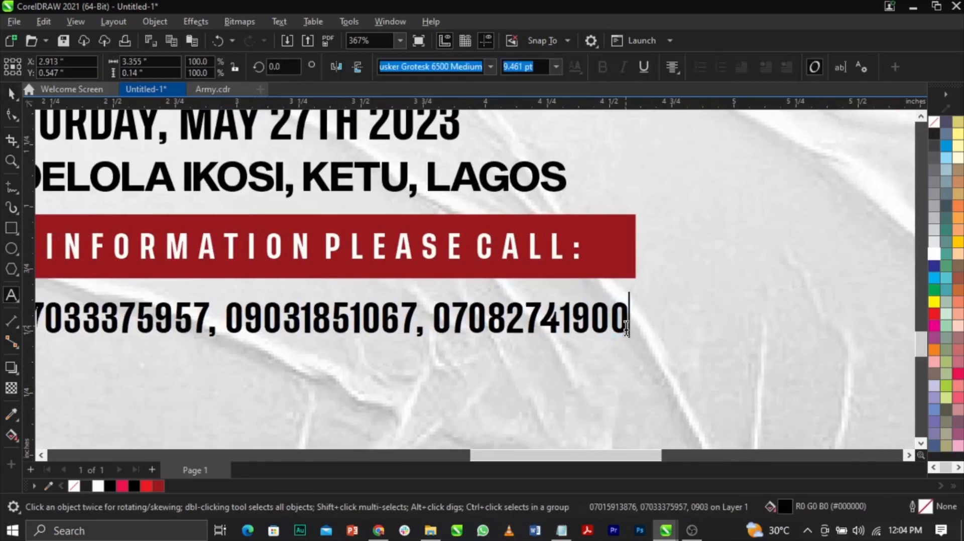
{"action": "key", "text": "ctrl+space"}
{"action": "left_click", "coordinate": [608, 274], "text": "shift"}
Step: Scale the date, address, red bar, heading and phone number line up together slightly from their centre
{"action": "scroll", "coordinate": [609, 274], "scroll_direction": "down", "scroll_amount": 1}
{"action": "scroll", "coordinate": [609, 274], "scroll_direction": "down", "scroll_amount": 4}
{"action": "left_click_drag", "start_coordinate": [317, 216], "coordinate": [669, 357]}
{"action": "scroll", "coordinate": [566, 311], "scroll_direction": "up", "scroll_amount": 1}
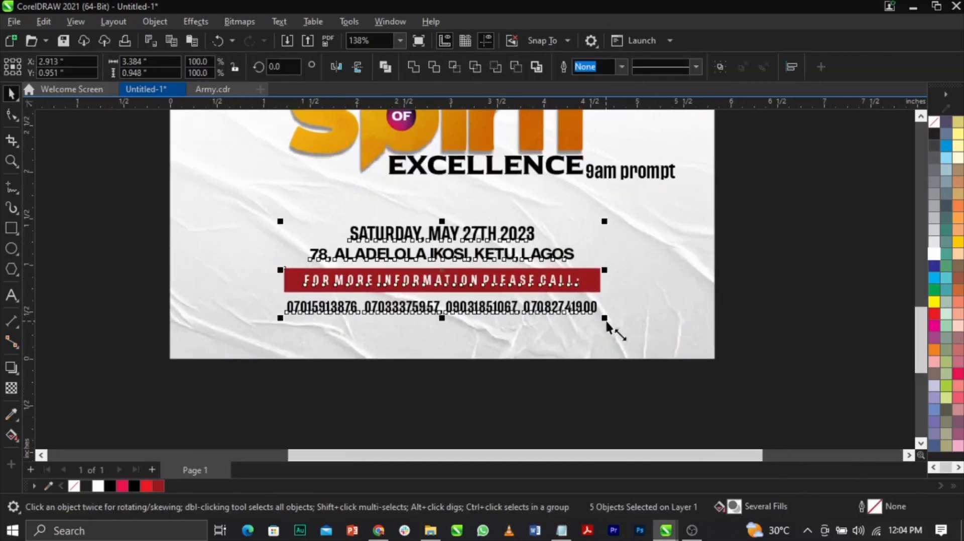
{"action": "left_click_drag", "start_coordinate": [620, 327], "coordinate": [759, 305]}
{"action": "key", "text": "Escape"}
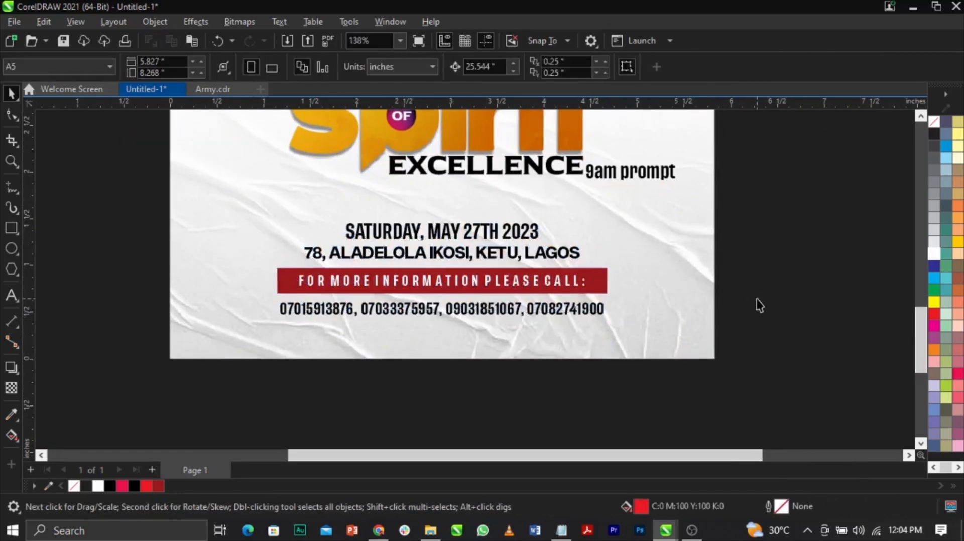
Step: Draw a circle about 0.86 inches in diameter overlapping the right end of the dark red bar
{"action": "scroll", "coordinate": [746, 267], "scroll_direction": "up", "scroll_amount": 1}
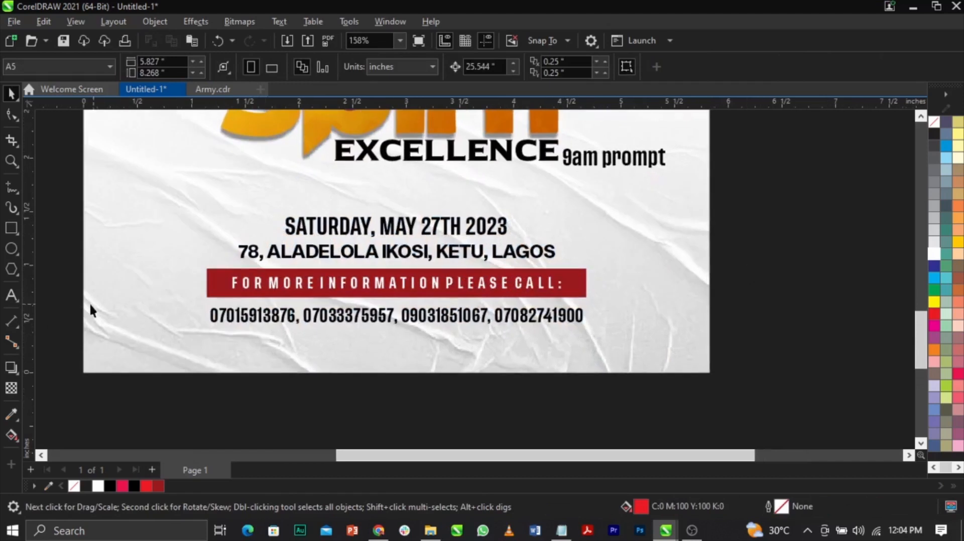
{"action": "left_click", "coordinate": [11, 248]}
{"action": "left_click_drag", "start_coordinate": [570, 203], "coordinate": [628, 264]}
{"action": "key", "text": "space"}
{"action": "scroll", "coordinate": [637, 276], "scroll_direction": "up", "scroll_amount": 1}
{"action": "scroll", "coordinate": [633, 281], "scroll_direction": "up", "scroll_amount": 4}
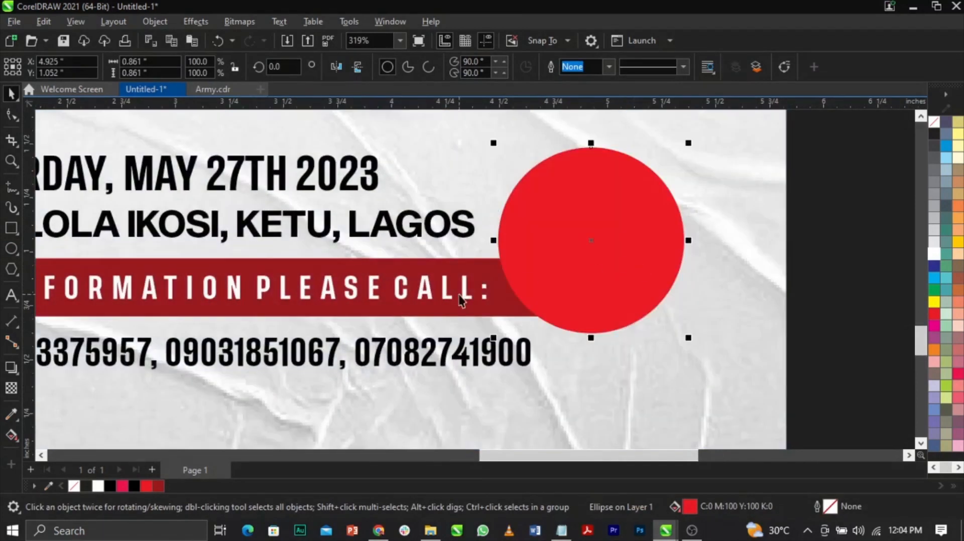
Step: Trim the dark red bar with the circle, then shrink the circle about its centre to about 0.738 inches
{"action": "left_click", "coordinate": [451, 267], "text": "shift"}
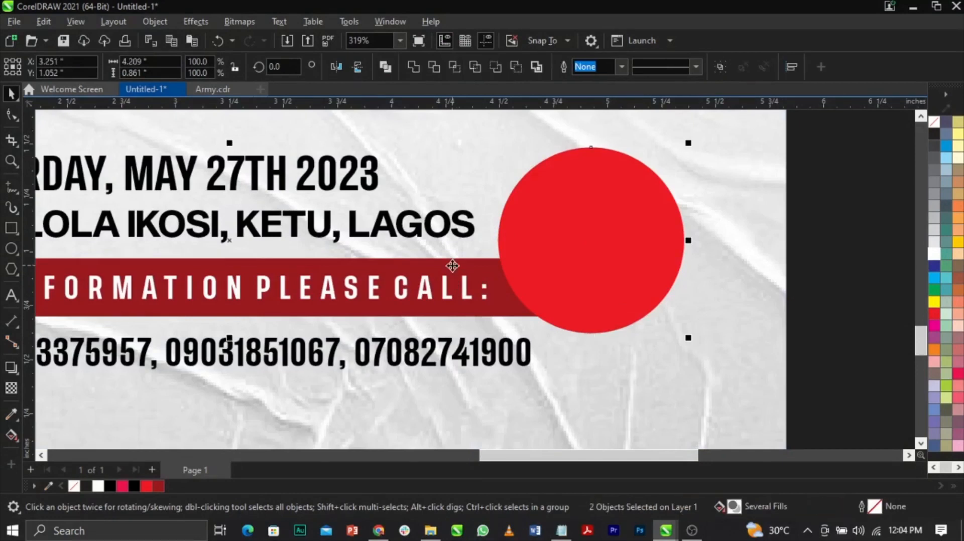
{"action": "left_click", "coordinate": [435, 70]}
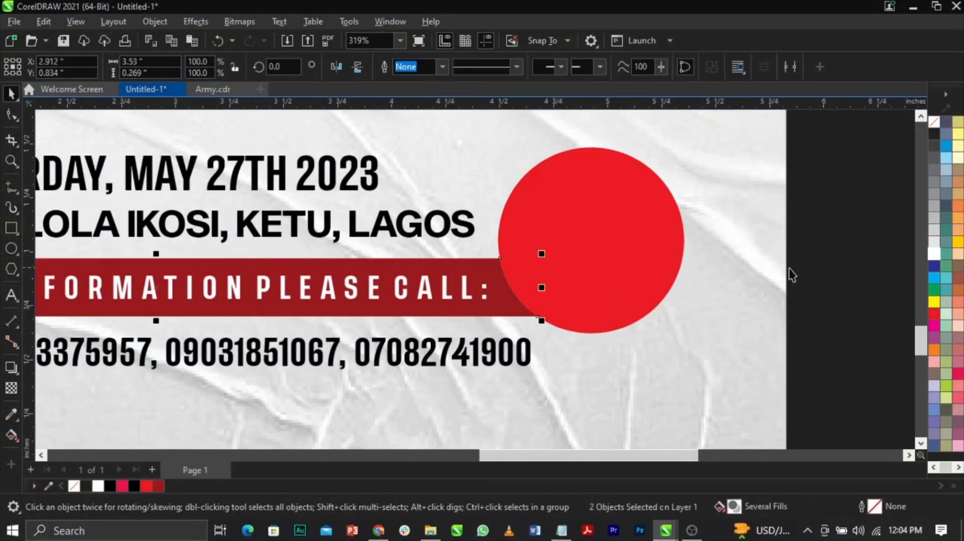
{"action": "left_click", "coordinate": [613, 245]}
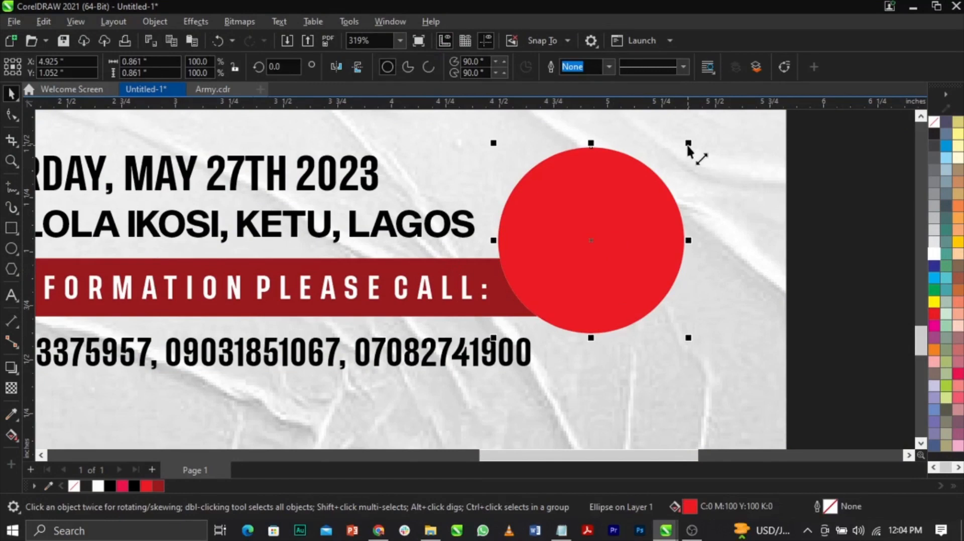
{"action": "left_click_drag", "start_coordinate": [689, 143], "coordinate": [684, 159]}
{"action": "scroll", "coordinate": [682, 227], "scroll_direction": "down", "scroll_amount": 1}
{"action": "scroll", "coordinate": [653, 191], "scroll_direction": "down", "scroll_amount": 3}
{"action": "scroll", "coordinate": [534, 156], "scroll_direction": "up", "scroll_amount": 3}
Step: Copy the orange fountain fill of the "spirit" title onto the red circle
{"action": "left_click", "coordinate": [536, 150]}
{"action": "left_click_drag", "start_coordinate": [536, 151], "coordinate": [651, 328]}
{"action": "left_click", "coordinate": [472, 266]}
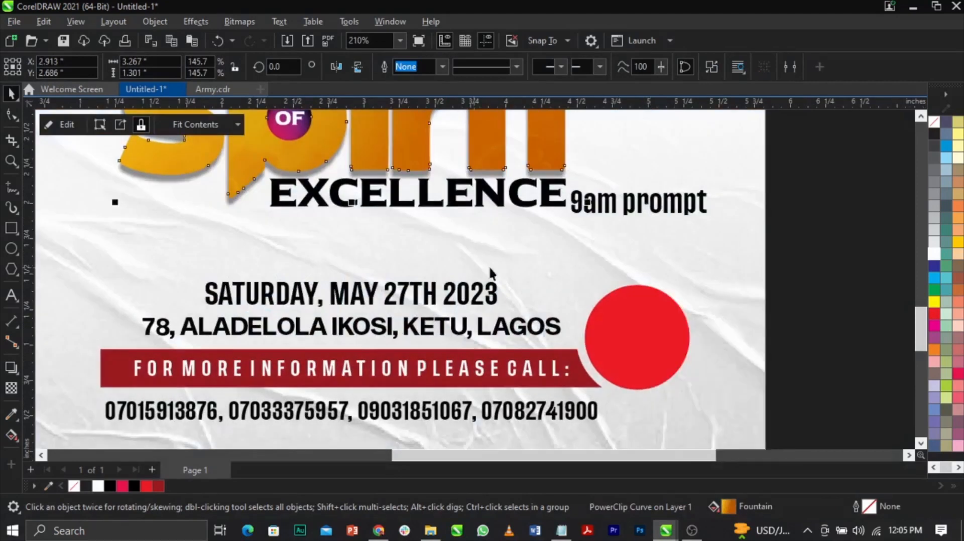
{"action": "scroll", "coordinate": [525, 260], "scroll_direction": "down", "scroll_amount": 2}
{"action": "left_click_drag", "start_coordinate": [552, 184], "coordinate": [587, 296]}
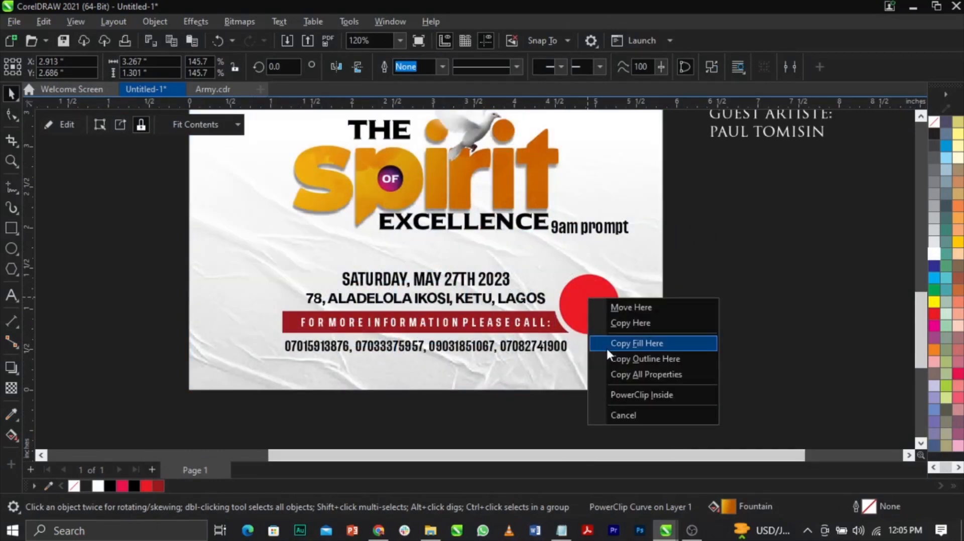
{"action": "left_click", "coordinate": [606, 347]}
{"action": "key", "text": "Escape"}
{"action": "scroll", "coordinate": [647, 312], "scroll_direction": "up", "scroll_amount": 2}
{"action": "left_click", "coordinate": [589, 315]}
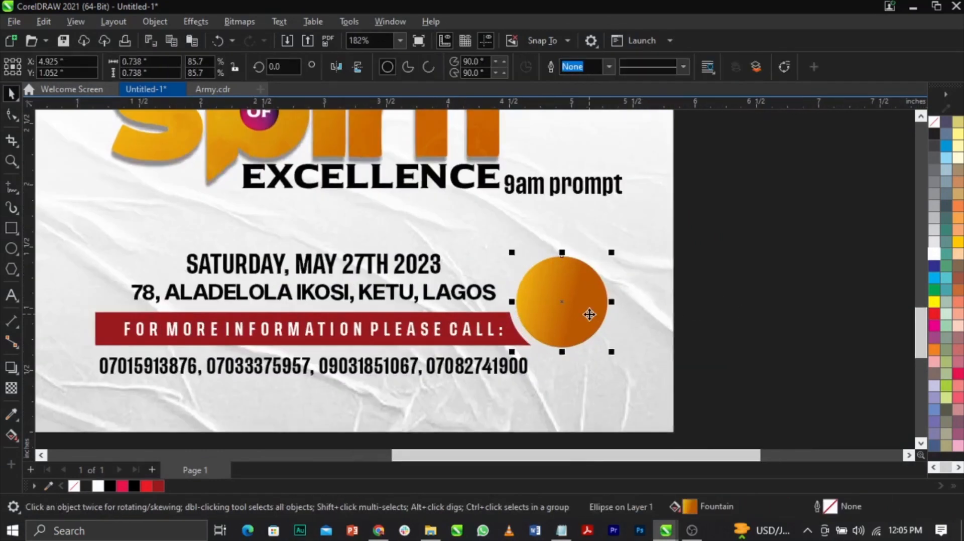
Step: Split the "9am prompt" text above the orange circle into separate words and change "9am" to uppercase
{"action": "scroll", "coordinate": [593, 316], "scroll_direction": "down", "scroll_amount": 2}
{"action": "key", "text": "Escape"}
{"action": "mouse_move", "coordinate": [582, 227]}
{"action": "left_mouse_down"}
{"action": "mouse_move", "coordinate": [601, 256]}
{"action": "mouse_move", "coordinate": [582, 243]}
{"action": "left_mouse_up"}
{"action": "scroll", "coordinate": [601, 255], "scroll_direction": "up", "scroll_amount": 2}
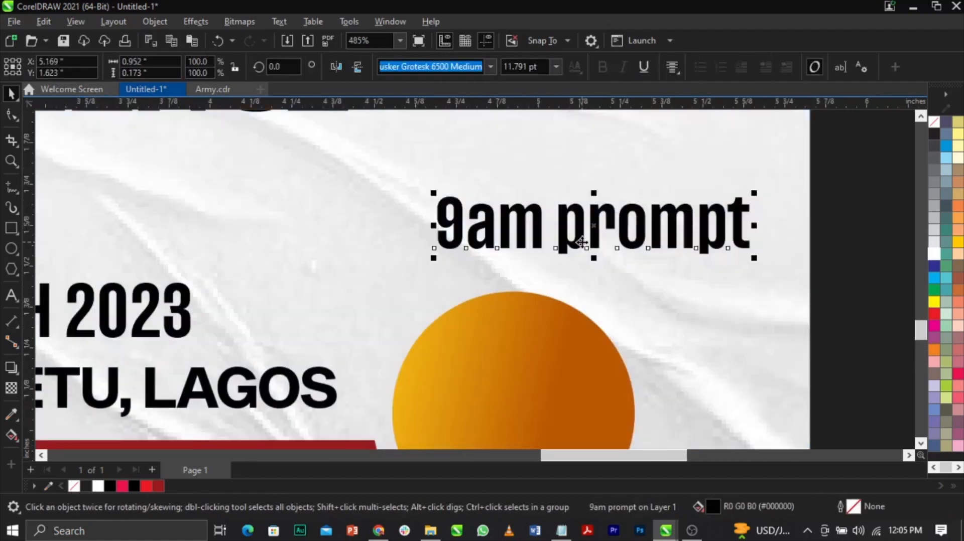
{"action": "key", "text": "ctrl+k"}
{"action": "double_click", "coordinate": [533, 235]}
{"action": "key", "text": "ctrl+a"}
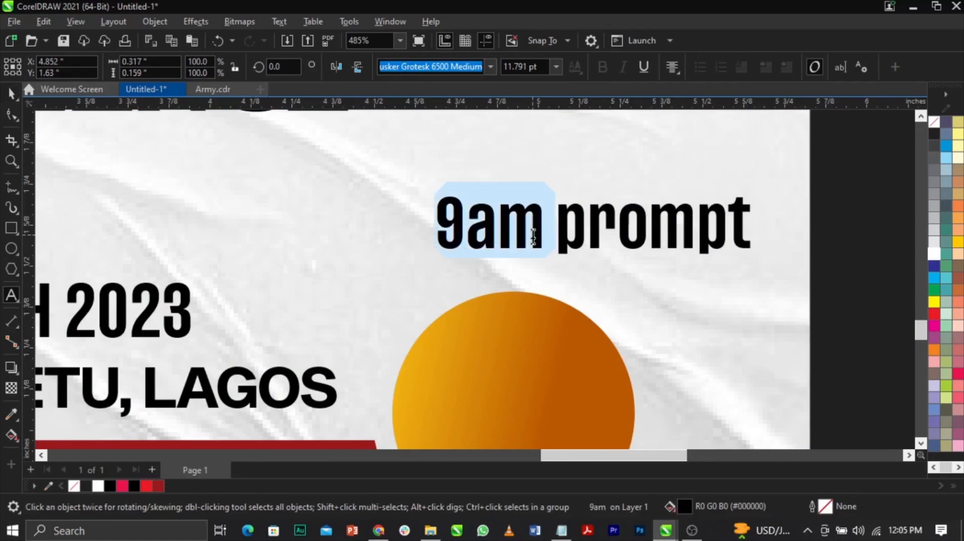
{"action": "key", "text": "shift+F3"}
{"action": "left_click", "coordinate": [469, 308]}
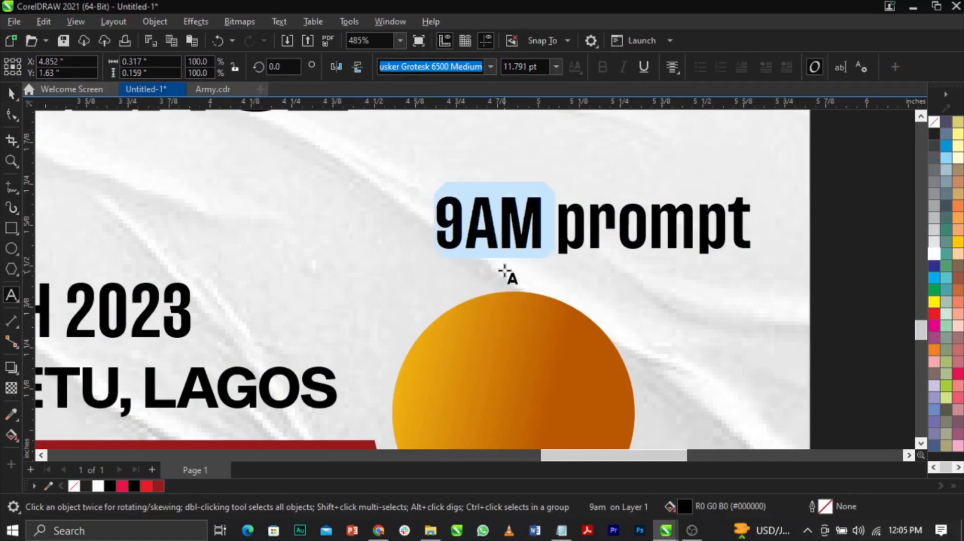
Step: Place the "9AM" text in the centre of the orange circle
{"action": "key", "text": "ctrl+space"}
{"action": "scroll", "coordinate": [504, 271], "scroll_direction": "down", "scroll_amount": 3}
{"action": "left_click_drag", "start_coordinate": [506, 299], "coordinate": [509, 318]}
{"action": "scroll", "coordinate": [508, 317], "scroll_direction": "up", "scroll_amount": 1}
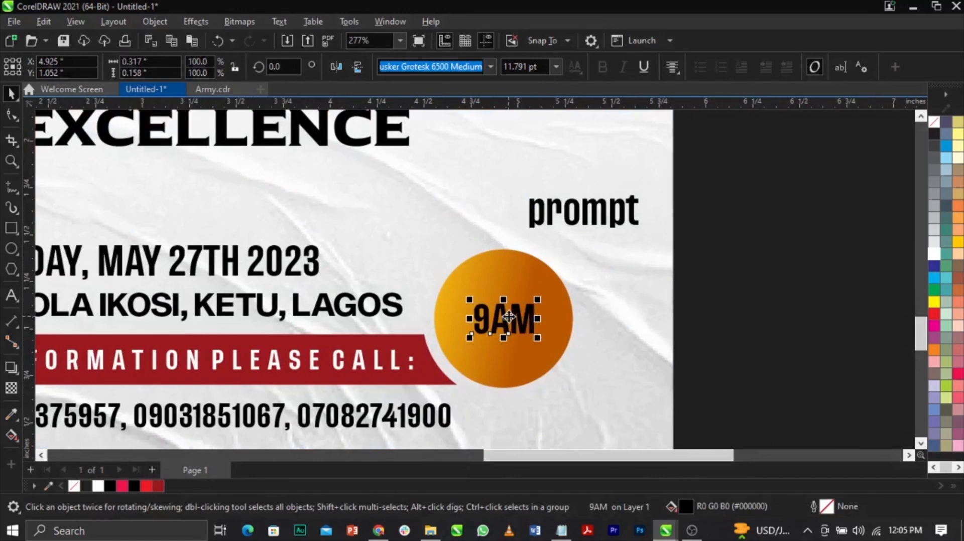
Step: Insert a space between "9" and "AM" and break them into separate text objects
{"action": "scroll", "coordinate": [509, 317], "scroll_direction": "up", "scroll_amount": 3}
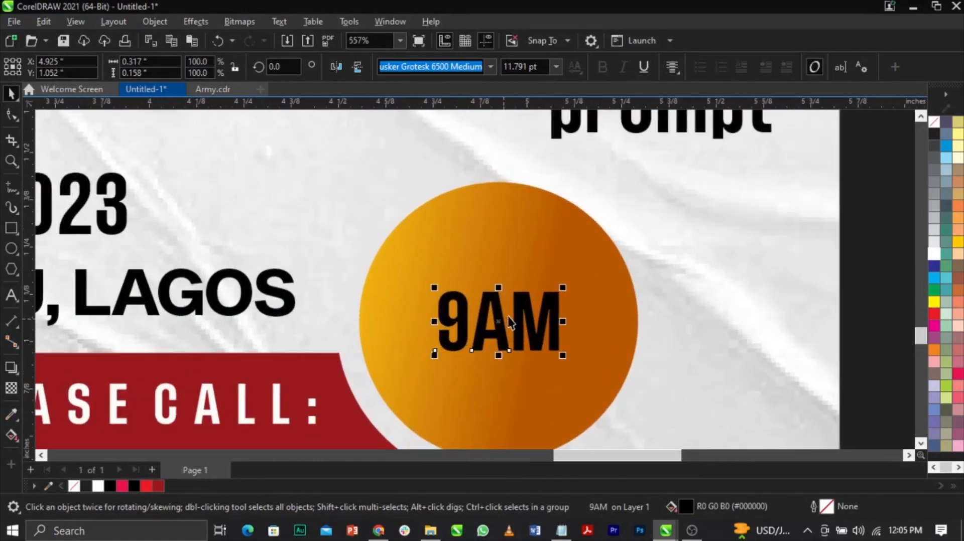
{"action": "double_click", "coordinate": [509, 324]}
{"action": "left_click", "coordinate": [471, 325]}
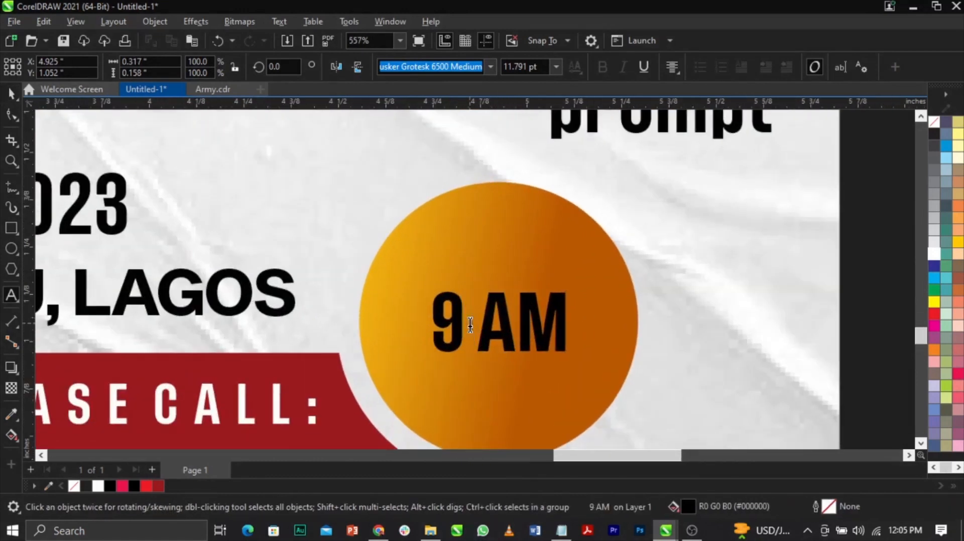
{"action": "key", "text": "ctrl+space"}
{"action": "key", "text": "ctrl+k"}
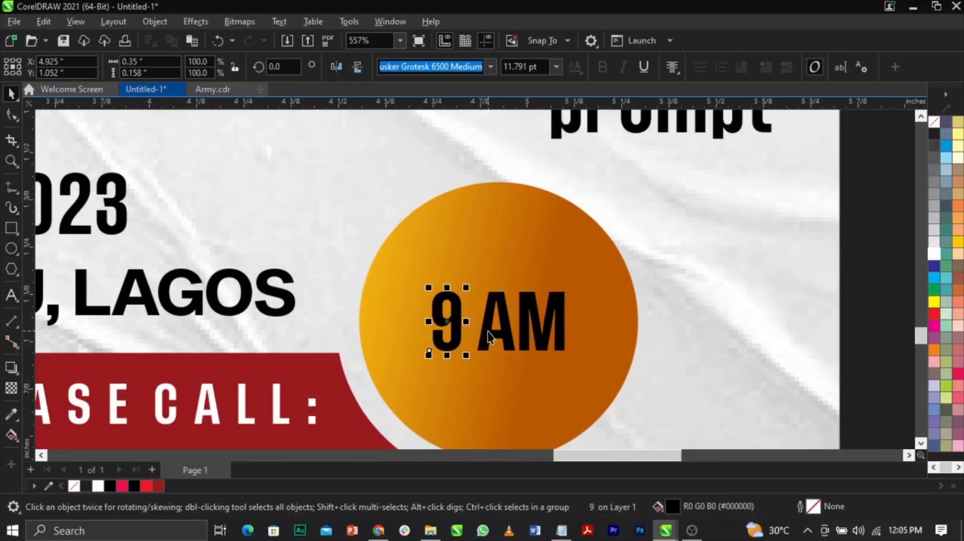
Step: Scale "AM" down to about 6.834 pt and "9" up to about 23.453 pt, with "AM" beside the numeral
{"action": "left_click", "coordinate": [488, 332]}
{"action": "left_click_drag", "start_coordinate": [572, 354], "coordinate": [509, 327]}
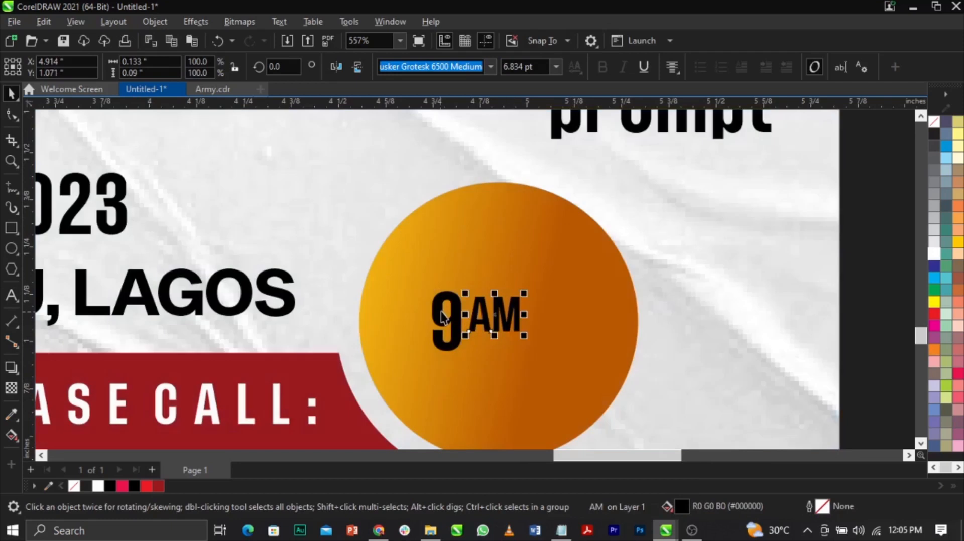
{"action": "left_click", "coordinate": [465, 300]}
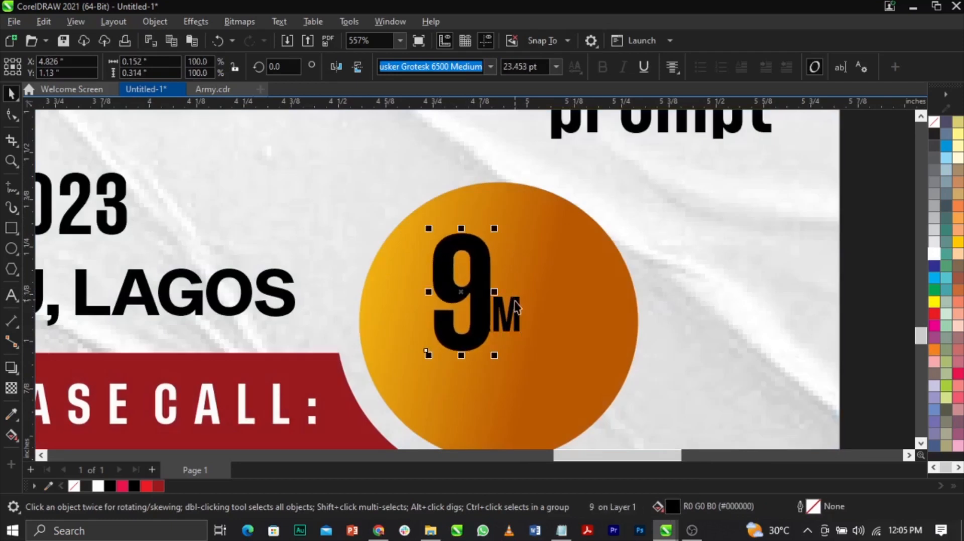
{"action": "left_click_drag", "start_coordinate": [514, 307], "coordinate": [544, 282]}
Step: Move the word "prompt" onto the orange circle and change it to uppercase
{"action": "left_click_drag", "start_coordinate": [643, 129], "coordinate": [560, 357]}
{"action": "double_click", "coordinate": [560, 357]}
{"action": "double_click", "coordinate": [671, 353]}
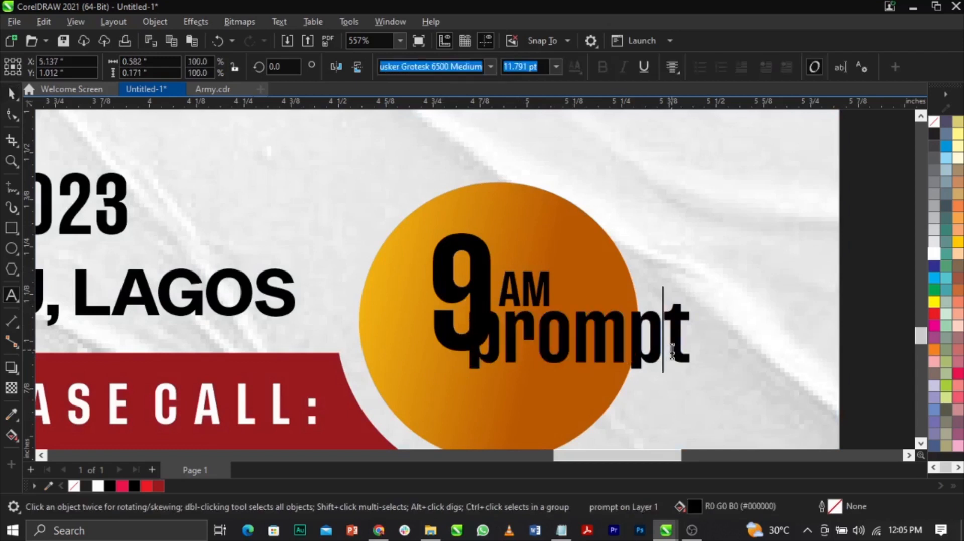
{"action": "key", "text": "ctrl+a"}
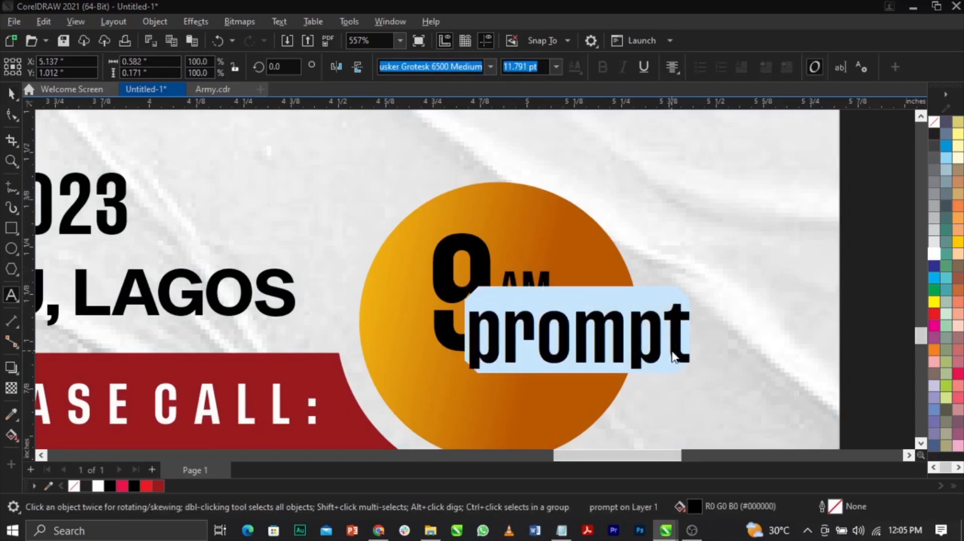
{"action": "key", "text": "shift+F3"}
{"action": "key", "text": "Return"}
{"action": "key", "text": "Escape"}
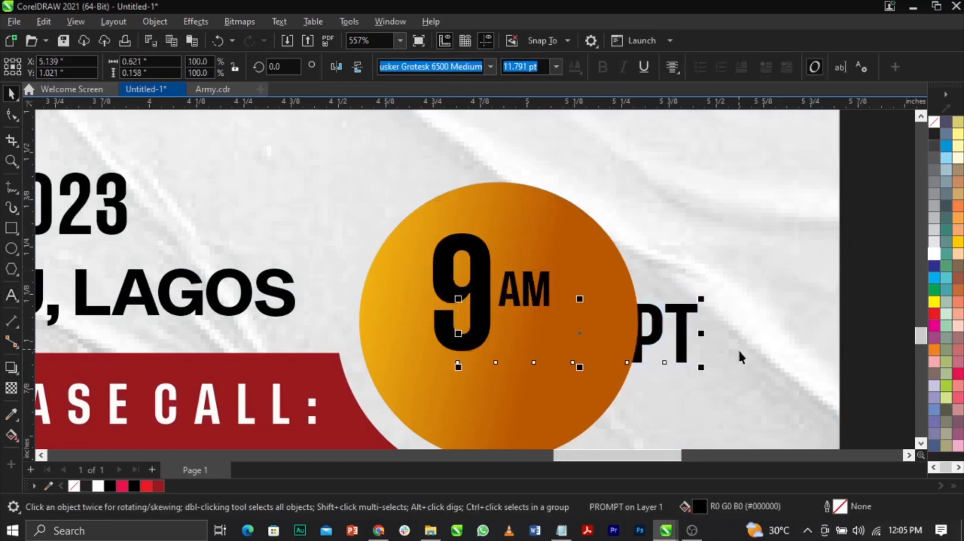
Step: Bring "PROMPT" in front of the circle and scale it down to sit directly below "AM"
{"action": "left_click_drag", "start_coordinate": [701, 368], "coordinate": [557, 282]}
{"action": "scroll", "coordinate": [557, 282], "scroll_direction": "up", "scroll_amount": 3}
{"action": "left_click_drag", "start_coordinate": [525, 399], "coordinate": [635, 418]}
Step: Enlarge "AM" to match the width of "PROMPT" and group the two words
{"action": "left_click", "coordinate": [533, 249]}
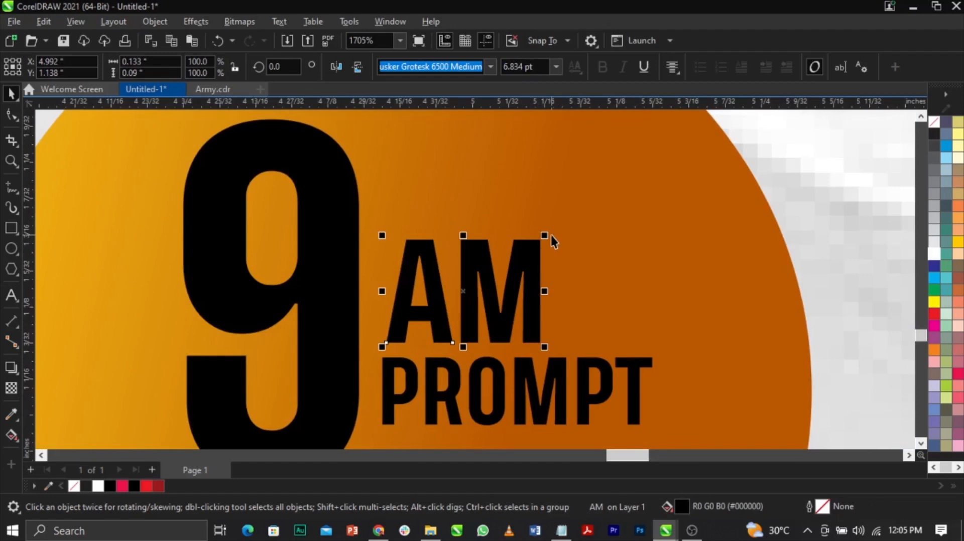
{"action": "left_click_drag", "start_coordinate": [550, 240], "coordinate": [663, 163]}
{"action": "left_click", "coordinate": [635, 366], "text": "shift"}
{"action": "key", "text": "ctrl+g"}
Step: Scale down the "AM PROMPT" group and place it beside the lower half of the "9"
{"action": "scroll", "coordinate": [611, 291], "scroll_direction": "down", "scroll_amount": 5}
{"action": "left_click_drag", "start_coordinate": [622, 289], "coordinate": [622, 306]}
{"action": "scroll", "coordinate": [641, 341], "scroll_direction": "up", "scroll_amount": 3}
{"action": "left_click_drag", "start_coordinate": [630, 191], "coordinate": [564, 291]}
Step: Fill the "9" and "AM PROMPT" with white, then group them and scale the group to about 120.8%, centred in the circle
{"action": "left_click", "coordinate": [381, 297], "text": "shift"}
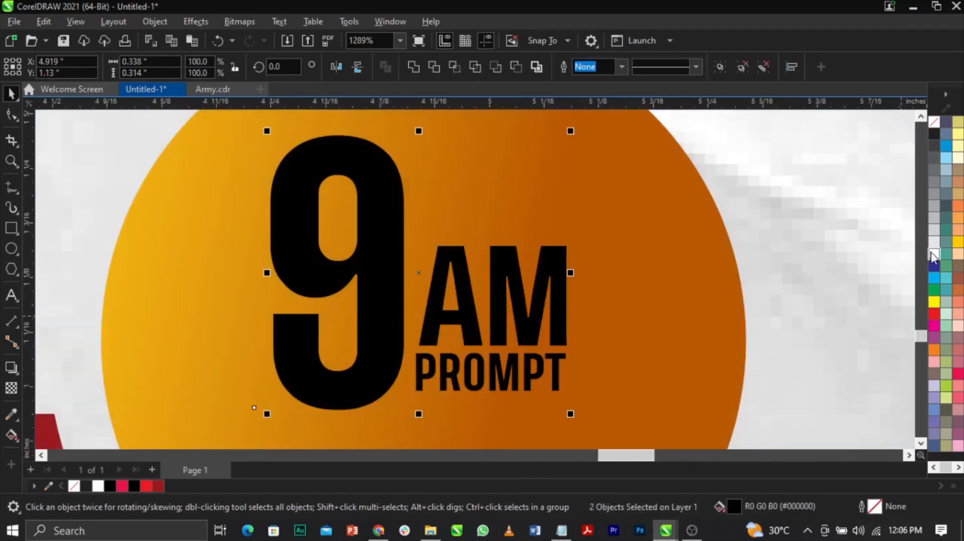
{"action": "left_click", "coordinate": [933, 255]}
{"action": "scroll", "coordinate": [631, 291], "scroll_direction": "down", "scroll_amount": 2}
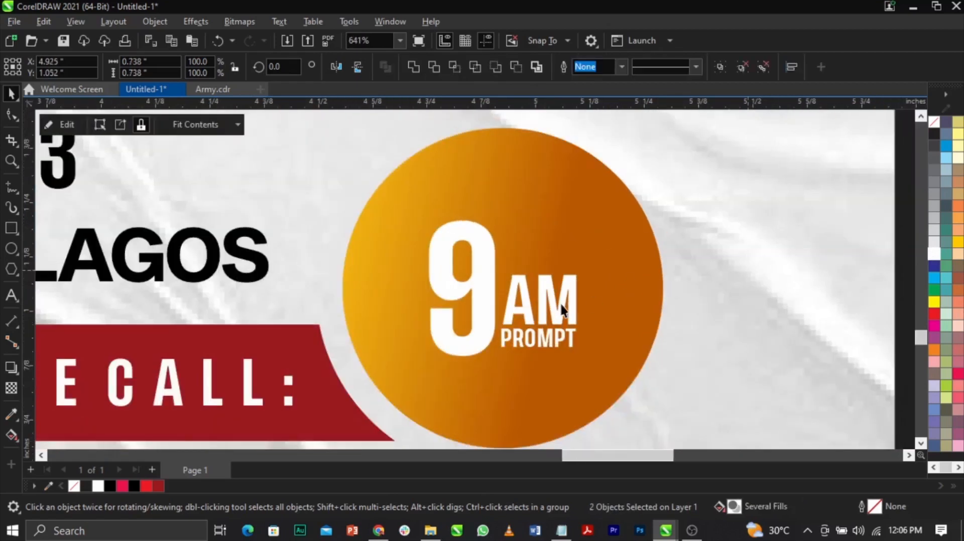
{"action": "key", "text": "ctrl+g"}
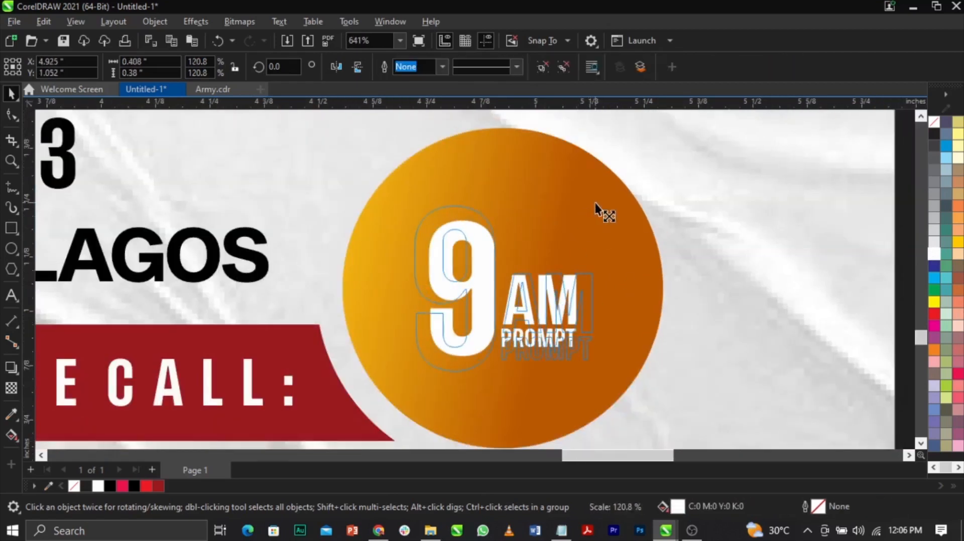
{"action": "scroll", "coordinate": [598, 211], "scroll_direction": "down", "scroll_amount": 4}
{"action": "left_click", "coordinate": [772, 288]}
{"action": "scroll", "coordinate": [774, 294], "scroll_direction": "down", "scroll_amount": 3}
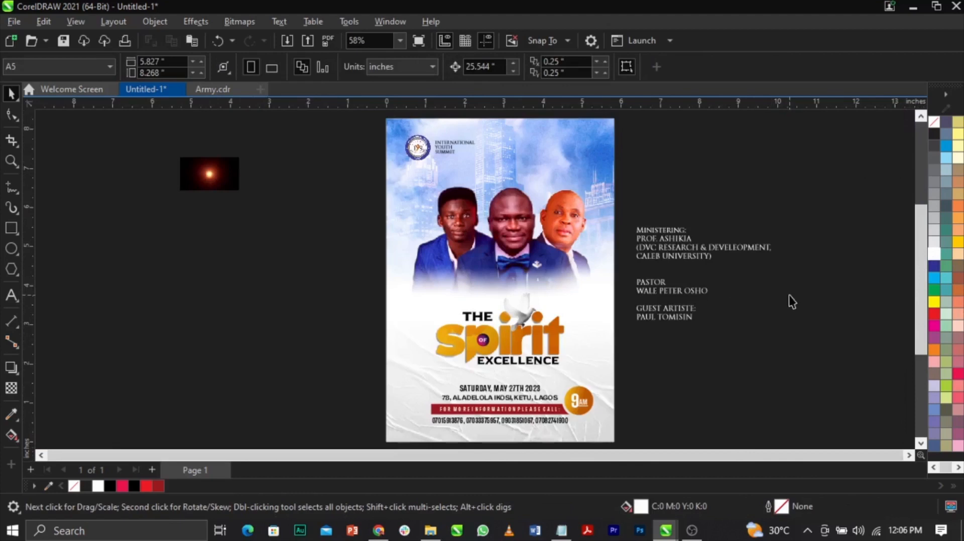
{"action": "scroll", "coordinate": [507, 247], "scroll_direction": "up", "scroll_amount": 1}
{"action": "scroll", "coordinate": [671, 236], "scroll_direction": "up", "scroll_amount": 2}
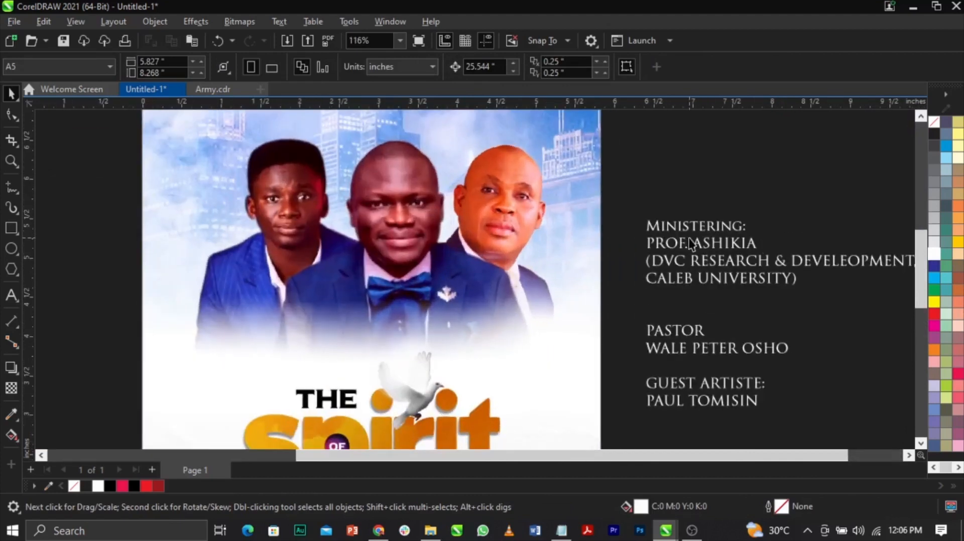
Step: Remove the "Ministering:" block with its speaker and affiliation lines from the white speaker list and paste it as separate text over the flyer
{"action": "double_click", "coordinate": [700, 246]}
{"action": "left_click_drag", "start_coordinate": [803, 283], "coordinate": [624, 221]}
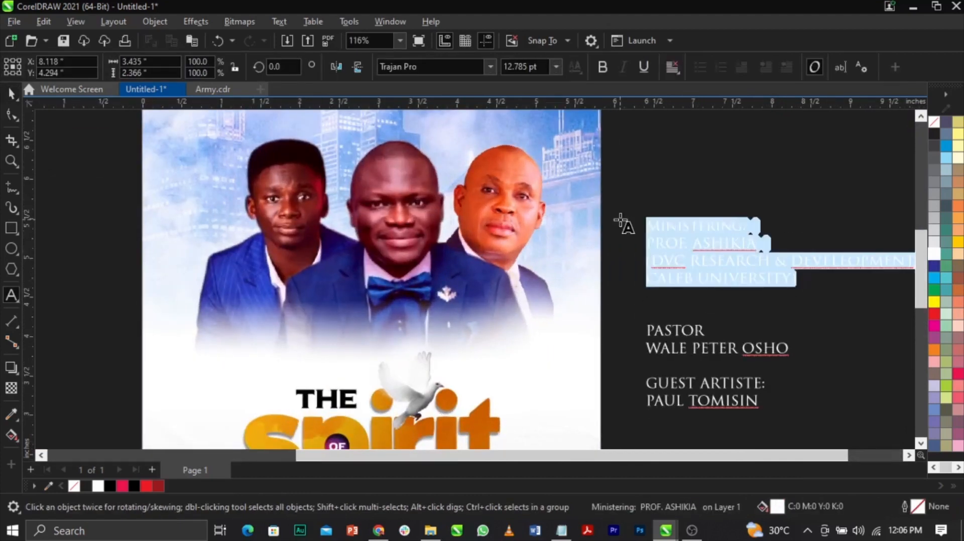
{"action": "key", "text": "Delete"}
{"action": "left_click", "coordinate": [523, 313]}
{"action": "key", "text": "ctrl+v"}
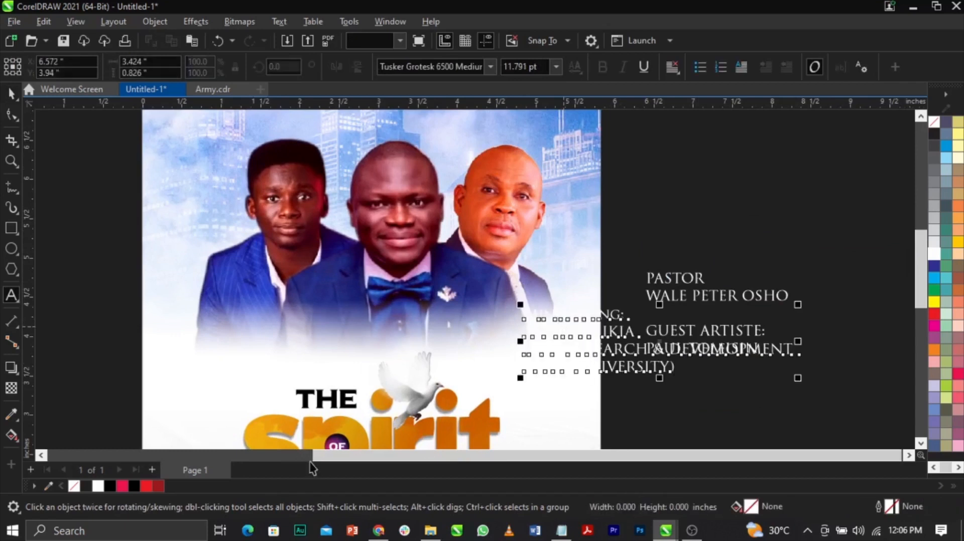
Step: Fill the "Ministering:" block with black, scale it to about 1.15 inches wide, and place it below the portrait in the patterned tie
{"action": "left_click", "coordinate": [137, 485]}
{"action": "left_click_drag", "start_coordinate": [798, 378], "coordinate": [579, 351]}
{"action": "scroll", "coordinate": [554, 322], "scroll_direction": "up", "scroll_amount": 4}
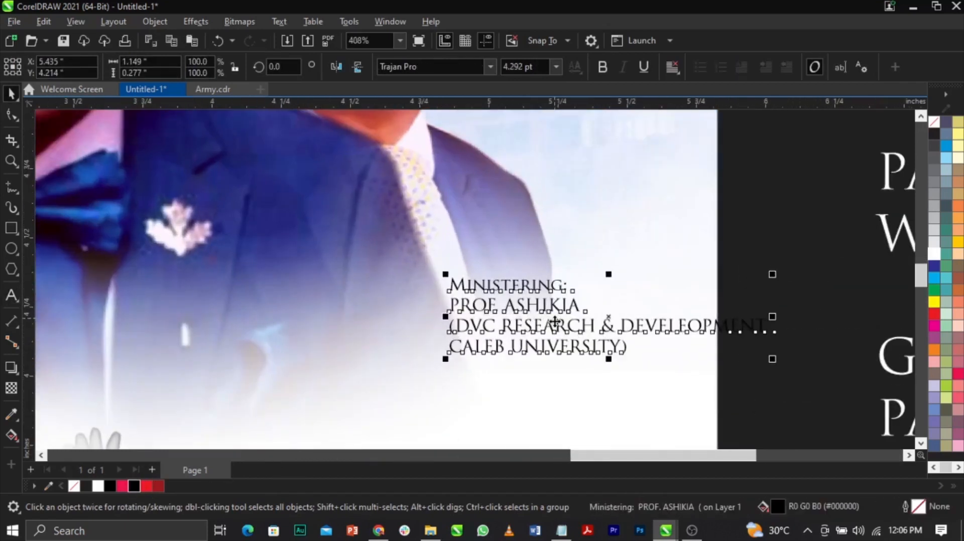
{"action": "left_click", "coordinate": [491, 371]}
{"action": "left_click_drag", "start_coordinate": [612, 330], "coordinate": [523, 348]}
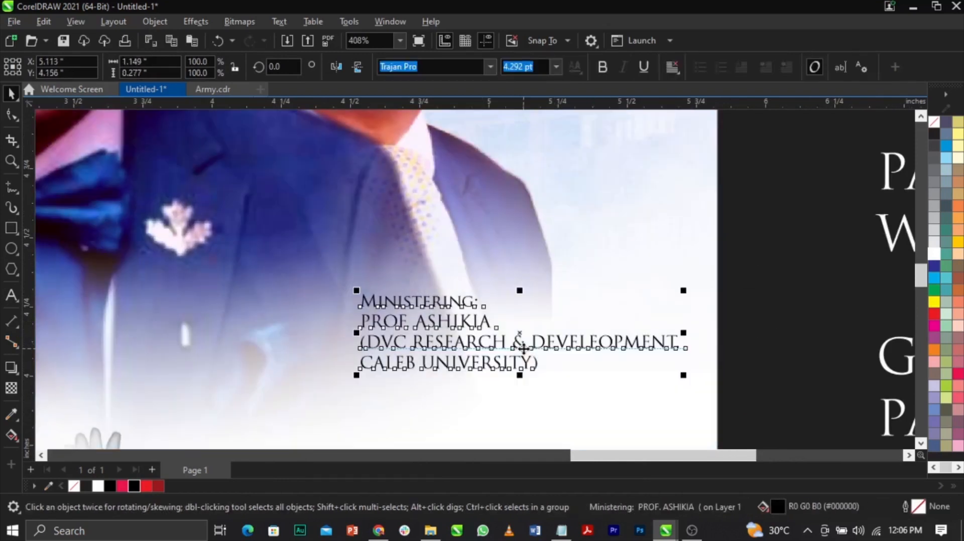
Step: Split the "(DVC RESEARCH & DEVELEOPMENT, CALEB UNIVERSITY)" lines out of the ministering block into a separate text object below it
{"action": "double_click", "coordinate": [488, 322]}
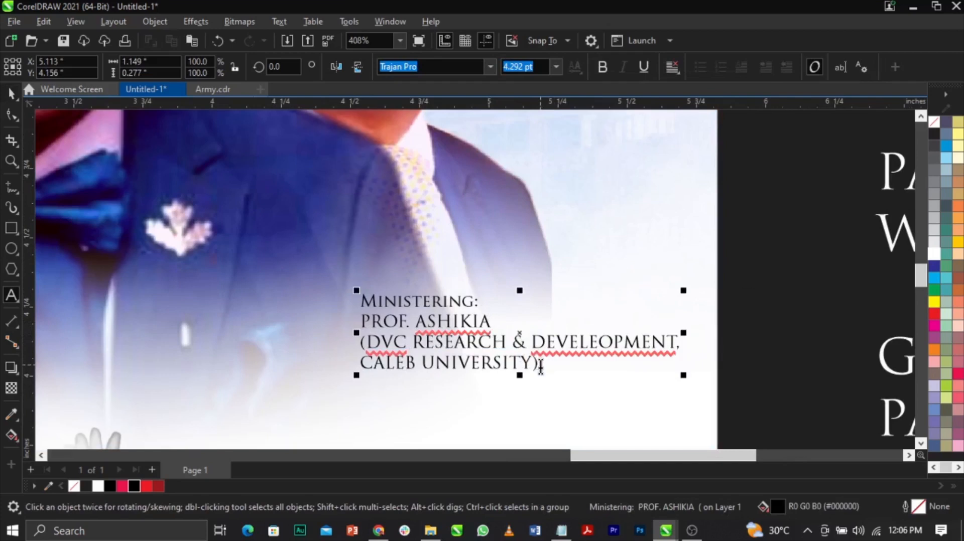
{"action": "left_click_drag", "start_coordinate": [538, 365], "coordinate": [354, 348]}
{"action": "key", "text": "ctrl+x"}
{"action": "left_click", "coordinate": [390, 394]}
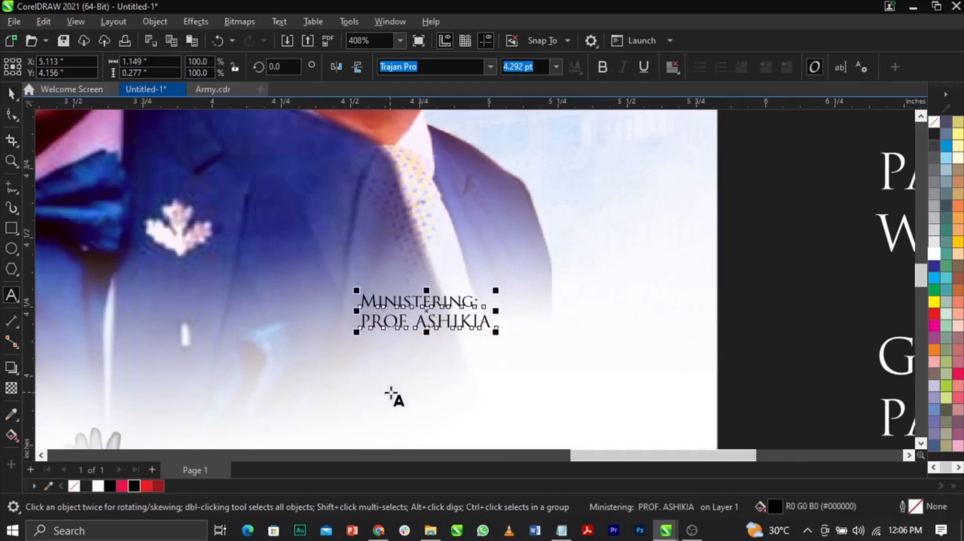
{"action": "key", "text": "ctrl+v"}
{"action": "key", "text": "ctrl+space"}
Step: Set the remaining ministering text to Tusker Grotesk 6500 Medium and break it apart into separate lines
{"action": "left_click", "coordinate": [439, 323]}
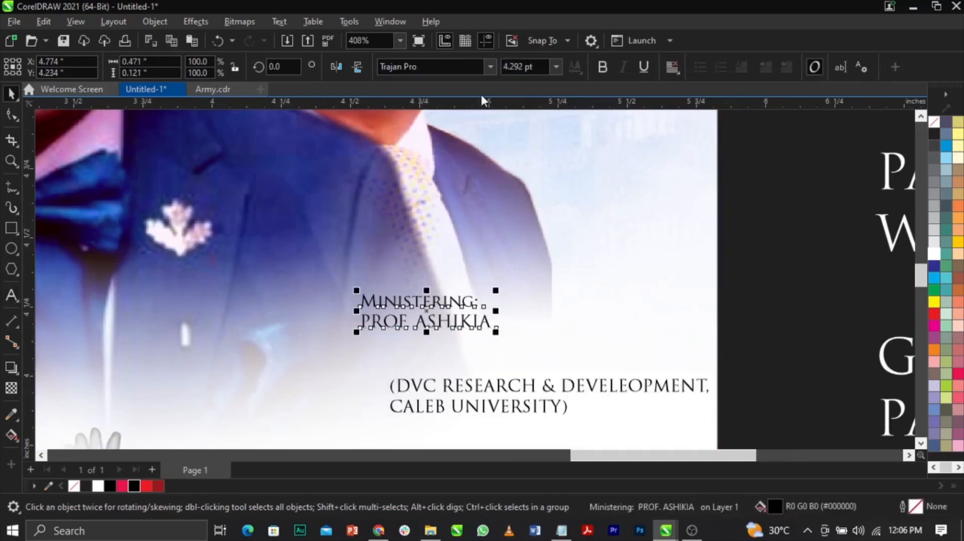
{"action": "left_click", "coordinate": [490, 67]}
{"action": "key", "text": "Escape"}
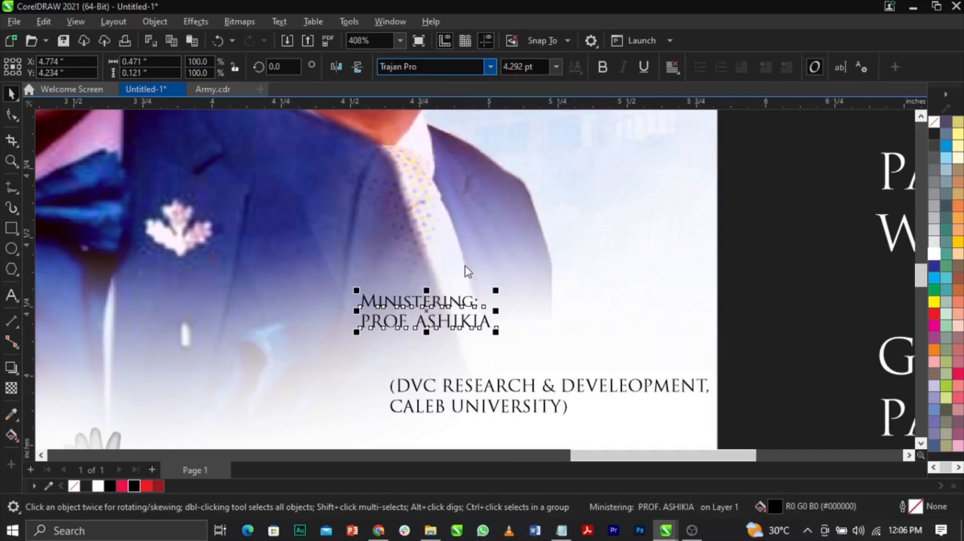
{"action": "key", "text": "ctrl+k"}
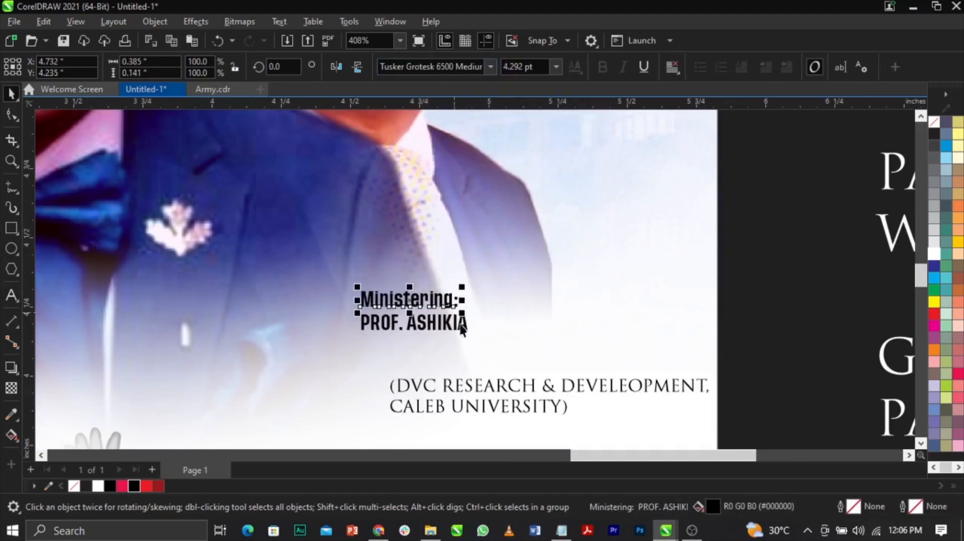
Step: Position the professor's name under "Ministering:" and set its font size to 7 pt
{"action": "left_click", "coordinate": [470, 327]}
{"action": "left_click_drag", "start_coordinate": [472, 339], "coordinate": [513, 369]}
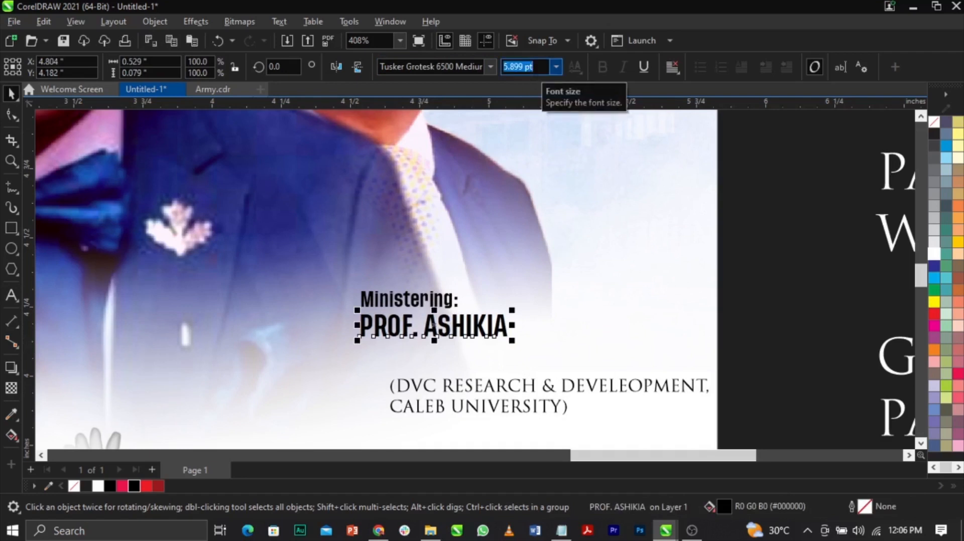
{"action": "type", "text": "7"}
{"action": "key", "text": "Return"}
Step: Move "Ministering:" up slightly above the professor's name and change its case to uppercase
{"action": "left_click", "coordinate": [419, 306]}
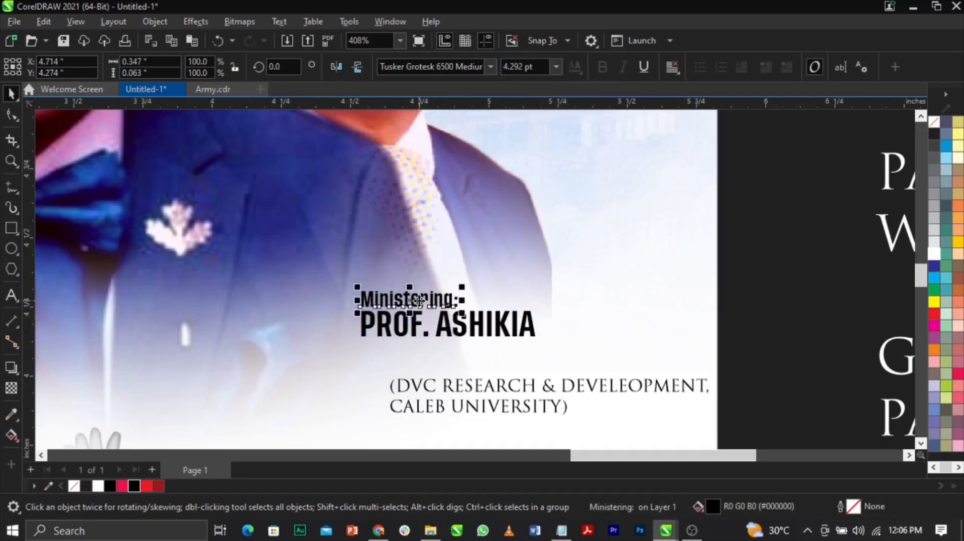
{"action": "scroll", "coordinate": [418, 304], "scroll_direction": "up", "scroll_amount": 3}
{"action": "left_click_drag", "start_coordinate": [420, 301], "coordinate": [420, 297]}
{"action": "double_click", "coordinate": [419, 297]}
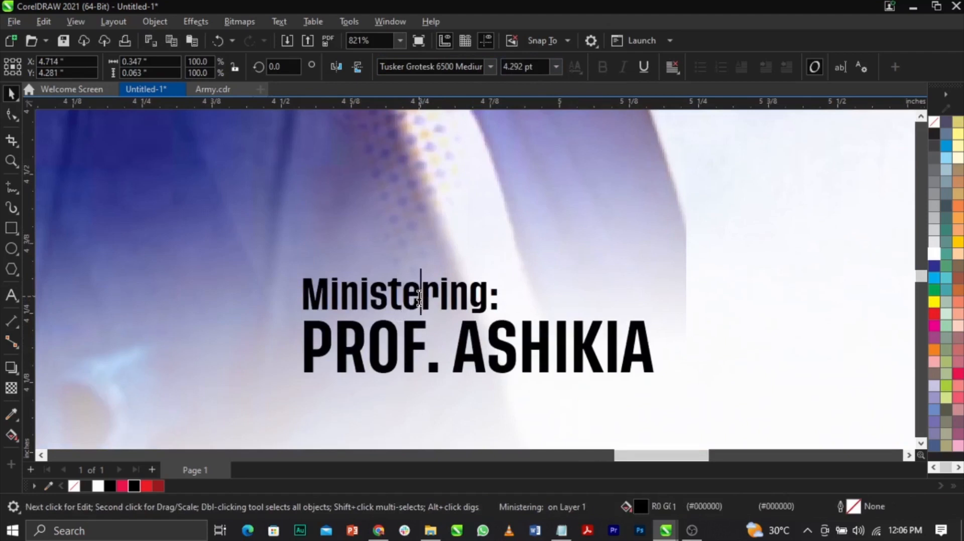
{"action": "key", "text": "ctrl+a"}
{"action": "key", "text": "shift+F3"}
{"action": "key", "text": "Return"}
{"action": "key", "text": "ctrl+space"}
Step: Copy the orange gradient fill from the "spirit" title onto "MINISTERING:" and enlarge the word to about 5.6 pt
{"action": "scroll", "coordinate": [406, 372], "scroll_direction": "down", "scroll_amount": 8}
{"action": "scroll", "coordinate": [405, 374], "scroll_direction": "up", "scroll_amount": 2}
{"action": "left_click_drag", "start_coordinate": [381, 434], "coordinate": [457, 249]}
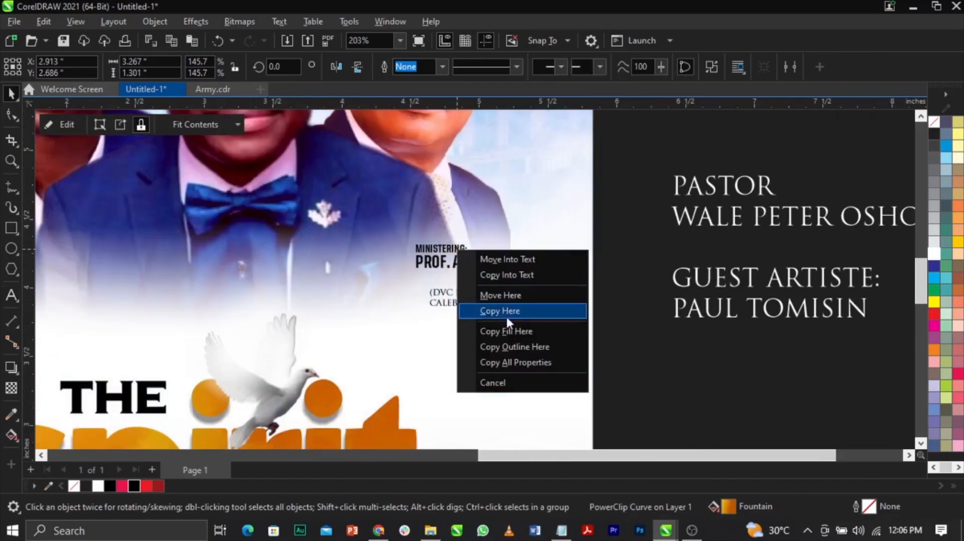
{"action": "left_click", "coordinate": [507, 331]}
{"action": "scroll", "coordinate": [485, 247], "scroll_direction": "up", "scroll_amount": 7}
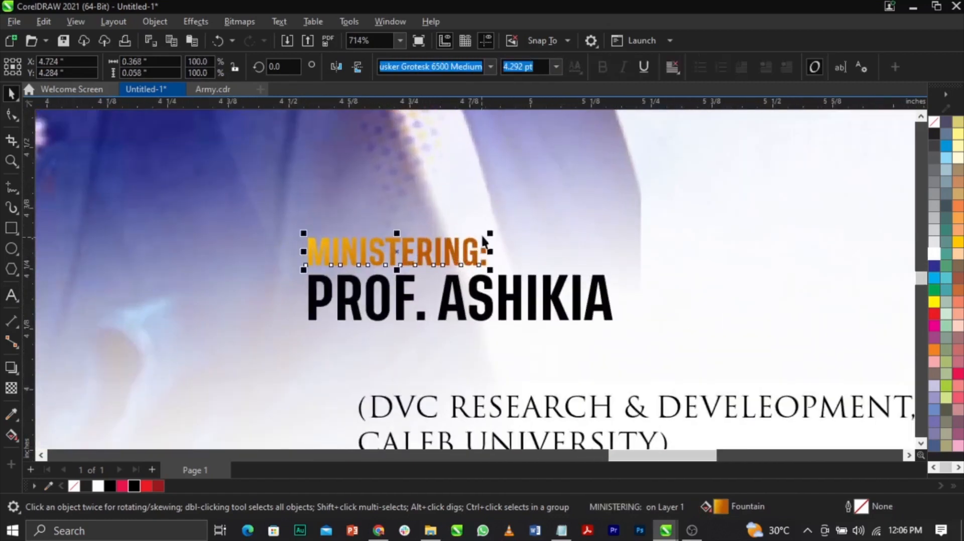
{"action": "left_click_drag", "start_coordinate": [504, 231], "coordinate": [549, 221]}
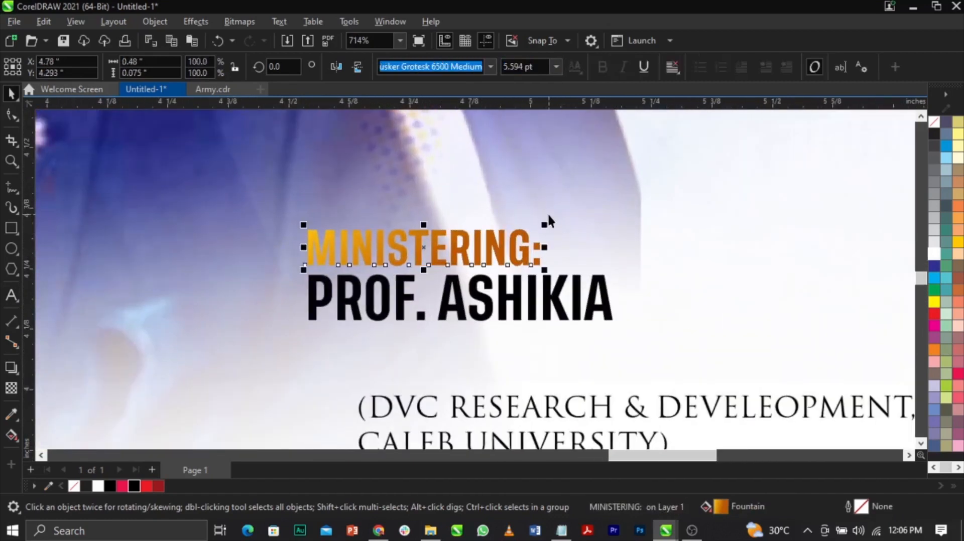
Step: Change the DVC affiliation text to a bold sans-serif font, scale it down, and place it directly under the professor's name
{"action": "left_click", "coordinate": [554, 291]}
{"action": "scroll", "coordinate": [523, 282], "scroll_direction": "down", "scroll_amount": 4}
{"action": "left_click_drag", "start_coordinate": [589, 354], "coordinate": [555, 332]}
{"action": "left_click", "coordinate": [649, 354]}
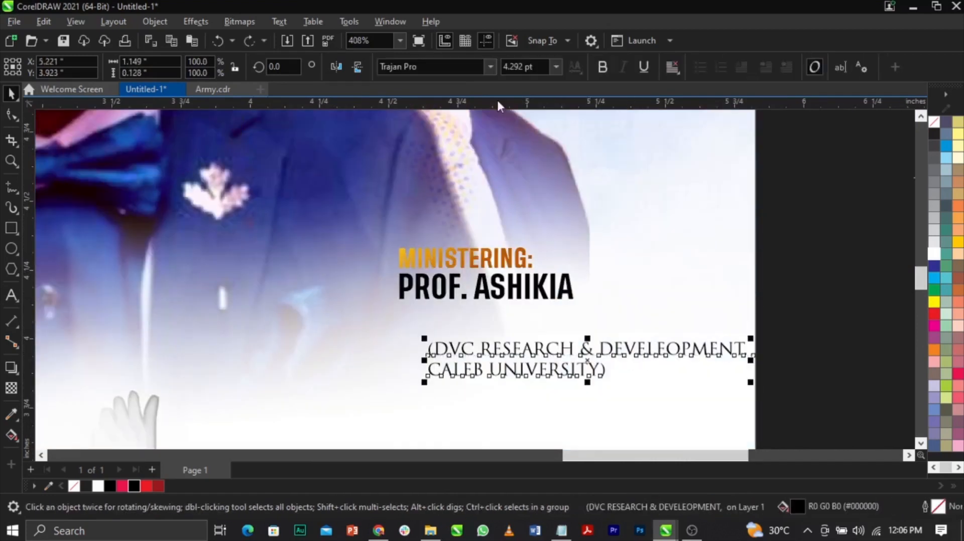
{"action": "left_click", "coordinate": [490, 71]}
{"action": "left_click", "coordinate": [488, 129]}
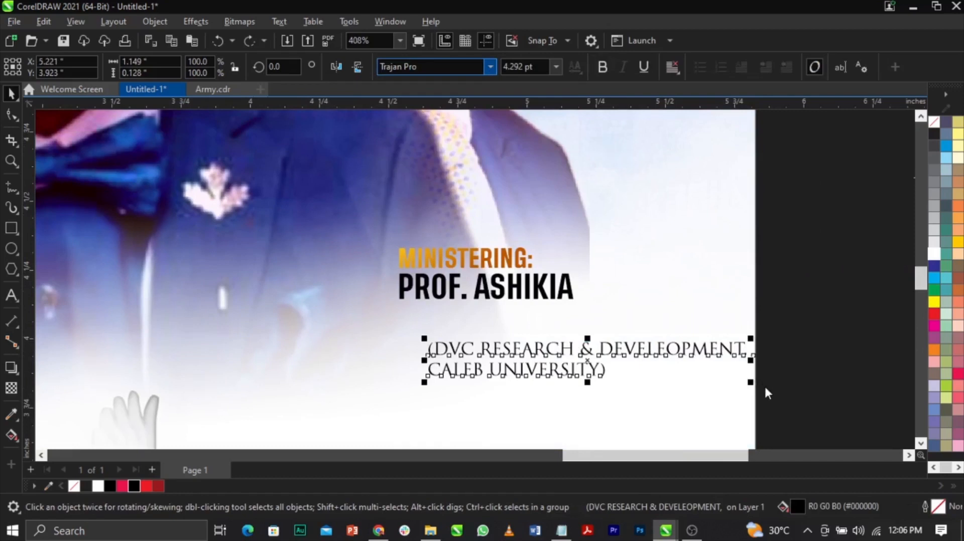
{"action": "left_click_drag", "start_coordinate": [717, 372], "coordinate": [517, 316]}
Step: Select the three ministering text lines, enlarge them together to about 0.72 inches wide, and reposition them below the portrait
{"action": "left_click_drag", "start_coordinate": [846, 211], "coordinate": [348, 401]}
{"action": "left_click_drag", "start_coordinate": [577, 334], "coordinate": [601, 343]}
{"action": "scroll", "coordinate": [556, 265], "scroll_direction": "down", "scroll_amount": 2}
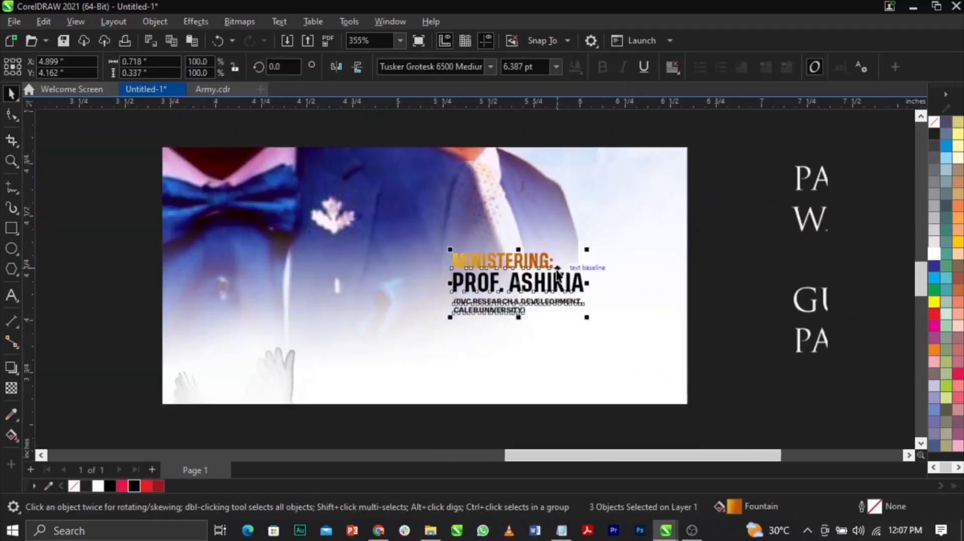
{"action": "scroll", "coordinate": [557, 269], "scroll_direction": "up", "scroll_amount": 5}
{"action": "left_click_drag", "start_coordinate": [562, 283], "coordinate": [583, 324]}
{"action": "scroll", "coordinate": [566, 272], "scroll_direction": "down", "scroll_amount": 1}
Step: Remove the "PASTOR" line and the pastor's name from the white speaker list and paste them as separate text below the centre portrait
{"action": "scroll", "coordinate": [567, 273], "scroll_direction": "down", "scroll_amount": 4}
{"action": "left_click", "coordinate": [688, 266]}
{"action": "scroll", "coordinate": [691, 256], "scroll_direction": "up", "scroll_amount": 1}
{"action": "double_click", "coordinate": [690, 255]}
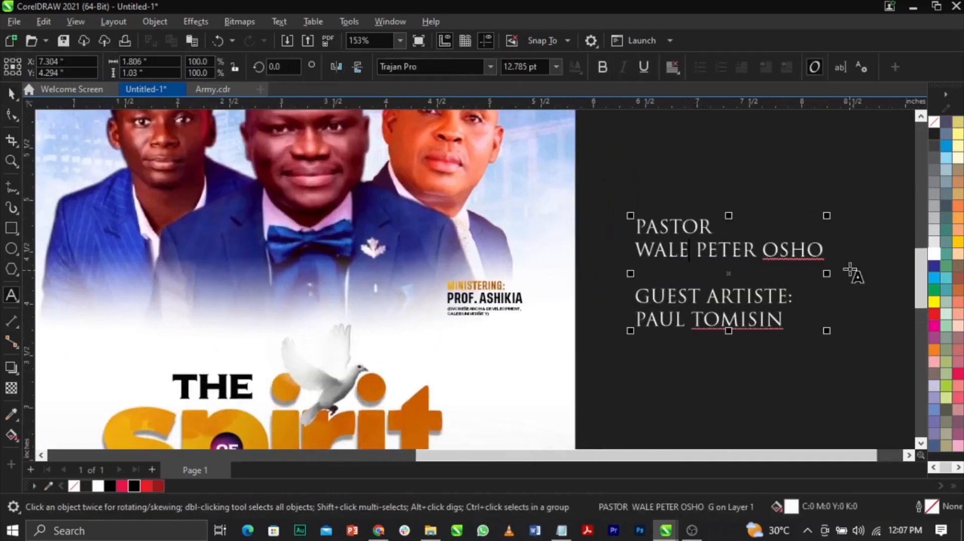
{"action": "left_click_drag", "start_coordinate": [824, 251], "coordinate": [577, 200]}
{"action": "key", "text": "Delete"}
{"action": "left_click", "coordinate": [288, 300]}
{"action": "key", "text": "ctrl+v"}
Step: Format the pastor text in black Tusker Grotesk 6500 Medium at 7 pt
{"action": "scroll", "coordinate": [307, 297], "scroll_direction": "up", "scroll_amount": 1}
{"action": "left_click", "coordinate": [490, 67]}
{"action": "left_click", "coordinate": [490, 68]}
{"action": "left_click", "coordinate": [454, 131]}
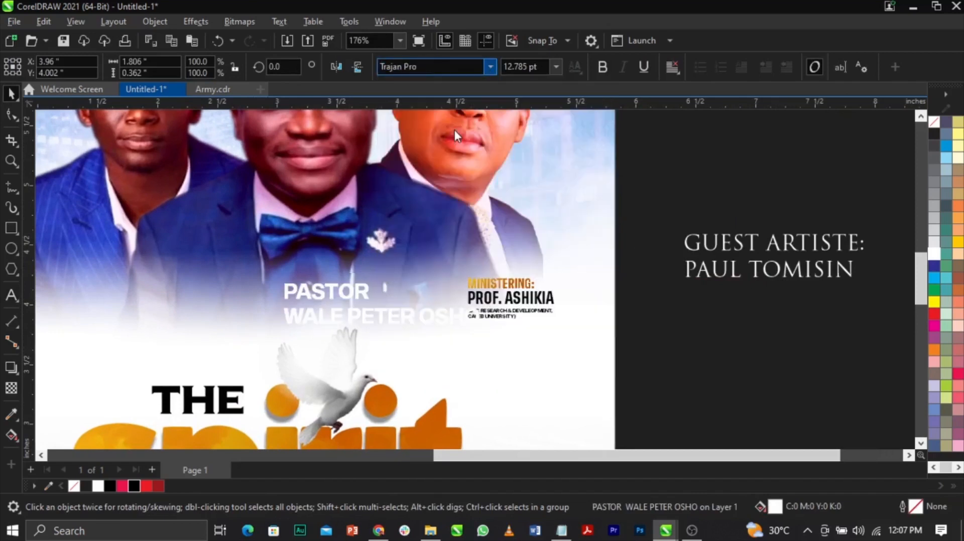
{"action": "scroll", "coordinate": [300, 330], "scroll_direction": "up", "scroll_amount": 2}
{"action": "double_click", "coordinate": [523, 66]}
{"action": "type", "text": "7"}
{"action": "key", "text": "Return"}
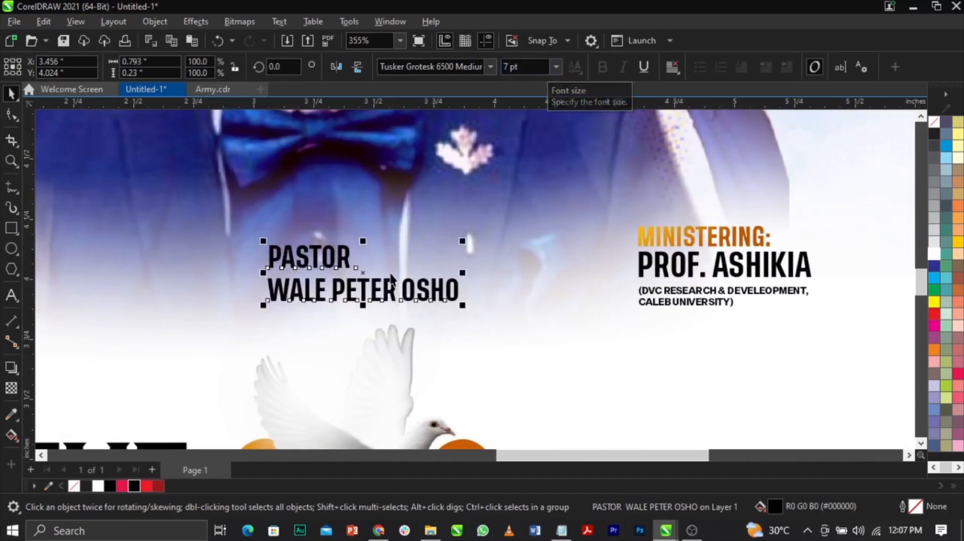
Step: Break the pastor text into separate lines and copy the orange gradient fill from "MINISTERING:" onto "PASTOR"
{"action": "left_click", "coordinate": [682, 272]}
{"action": "left_click", "coordinate": [434, 300]}
{"action": "key", "text": "ctrl+k"}
{"action": "left_click_drag", "start_coordinate": [677, 242], "coordinate": [330, 256]}
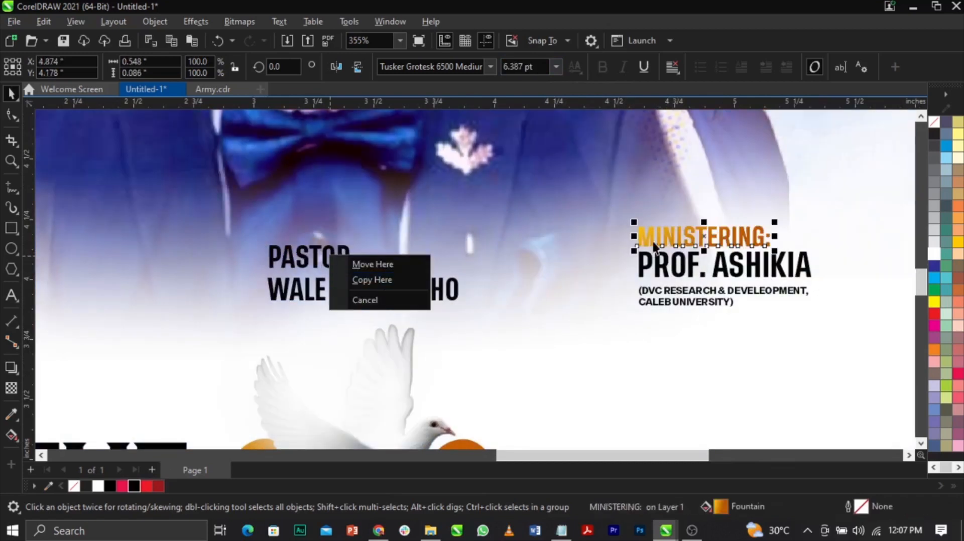
{"action": "left_click", "coordinate": [352, 264]}
{"action": "left_click_drag", "start_coordinate": [334, 265], "coordinate": [330, 261]}
{"action": "left_click", "coordinate": [370, 340]}
{"action": "scroll", "coordinate": [375, 267], "scroll_direction": "up", "scroll_amount": 3}
{"action": "left_click", "coordinate": [432, 311]}
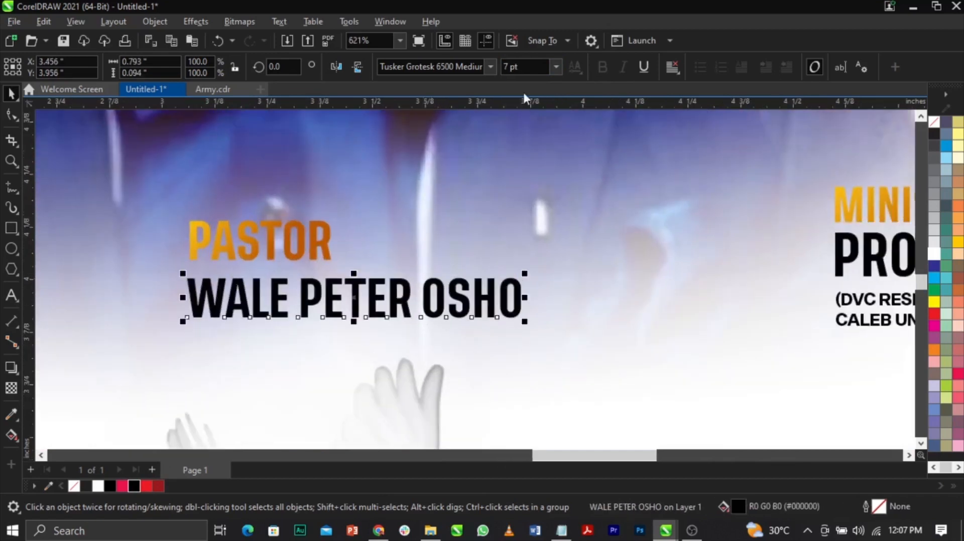
{"action": "left_click_drag", "start_coordinate": [150, 350], "coordinate": [149, 350]}
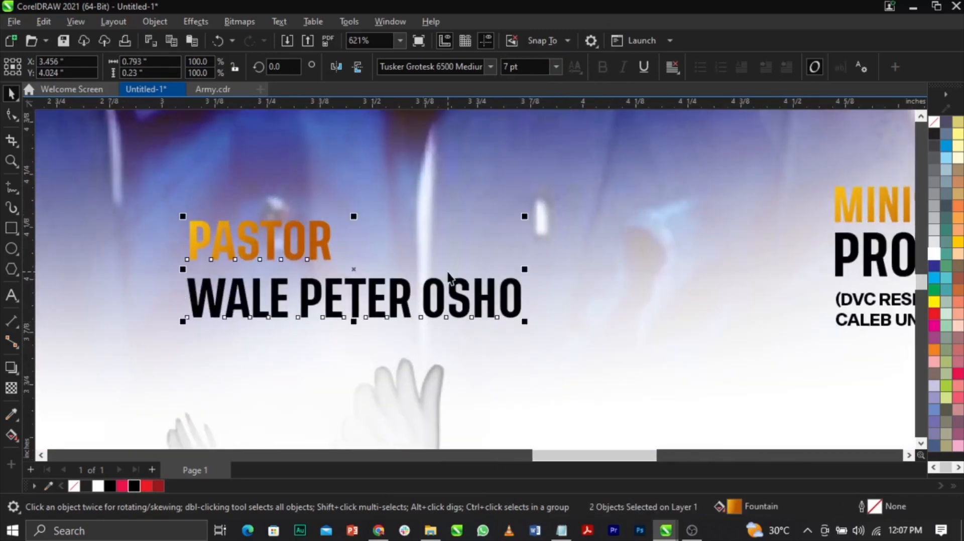
Step: Move the "GUEST ARTISTE:" text block onto the flyer below the portrait in the striped suit and fill it with black
{"action": "scroll", "coordinate": [447, 273], "scroll_direction": "down", "scroll_amount": 7}
{"action": "left_click", "coordinate": [784, 309]}
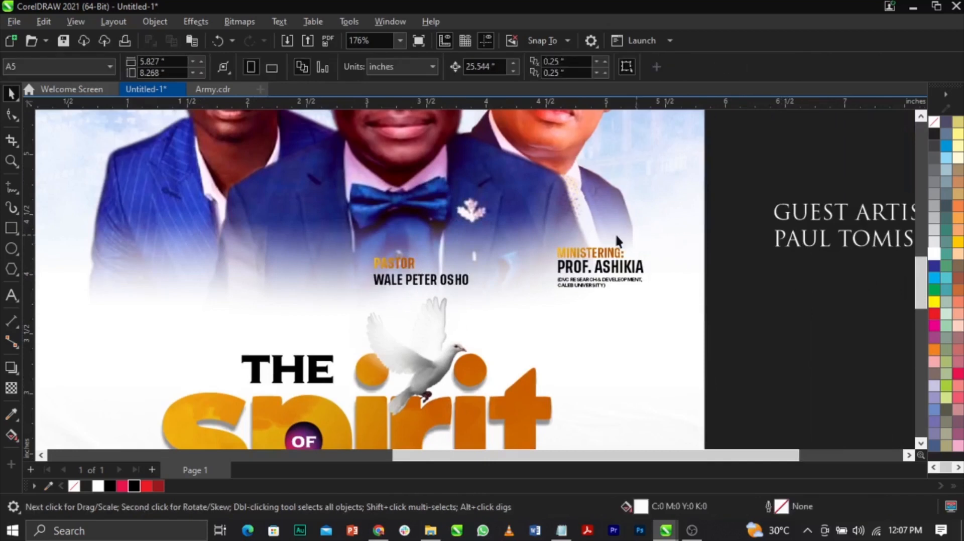
{"action": "left_click_drag", "start_coordinate": [793, 246], "coordinate": [183, 300]}
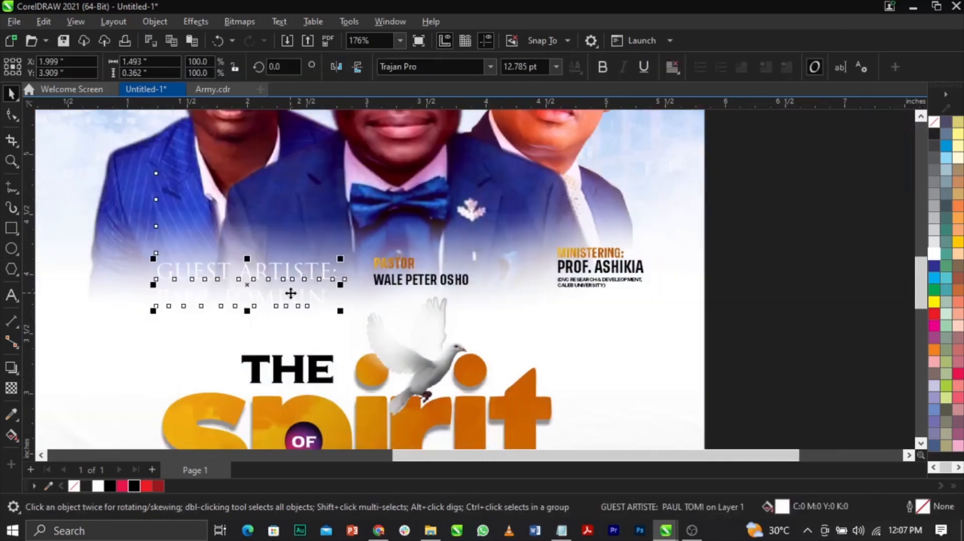
{"action": "scroll", "coordinate": [203, 361], "scroll_direction": "down", "scroll_amount": 1}
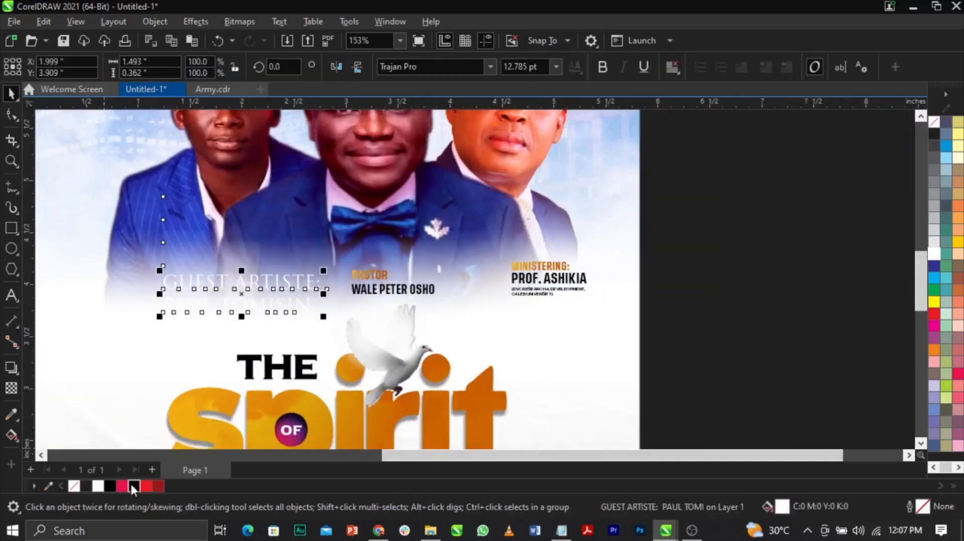
{"action": "left_click", "coordinate": [133, 486]}
Step: Delete the blank lines above "GUEST ARTISTE:" in its text block
{"action": "scroll", "coordinate": [167, 290], "scroll_direction": "up", "scroll_amount": 4}
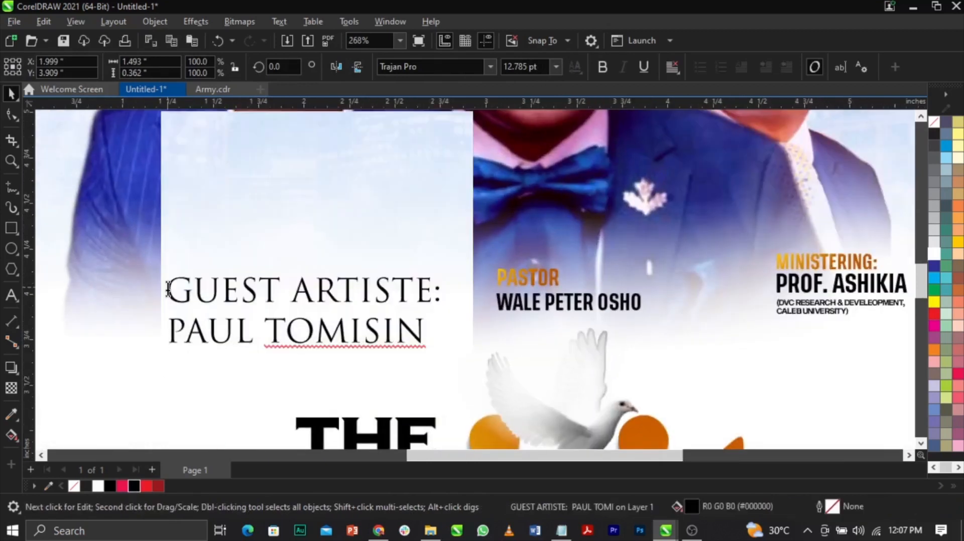
{"action": "key", "text": "BackSpace"}
{"action": "key", "text": "BackSpace"}
{"action": "key", "text": "BackSpace"}
{"action": "key", "text": "BackSpace"}
{"action": "key", "text": "ctrl+space"}
Step: Reposition the guest artiste text over the lower edge of the striped suit and set its font size to 7 pt
{"action": "left_click_drag", "start_coordinate": [417, 182], "coordinate": [317, 301]}
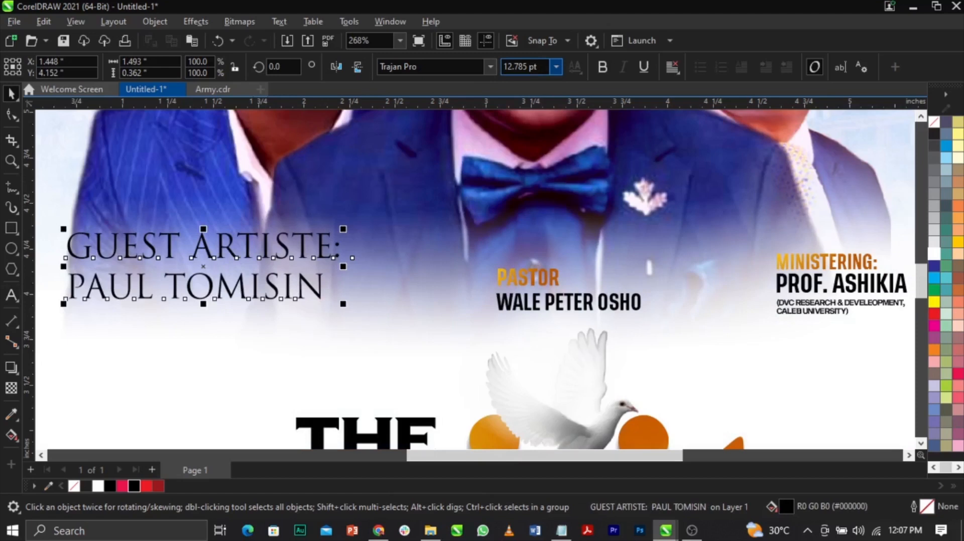
{"action": "type", "text": "7"}
{"action": "key", "text": "Return"}
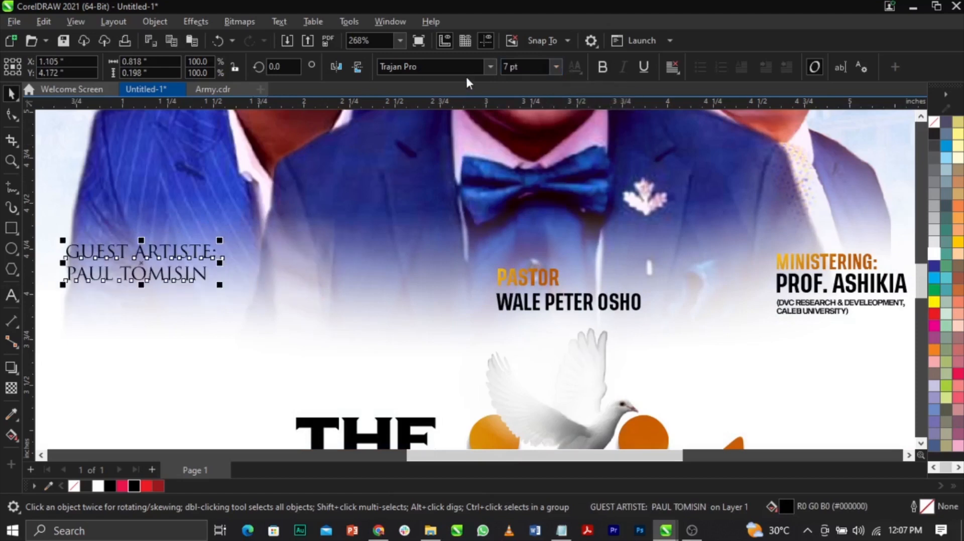
Step: Set the guest artiste text to Tusker Grotesk 6500 Medium, shift it level with the pastor text, and break it into separate lines
{"action": "left_click", "coordinate": [490, 67]}
{"action": "key", "text": "Escape"}
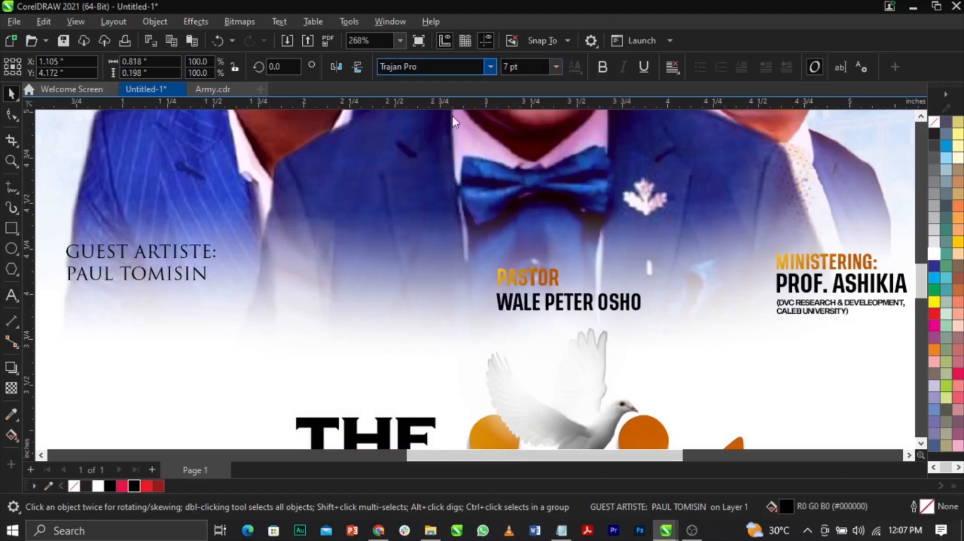
{"action": "left_click_drag", "start_coordinate": [176, 277], "coordinate": [232, 300]}
{"action": "key", "text": "ctrl+k"}
{"action": "left_click", "coordinate": [229, 301]}
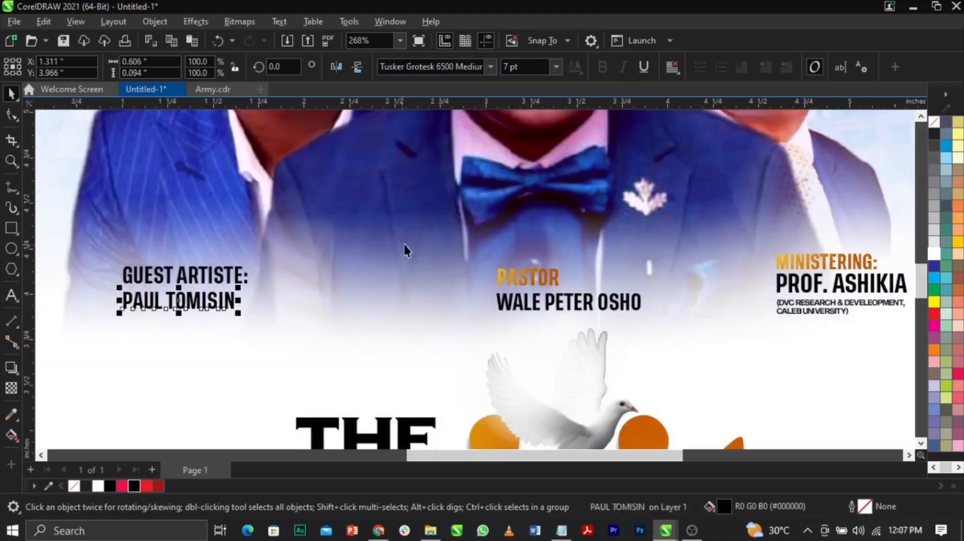
Step: Set the font size of the professor's name and the pastor's name to 8 pt
{"action": "left_click", "coordinate": [832, 280]}
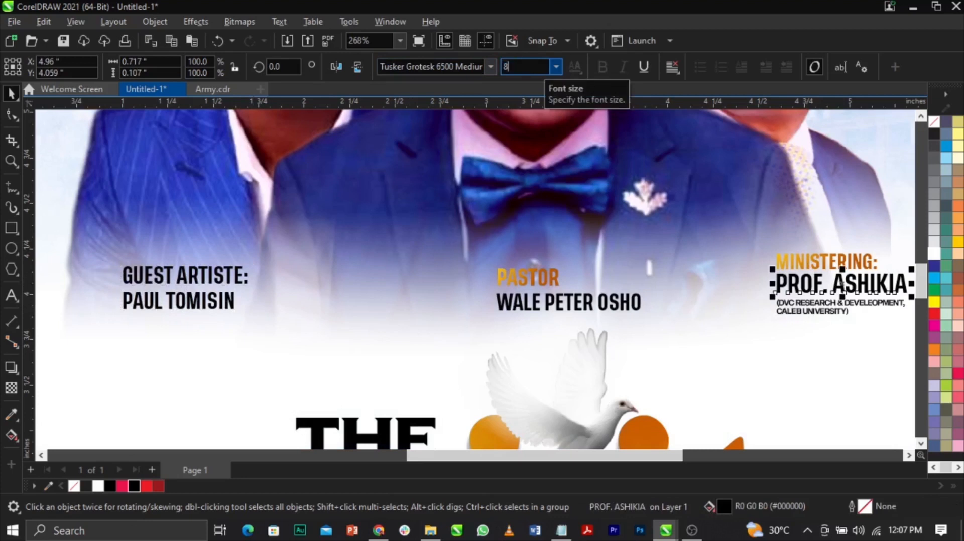
{"action": "left_click", "coordinate": [537, 309]}
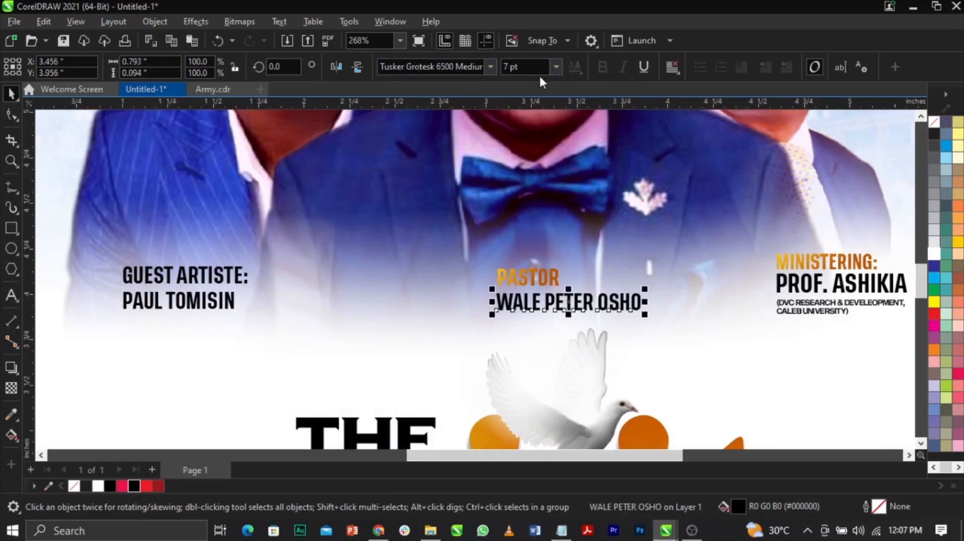
{"action": "type", "text": "8"}
{"action": "key", "text": "Return"}
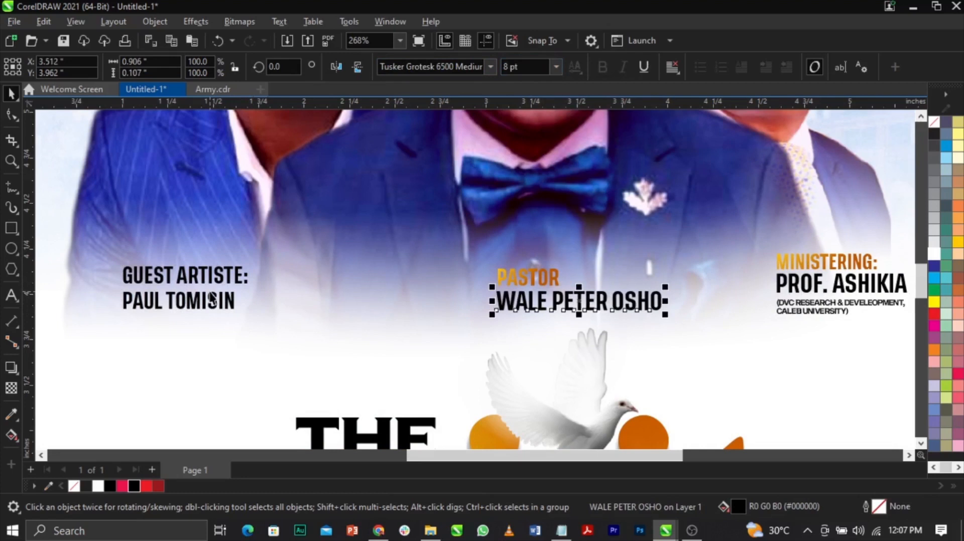
Step: Set the guest artiste's name to 8 pt and copy the gold gradient fill from PASTOR onto the "GUEST ARTISTE:" label
{"action": "left_click", "coordinate": [212, 300]}
{"action": "type", "text": "8"}
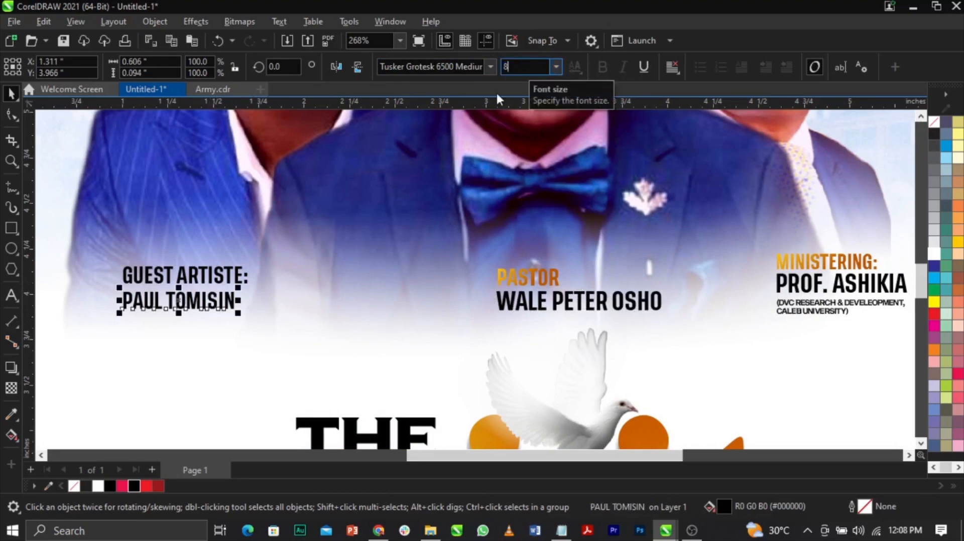
{"action": "key", "text": "Return"}
{"action": "left_click", "coordinate": [210, 278]}
{"action": "left_click_drag", "start_coordinate": [500, 275], "coordinate": [231, 278]}
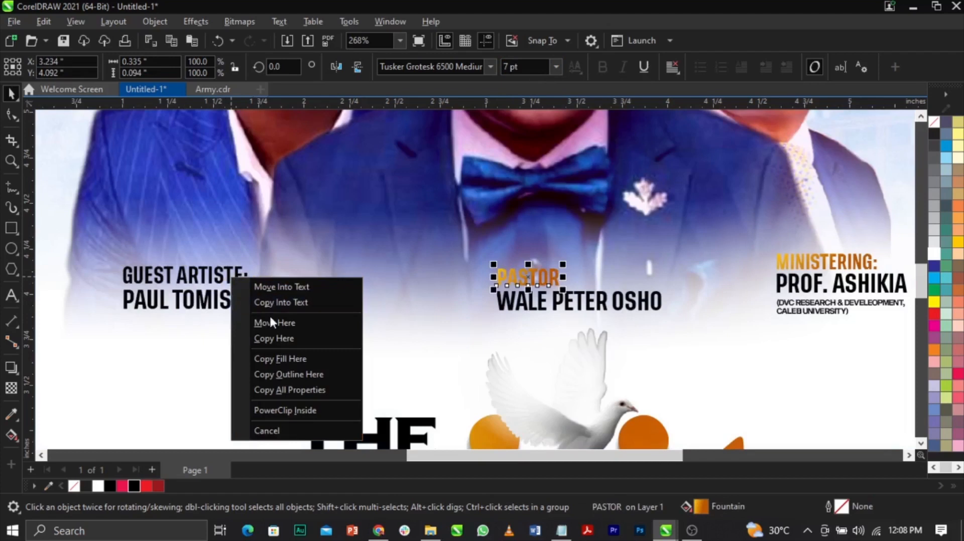
{"action": "left_click", "coordinate": [294, 361]}
Step: Move both lines of the guest artiste caption further left, beneath the outer edge of the striped suit
{"action": "scroll", "coordinate": [257, 309], "scroll_direction": "down", "scroll_amount": 3}
{"action": "left_click", "coordinate": [216, 299]}
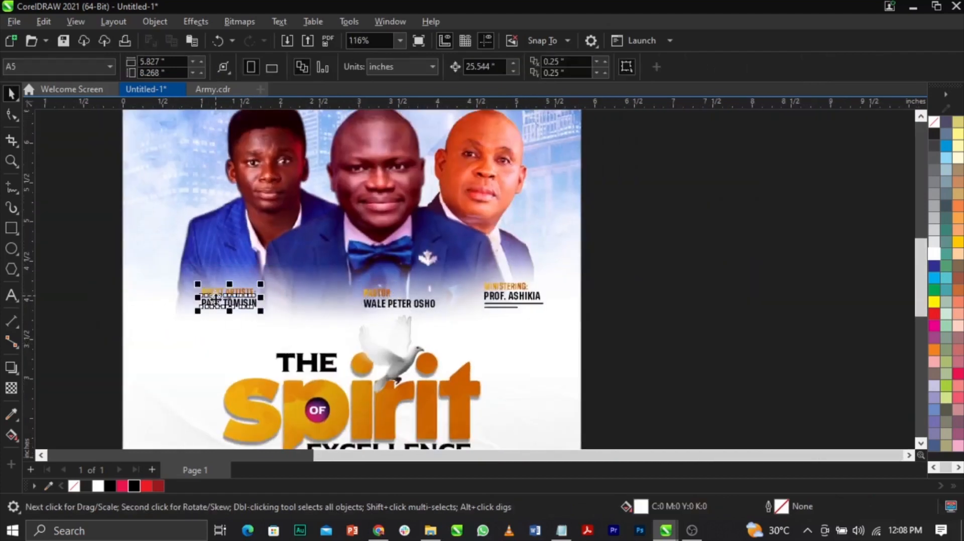
{"action": "scroll", "coordinate": [216, 300], "scroll_direction": "up", "scroll_amount": 2}
{"action": "left_click_drag", "start_coordinate": [232, 304], "coordinate": [171, 297]}
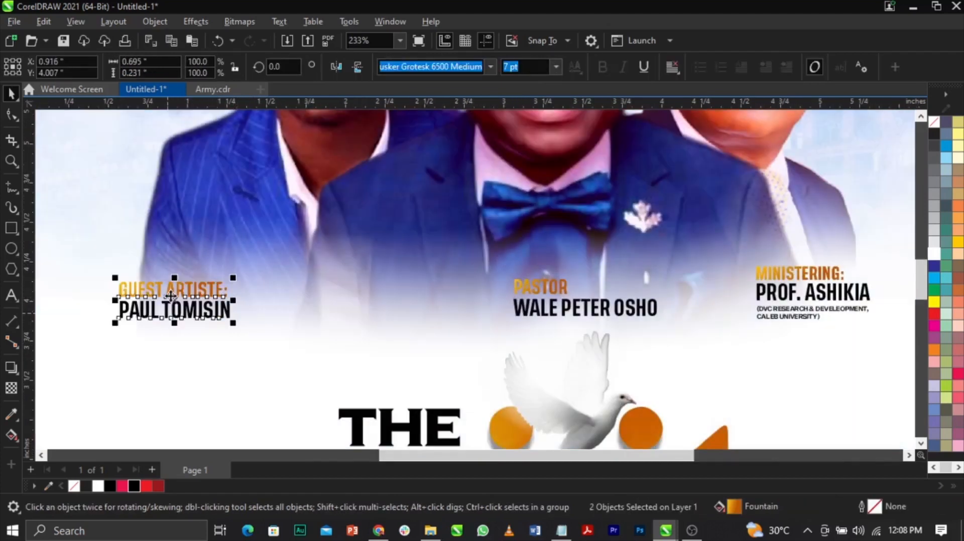
Step: Group the caption lines and centre the pastor's caption horizontally on the flyer
{"action": "scroll", "coordinate": [629, 297], "scroll_direction": "down", "scroll_amount": 1}
{"action": "left_click_drag", "start_coordinate": [702, 342], "coordinate": [703, 340]}
{"action": "key", "text": "ctrl+g"}
{"action": "left_click_drag", "start_coordinate": [679, 277], "coordinate": [548, 317]}
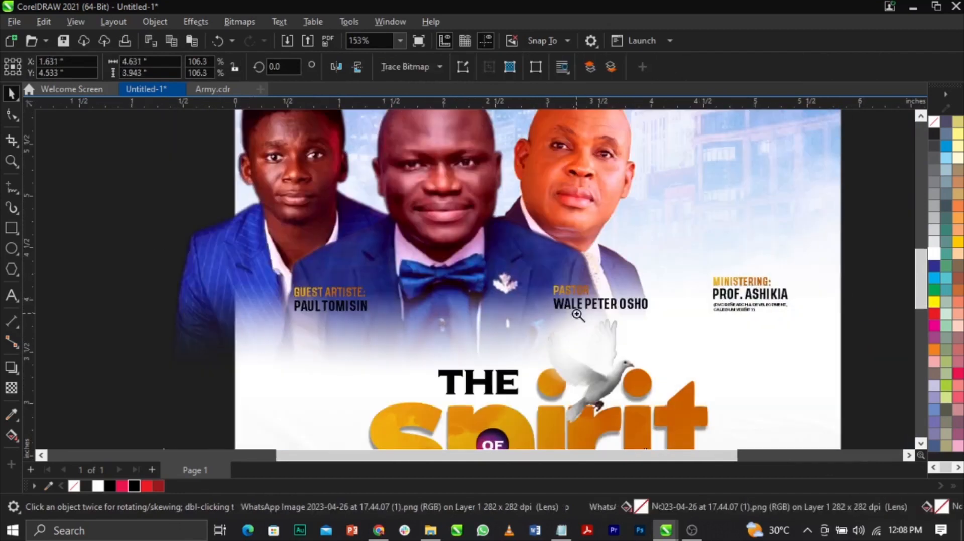
{"action": "key", "text": "z"}
{"action": "key", "text": "space"}
{"action": "left_click_drag", "start_coordinate": [514, 276], "coordinate": [668, 325]}
{"action": "key", "text": "ctrl+g"}
{"action": "left_click", "coordinate": [635, 310], "text": "shift"}
{"action": "key", "text": "c"}
{"action": "scroll", "coordinate": [585, 289], "scroll_direction": "down", "scroll_amount": 2}
{"action": "key", "text": "Escape"}
Step: Redraw the portraits' fountain transparency vertically, from the pastor's bow tie down to the top of the dove
{"action": "key", "text": "z"}
{"action": "left_click_drag", "start_coordinate": [342, 198], "coordinate": [729, 329]}
{"action": "key", "text": "space"}
{"action": "left_click", "coordinate": [599, 290]}
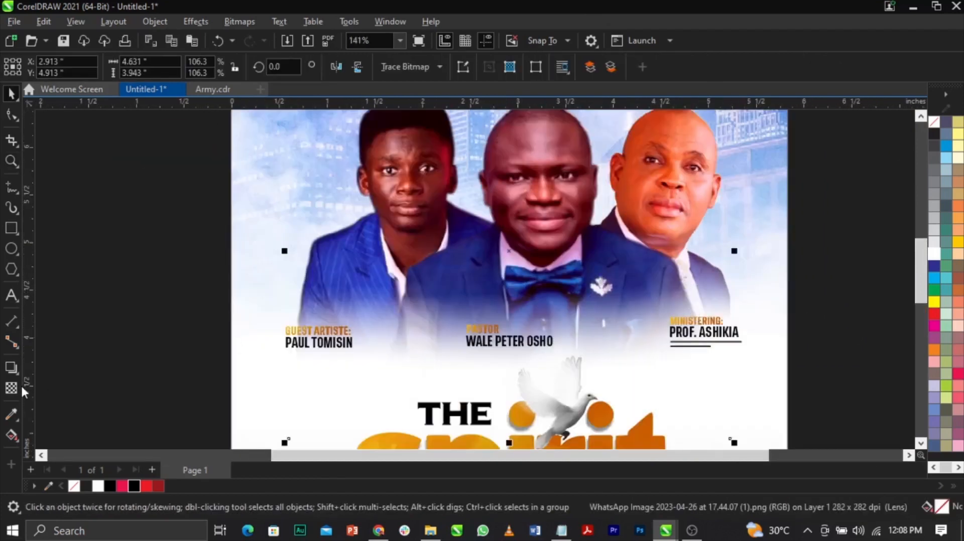
{"action": "left_click", "coordinate": [15, 388]}
{"action": "left_click_drag", "start_coordinate": [564, 291], "coordinate": [566, 275]}
{"action": "left_click", "coordinate": [567, 369]}
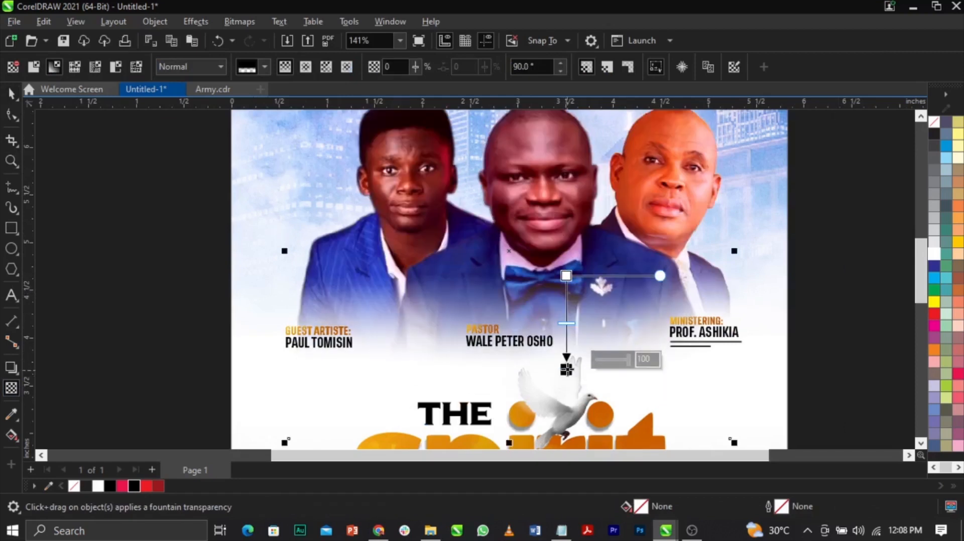
{"action": "key", "text": "space"}
{"action": "left_click_drag", "start_coordinate": [481, 239], "coordinate": [481, 234]}
{"action": "left_click_drag", "start_coordinate": [539, 265], "coordinate": [532, 261]}
Step: Place the orange-gold optical flare image between the guest artiste and the pastor and bring it to the front
{"action": "scroll", "coordinate": [430, 301], "scroll_direction": "down", "scroll_amount": 3}
{"action": "left_click", "coordinate": [663, 292]}
{"action": "key", "text": "F2"}
{"action": "left_click_drag", "start_coordinate": [155, 153], "coordinate": [612, 368]}
{"action": "left_click_drag", "start_coordinate": [142, 191], "coordinate": [600, 280]}
{"action": "scroll", "coordinate": [622, 301], "scroll_direction": "up", "scroll_amount": 1}
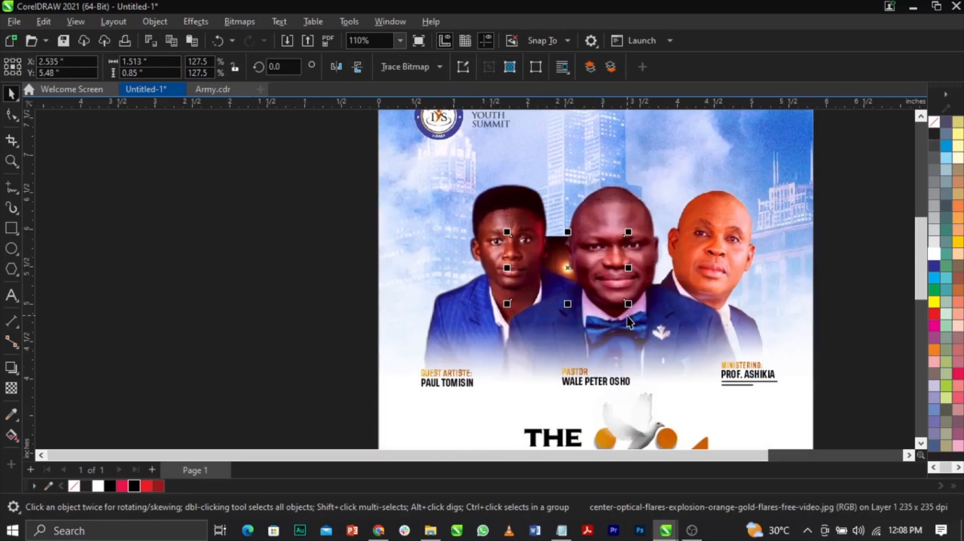
{"action": "key", "text": "shift+Page_Up"}
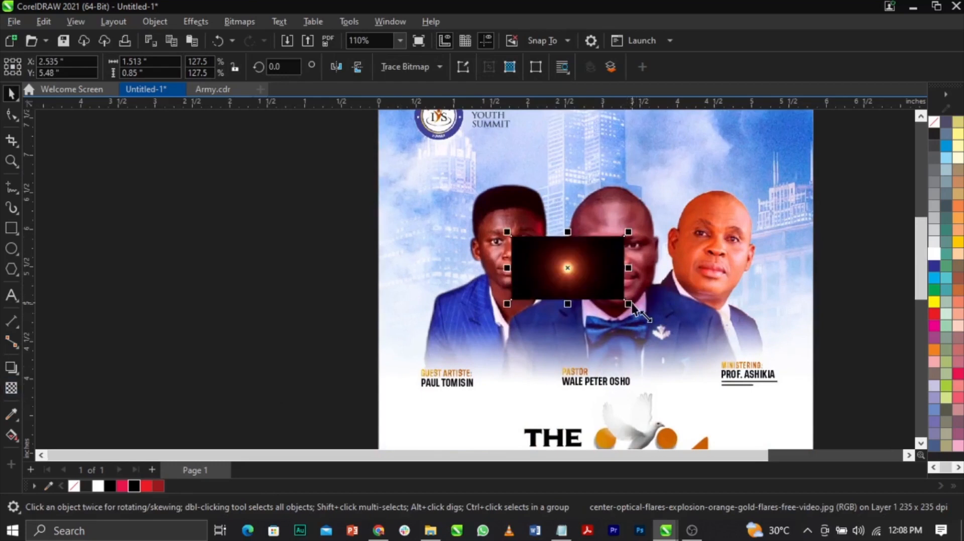
Step: Enlarge the flare image to about 2.1 x 1.18 inches and set its transparency merge mode to Screen
{"action": "left_click_drag", "start_coordinate": [631, 302], "coordinate": [654, 316]}
{"action": "scroll", "coordinate": [697, 283], "scroll_direction": "up", "scroll_amount": 3}
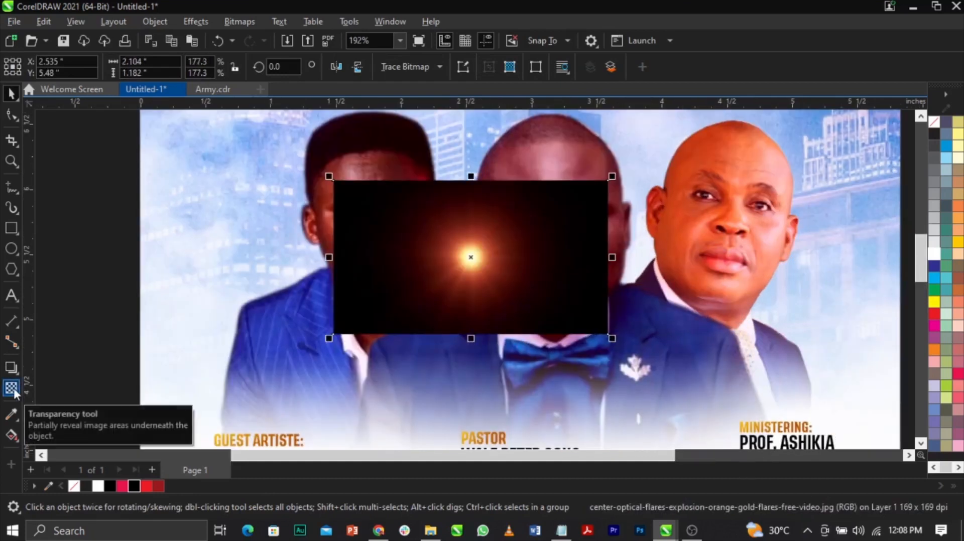
{"action": "left_click", "coordinate": [11, 388]}
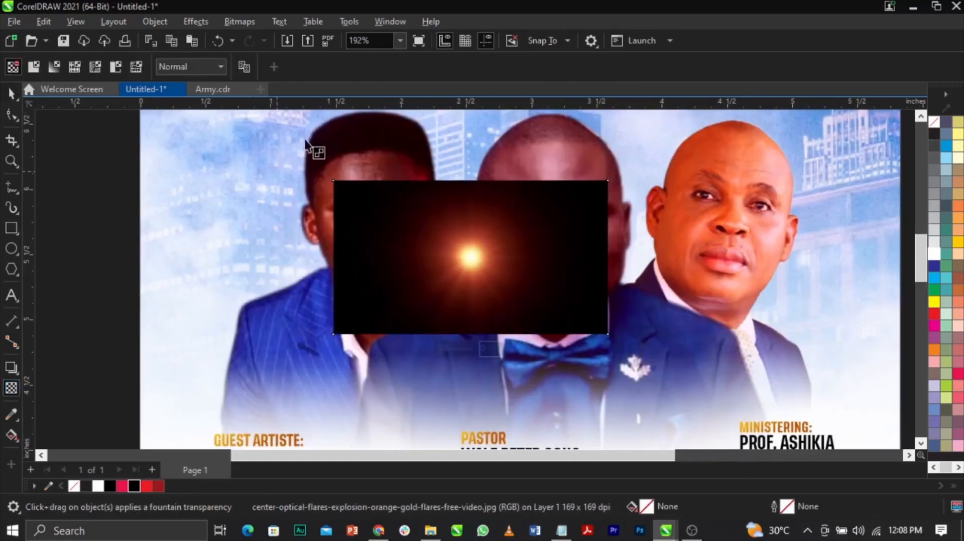
{"action": "left_click", "coordinate": [178, 63]}
{"action": "left_click", "coordinate": [184, 338]}
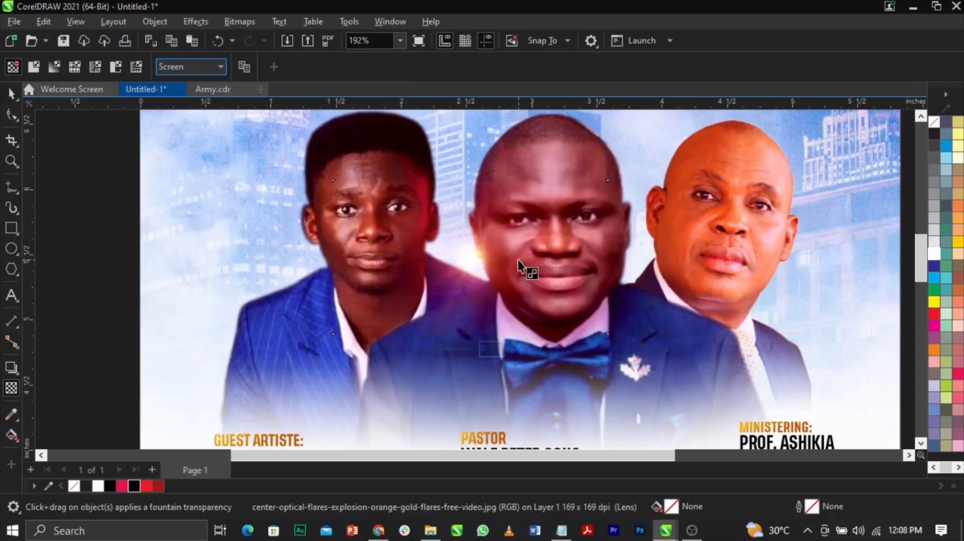
Step: Shift the flare slightly down and left beside the pastor's shoulder, and enlarge it further
{"action": "key", "text": "space"}
{"action": "left_click_drag", "start_coordinate": [499, 269], "coordinate": [492, 273]}
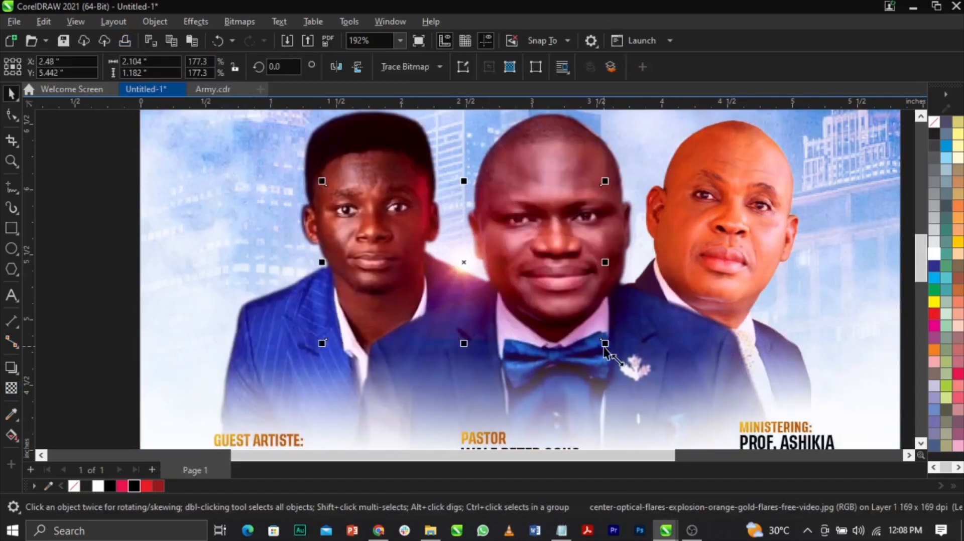
{"action": "left_click_drag", "start_coordinate": [621, 354], "coordinate": [669, 385]}
Step: Duplicate the flare to the gap between the pastor and the professor
{"action": "left_click_drag", "start_coordinate": [546, 319], "coordinate": [723, 318]}
{"action": "right_click", "coordinate": [722, 315]}
{"action": "scroll", "coordinate": [453, 256], "scroll_direction": "down", "scroll_amount": 1}
{"action": "left_click", "coordinate": [799, 314]}
{"action": "key", "text": "shift+F4"}
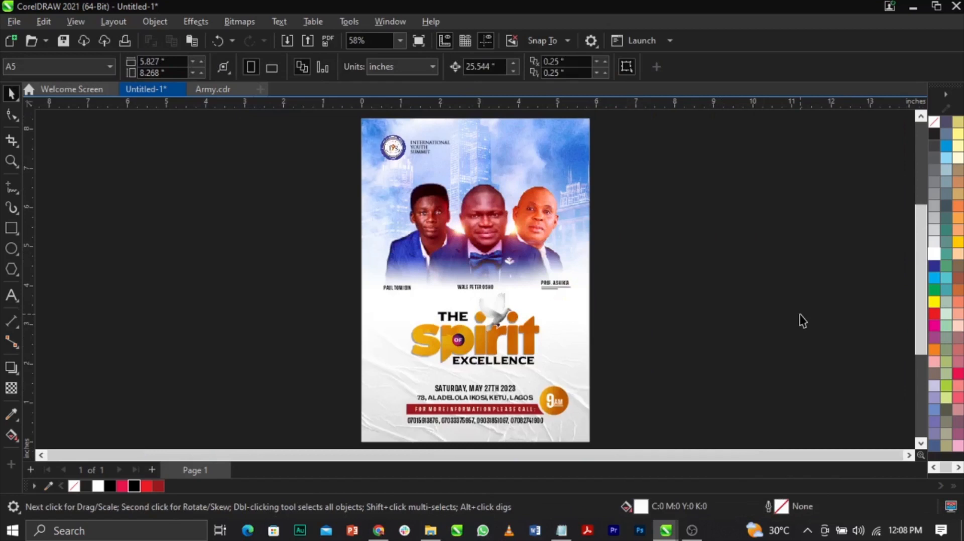
Step: Select the complete Spirit of Excellence title with its dove, enlarge it to about 3.56 inches wide, and move it slightly down
{"action": "scroll", "coordinate": [472, 335], "scroll_direction": "up", "scroll_amount": 2}
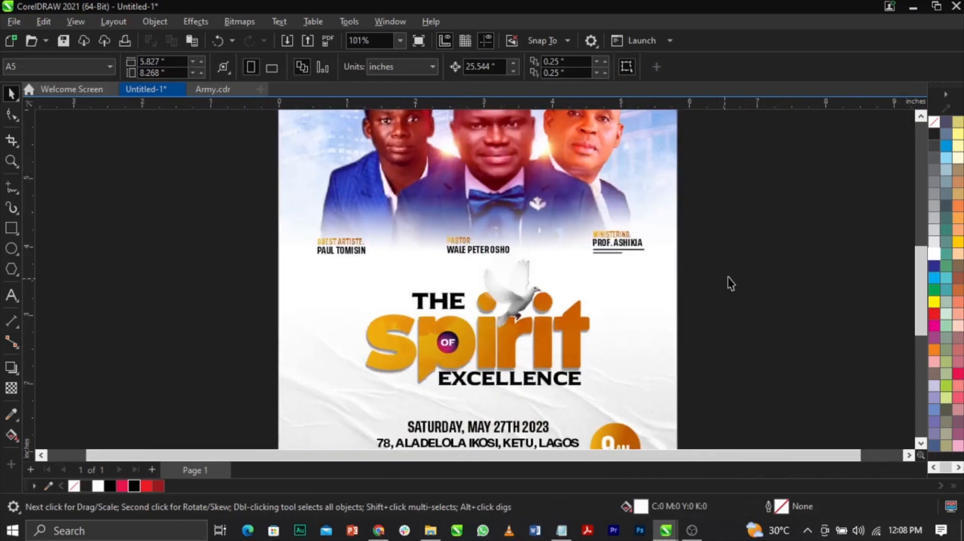
{"action": "left_click_drag", "start_coordinate": [274, 418], "coordinate": [274, 415]}
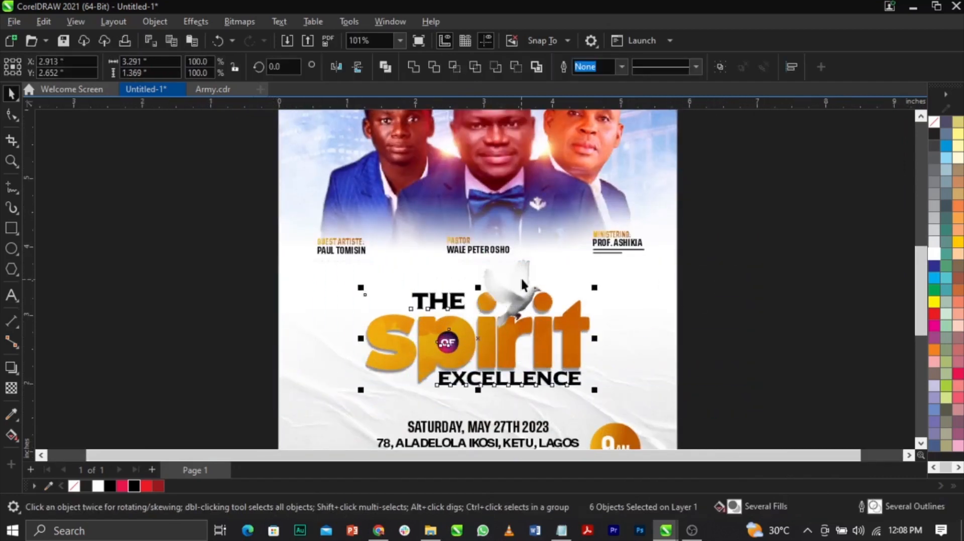
{"action": "key", "text": "ctrl+z"}
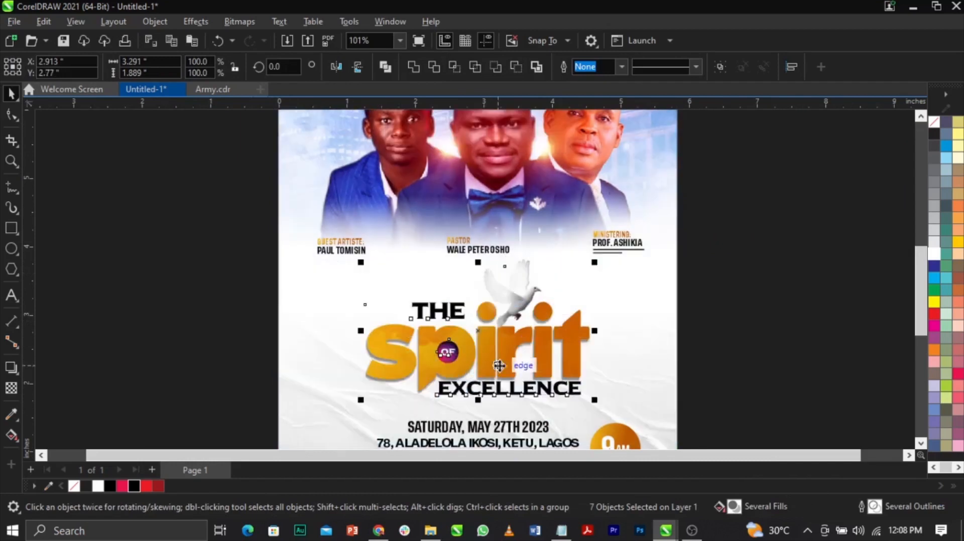
{"action": "left_click_drag", "start_coordinate": [257, 413], "coordinate": [615, 246]}
{"action": "scroll", "coordinate": [569, 336], "scroll_direction": "up", "scroll_amount": 1}
{"action": "left_click_drag", "start_coordinate": [599, 397], "coordinate": [611, 404]}
{"action": "scroll", "coordinate": [484, 320], "scroll_direction": "up", "scroll_amount": 3}
{"action": "left_click_drag", "start_coordinate": [501, 293], "coordinate": [501, 305]}
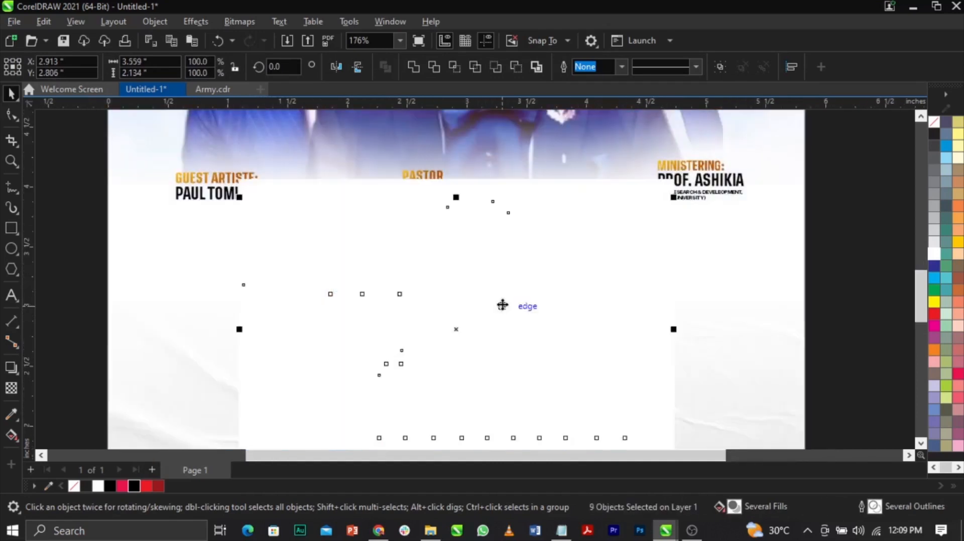
Step: Fit the whole page in view and preview the flyer full screen
{"action": "key", "text": "shift+F4"}
{"action": "left_click", "coordinate": [767, 327]}
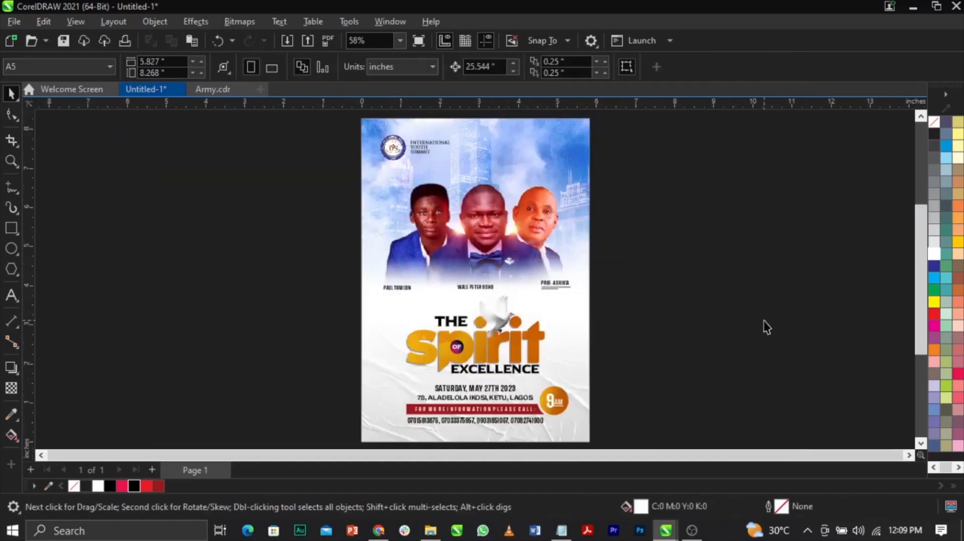
{"action": "key", "text": "F9"}
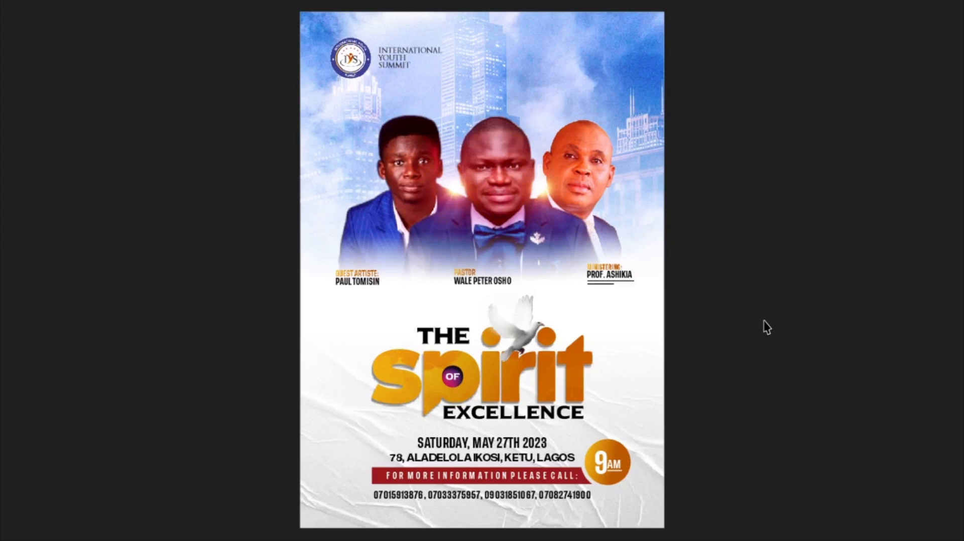